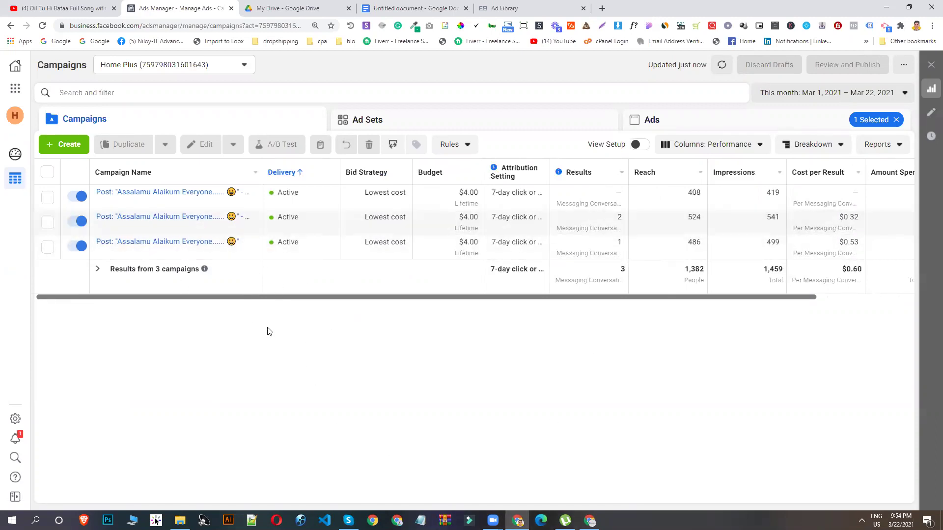
Create a new campaign with the Engagement objective and the Page likes engagement type.
click(60, 145)
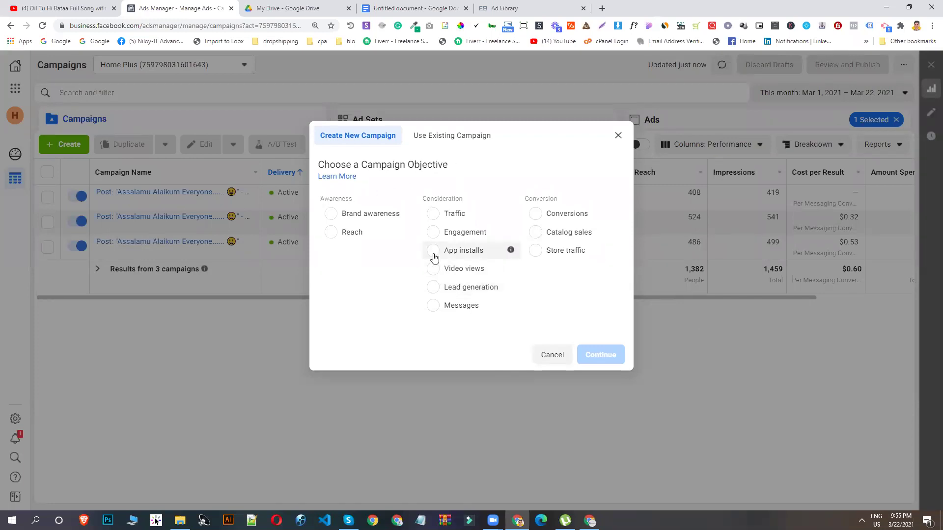
click(464, 232)
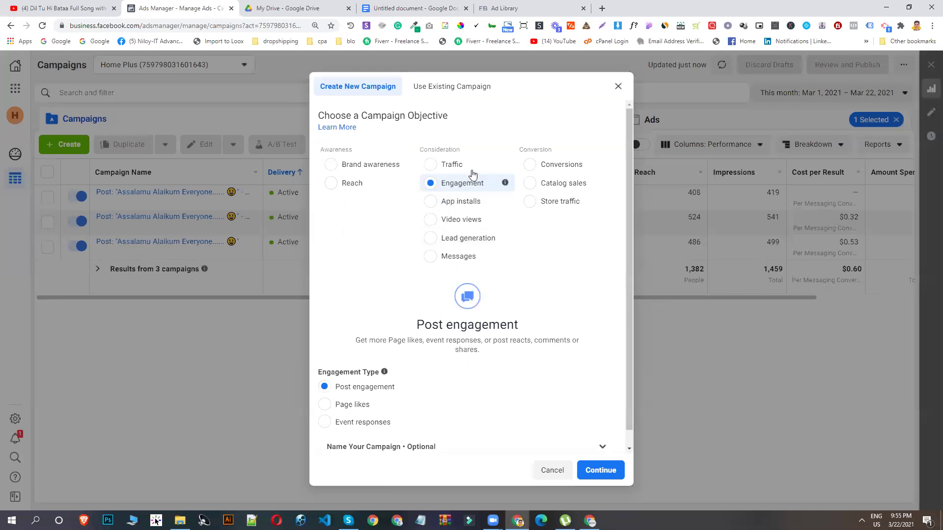
click(346, 405)
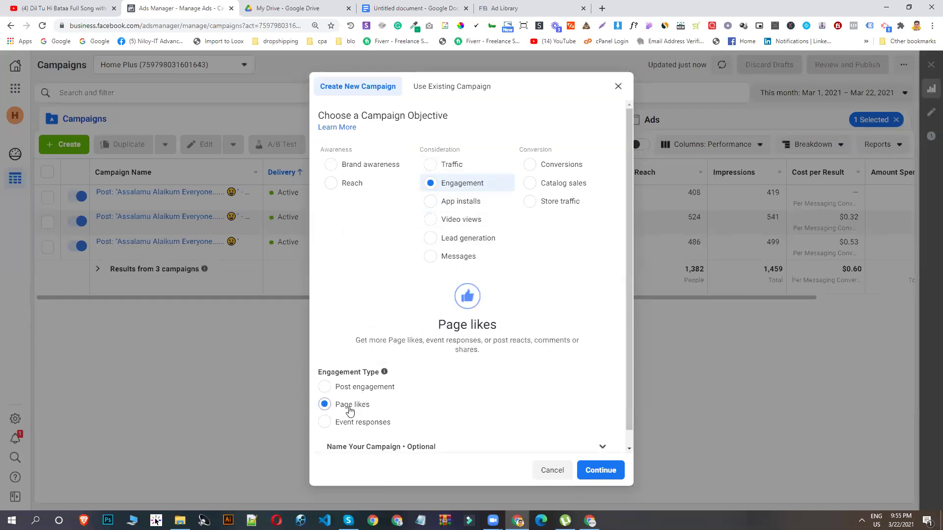
scroll(449, 300, down, 1)
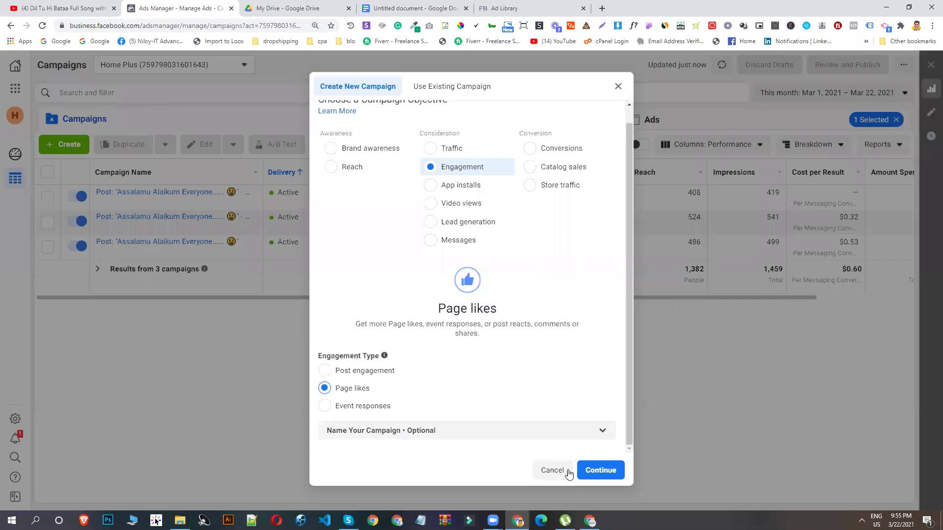
click(609, 470)
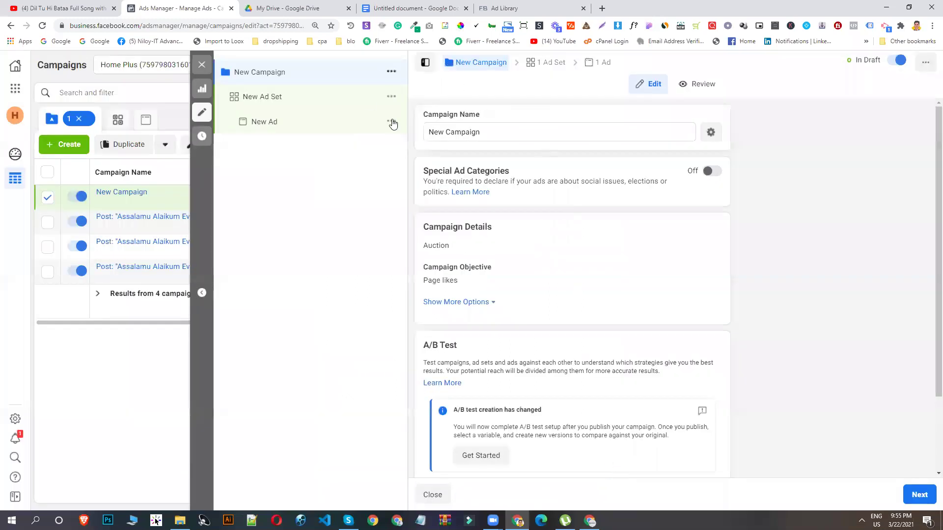
Go to the new ad set's settings and choose Shikhbo-IT as the Facebook Page to promote.
scroll(684, 215, down, 2)
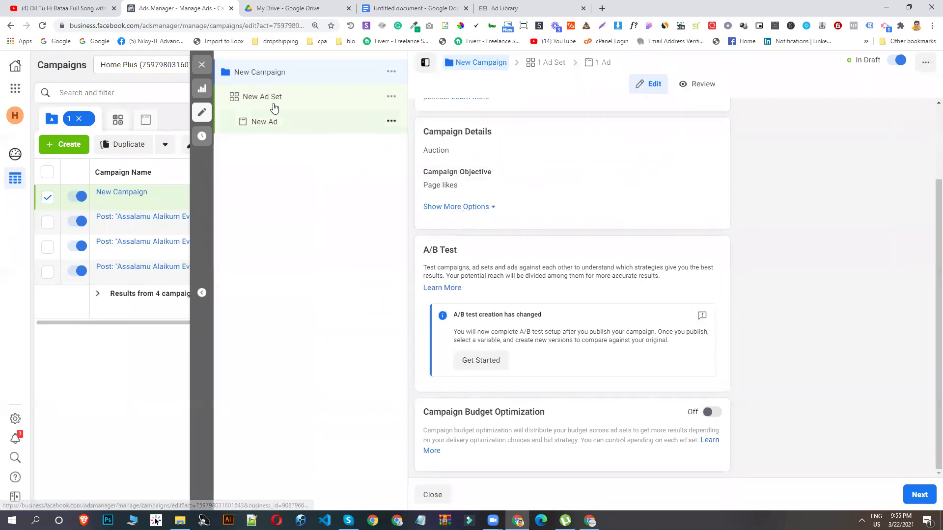
click(543, 66)
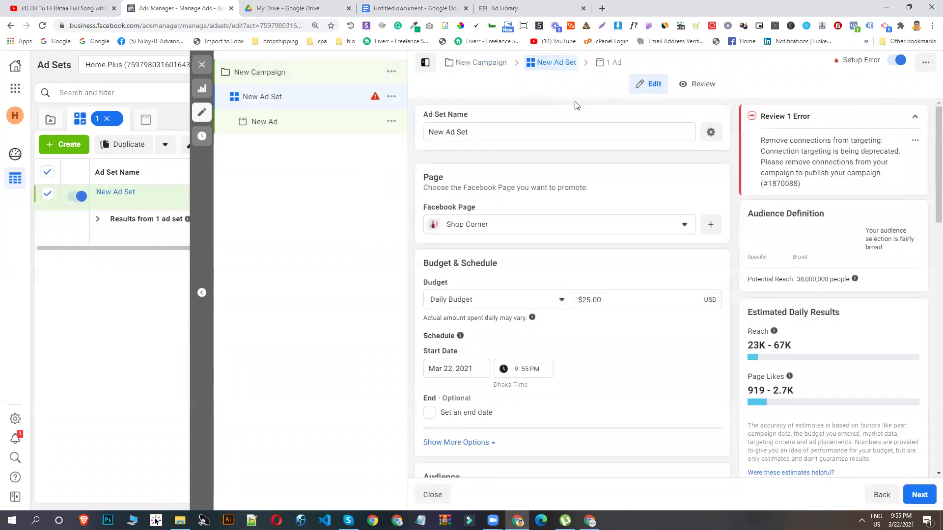
scroll(579, 108, down, 4)
scroll(582, 123, up, 4)
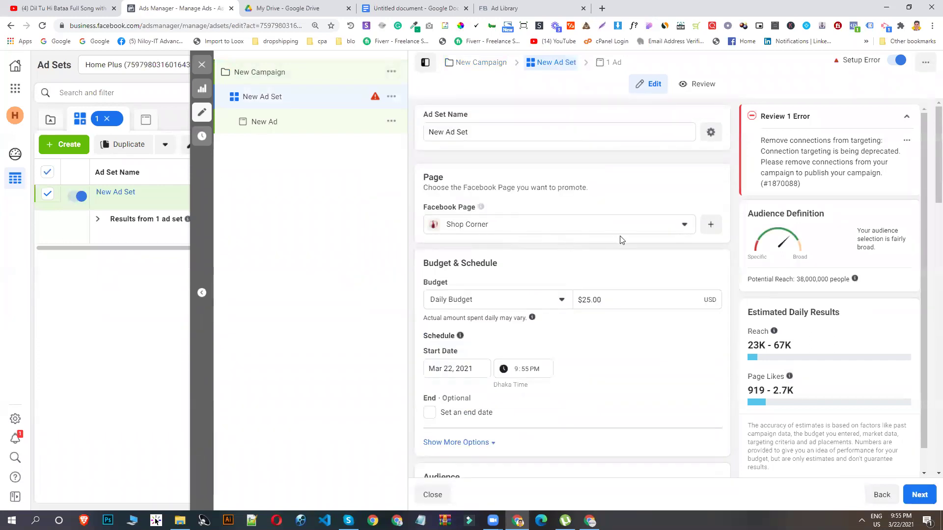
click(544, 232)
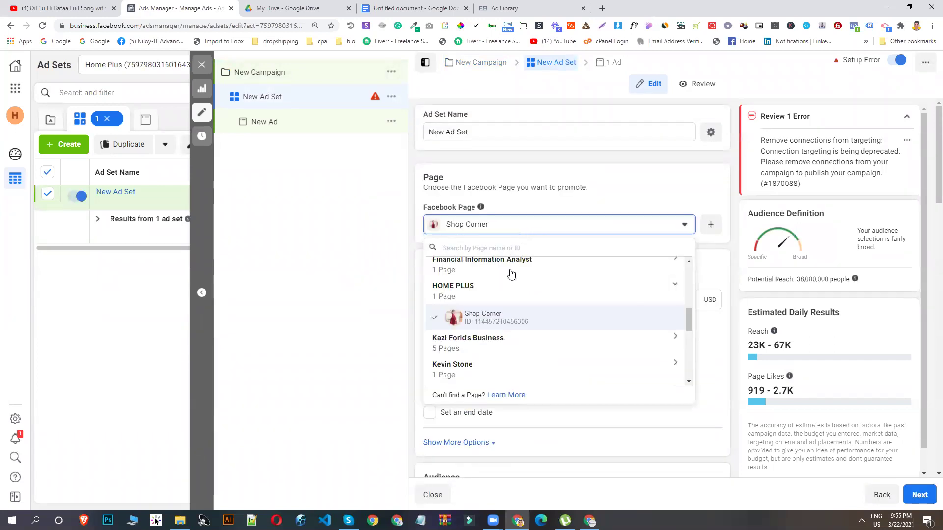
text(shikh)
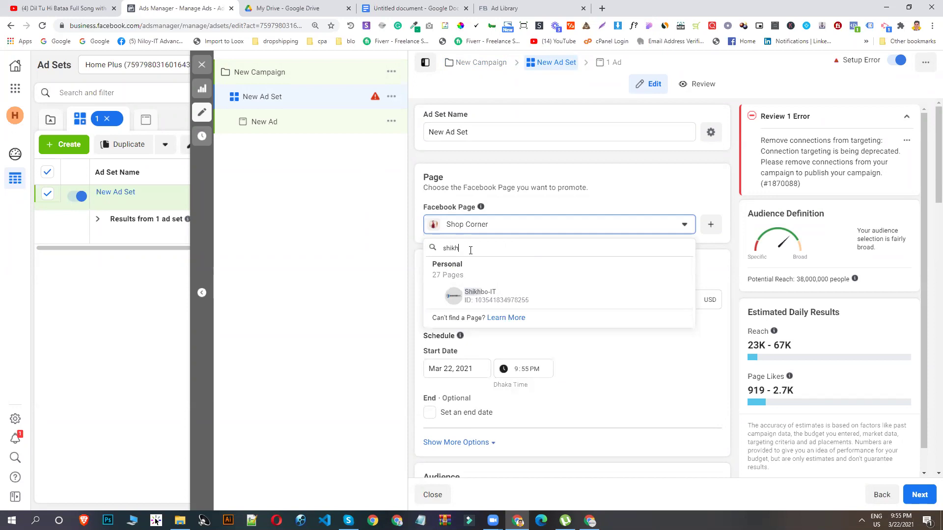
click(492, 297)
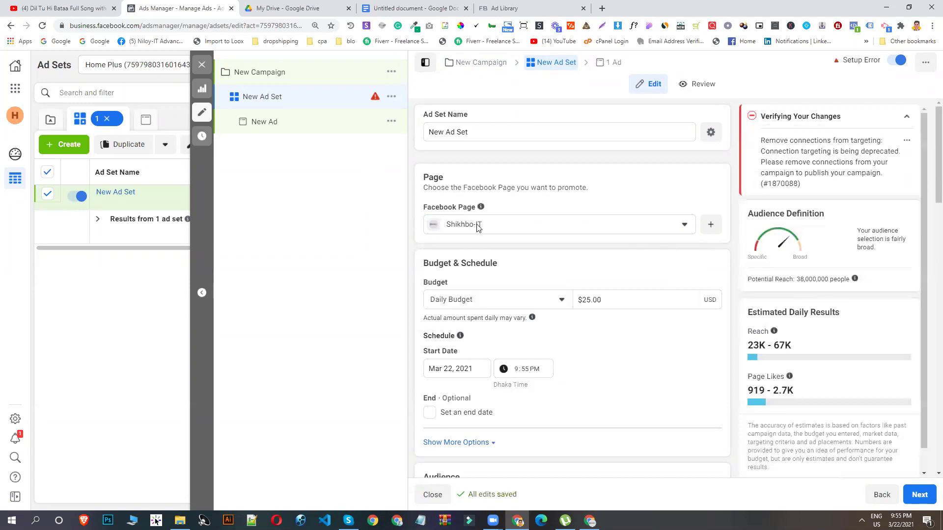
Set the ad set's daily budget to 1 USD.
scroll(699, 251, down, 1)
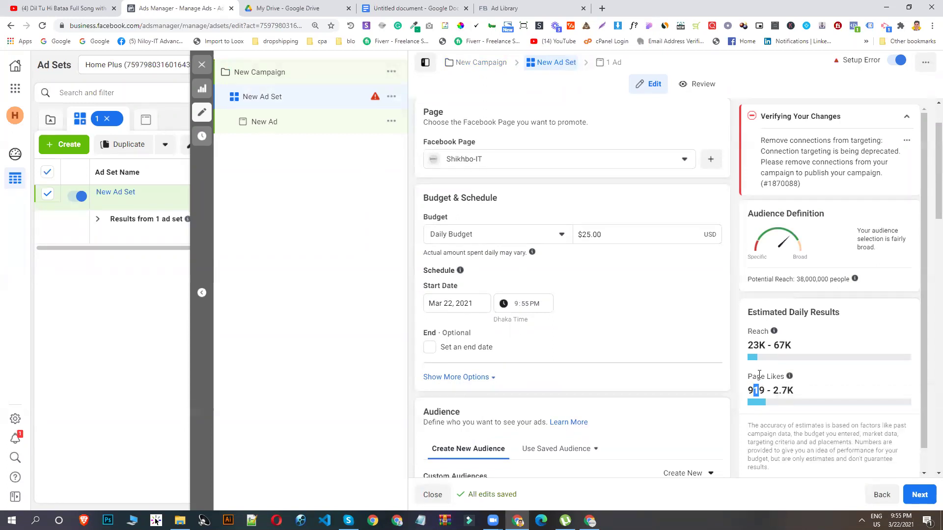
click(619, 235)
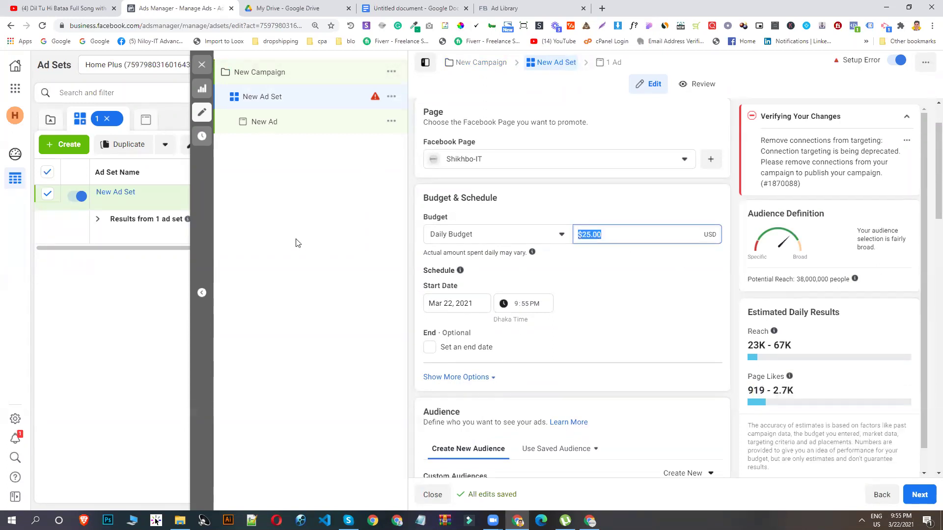
text(1)
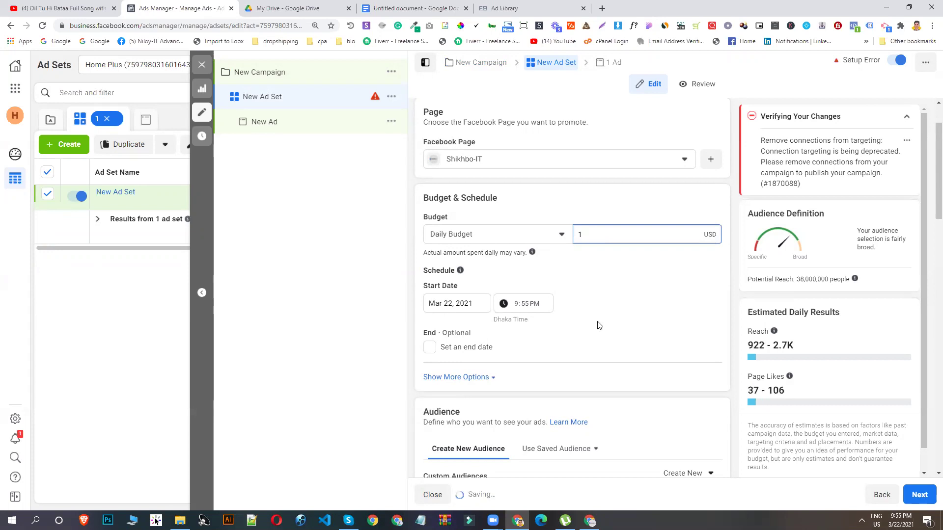
Switch the ad set to a lifetime budget and set its end date to Mar 29, 2021.
click(491, 237)
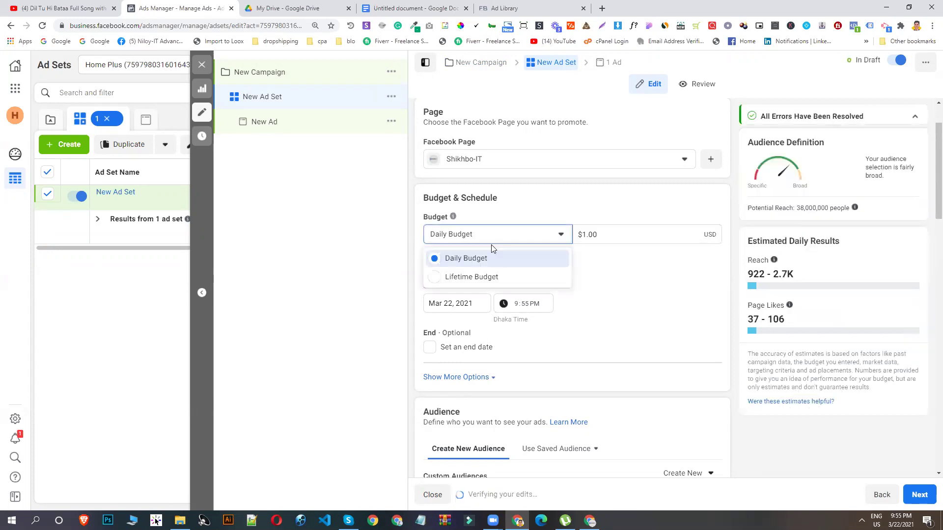
click(473, 278)
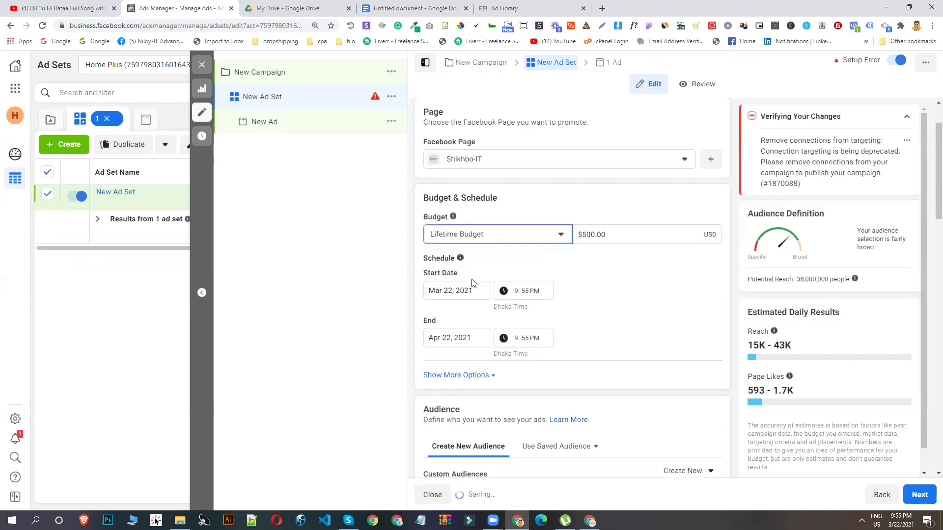
click(438, 339)
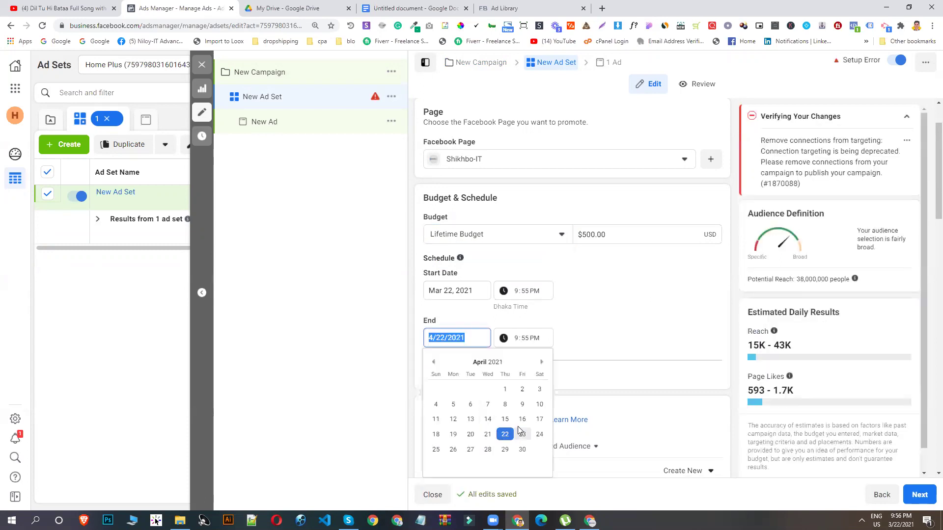
click(434, 364)
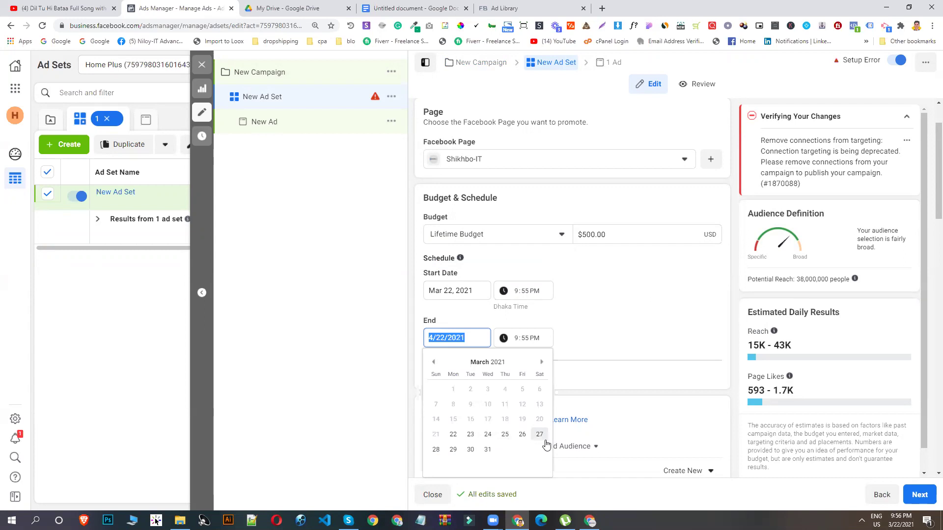
click(452, 451)
click(698, 337)
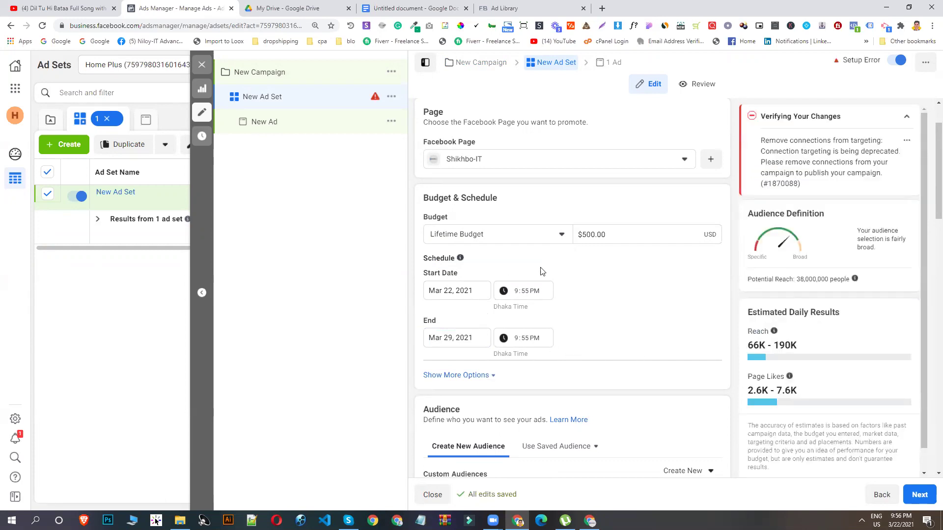
Set the ad set's lifetime budget to 8 USD.
click(614, 240)
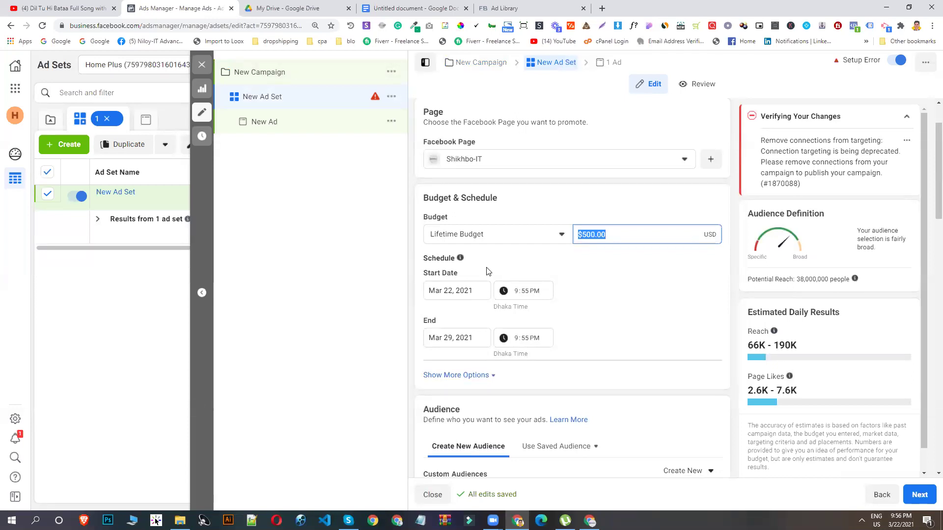
text(8)
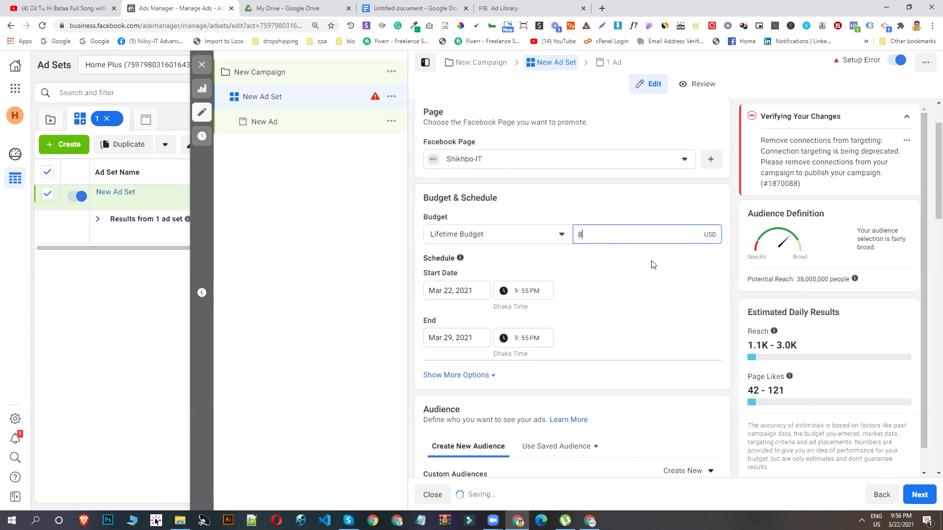
click(863, 294)
Turn on running ads on a schedule and schedule every day from 9am to midnight.
click(465, 375)
scroll(497, 397, down, 1)
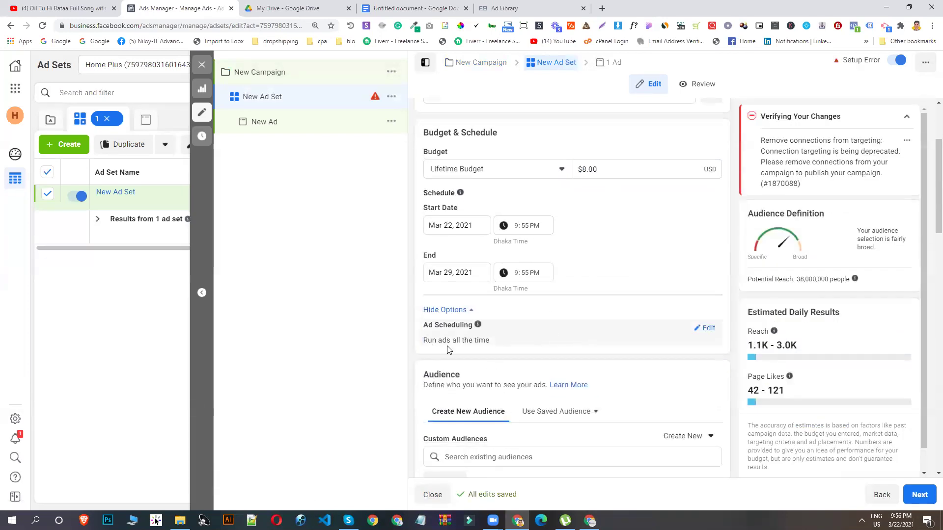
click(709, 327)
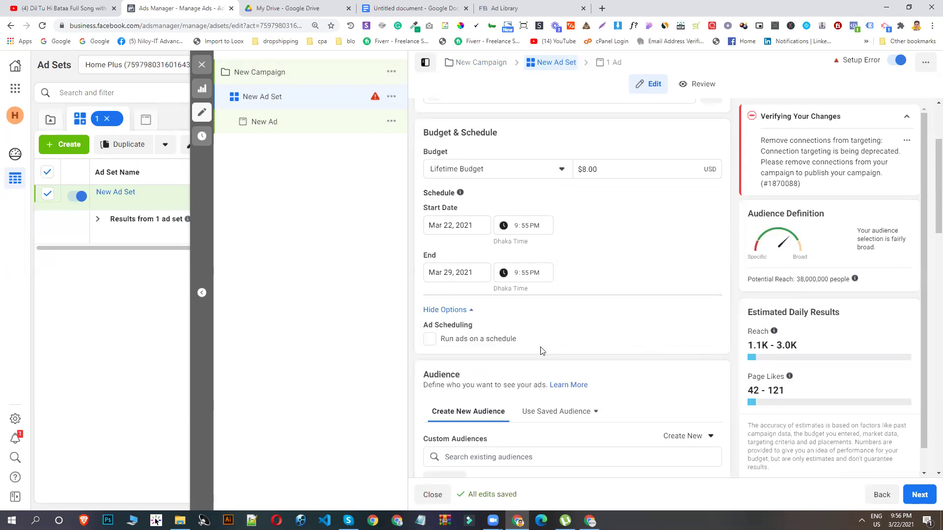
click(506, 337)
scroll(506, 326, down, 2)
scroll(561, 265, down, 2)
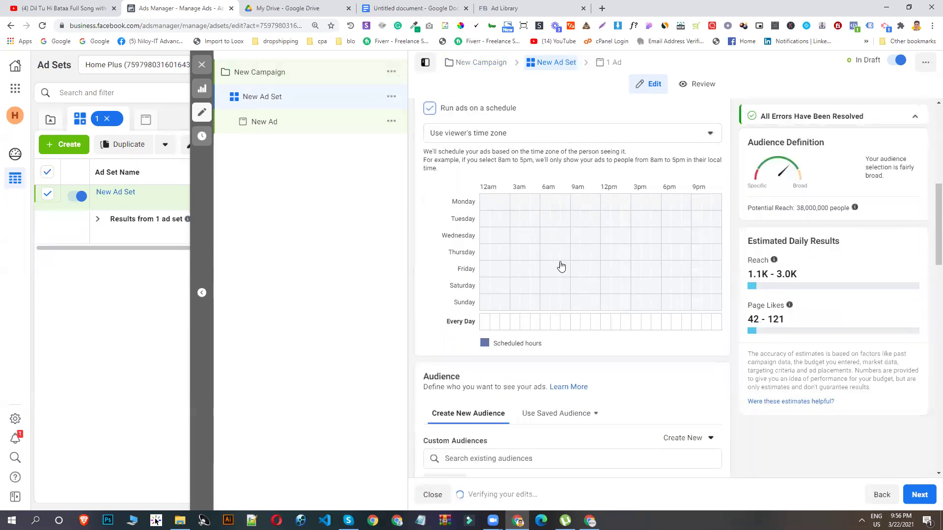
drag(575, 204, 718, 330)
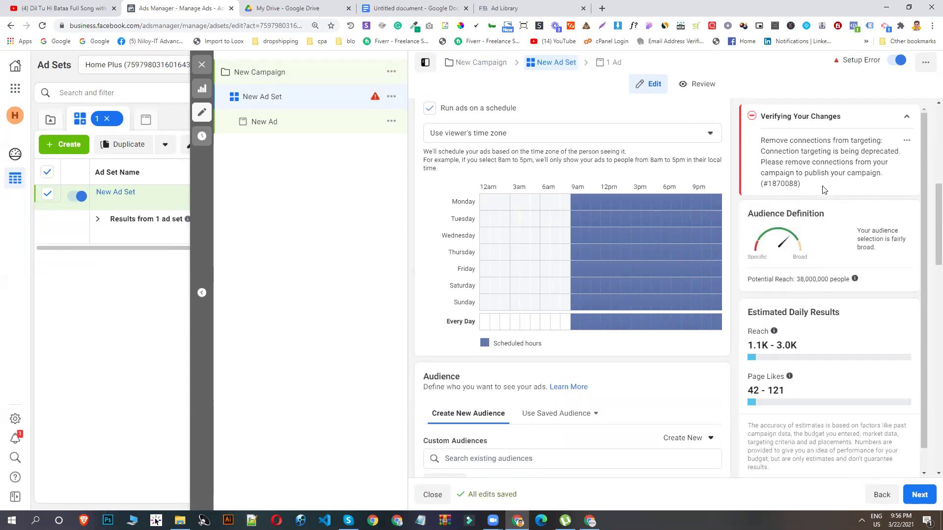
Add the hours from 12am to 2am on every day to the ad schedule.
scroll(669, 244, down, 6)
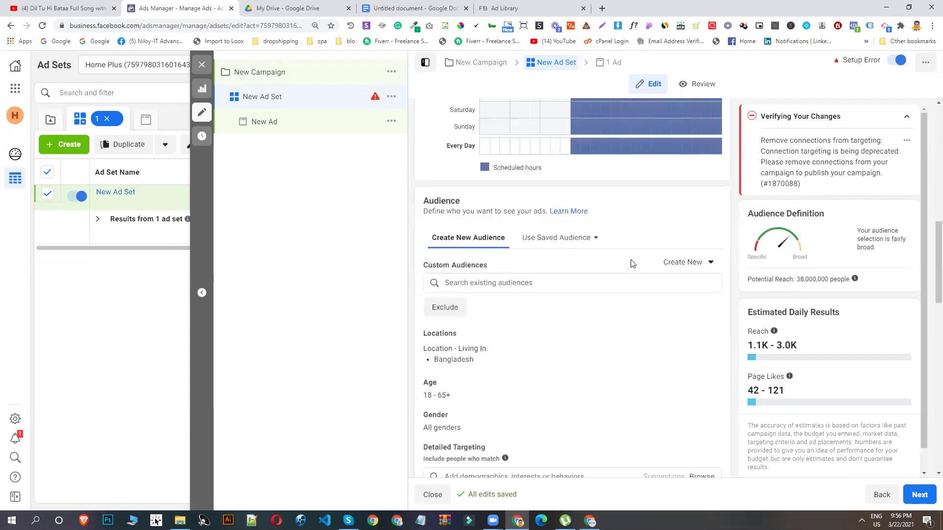
scroll(625, 265, up, 12)
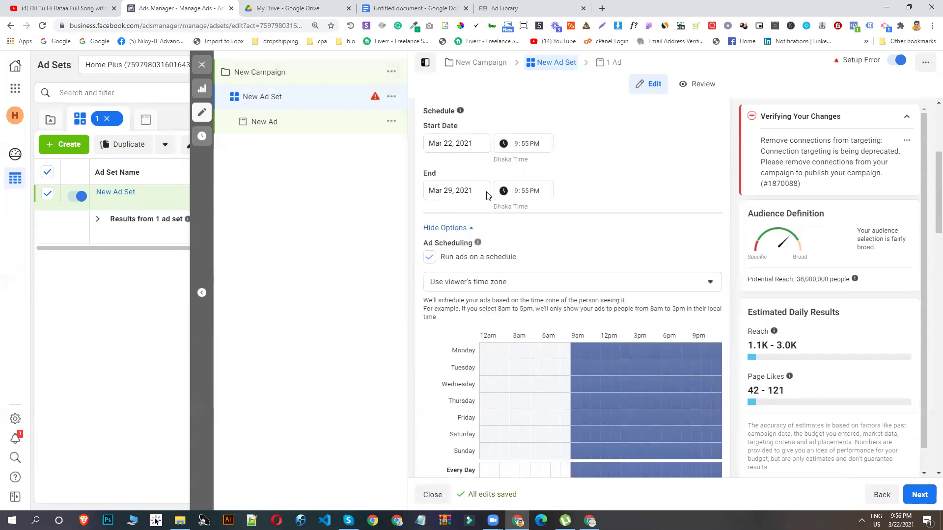
scroll(540, 314, down, 3)
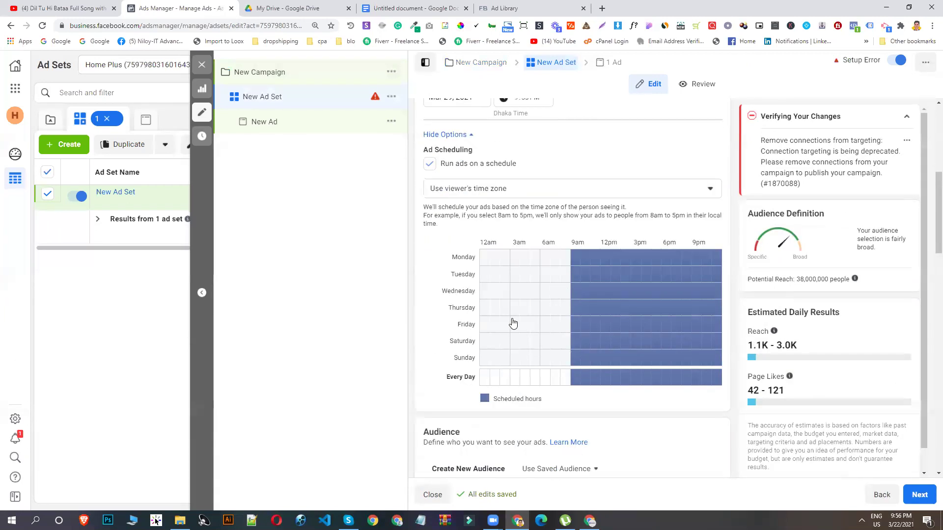
drag(485, 253, 493, 377)
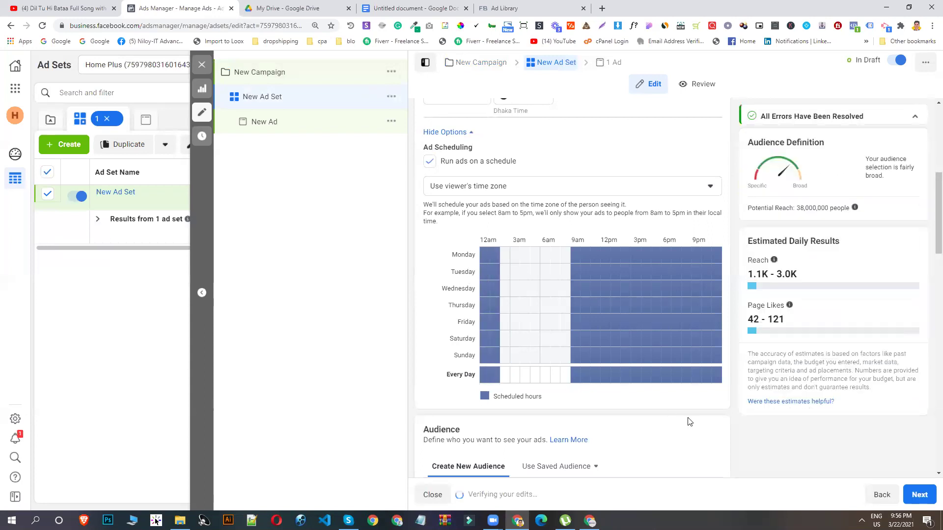
Open the audience's Locations setting for editing.
scroll(602, 393, down, 3)
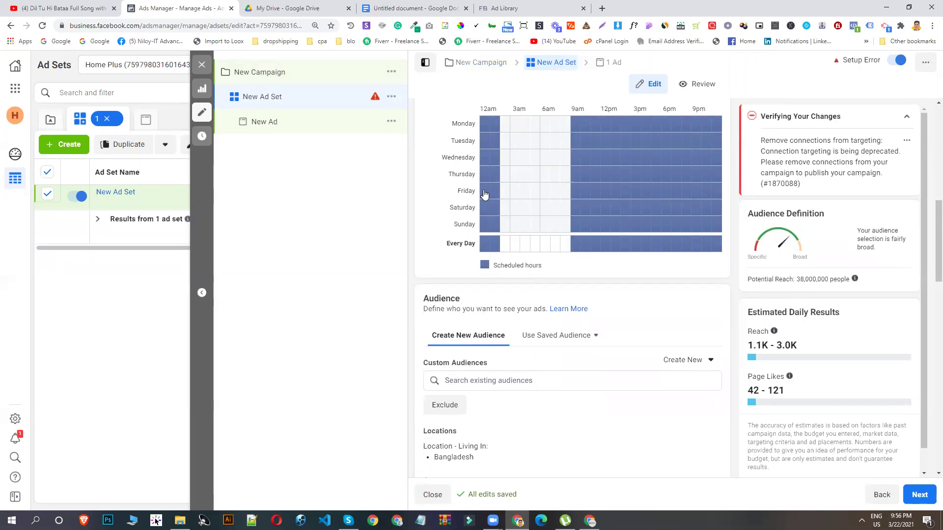
scroll(488, 217, down, 4)
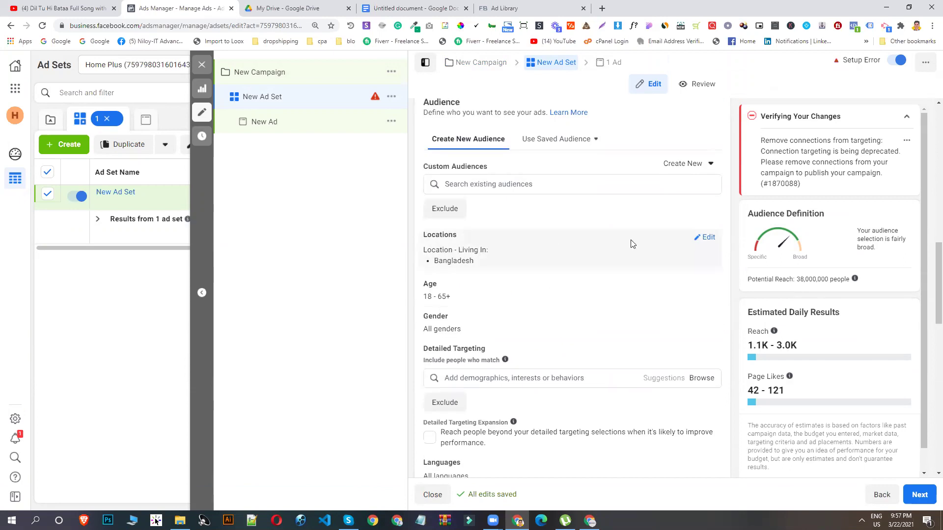
click(706, 238)
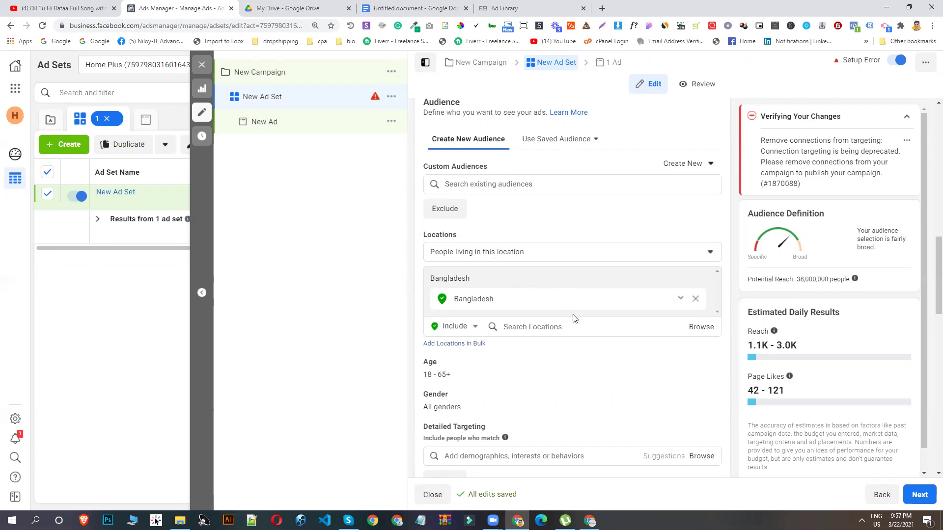
Set the audience's maximum age to 40 and open the Gender setting for editing.
scroll(573, 316, down, 3)
click(706, 234)
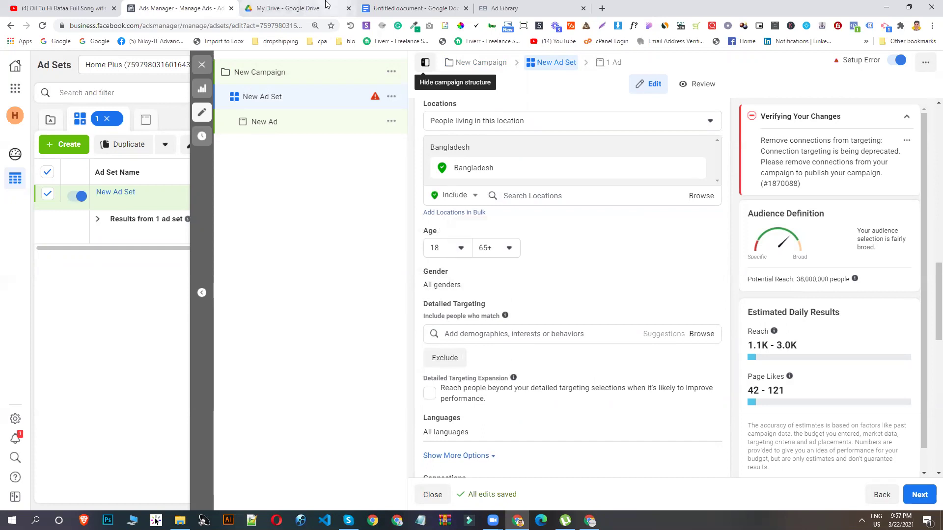
click(489, 251)
scroll(515, 315, up, 5)
scroll(530, 333, up, 4)
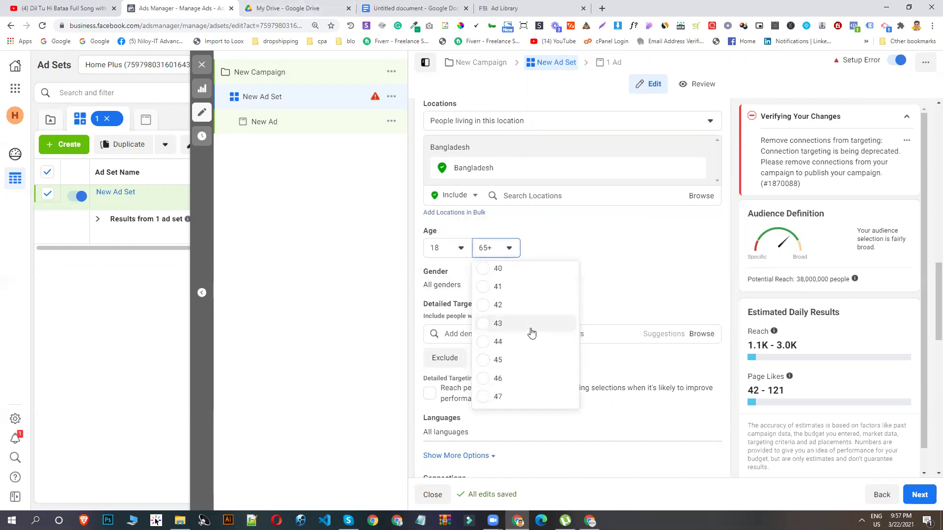
scroll(520, 337, up, 1)
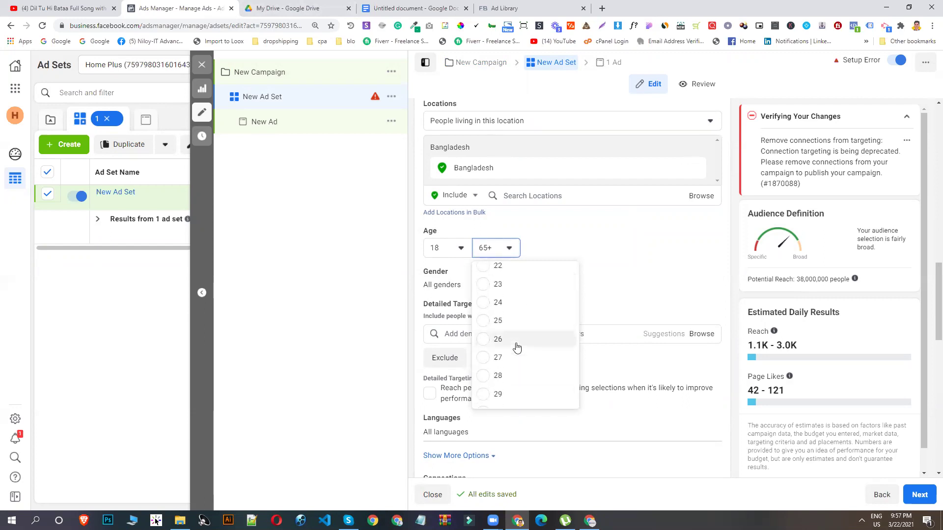
scroll(517, 348, down, 2)
scroll(516, 348, down, 1)
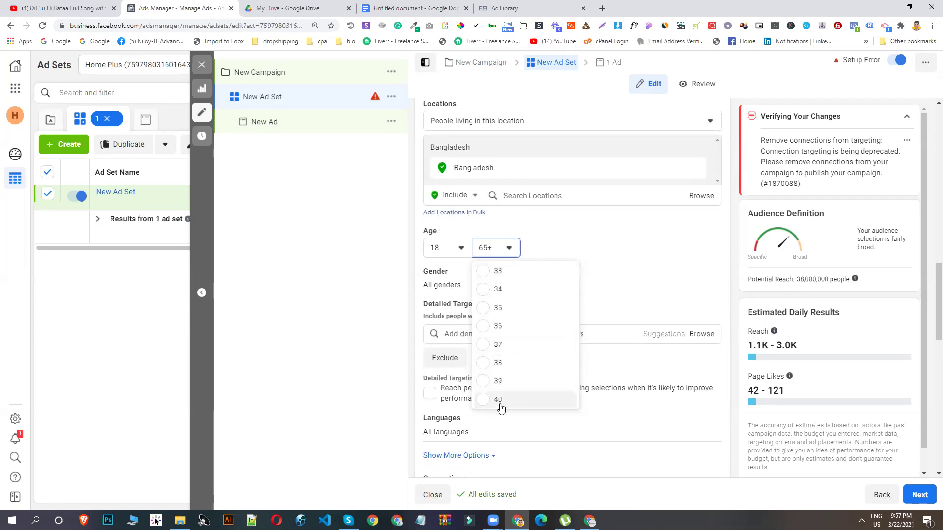
click(498, 400)
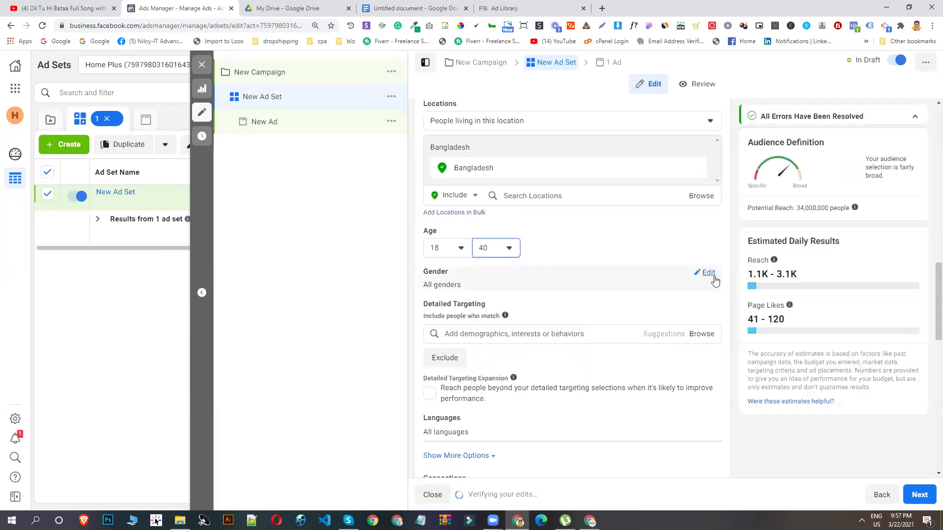
click(713, 278)
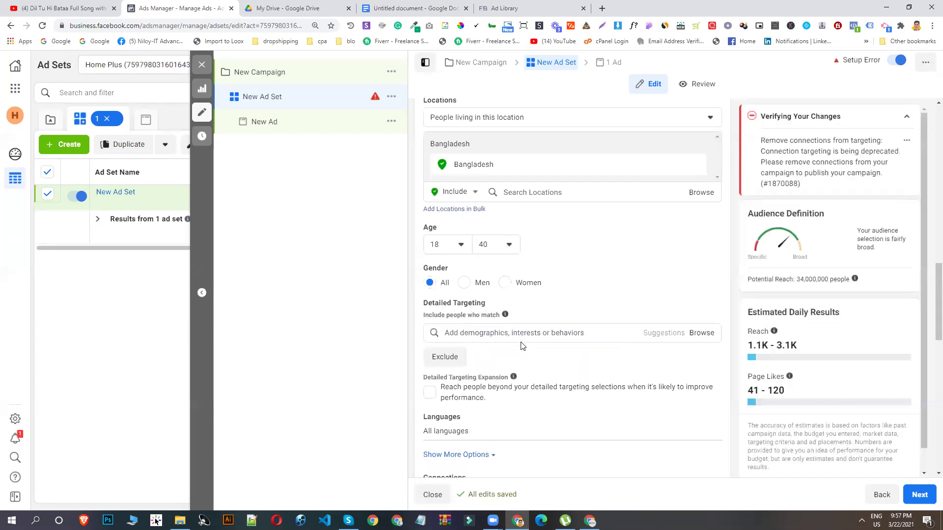
Remove the existing Shop Corner page connection from the ad set's audience.
scroll(444, 214, down, 1)
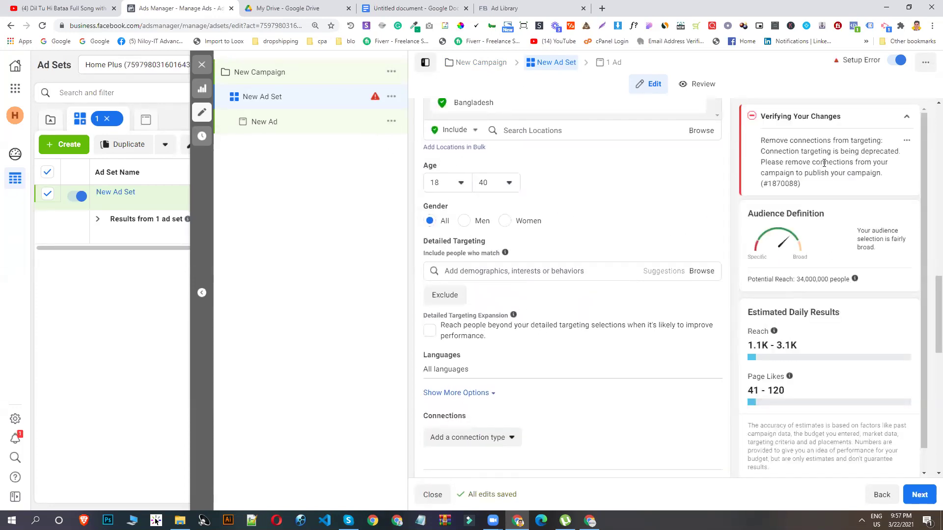
scroll(611, 305, down, 5)
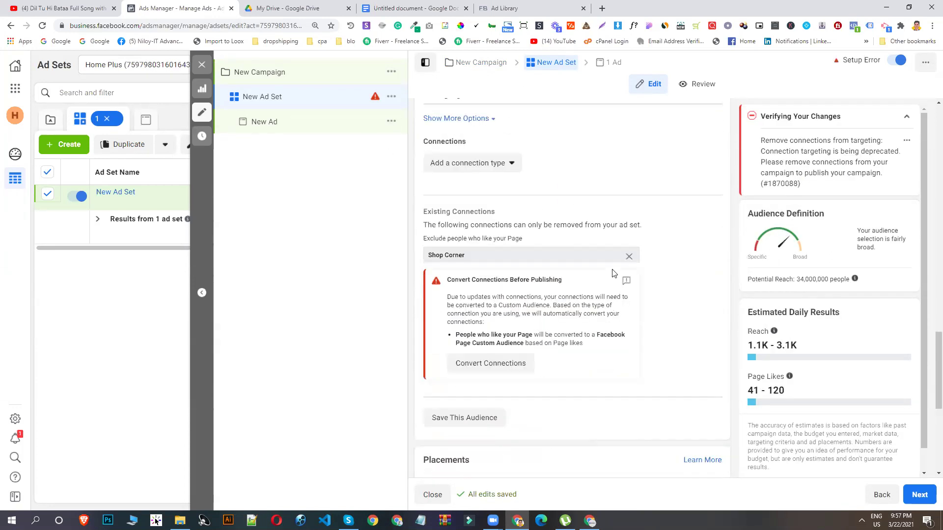
click(628, 258)
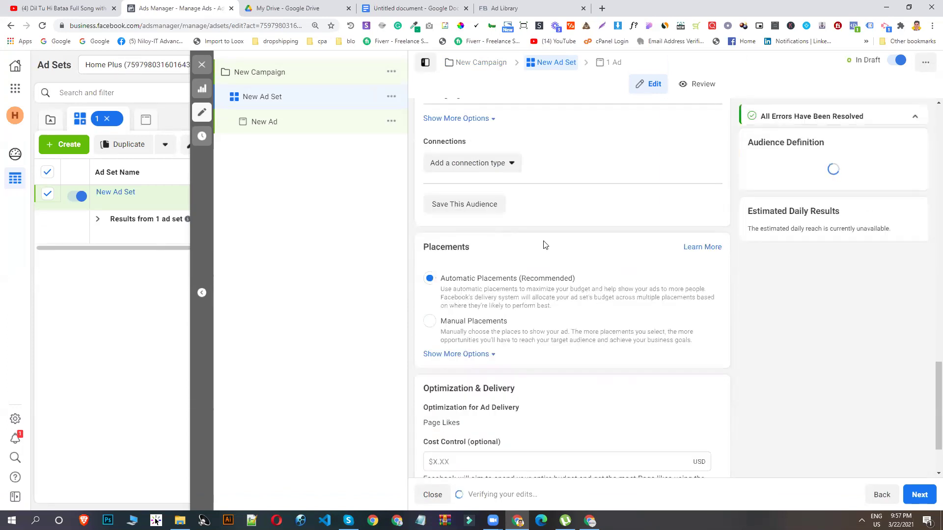
scroll(545, 246, up, 3)
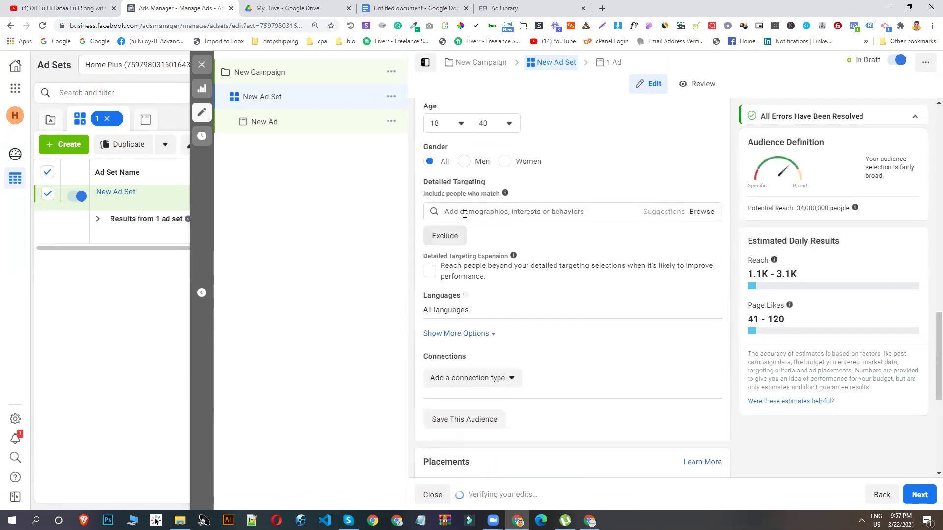
scroll(447, 230, up, 1)
click(474, 261)
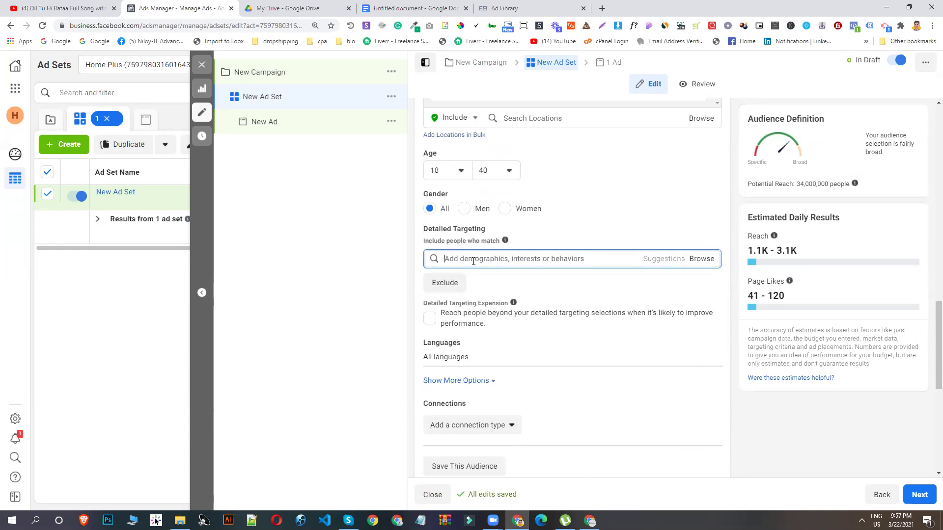
scroll(479, 307, down, 1)
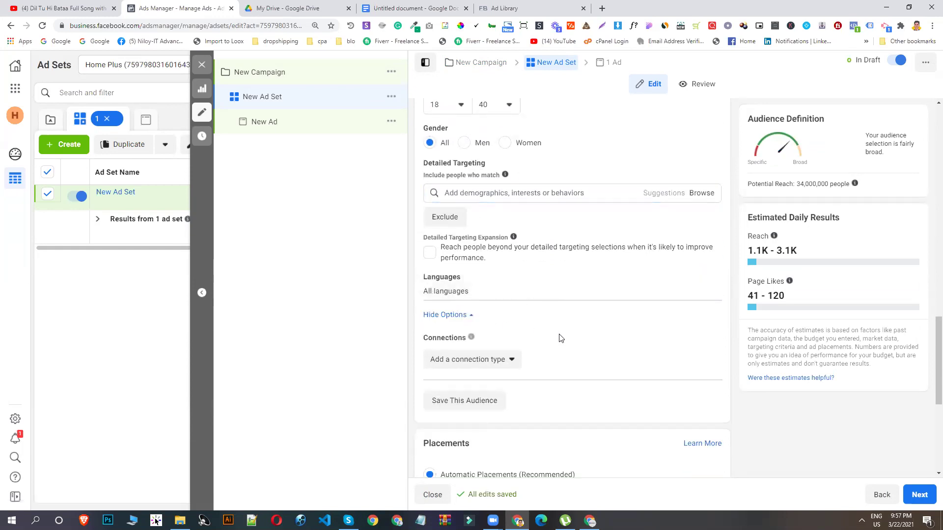
Switch the ad set to Manual Placements and show the additional placement options.
scroll(560, 338, down, 4)
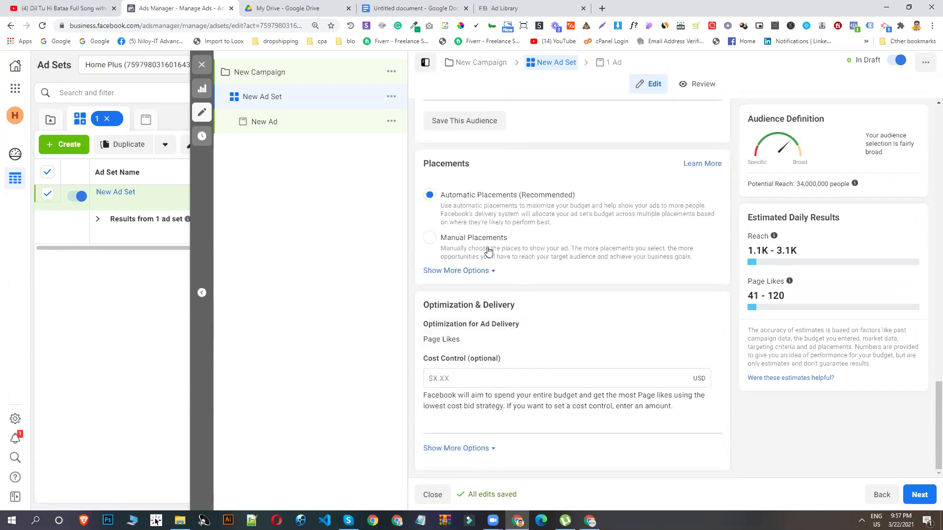
click(488, 244)
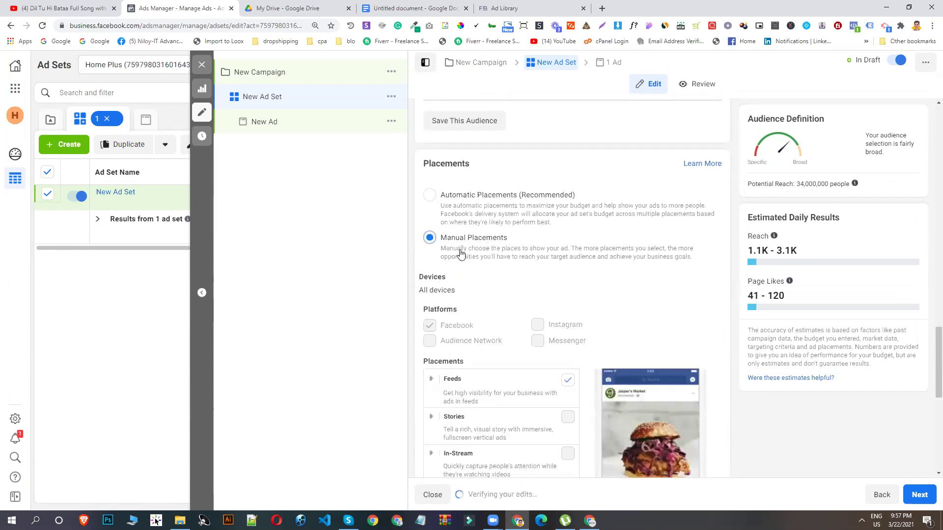
scroll(496, 305, down, 2)
scroll(497, 313, down, 2)
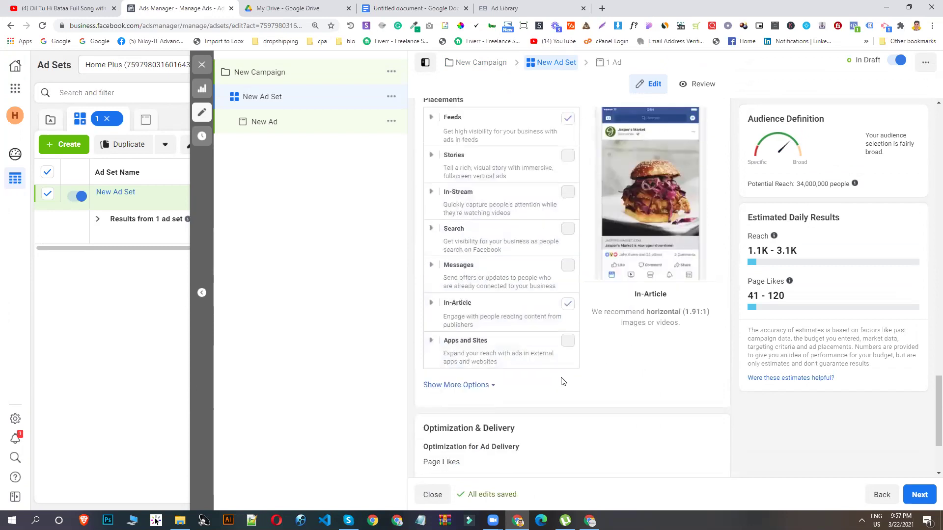
click(478, 385)
scroll(516, 405, up, 3)
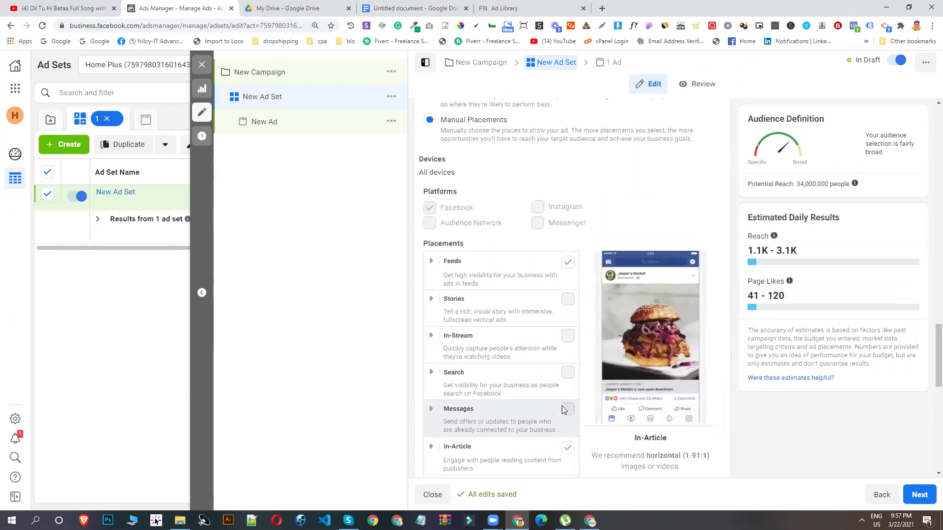
scroll(539, 350, down, 3)
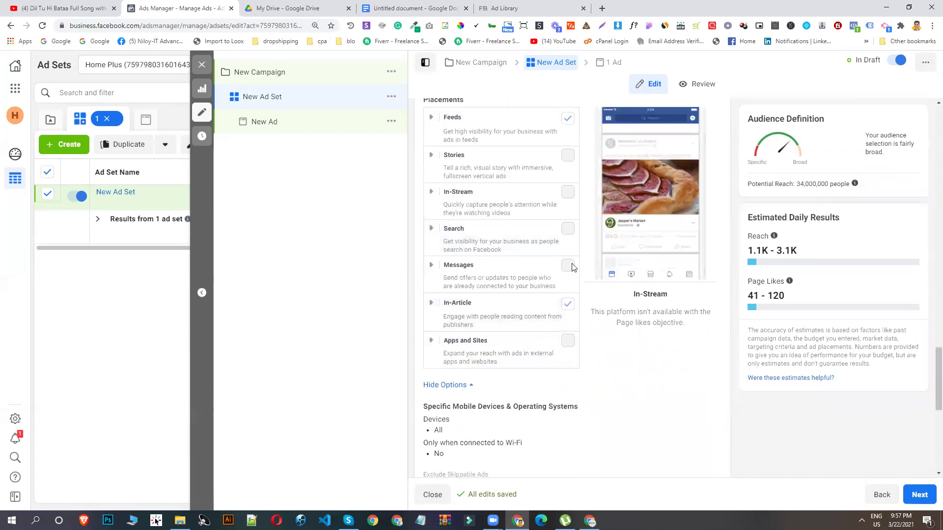
Deselect the In-Article placement and open the Devices setting for editing.
click(558, 310)
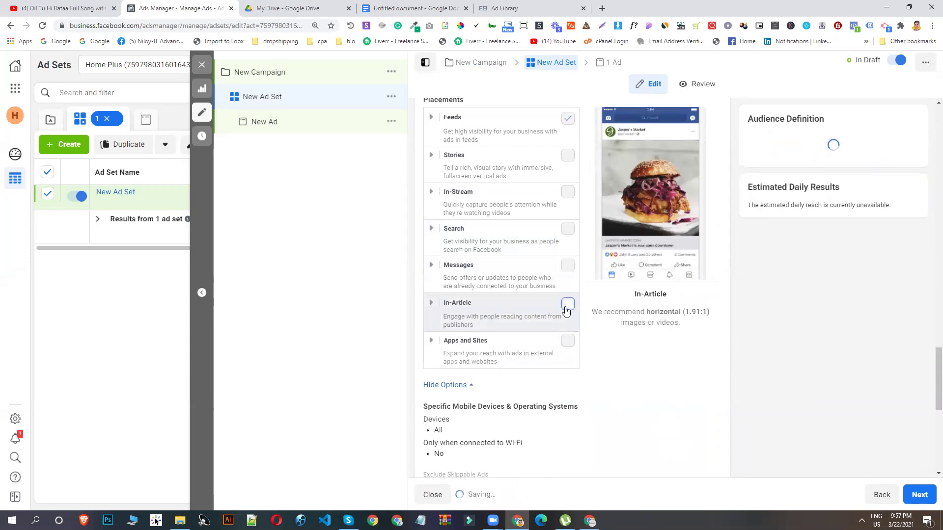
scroll(567, 310, up, 3)
click(567, 314)
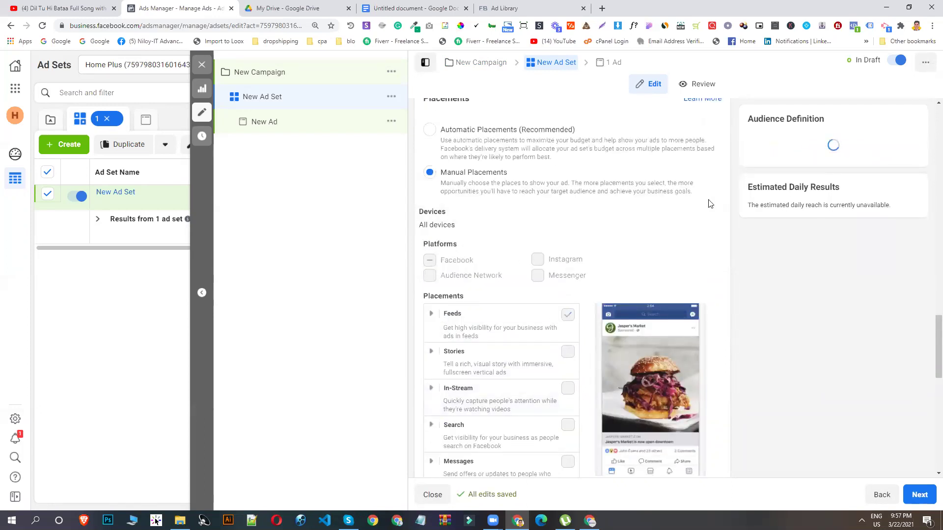
click(707, 213)
scroll(501, 196, up, 4)
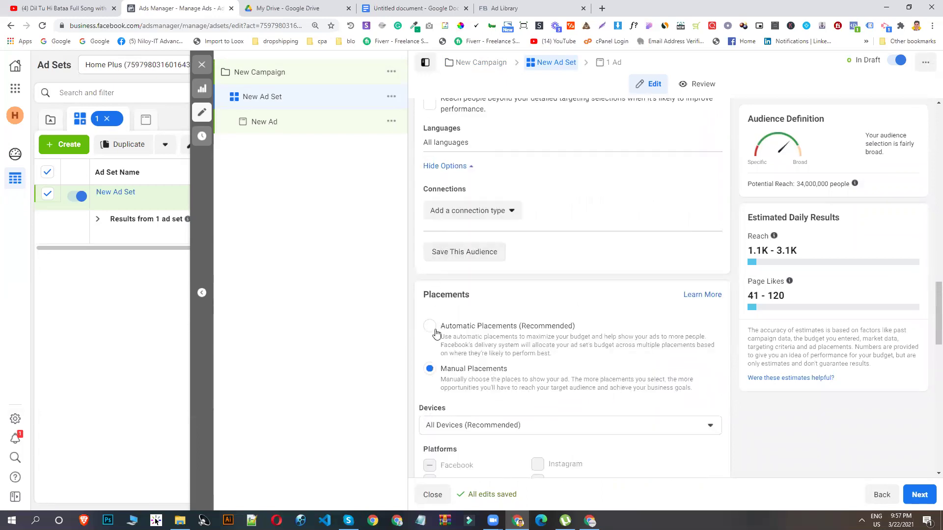
Return the ad set to Automatic Placements.
click(435, 332)
scroll(524, 356, down, 3)
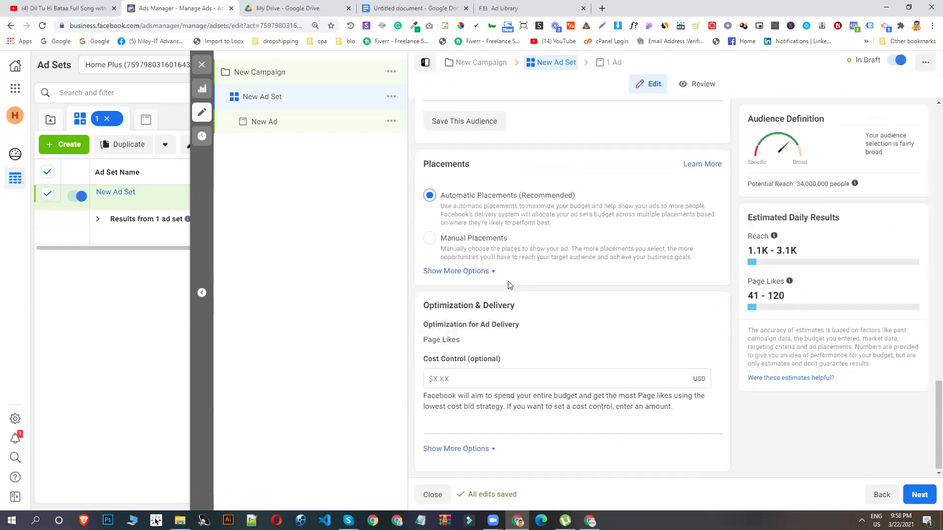
Open the ad inside the ad set and clear its existing media.
scroll(491, 270, up, 5)
scroll(455, 170, up, 3)
scroll(601, 90, up, 3)
click(612, 63)
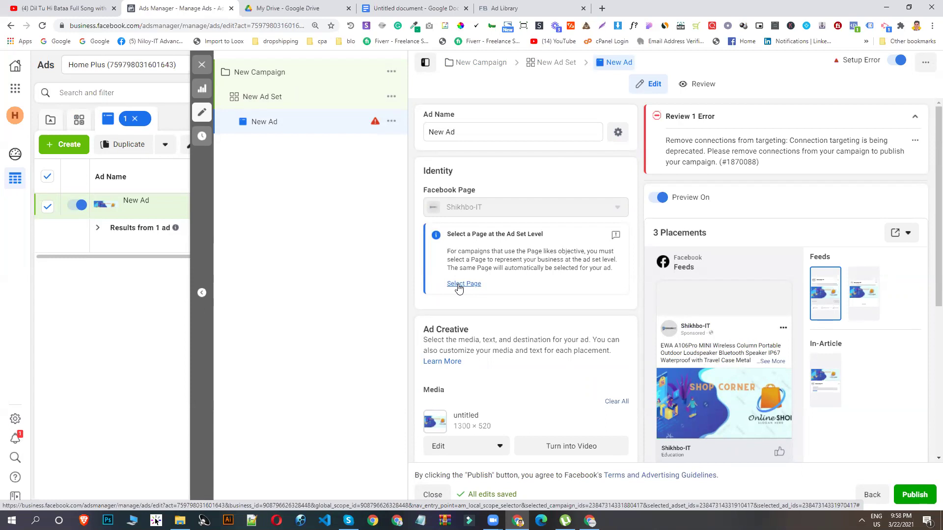
scroll(458, 288, down, 5)
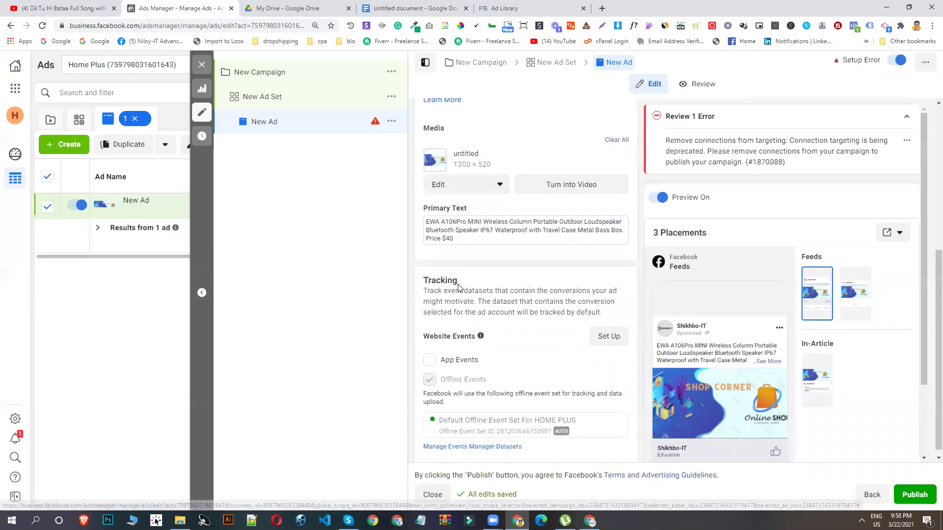
click(620, 148)
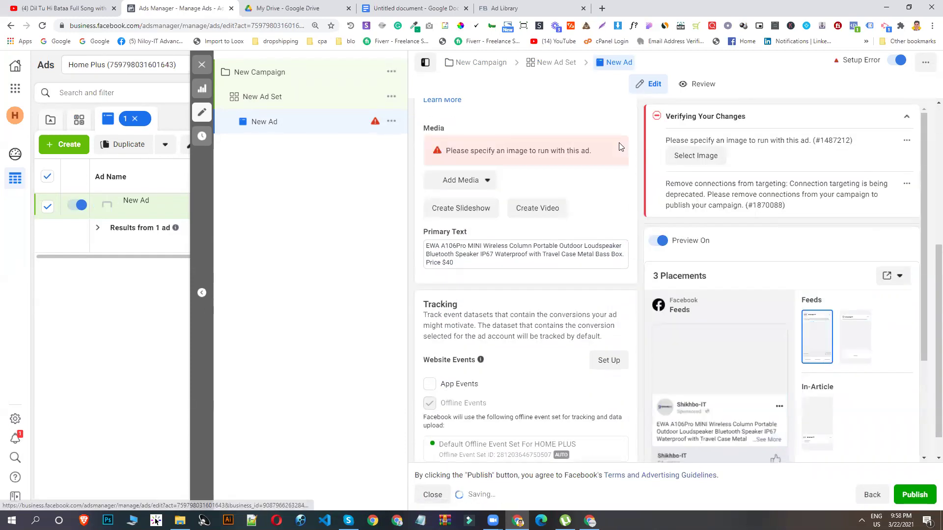
Add the 820 × 360 Shikhbo IT banner from the account images as the ad's media.
scroll(574, 198, up, 5)
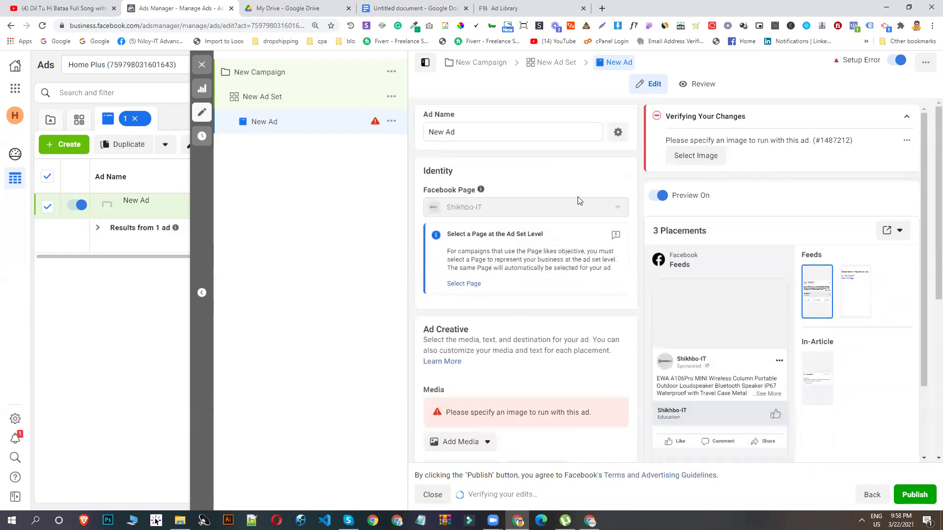
scroll(469, 383, down, 3)
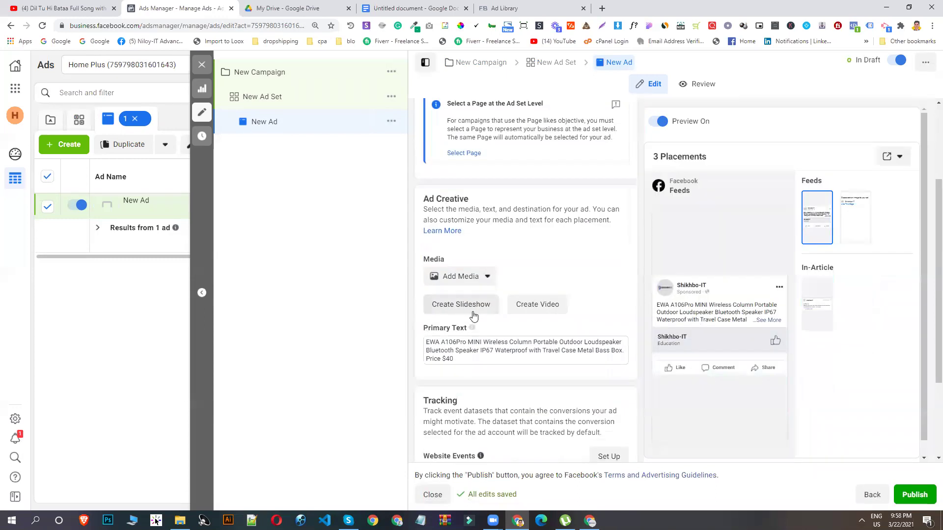
click(463, 276)
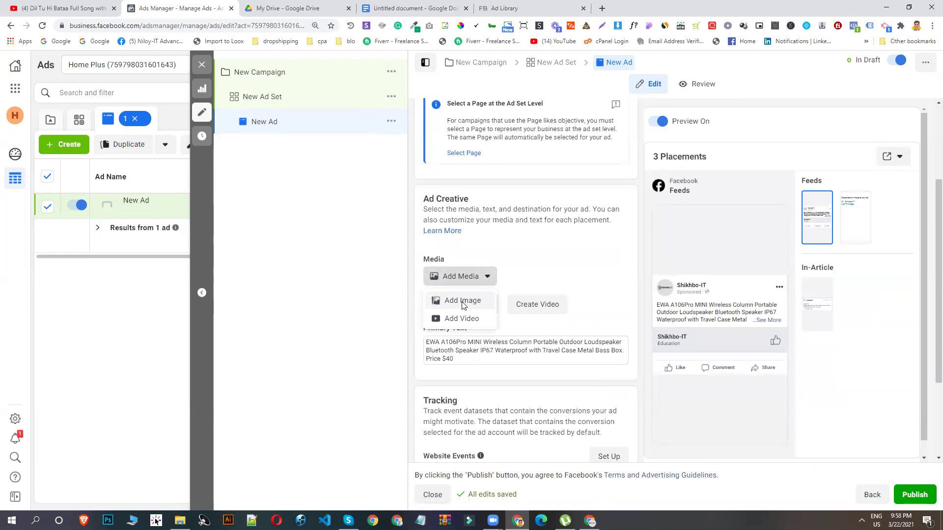
click(462, 302)
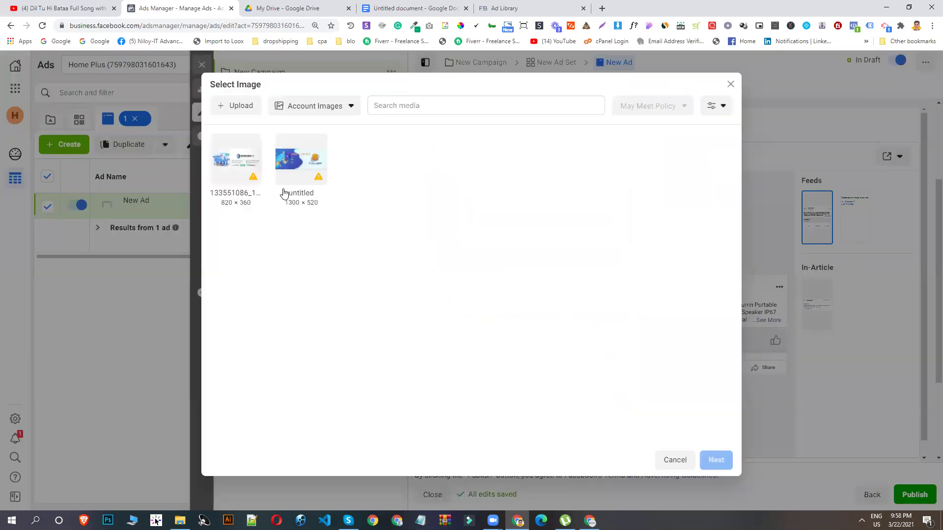
click(241, 164)
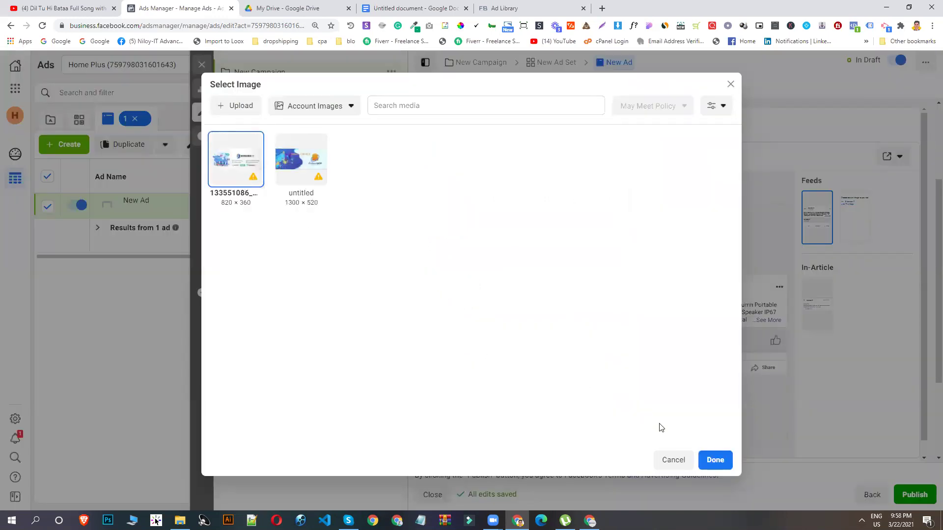
click(707, 459)
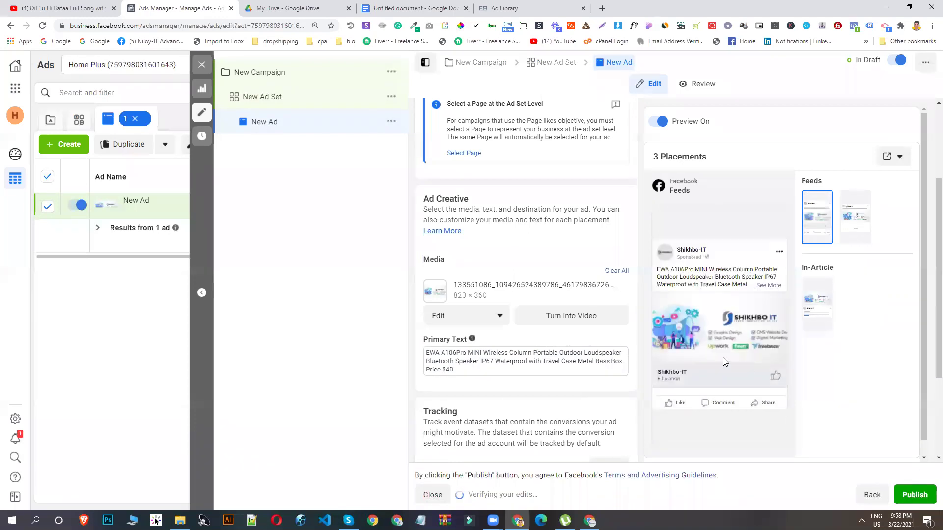
Switch to the Google Docs document, delete the stray "s" between the paragraphs and copy the whole ad text.
scroll(774, 432, down, 3)
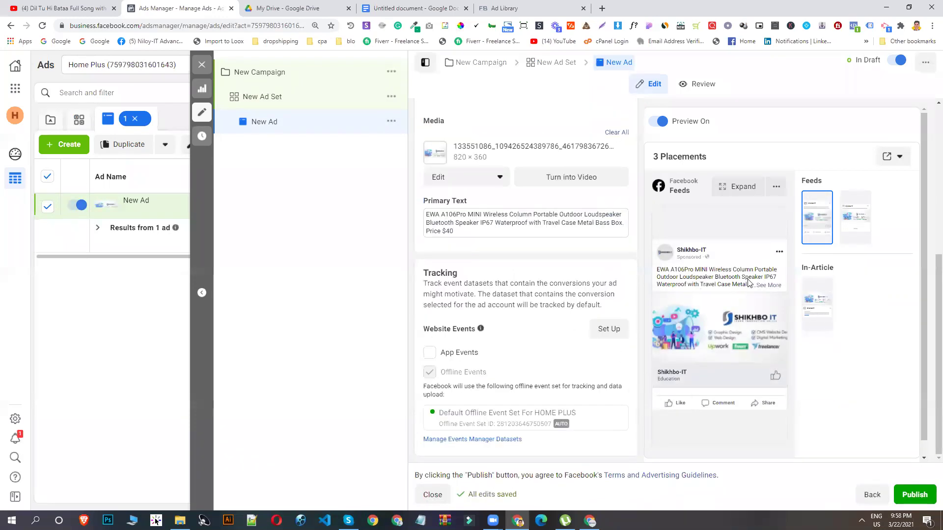
click(457, 224)
key(ctrl+a)
click(432, 5)
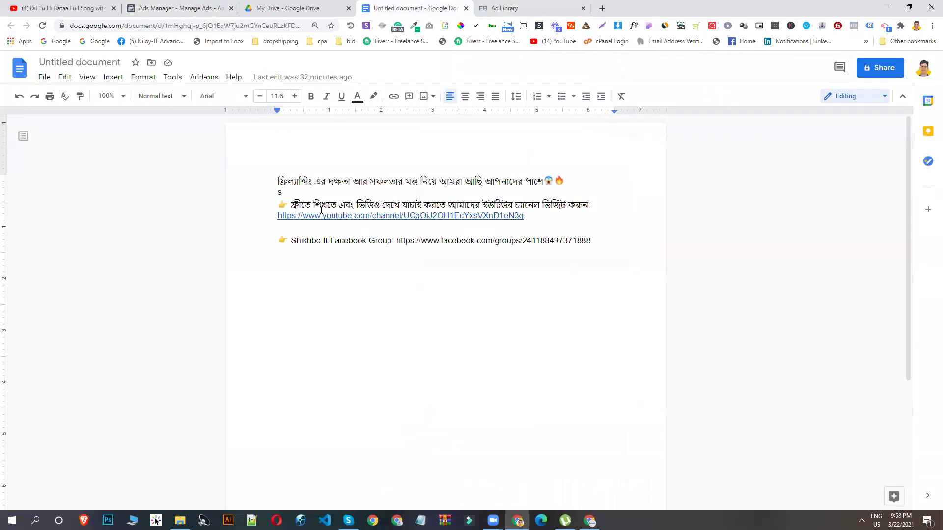
key(BackSpace)
drag(608, 244, 229, 170)
Back in Ads Manager, replace the ad's primary text with the copied Bengali text and expand the full text in the Feeds preview.
click(176, 8)
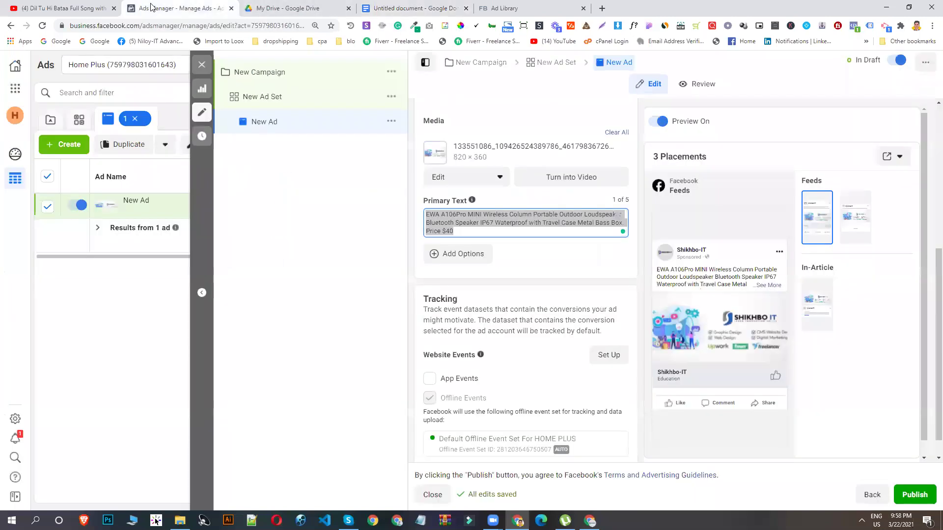
triple_click(580, 219)
key(ctrl+v)
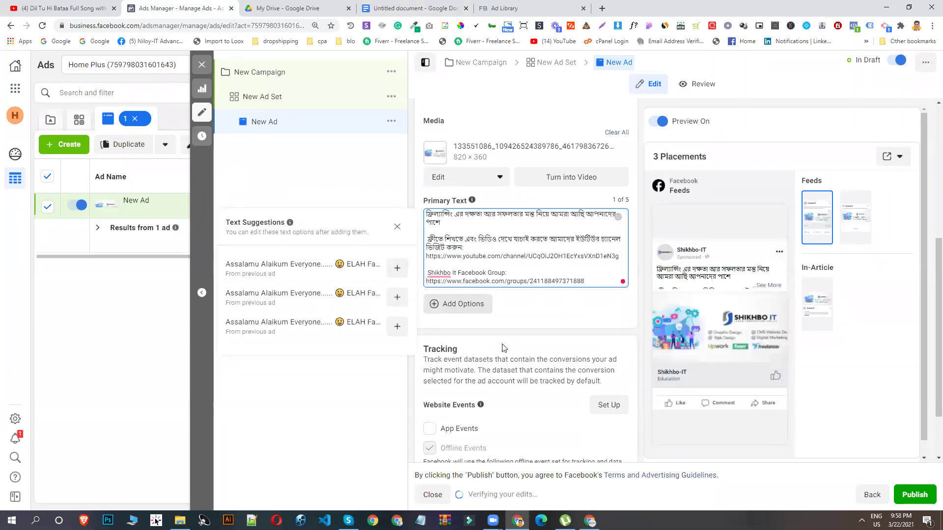
click(758, 290)
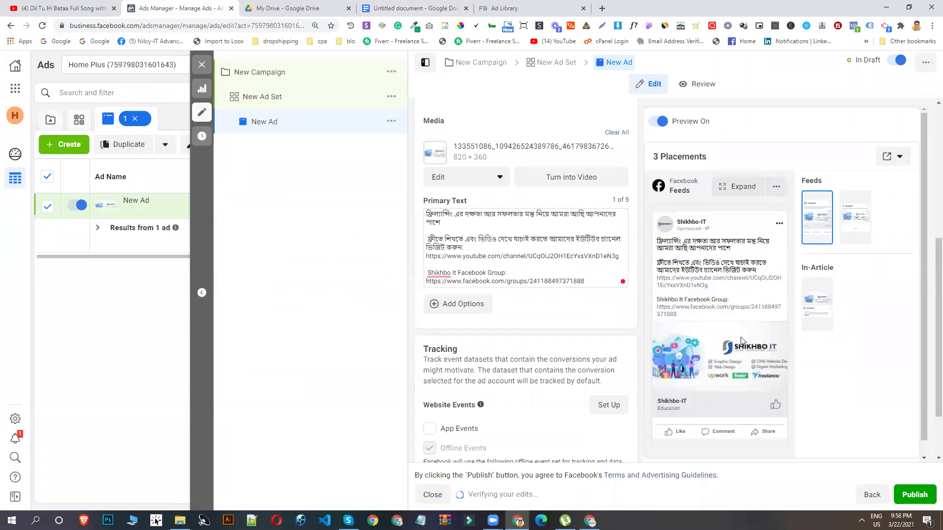
Remove the empty line above the second paragraph of the ad's primary text, keeping the Facebook group link on its own line.
click(427, 281)
key(BackSpace)
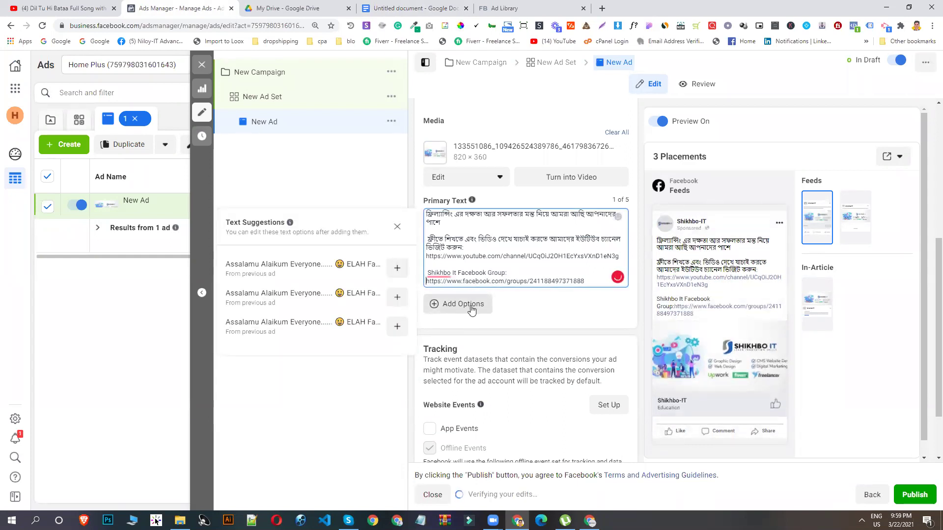
click(429, 239)
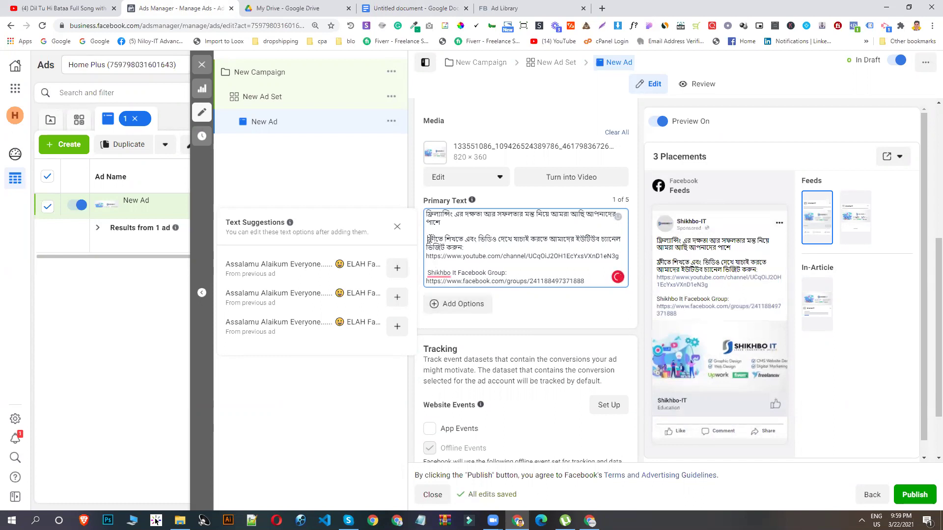
key(BackSpace)
key(BackSpace)
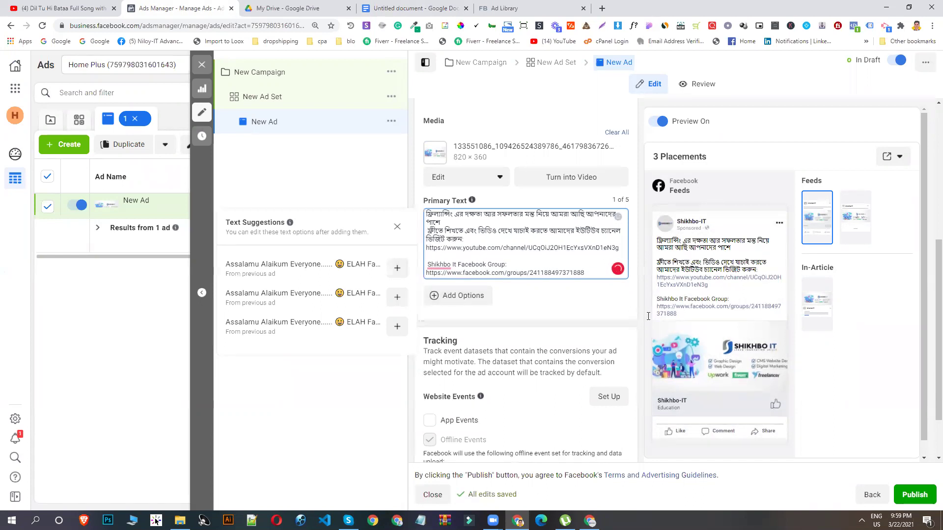
click(859, 347)
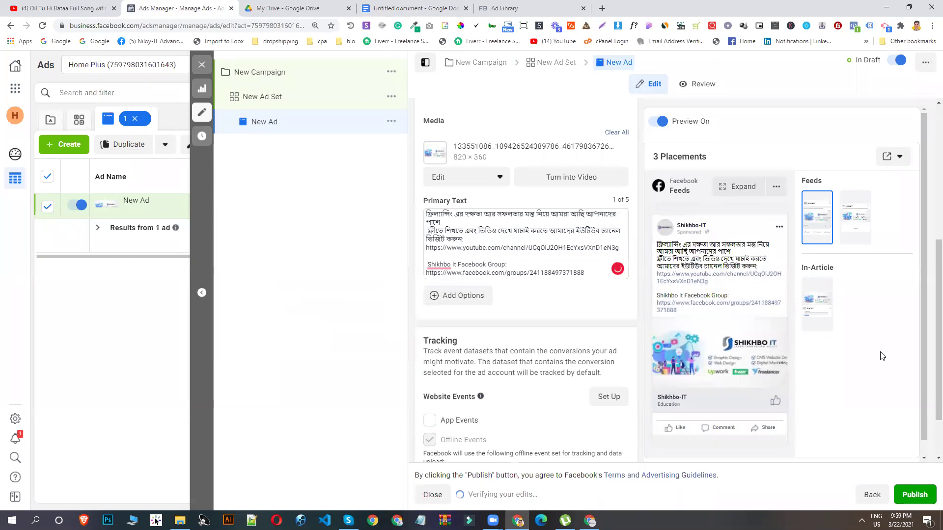
scroll(515, 250, down, 1)
scroll(515, 250, down, 1)
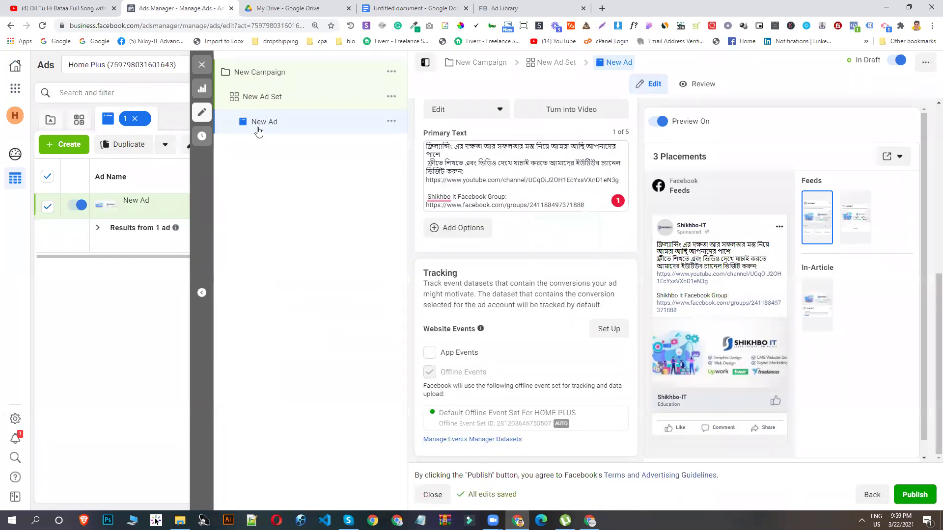
Return to New Ad Set and start a detailed targeting entry for its audience.
click(258, 98)
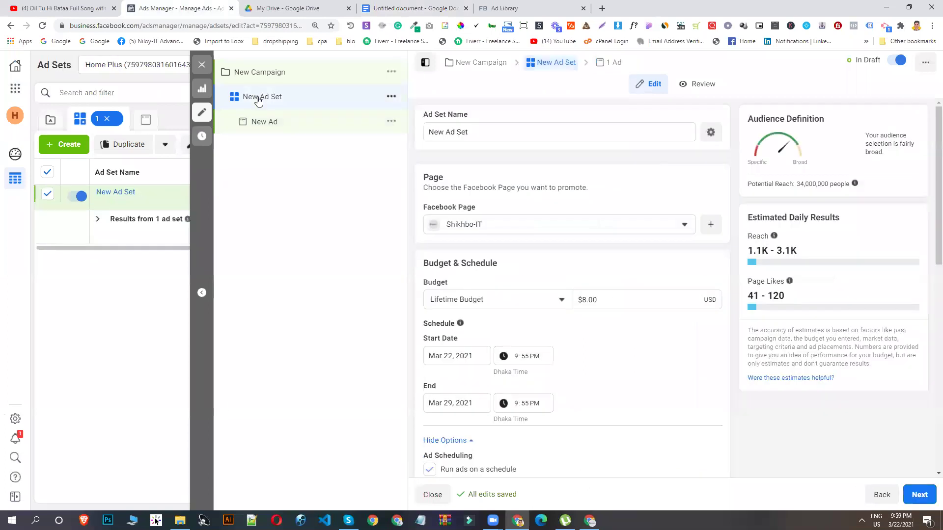
scroll(692, 295, down, 15)
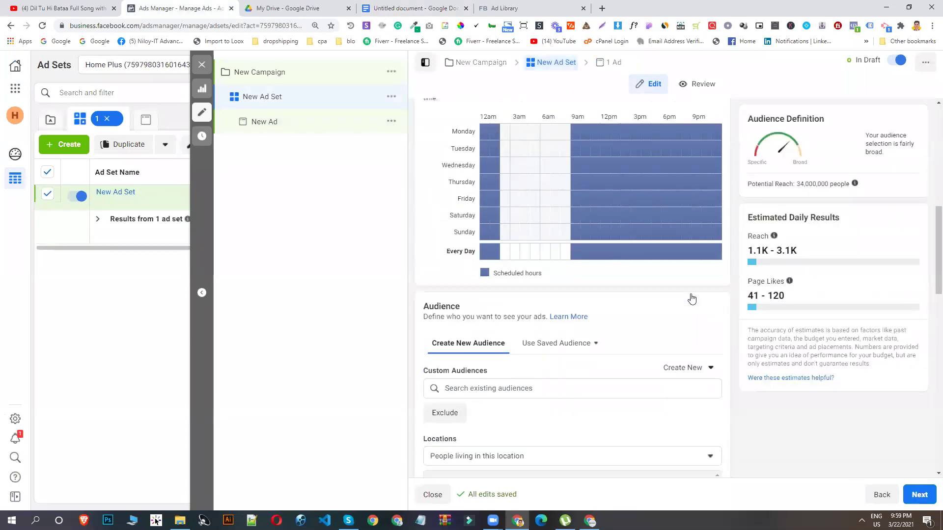
scroll(630, 318, down, 1)
click(479, 252)
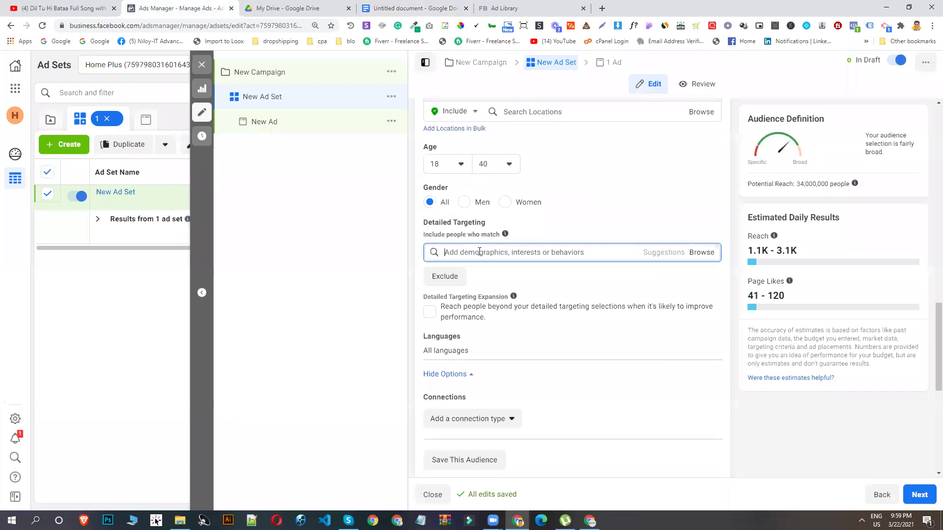
text(free)
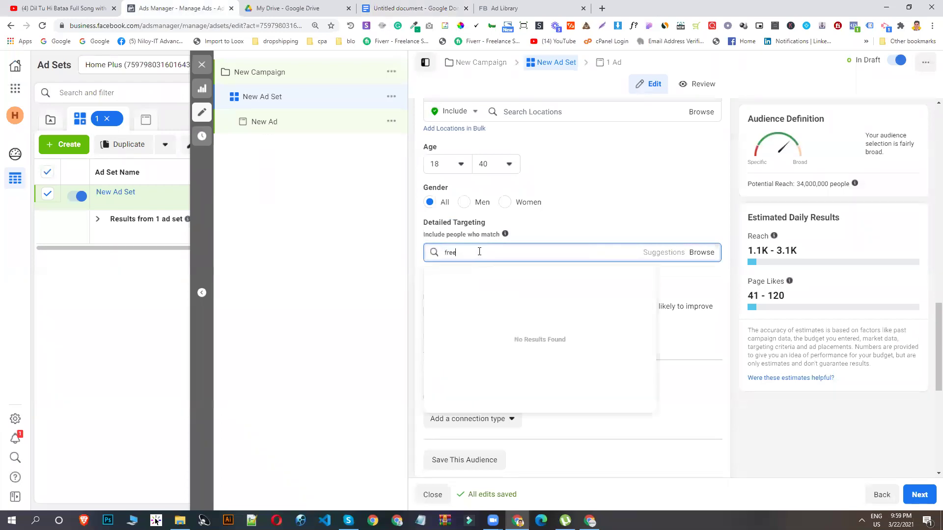
text(lanching)
right_click(479, 252)
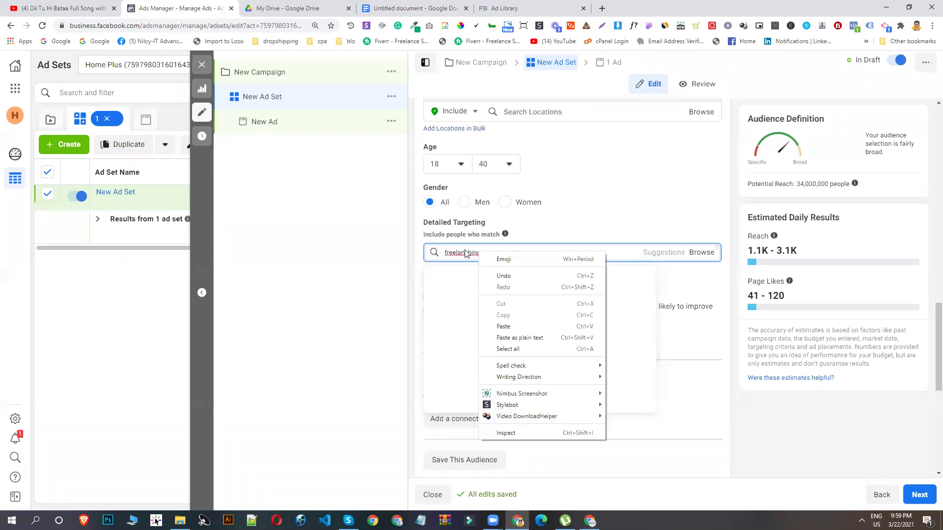
click(516, 306)
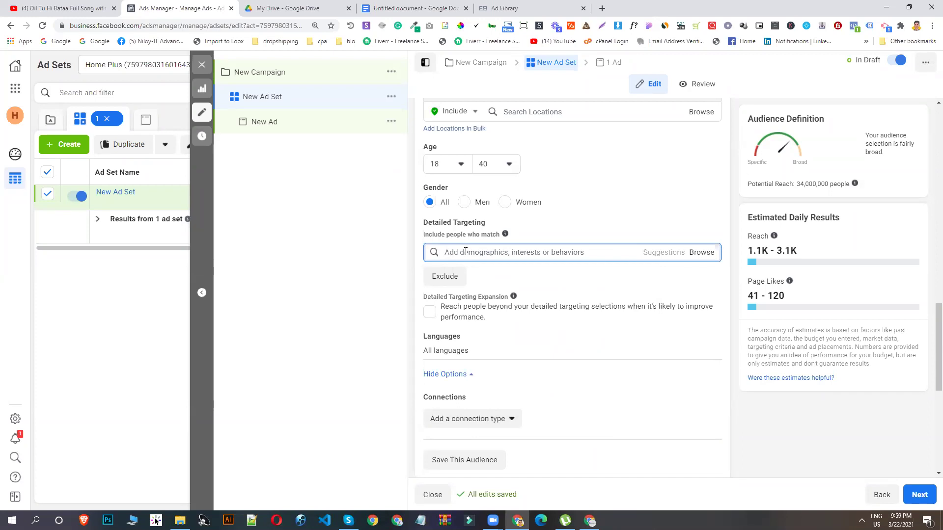
Search the detailed targeting for "digital marketing" and add the Digital marketing interest.
text(digital)
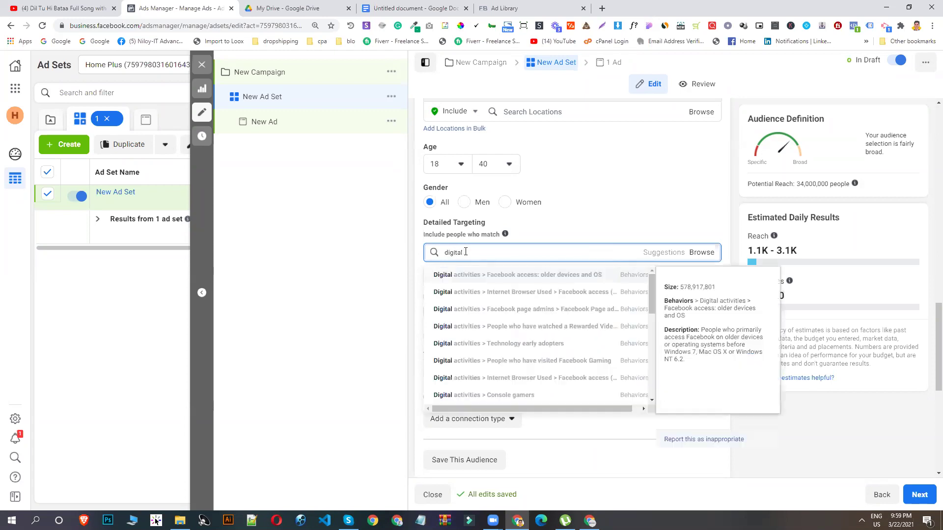
text( marketing)
mouse_move(499, 276)
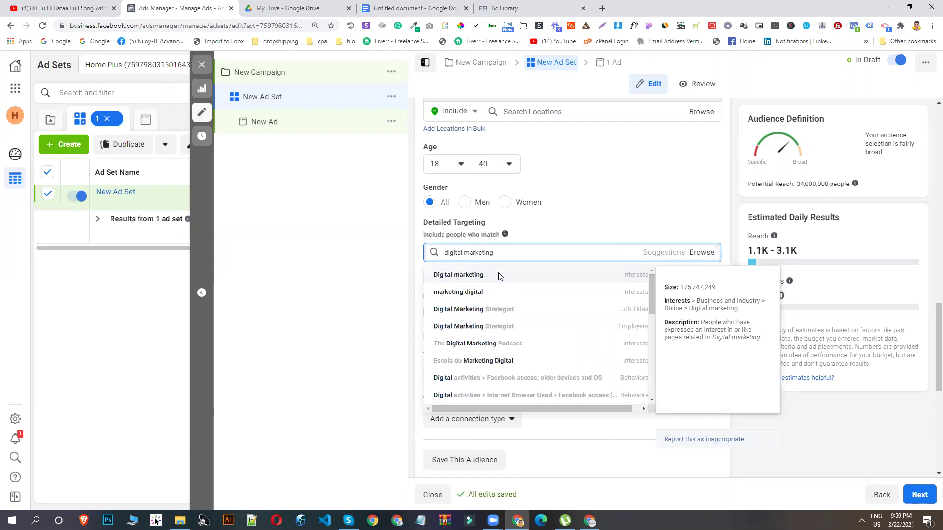
click(499, 276)
Add the Shopify and Wix.com interests to the ad set's detailed targeting.
click(481, 300)
text(shopify)
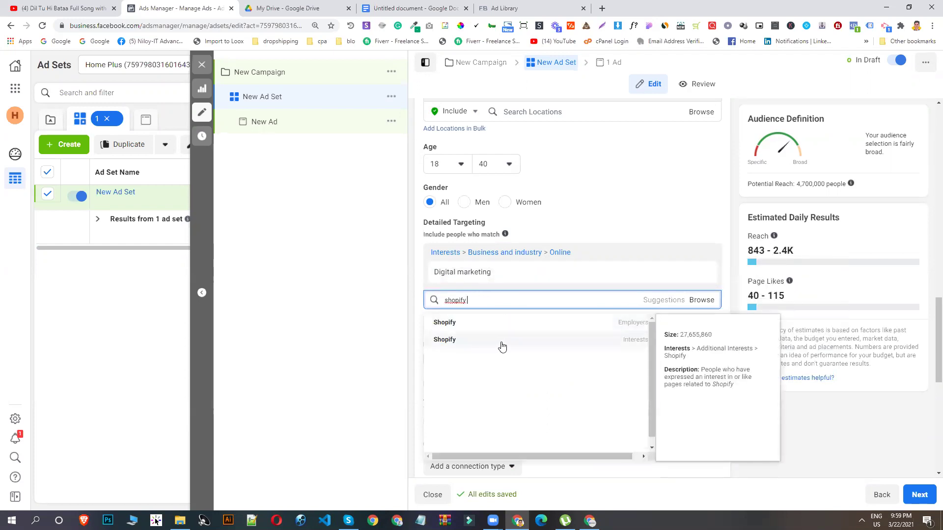
click(500, 343)
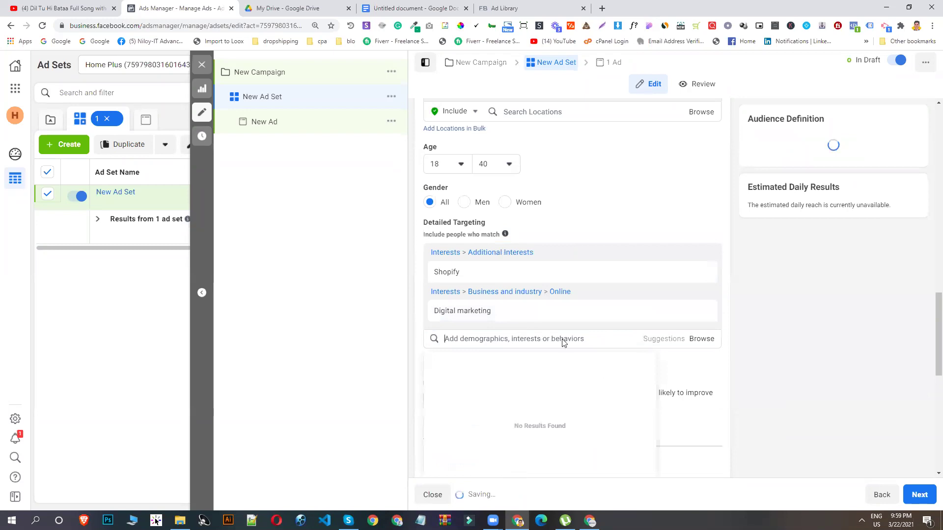
text(wix)
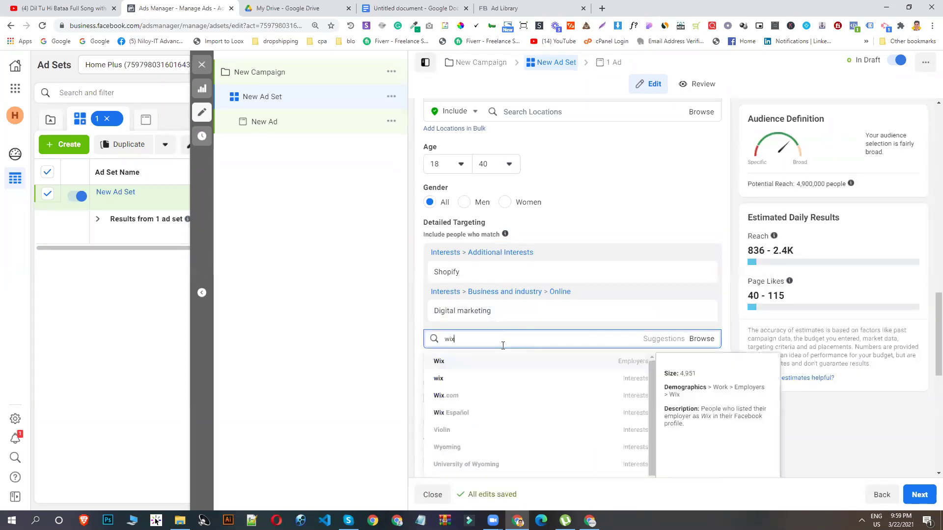
click(486, 399)
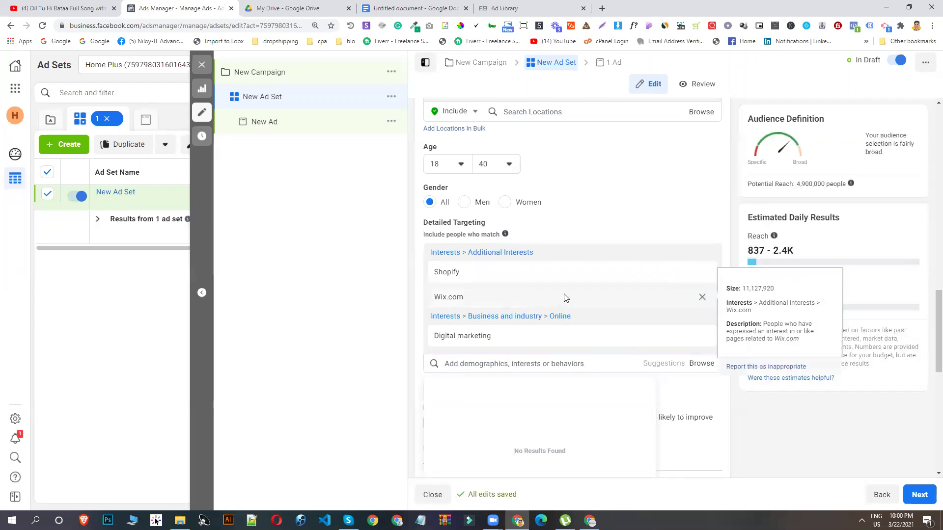
Search the detailed targeting for "freelancing" and add the Freelancer interest.
scroll(536, 289, down, 3)
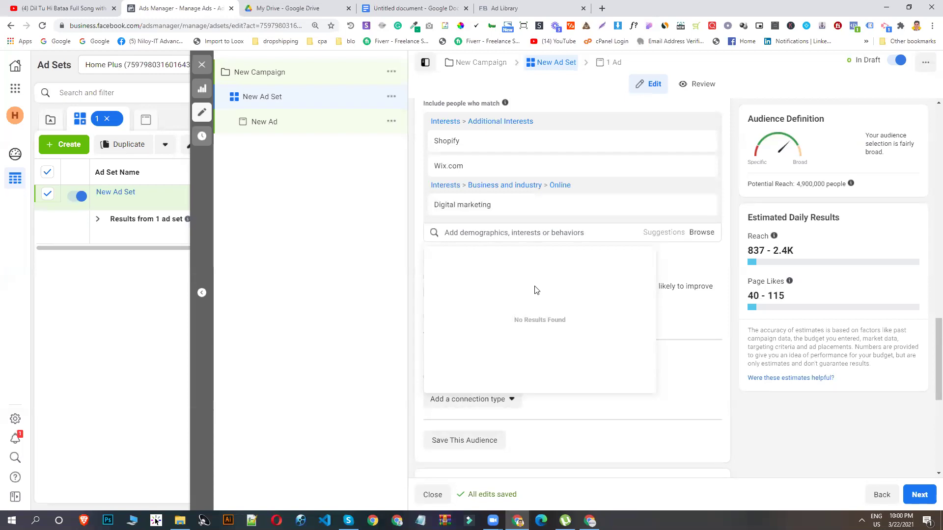
click(459, 232)
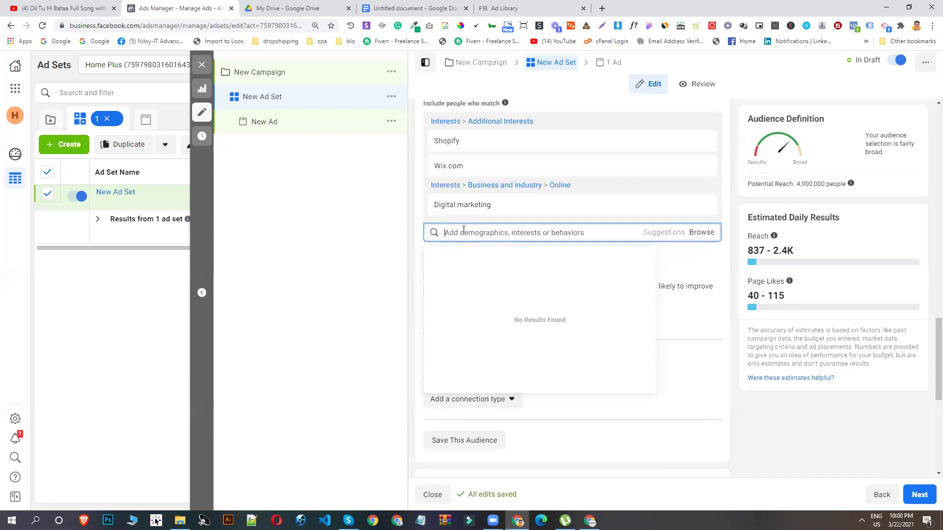
text(freelan)
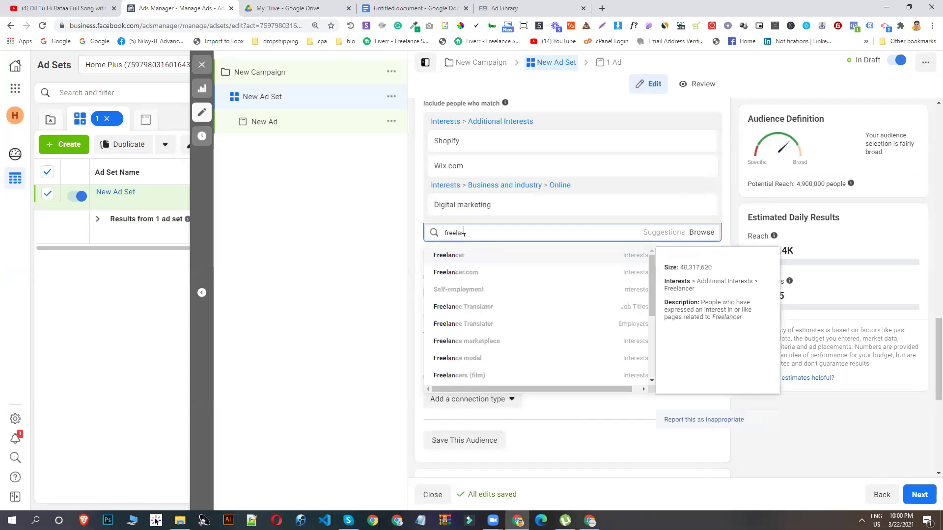
text(cing)
click(479, 257)
click(651, 259)
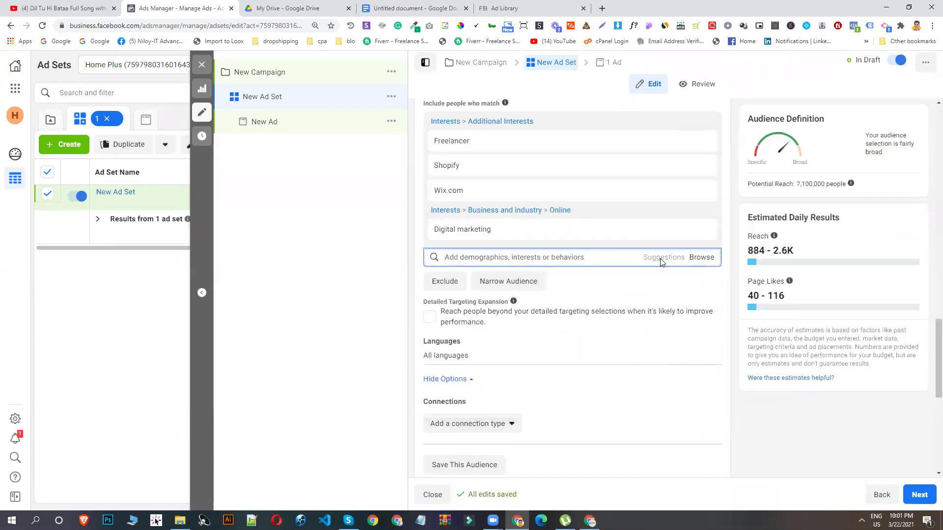
triple_click(489, 234)
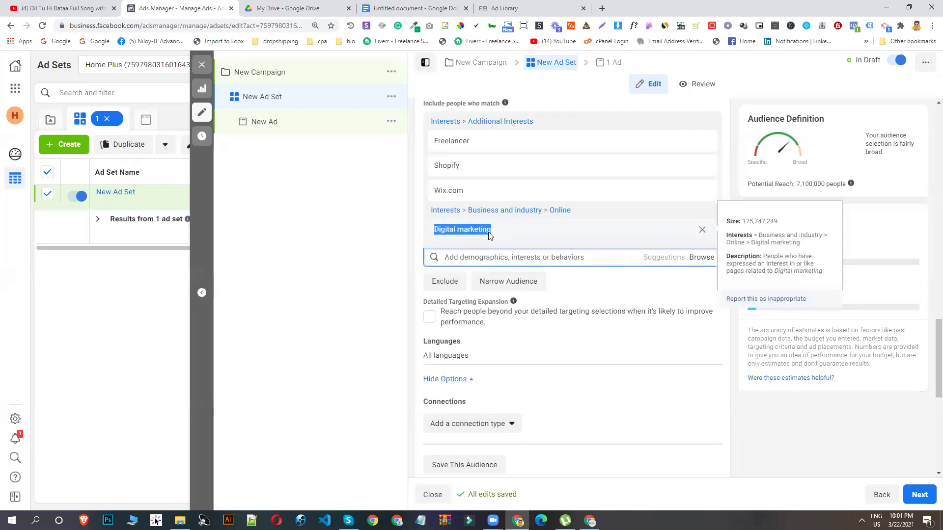
click(622, 251)
Copy the word "Freelancer" into the targeting search, shorten it to "Freelanc" and add the Freelance marketplace interest.
scroll(533, 192, up, 1)
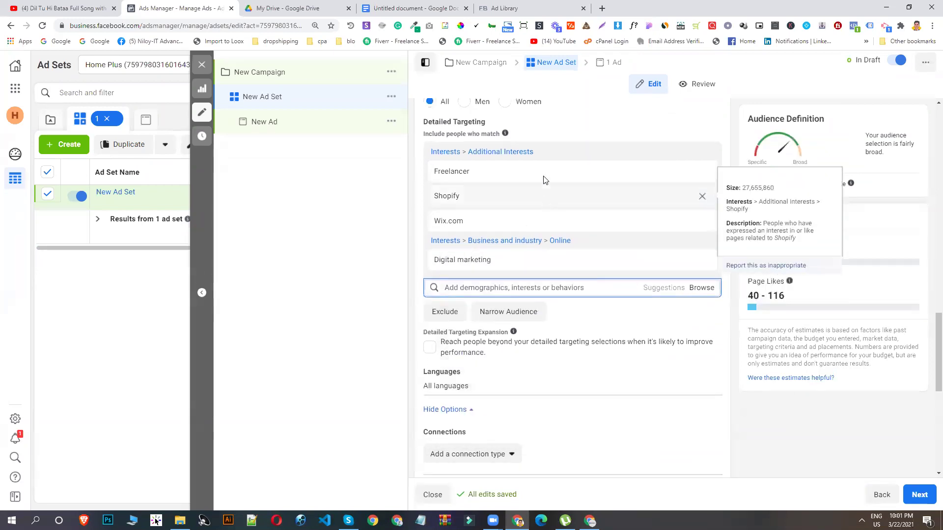
scroll(544, 180, up, 1)
double_click(464, 208)
key(ctrl+c)
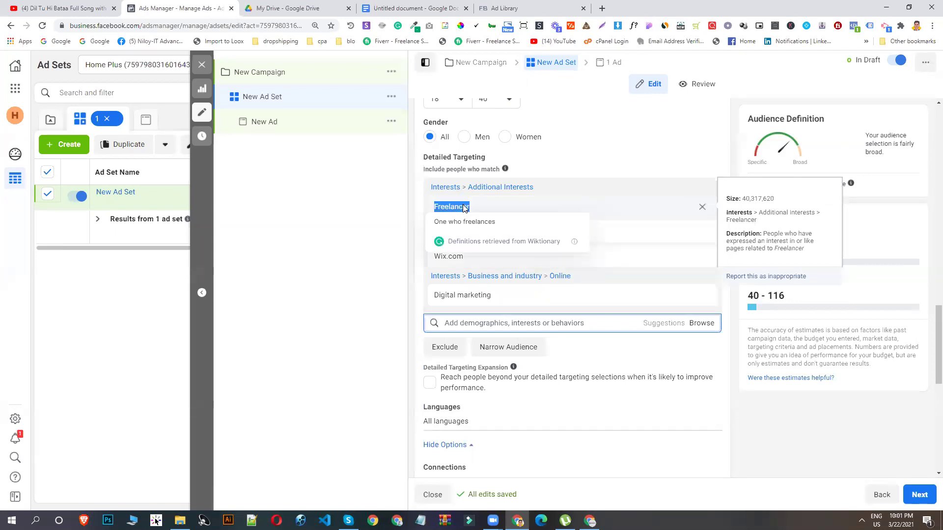
click(477, 323)
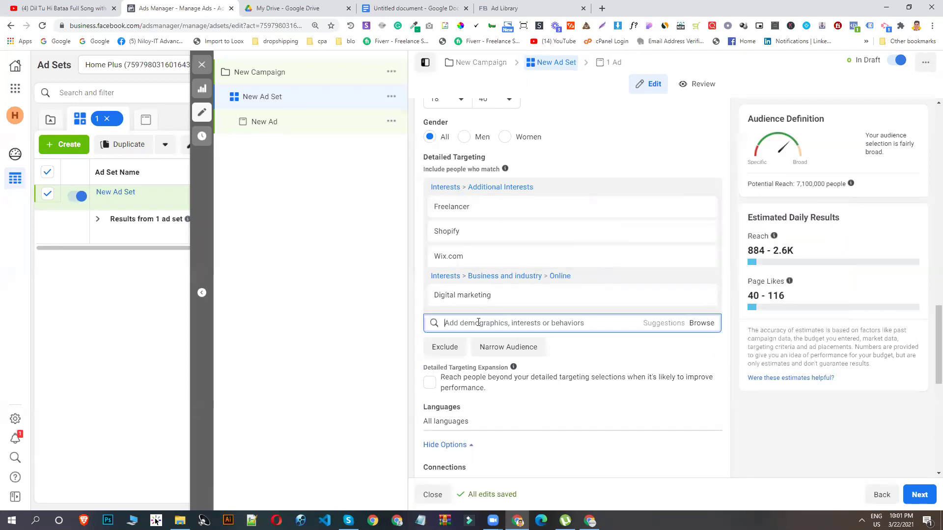
key(ctrl+v)
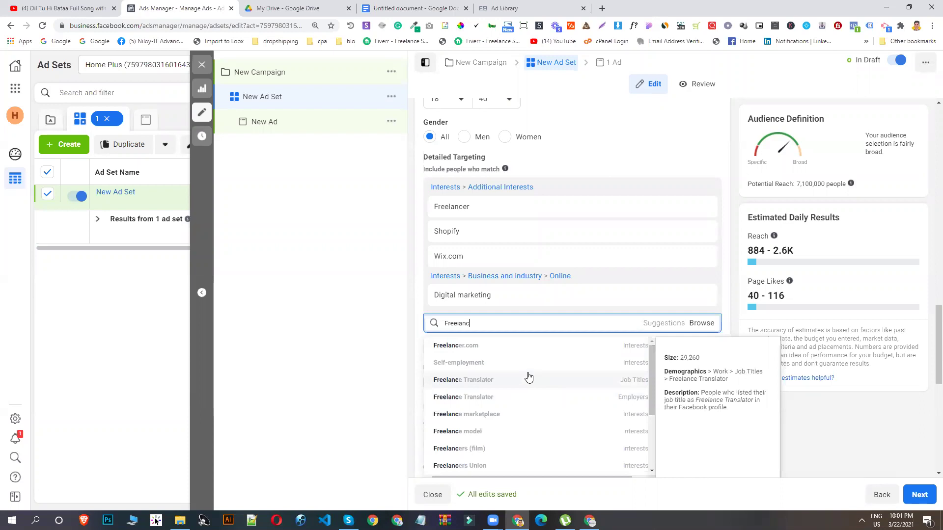
text(hing)
key(BackSpace)
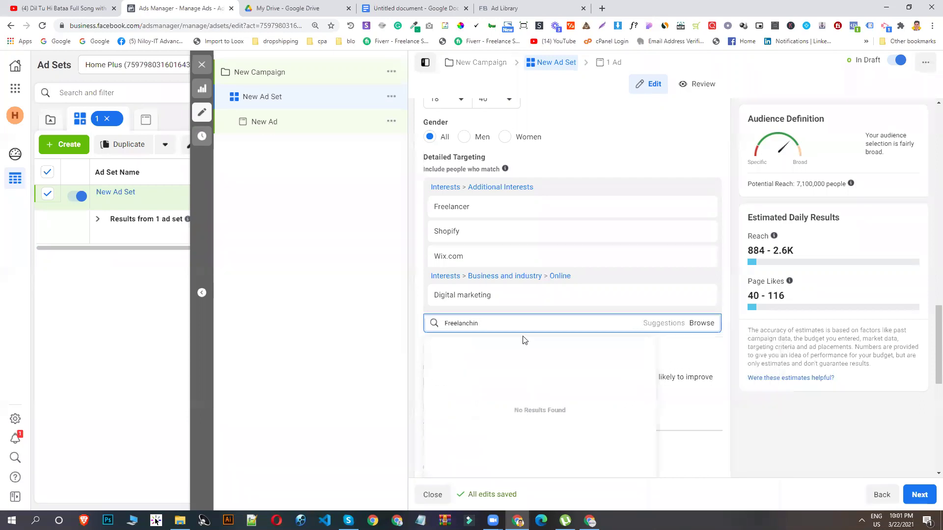
key(BackSpace)
key(BackSpace)
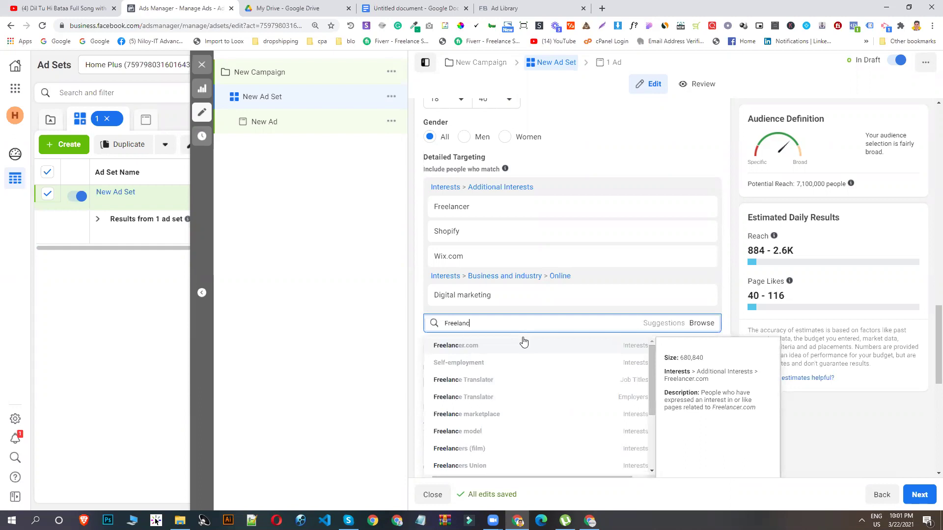
click(513, 420)
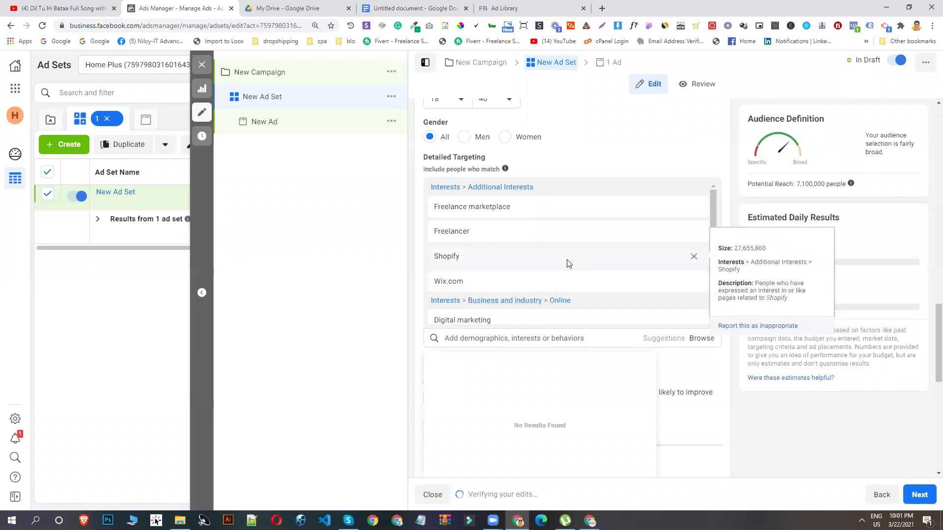
scroll(568, 263, down, 3)
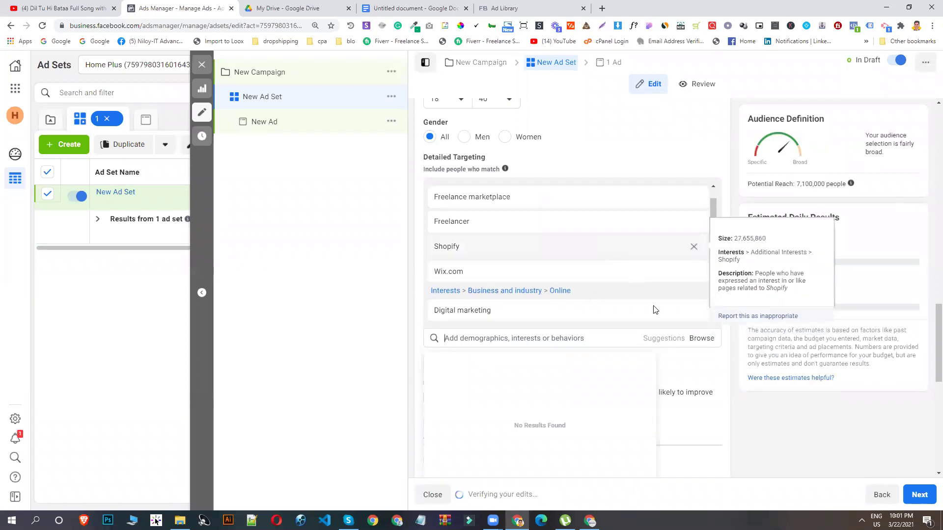
click(762, 429)
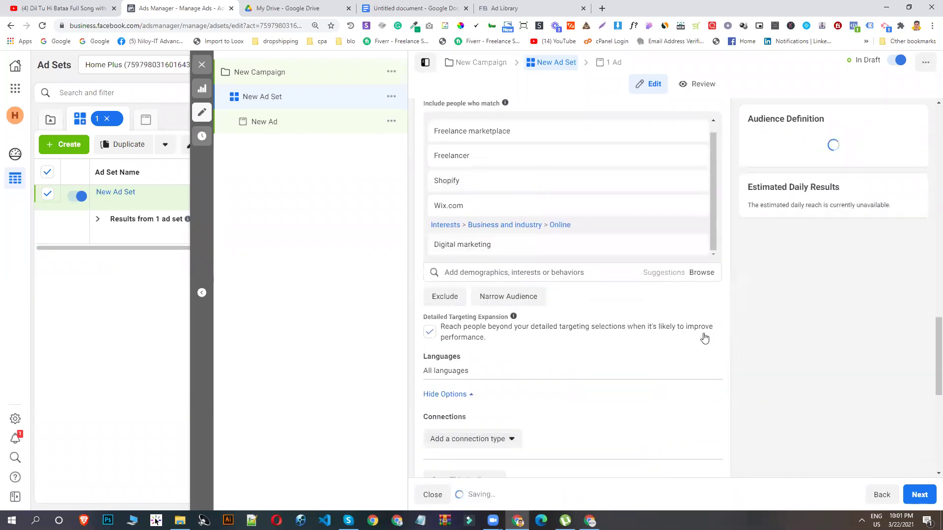
Search the detailed targeting for "facebook marketing" and shorten the search to "facebook mar".
click(669, 276)
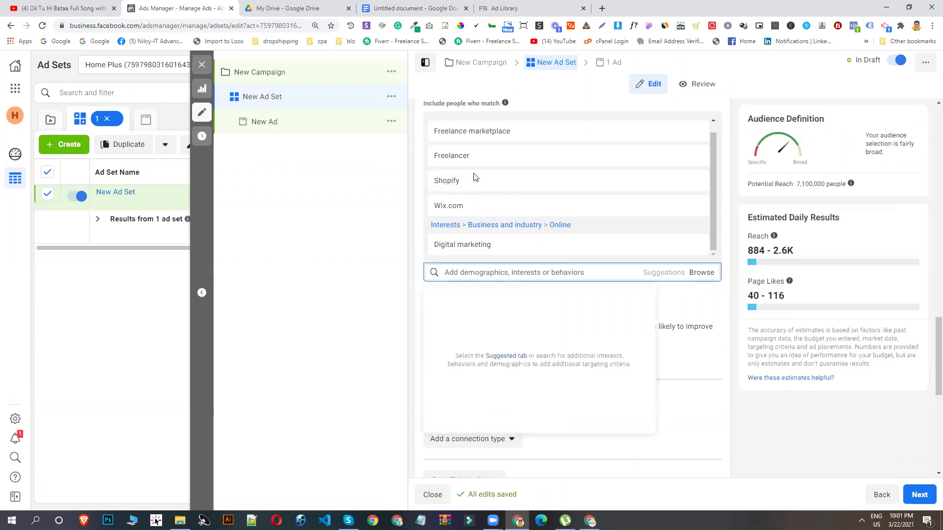
scroll(475, 179, up, 3)
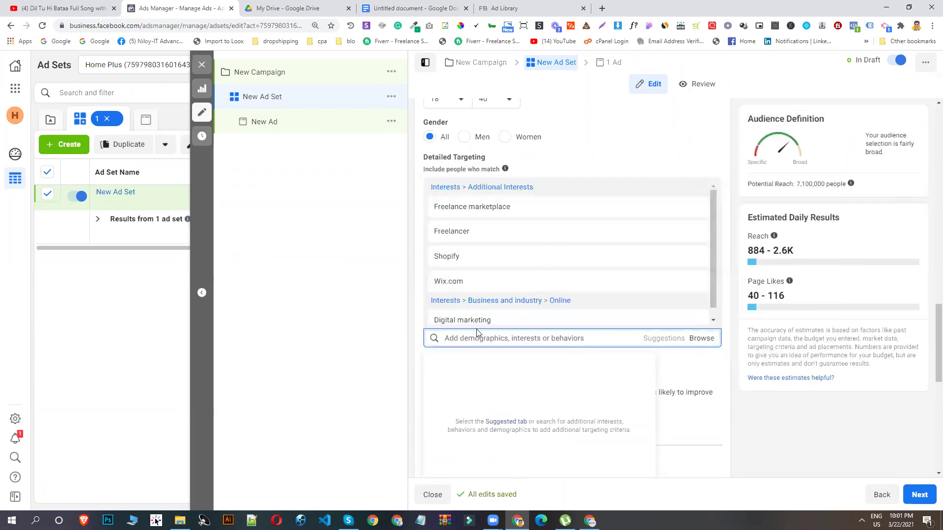
text(facebook)
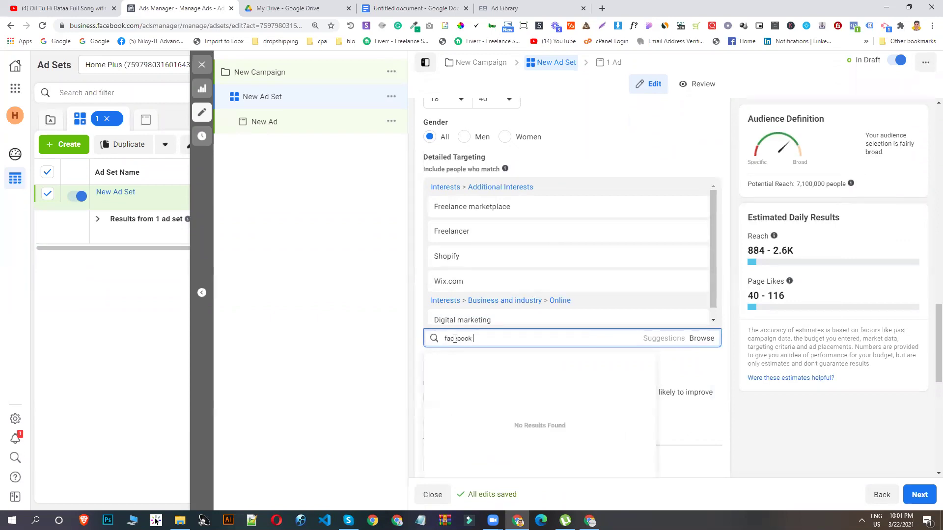
text( marketing)
key(BackSpace)
key(BackSpace)
key(BackSpace)
key(BackSpace)
key(BackSpace)
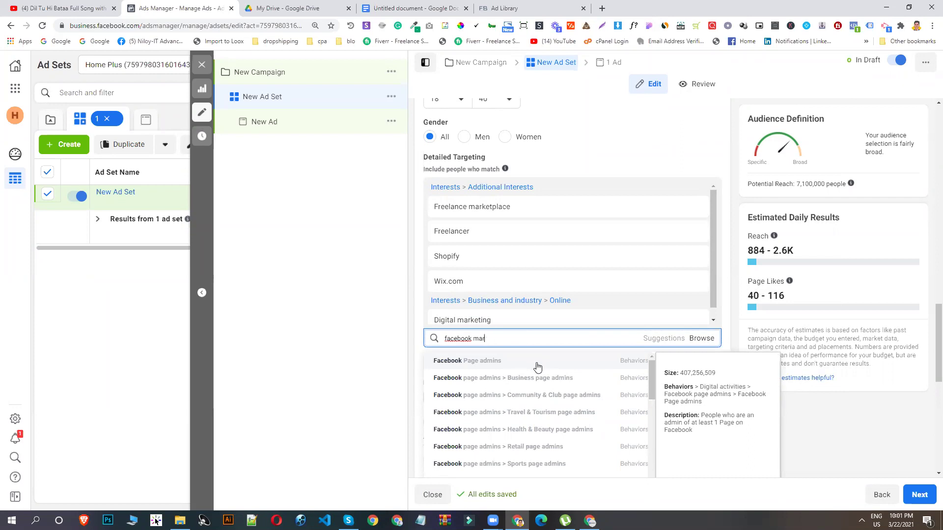
Shorten the targeting search to "face", look through the suggested page-admin behaviors and close the list without adding any.
key(BackSpace)
key(BackSpace)
key(BackSpace)
key(BackSpace)
scroll(535, 369, down, 2)
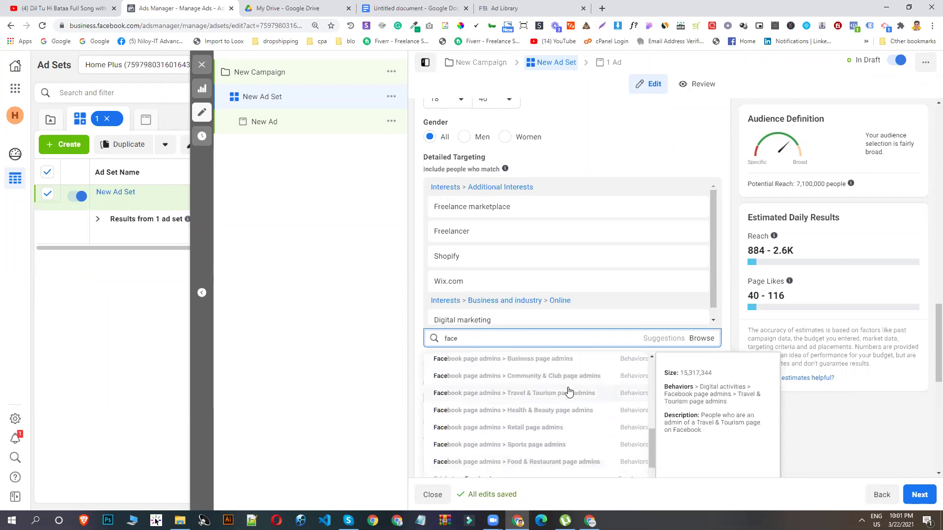
scroll(568, 392, down, 3)
scroll(613, 386, down, 4)
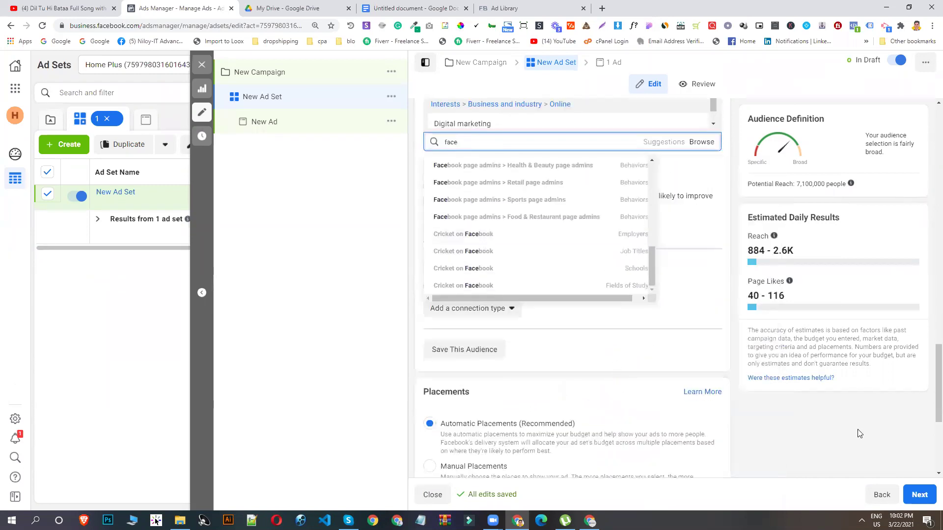
click(841, 436)
scroll(541, 244, up, 4)
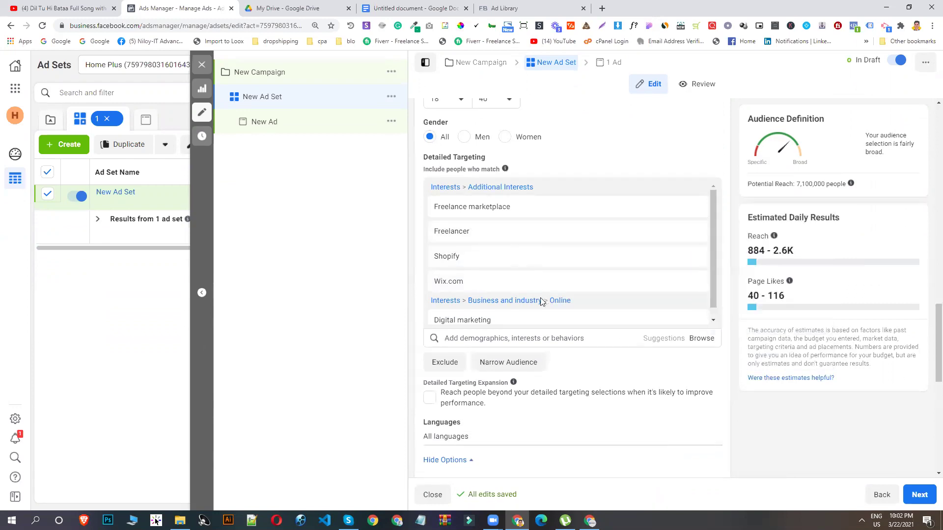
scroll(554, 262, down, 3)
scroll(553, 257, up, 3)
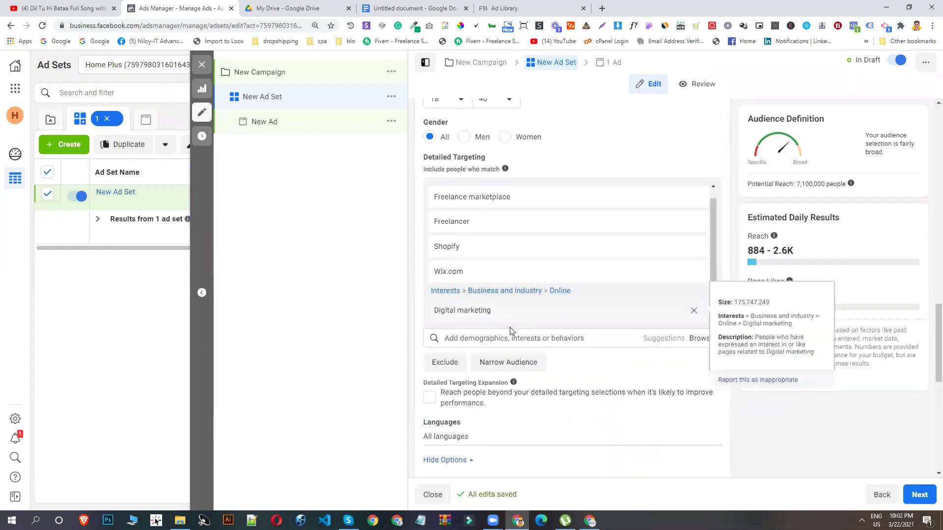
Search the detailed targeting for "shopify" extended with "web", and clear the search.
click(507, 338)
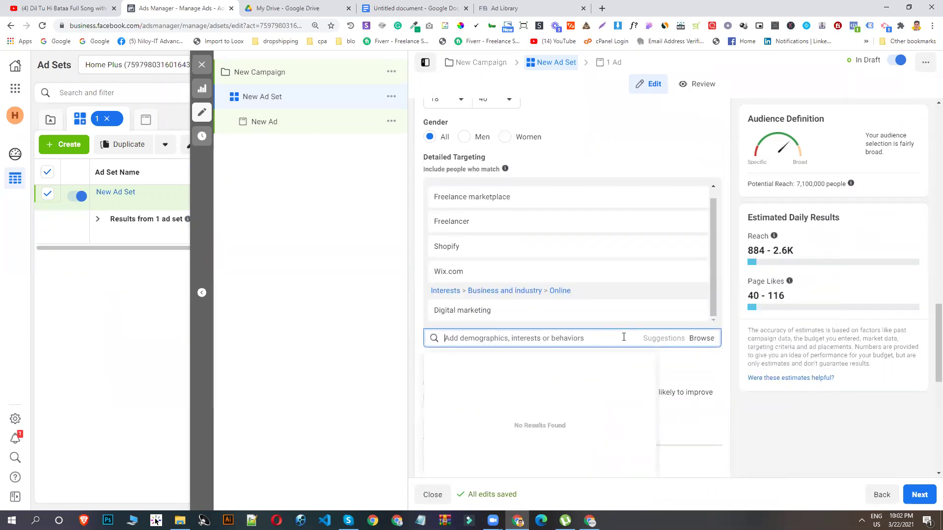
scroll(499, 246, down, 4)
scroll(501, 246, up, 4)
mouse_move(508, 313)
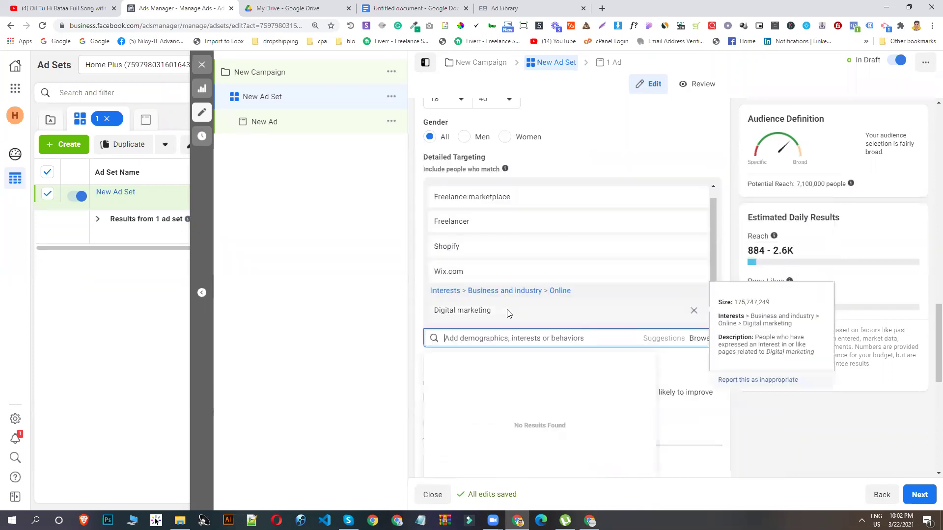
text(shopify)
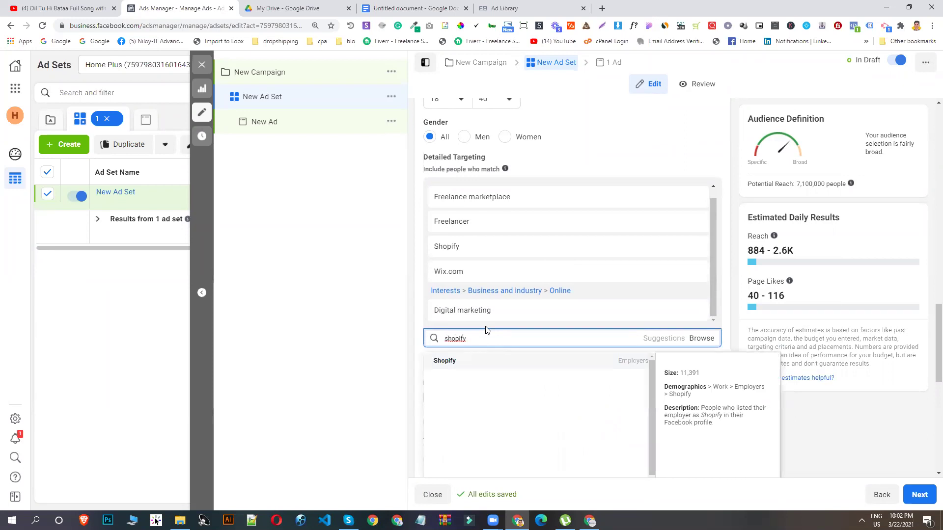
mouse_move(618, 318)
text(web)
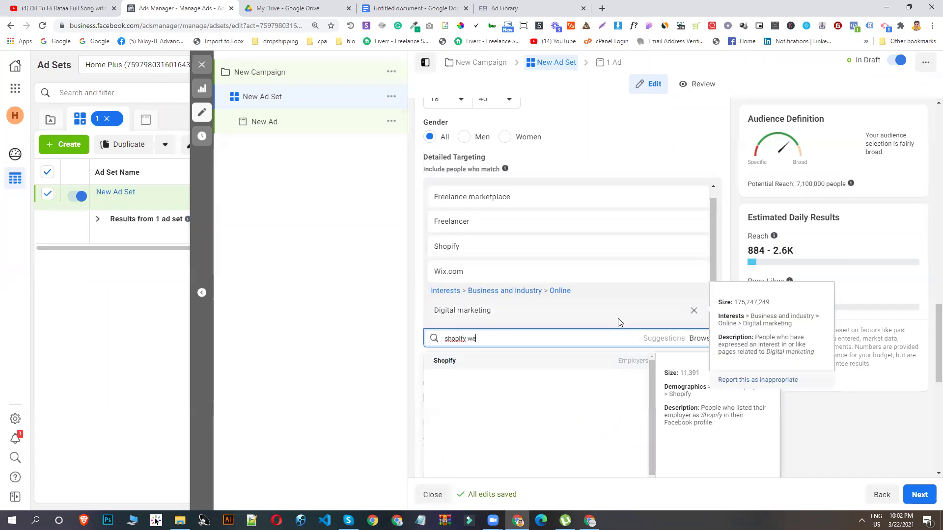
key(BackSpace)
key(BackSpace)
key(BackSpace)
key(BackSpace)
key(BackSpace)
key(BackSpace)
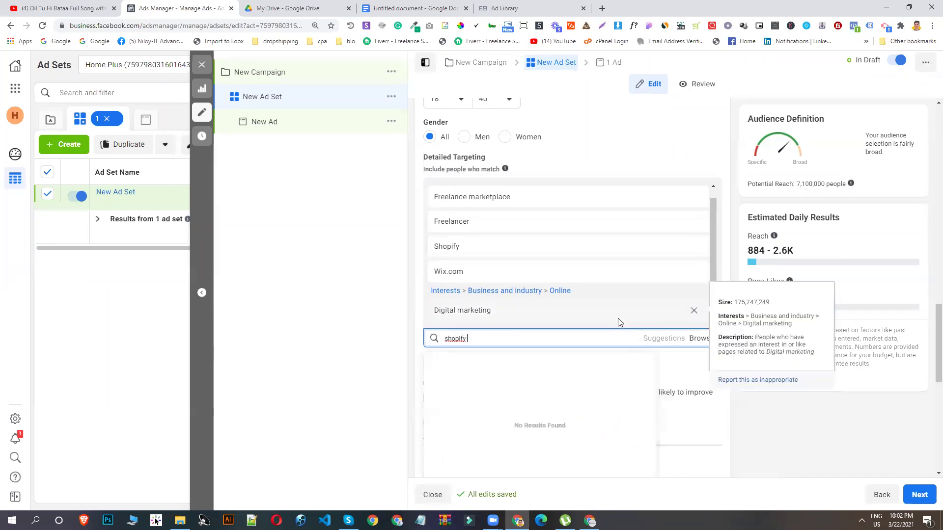
key(BackSpace)
key(BackSpace)
key(BackSpace)
key(BackSpace)
key(BackSpace)
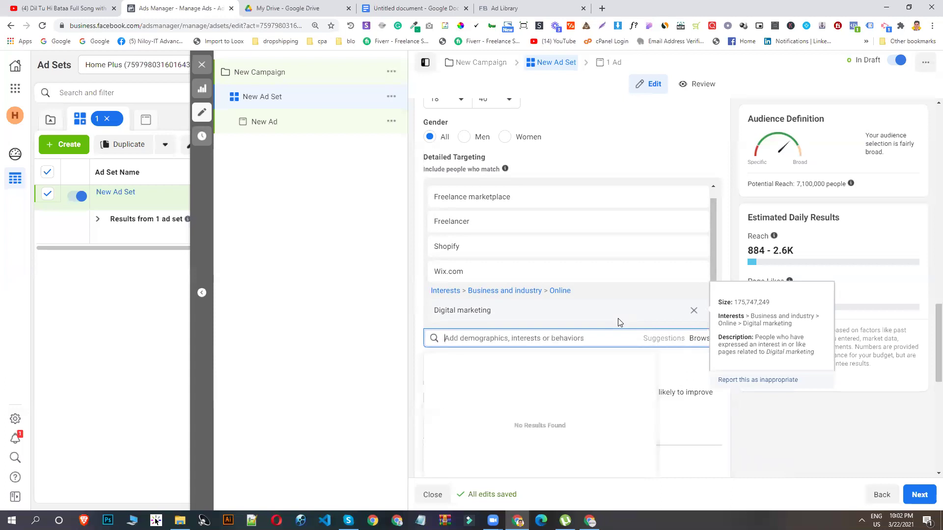
Search the detailed targeting for "dropshipping", correct it to "drop shipping" and clear the search without adding an interest.
text(dr)
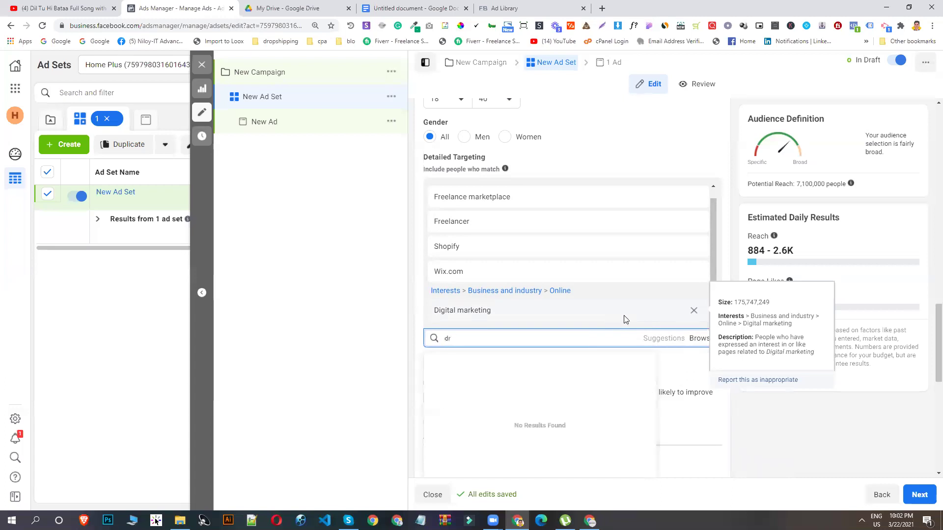
text(opshipping)
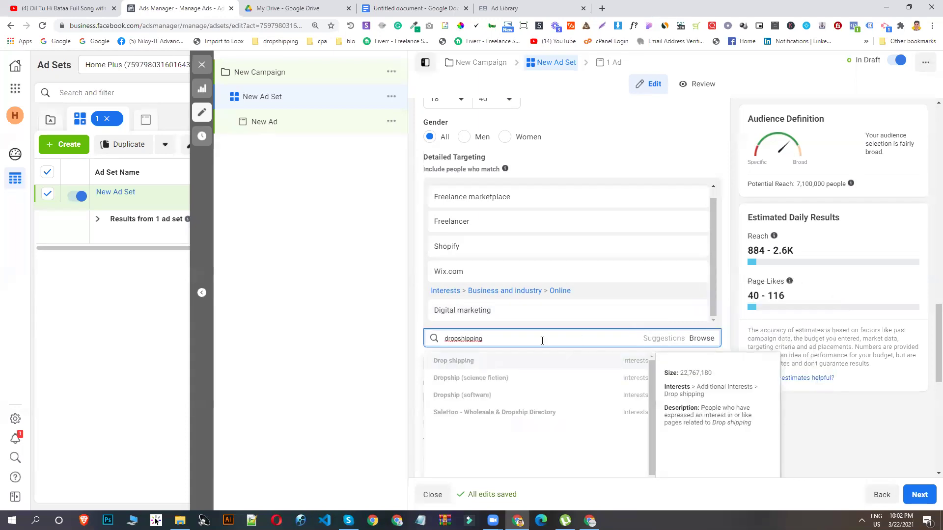
right_click(471, 338)
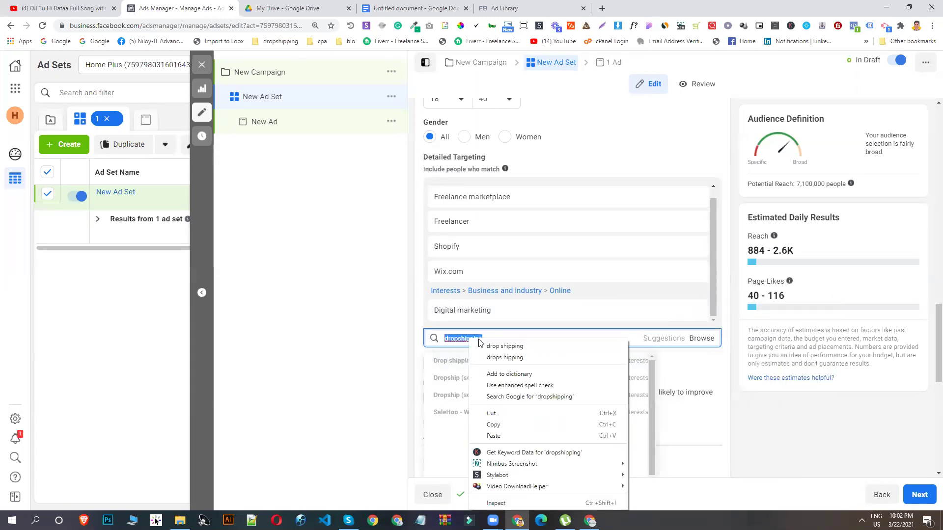
click(554, 346)
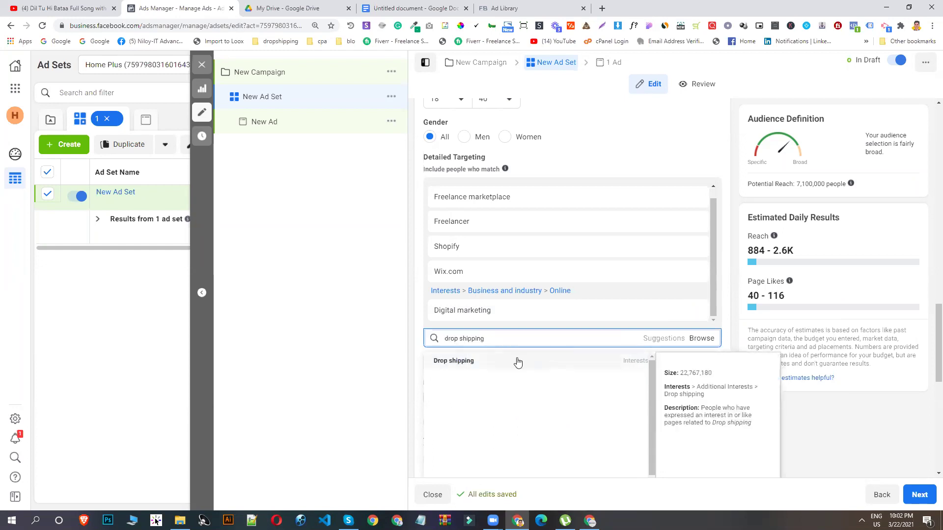
key(BackSpace)
key(BackSpace)
key(BackSpace)
key(BackSpace)
key(BackSpace)
key(BackSpace)
key(BackSpace)
key(BackSpace)
key(BackSpace)
key(BackSpace)
key(BackSpace)
key(BackSpace)
key(BackSpace)
click(877, 388)
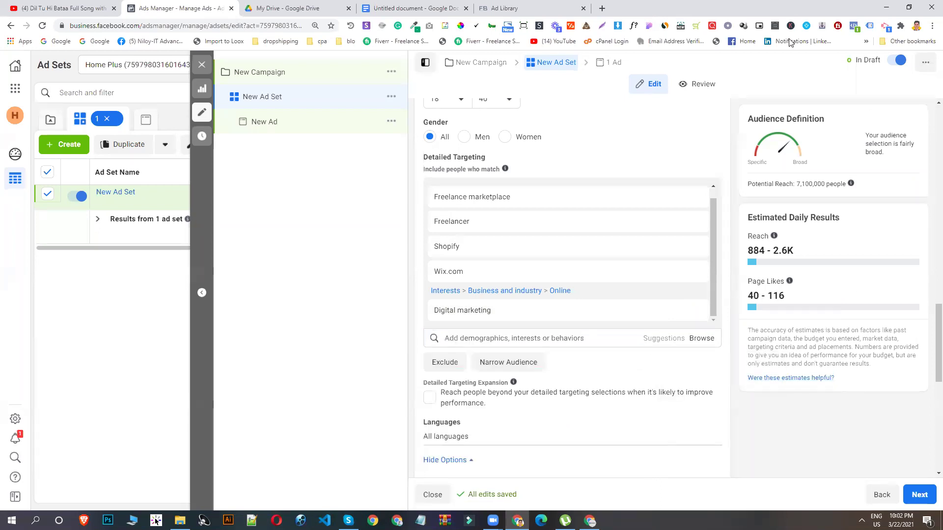
Open New Ad and review its media, primary text and tracking settings with the preview's full text expanded.
scroll(526, 332, down, 8)
click(268, 124)
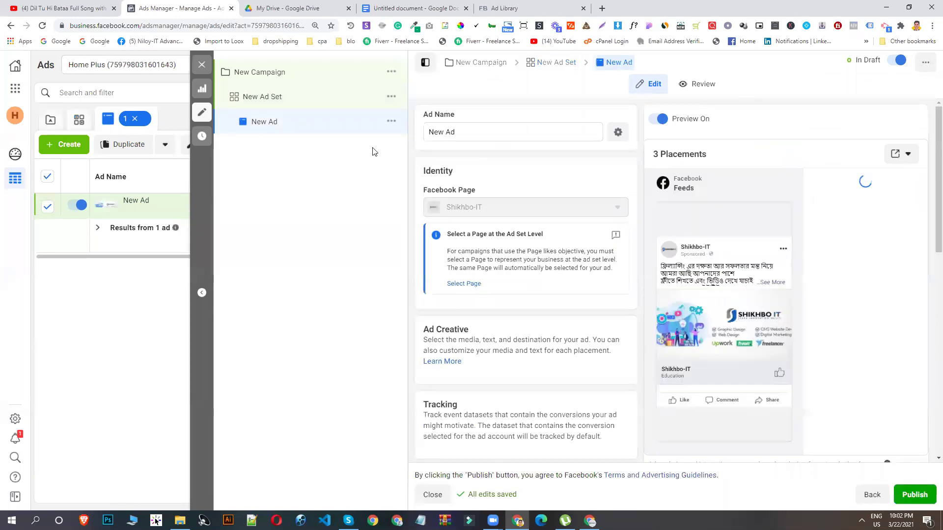
click(772, 285)
scroll(491, 275, down, 3)
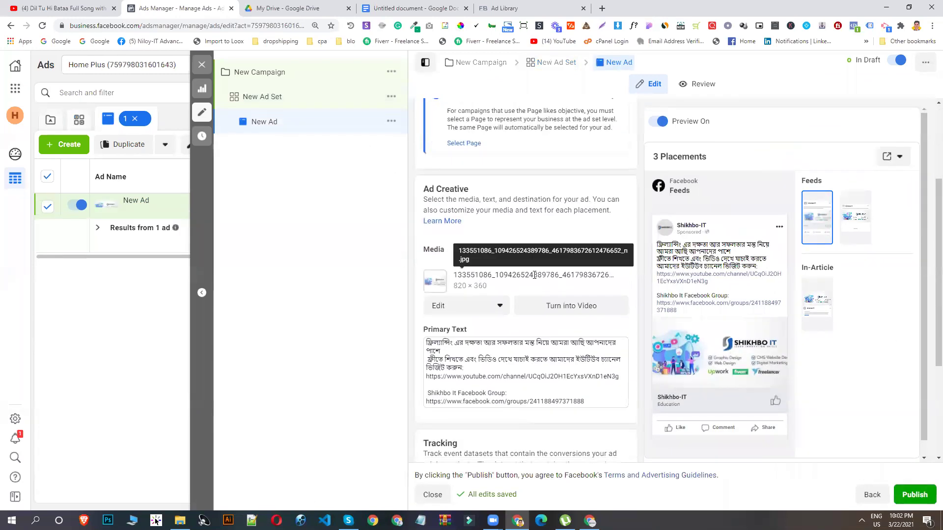
scroll(540, 304, down, 3)
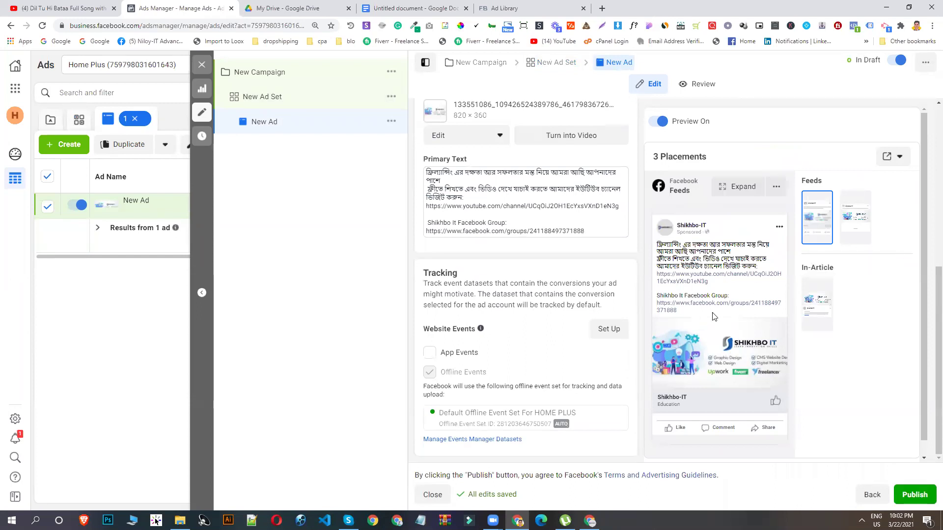
Remove the leading space before the "Shikhbo It Facebook Group:" line in the ad's primary text.
drag(585, 231, 417, 227)
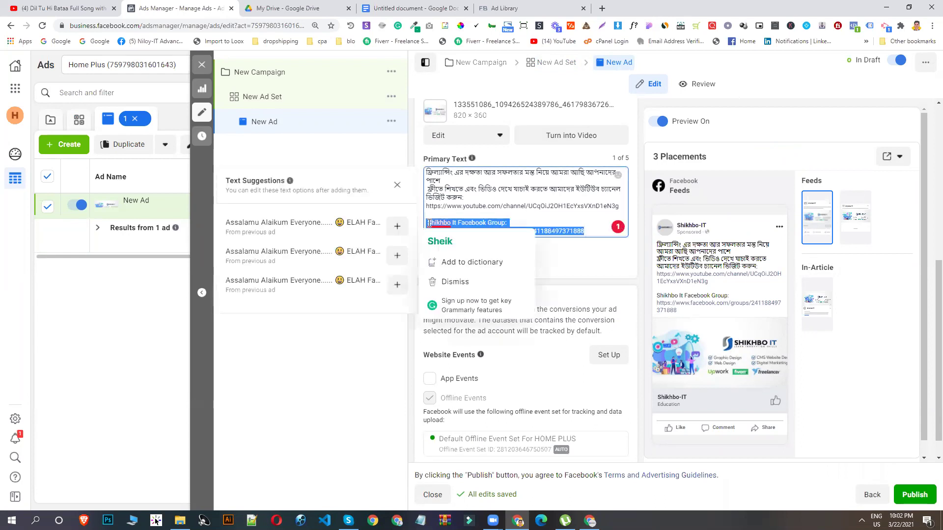
click(429, 223)
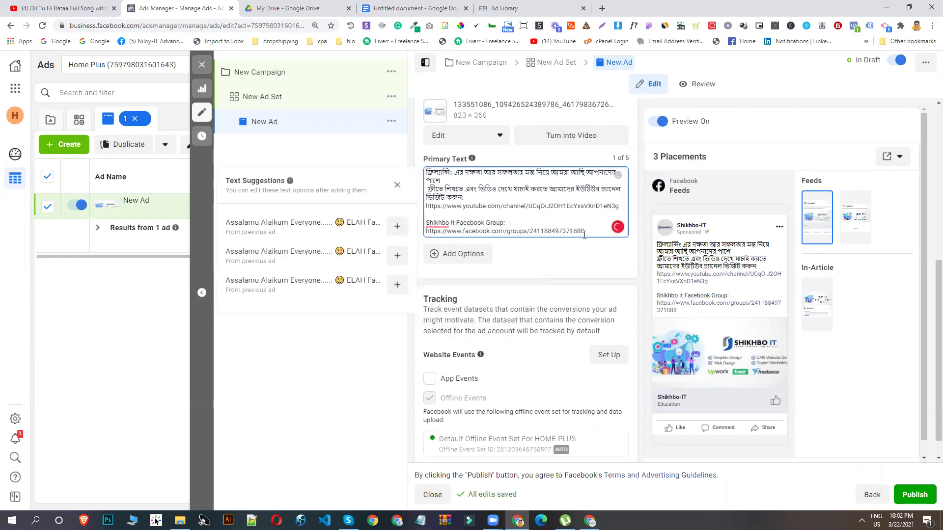
click(521, 260)
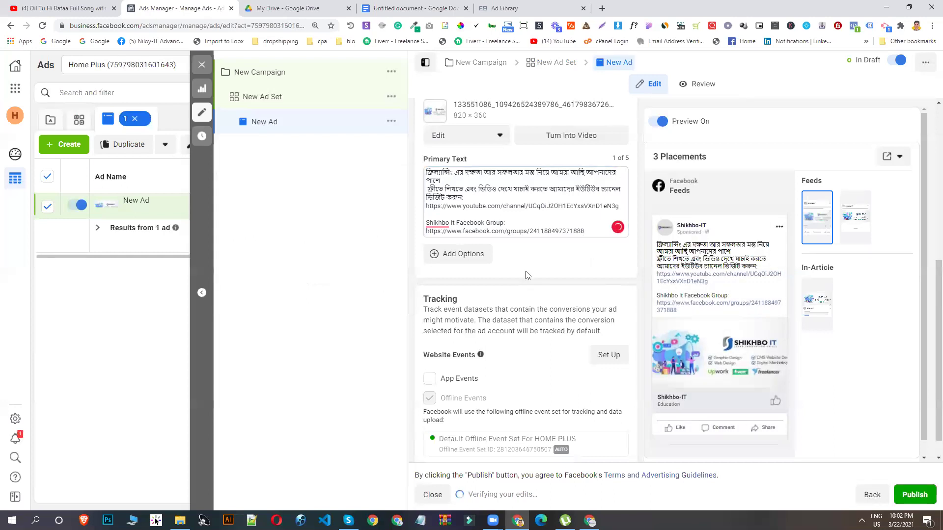
scroll(528, 268, down, 1)
Publish the campaign with its ad set and ad, and expand the full text in the published ad's preview.
click(913, 493)
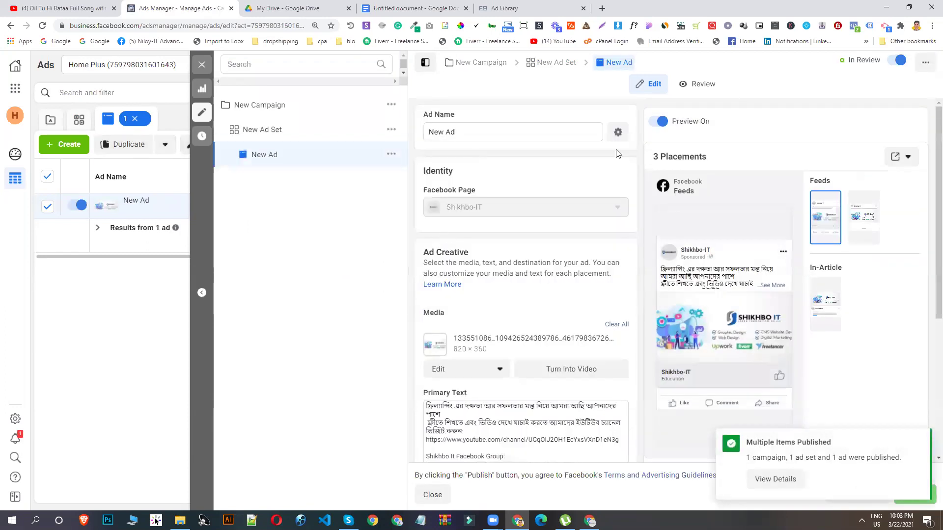
mouse_move(751, 334)
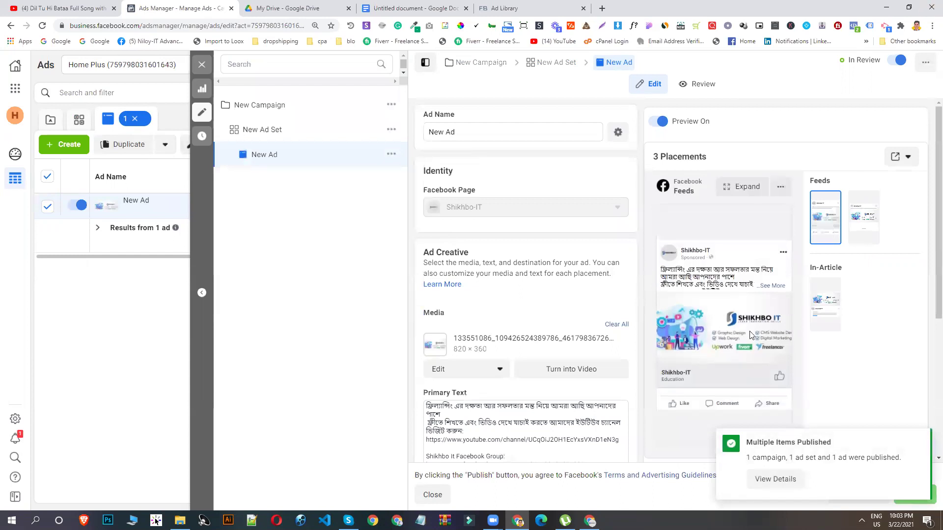
click(772, 286)
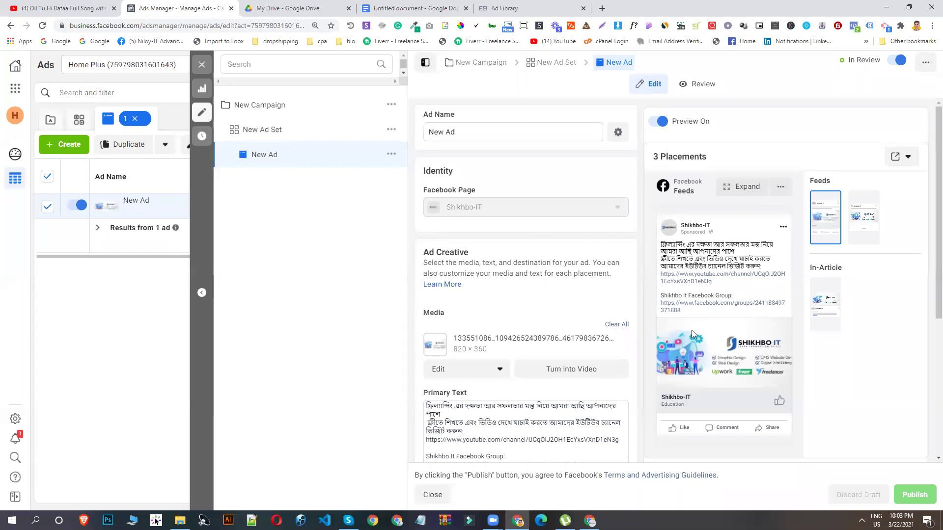
Close the ad editor and deselect New Campaign in the campaigns list.
click(201, 64)
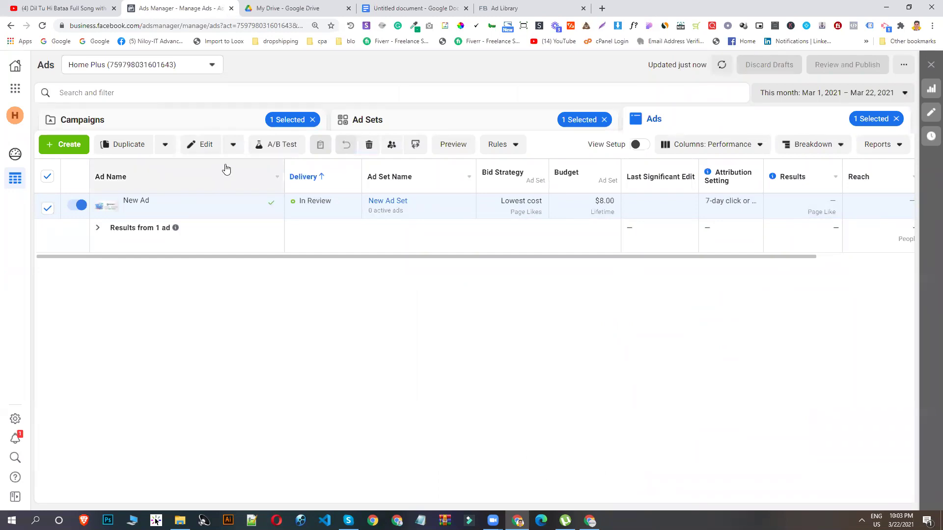
click(235, 124)
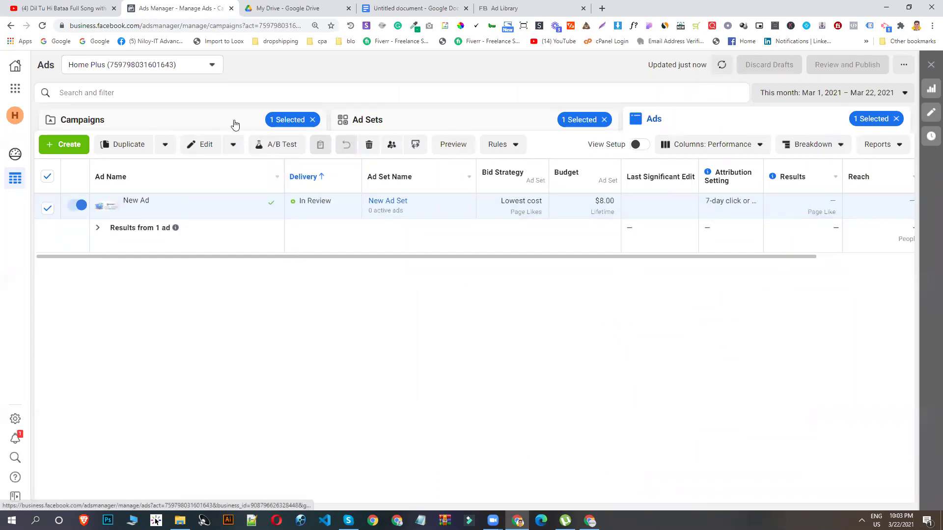
click(47, 271)
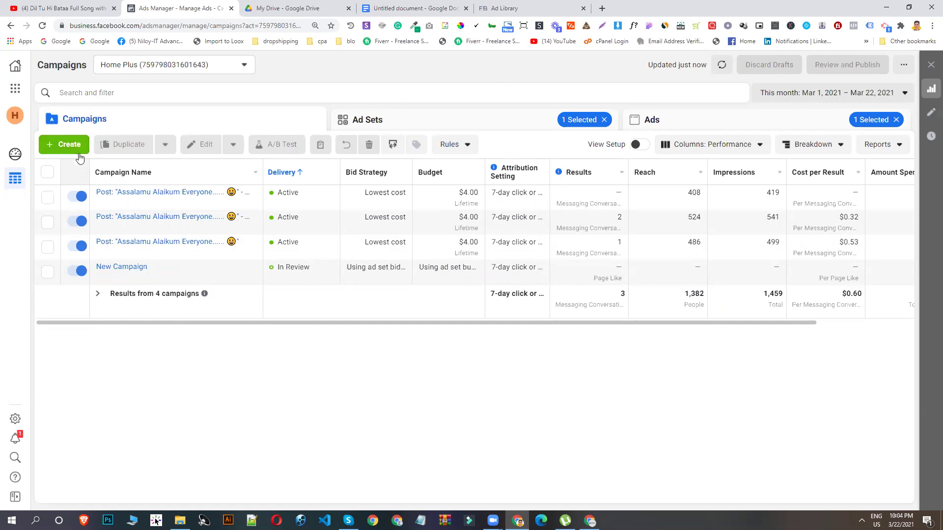
Visit the Ad Library page, open a blank browser tab and close the Ad Library page.
click(536, 6)
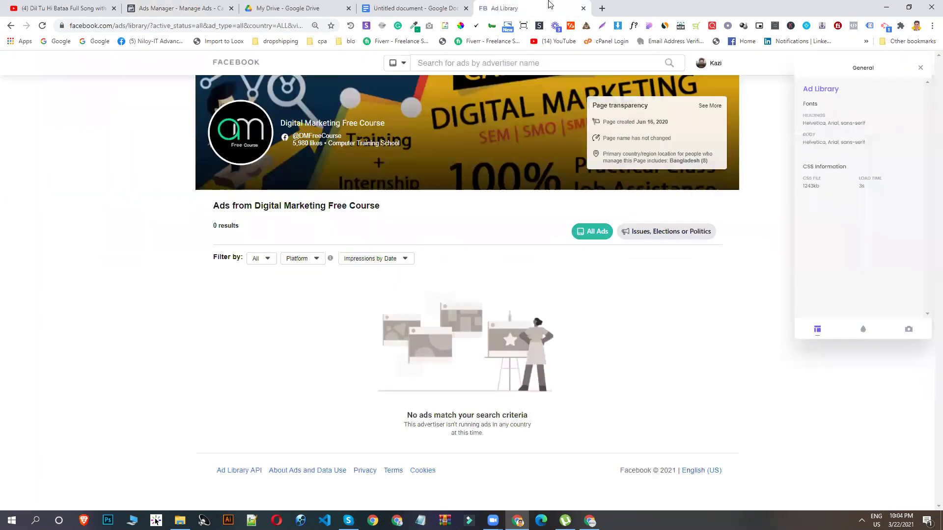
click(600, 8)
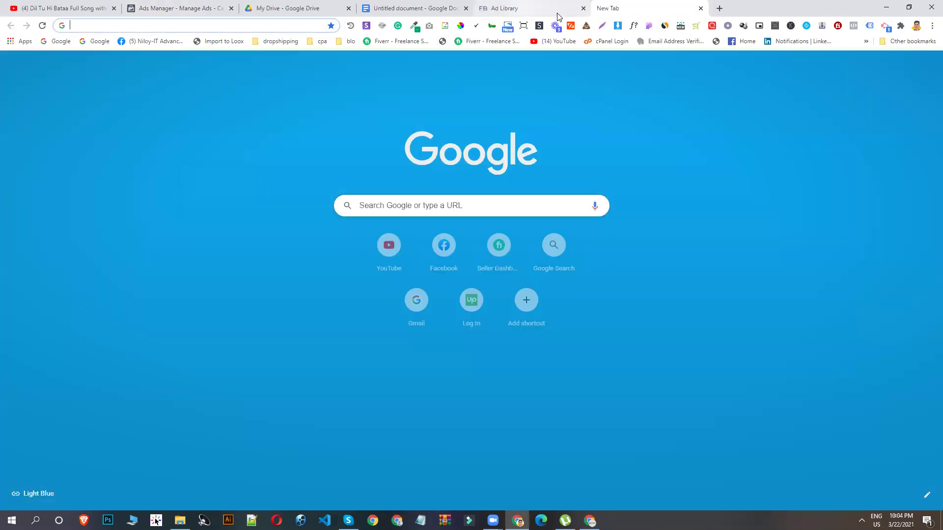
click(582, 8)
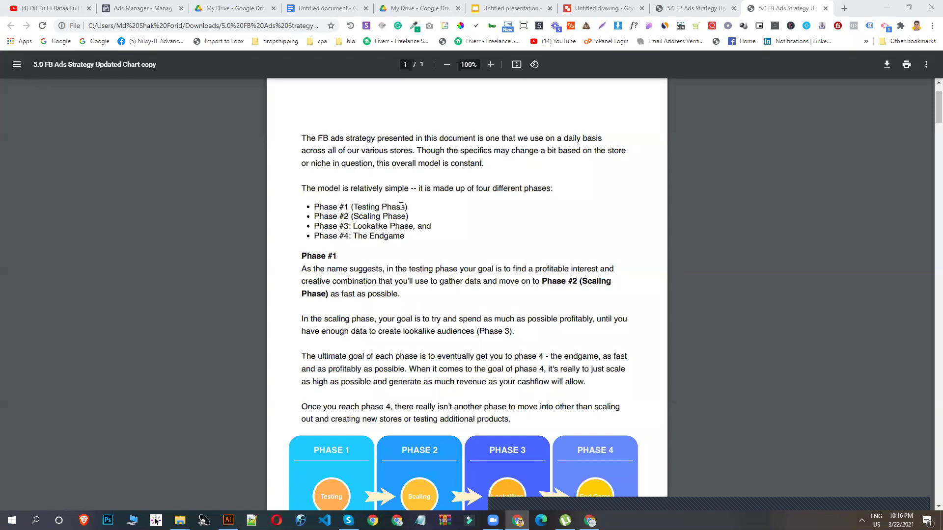
Read the strategy document from the four-phase overview through the Phase 1 interest testing diagram with the $50 CBO budget.
scroll(414, 252, down, 2)
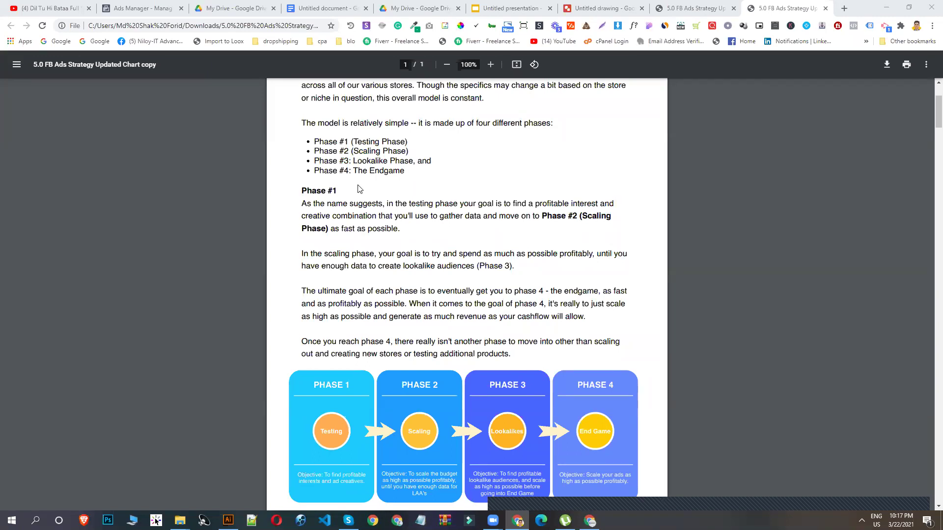
scroll(419, 344, down, 4)
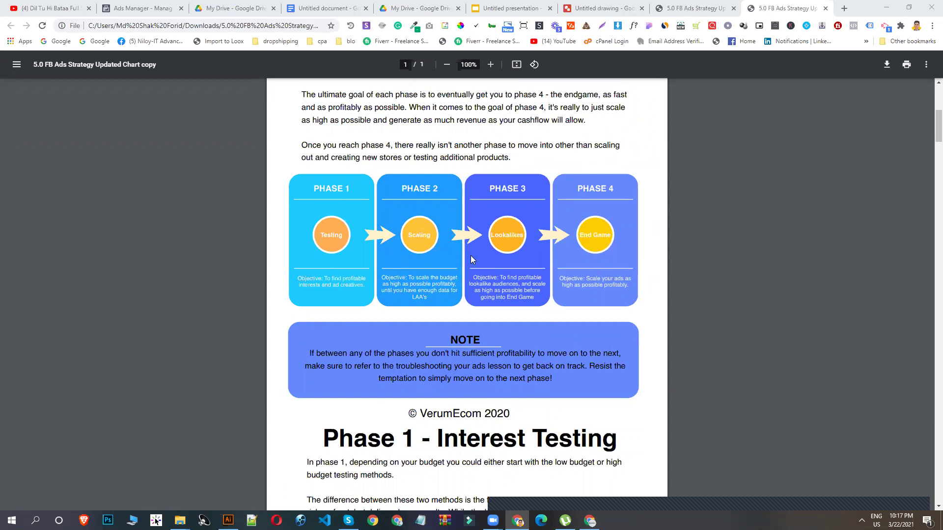
scroll(458, 289, down, 10)
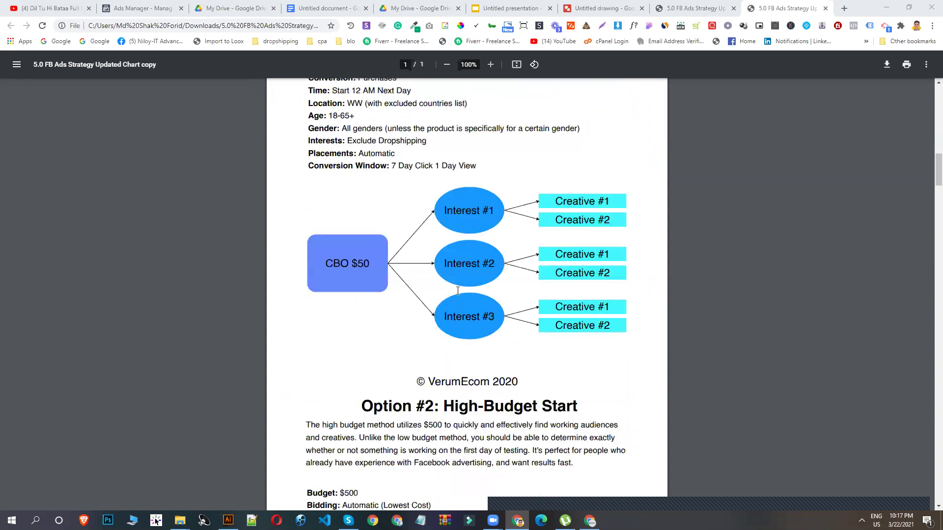
Switch to the campaign structure drawing and select, one at a time, the wide double-headed arrow and the first two long down arrows.
click(699, 4)
click(613, 6)
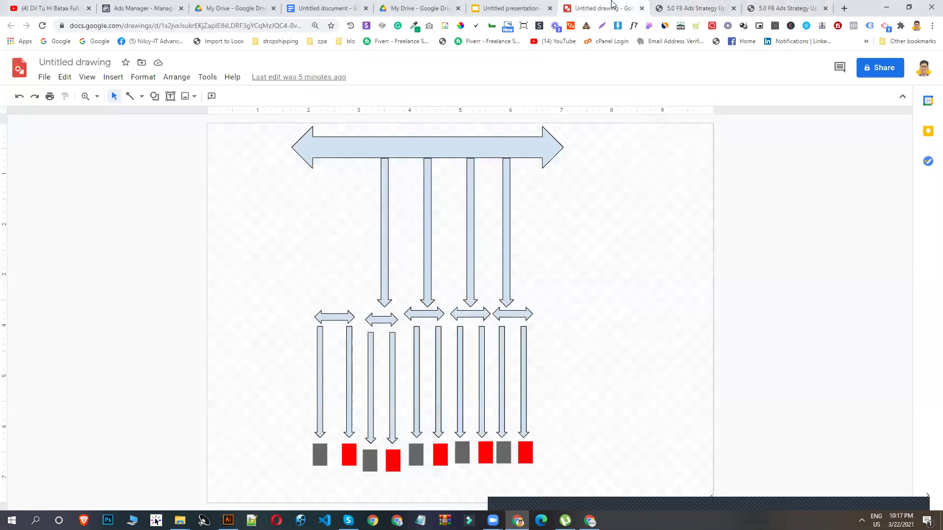
click(393, 144)
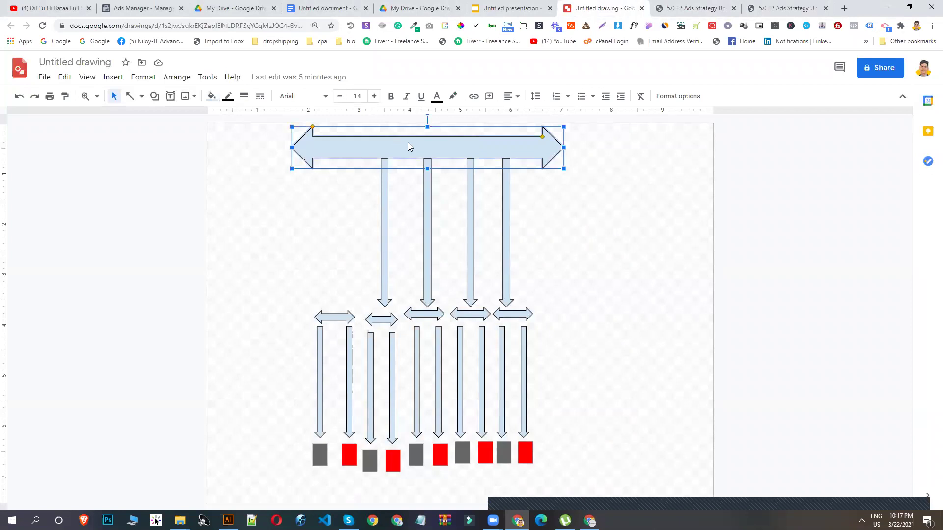
click(386, 217)
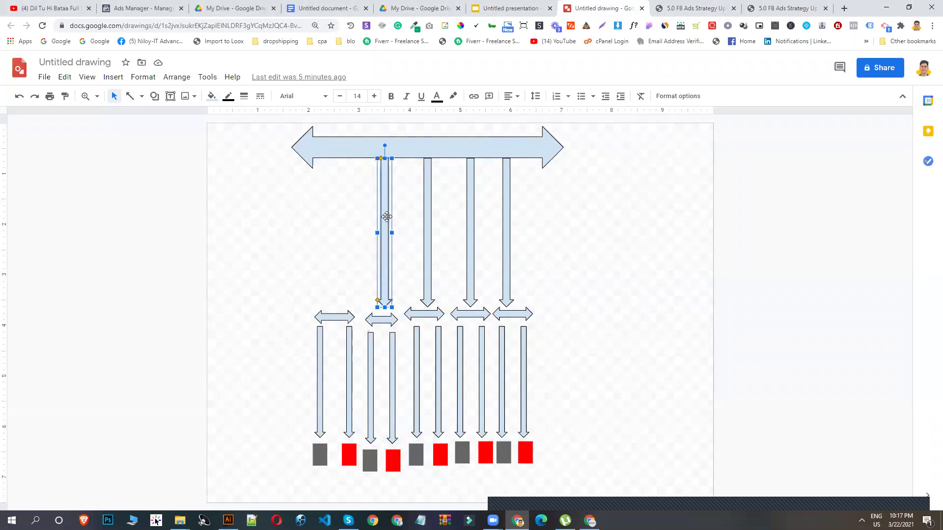
click(428, 206)
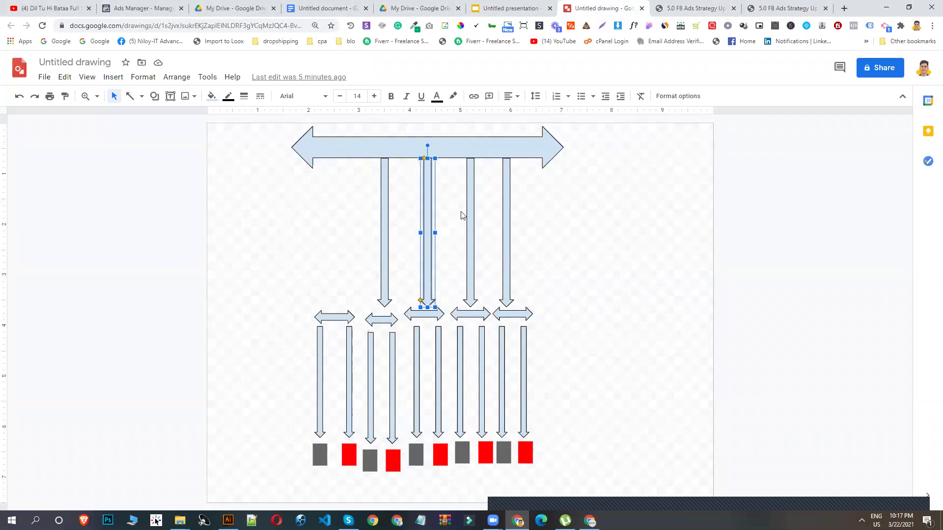
click(384, 212)
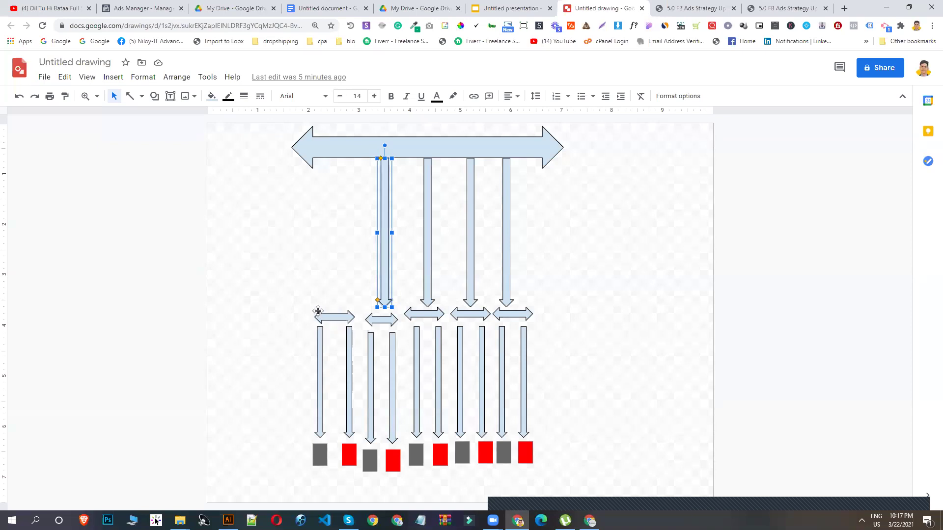
Switch to Ads Manager, inspect New Campaign's ad set and ad, and return to the campaigns list with New Campaign deselected.
click(142, 8)
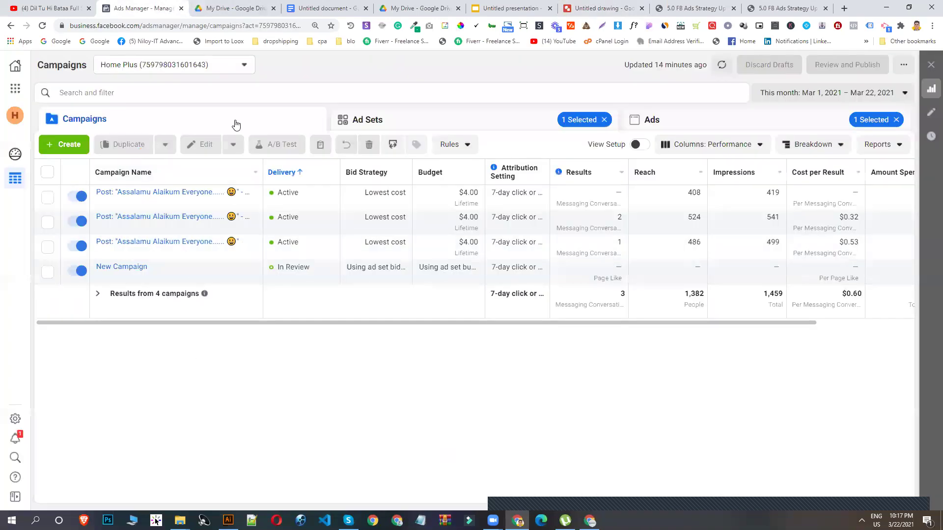
click(48, 197)
click(48, 197)
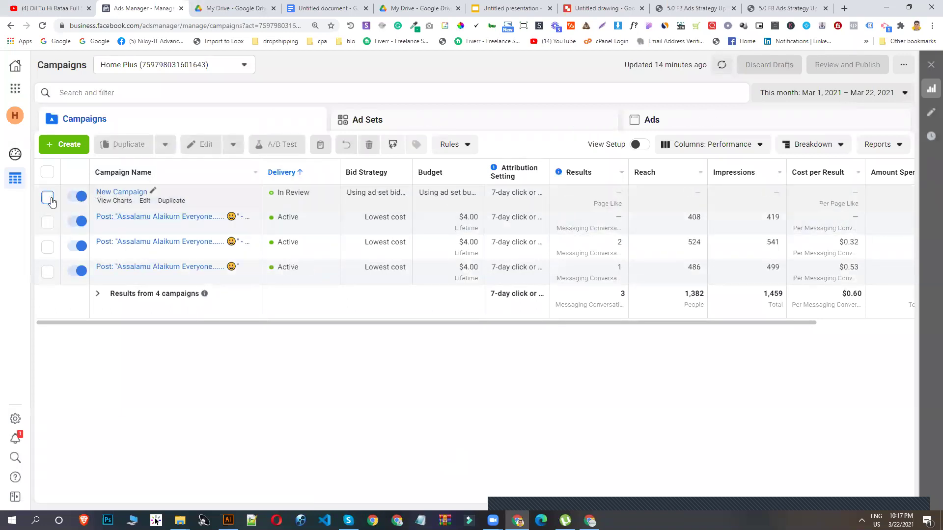
click(47, 197)
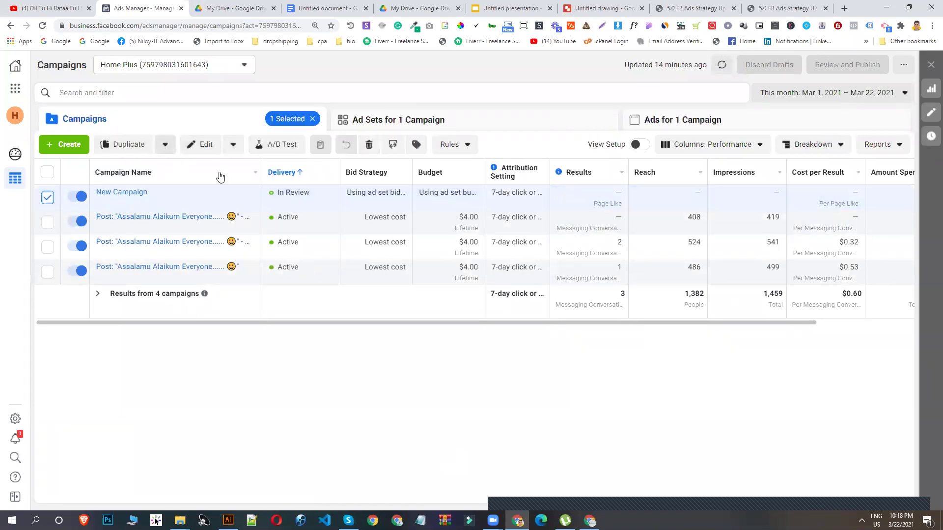
click(436, 123)
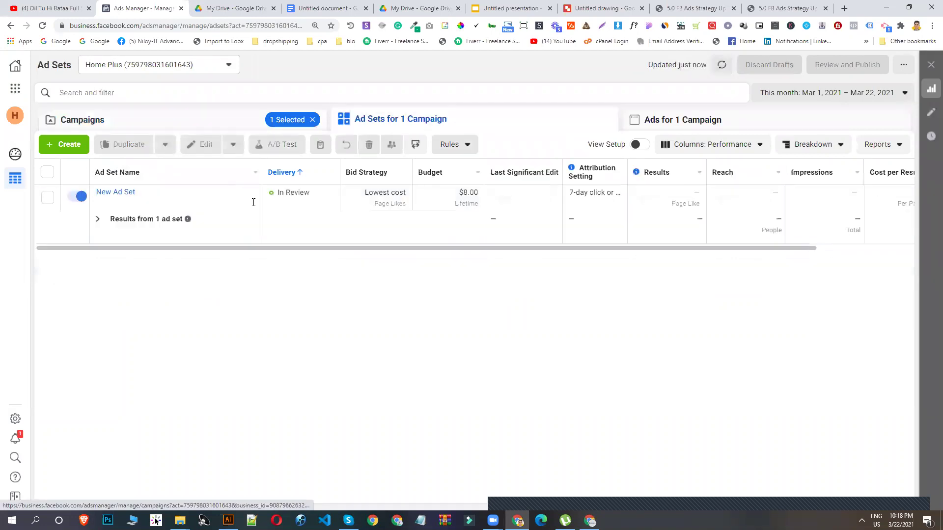
click(45, 175)
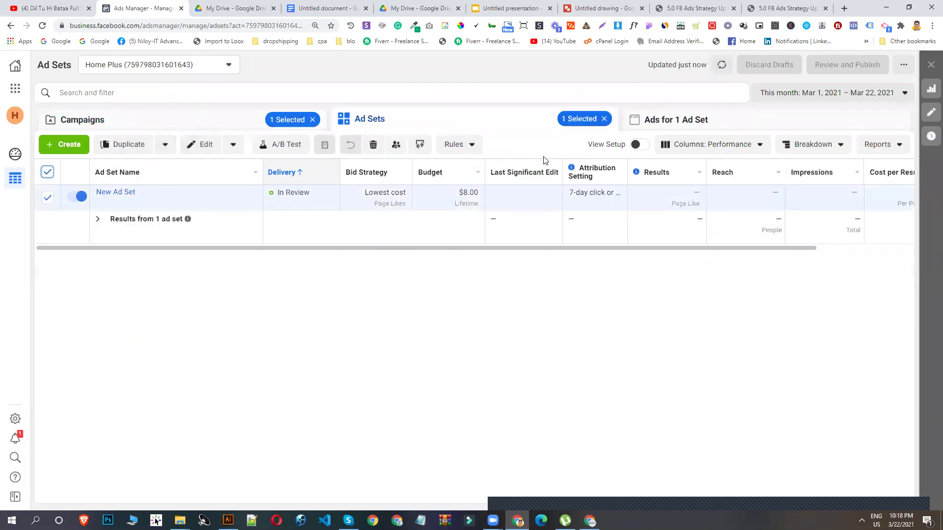
click(673, 122)
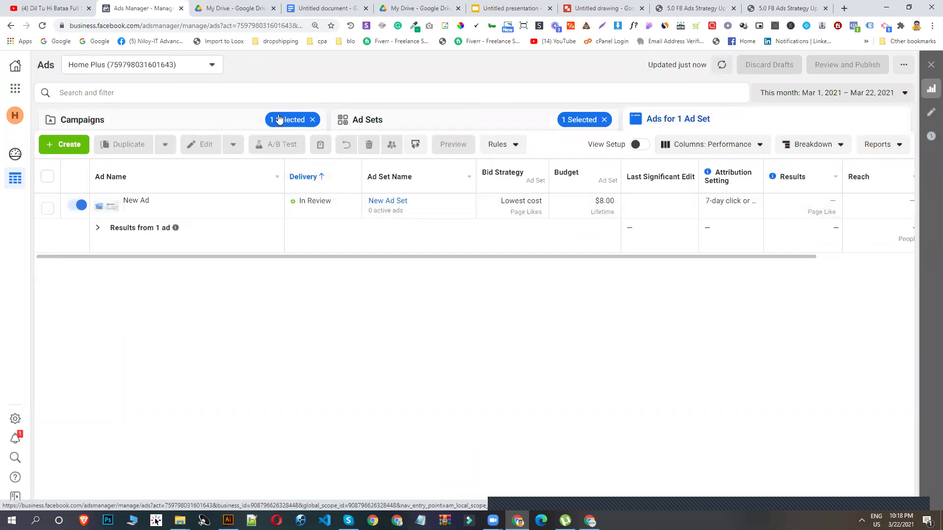
click(218, 128)
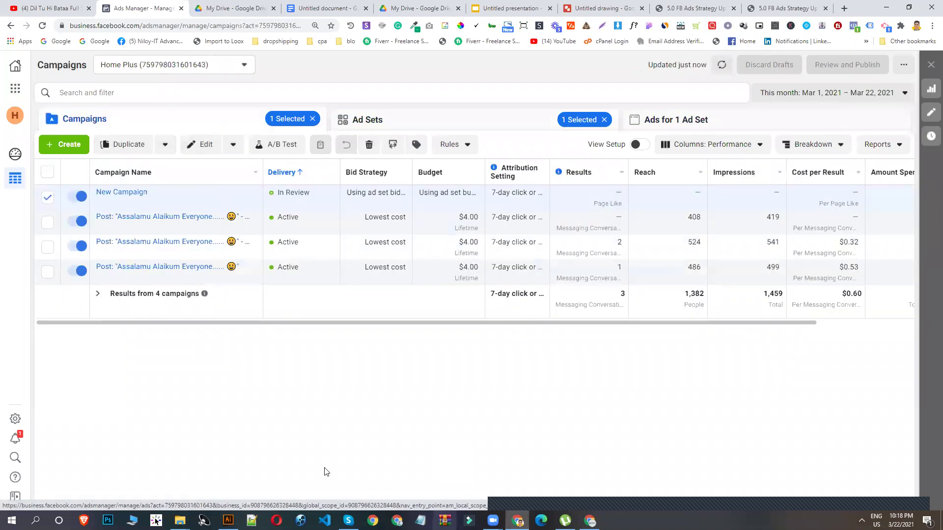
click(48, 200)
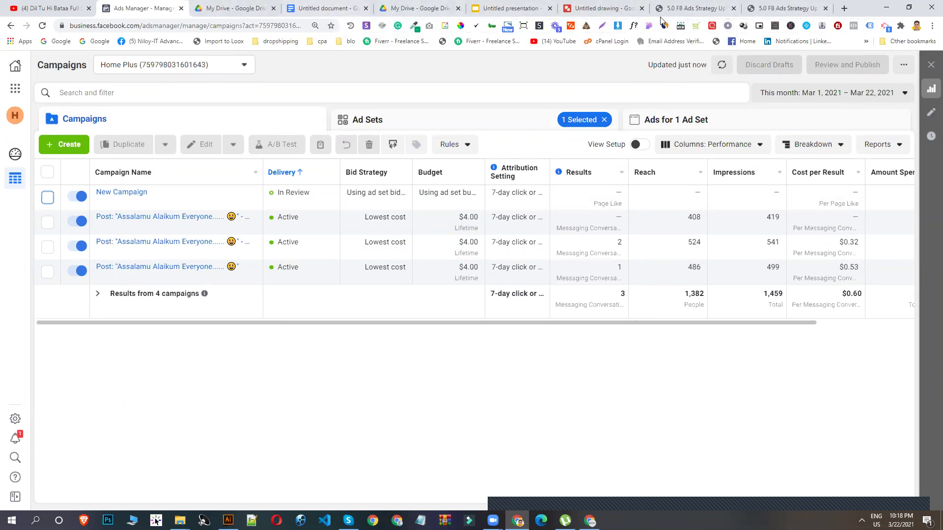
Close the duplicate copy of the strategy document and show the ad sets of New Campaign.
click(825, 8)
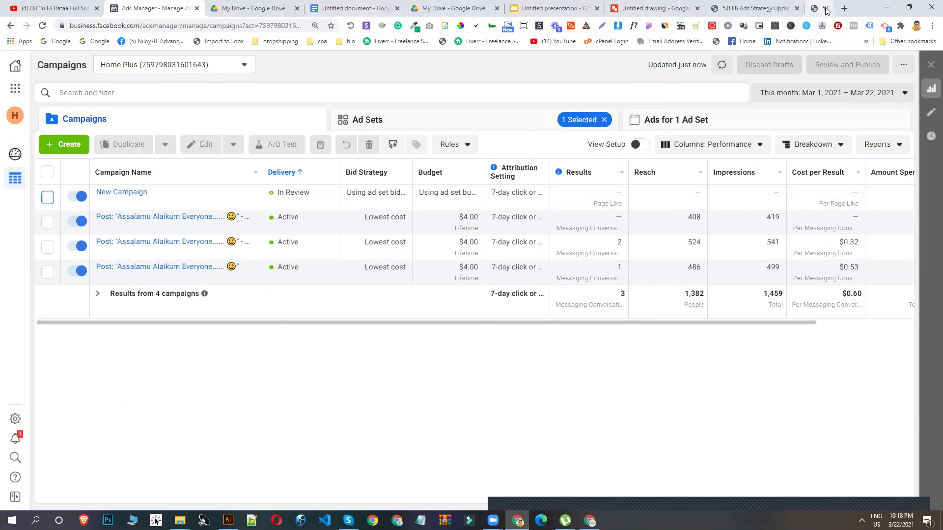
click(48, 198)
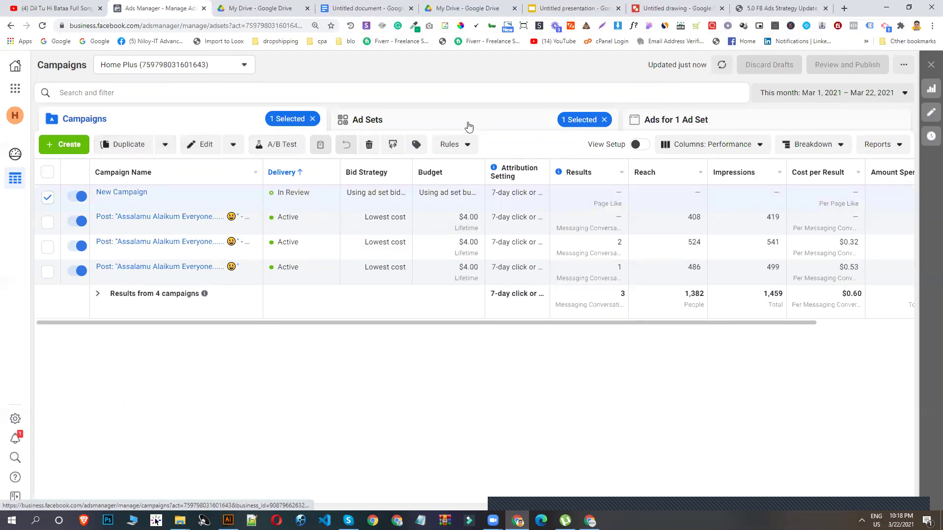
click(469, 127)
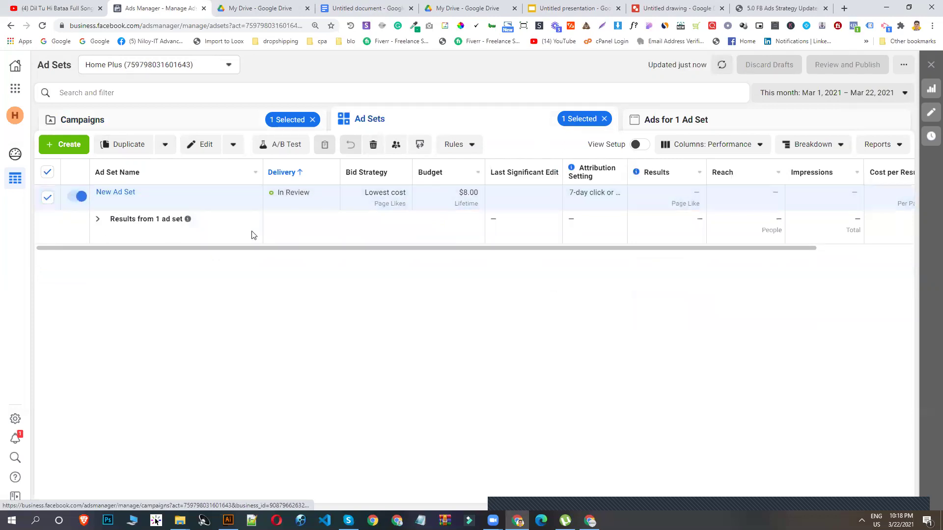
Go back to the campaign structure drawing and select the first long down arrow.
click(695, 5)
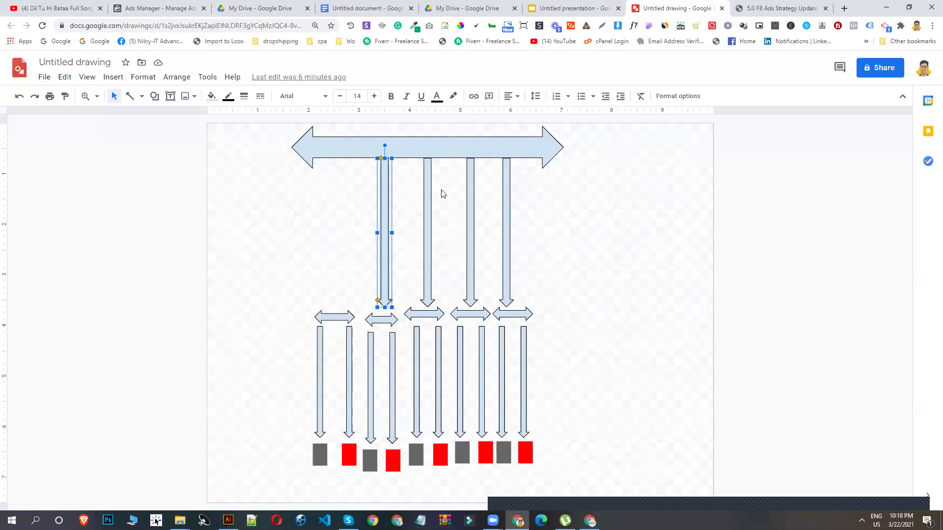
click(412, 189)
click(384, 185)
In Ads Manager, deselect New Ad Set and clear the New Campaign selection in the campaigns list.
mouse_move(228, 520)
click(130, 7)
click(47, 172)
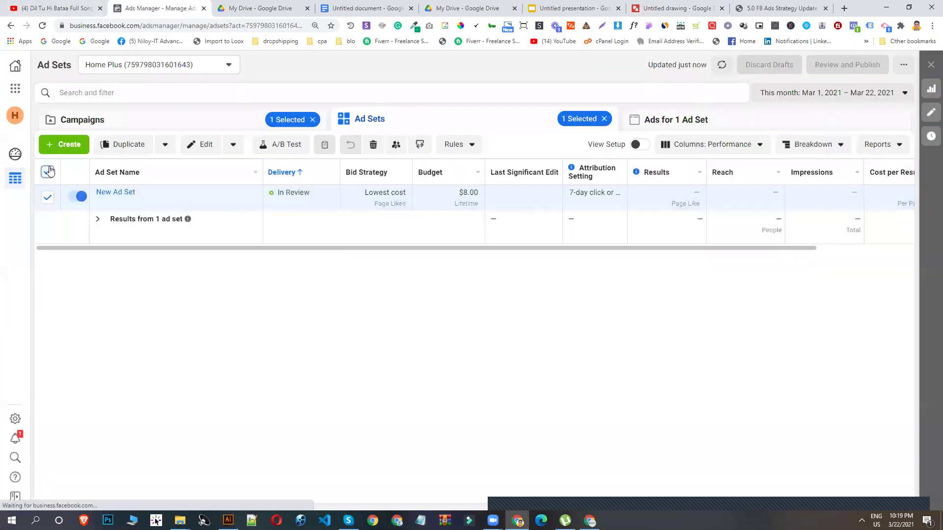
click(179, 127)
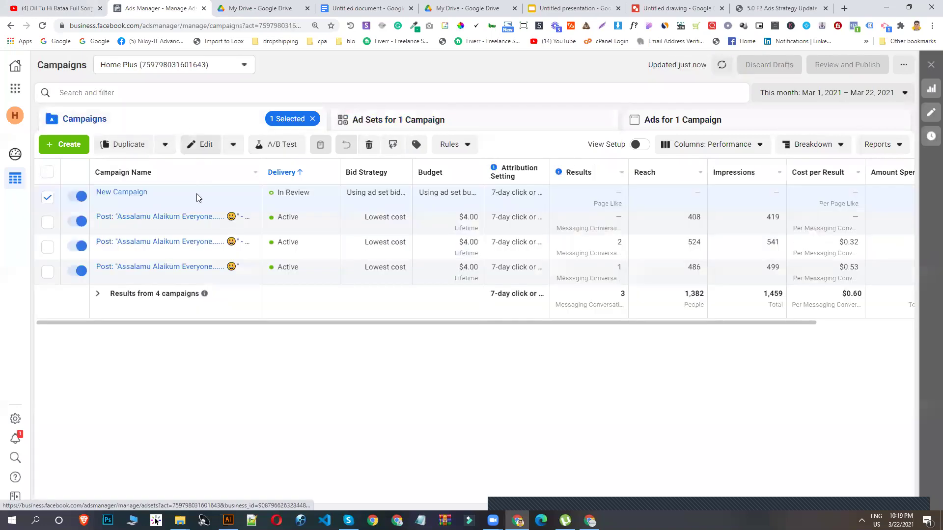
click(47, 198)
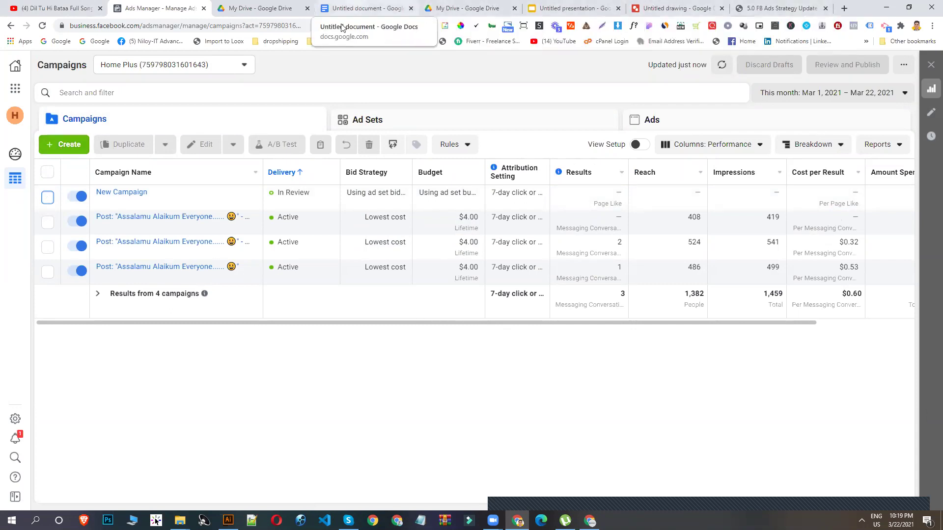
mouse_move(149, 192)
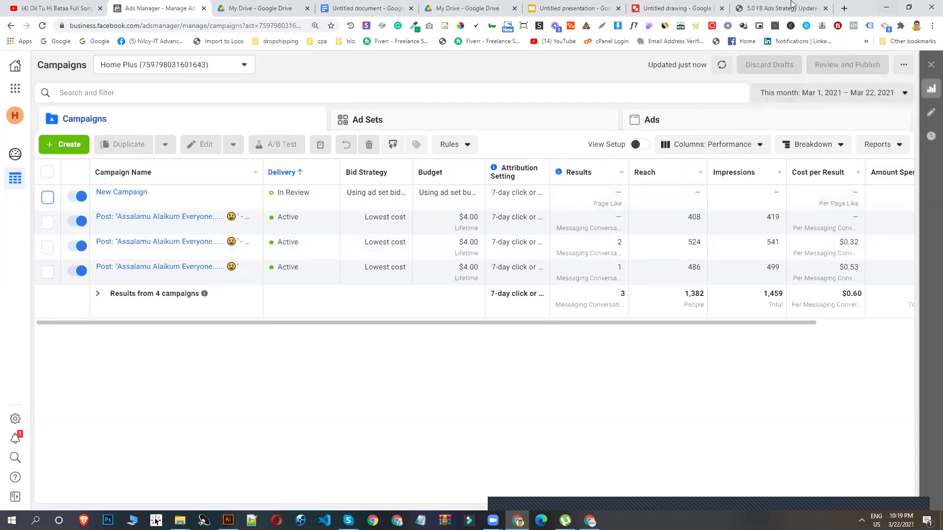
Close the remaining strategy document and select the second long down arrow in the campaign structure drawing.
click(737, 4)
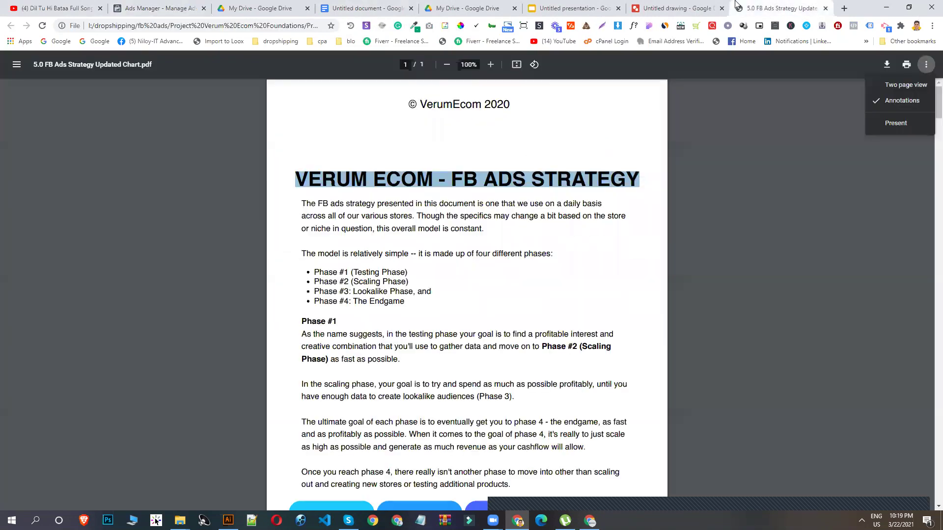
click(825, 9)
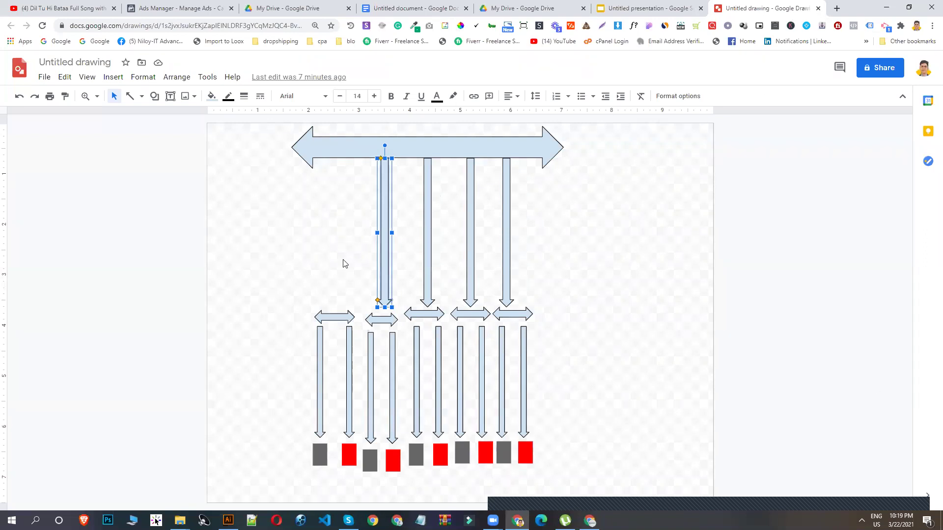
click(424, 213)
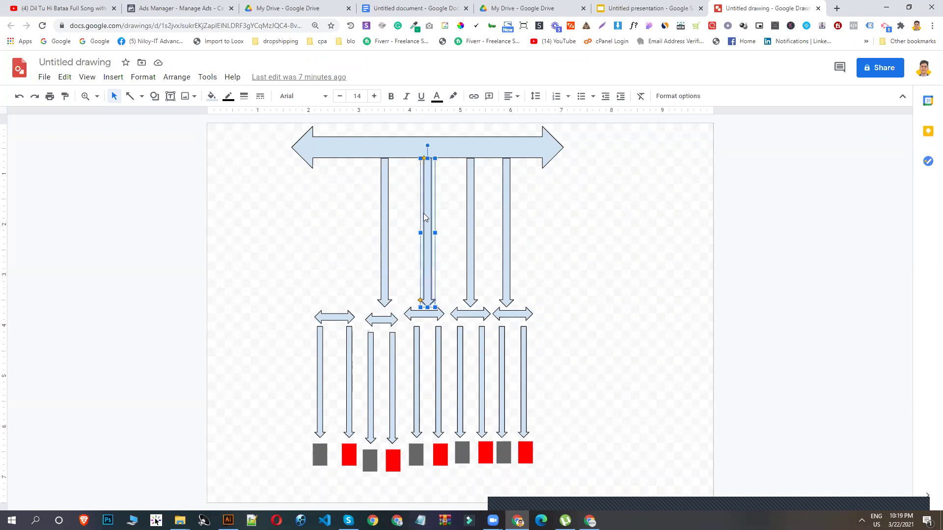
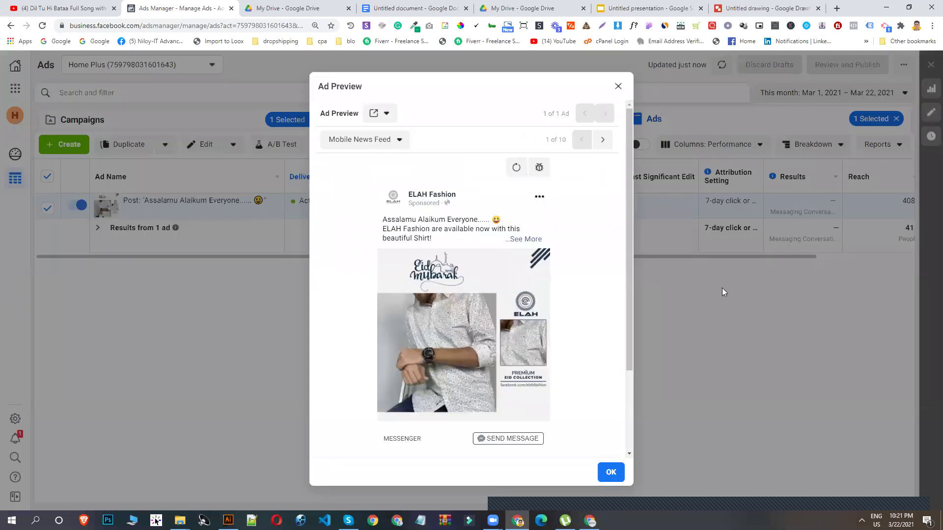
Look over and close the ELAH Fashion ad preview, and examine the performance columns of the ad and its ad set.
scroll(579, 206, down, 2)
click(624, 85)
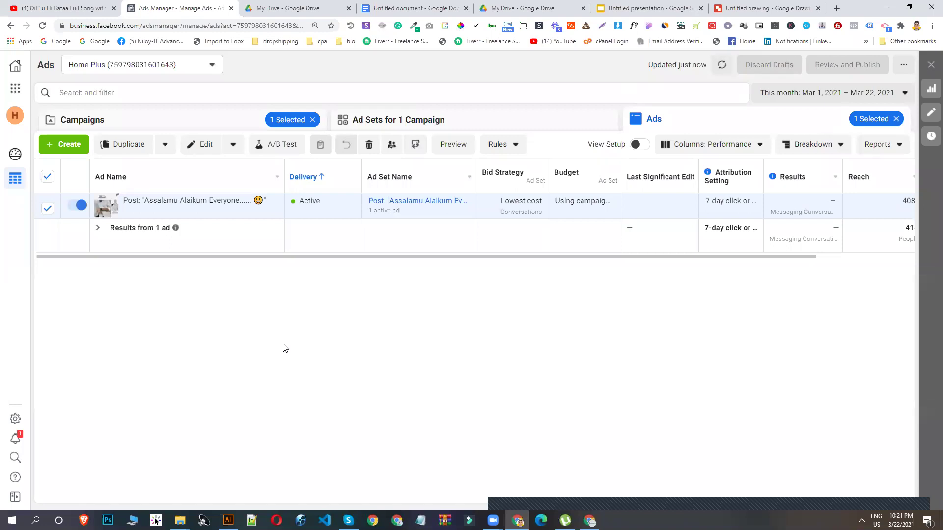
drag(435, 266, 747, 280)
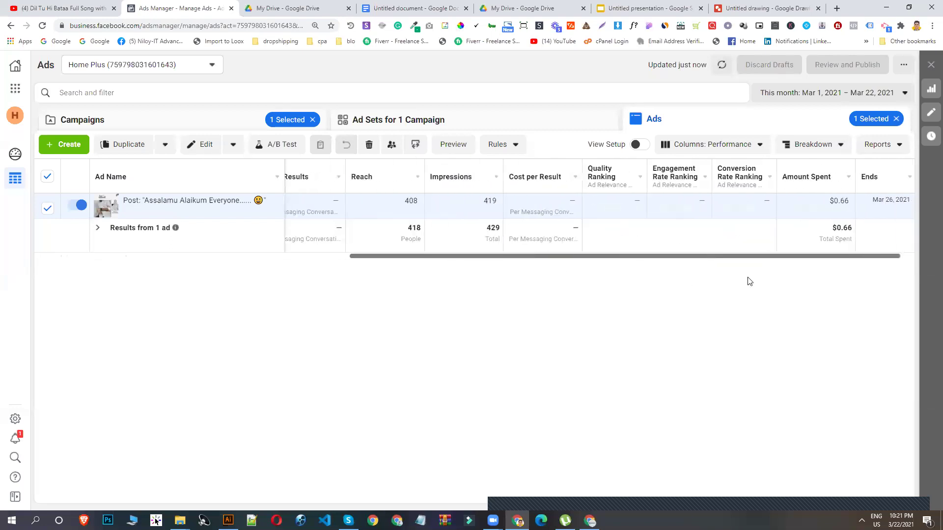
click(437, 119)
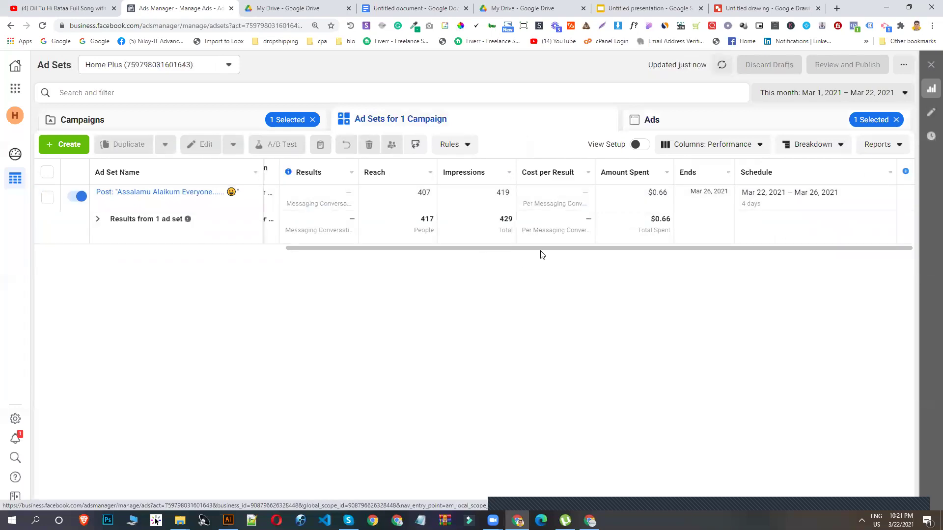
Change the campaign selection from the second campaign in the list to the third, and show its ad set.
click(210, 119)
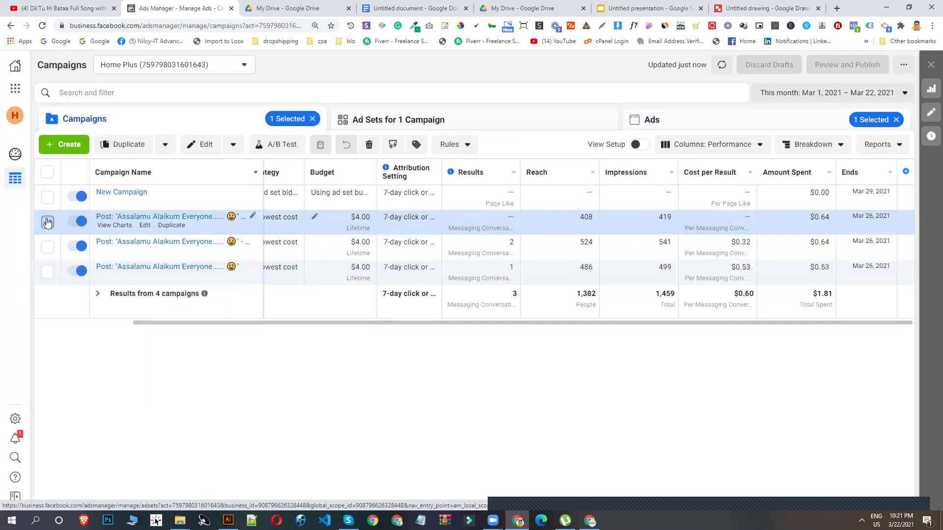
click(47, 222)
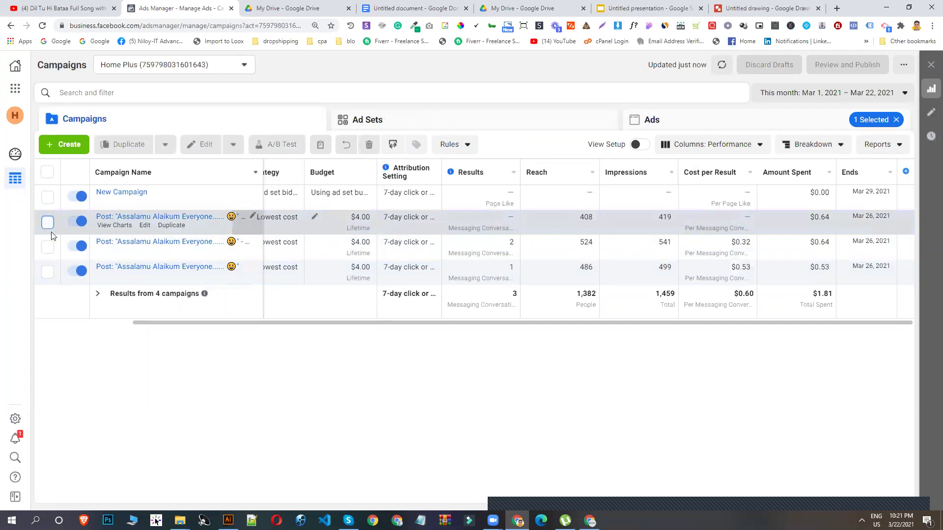
click(749, 242)
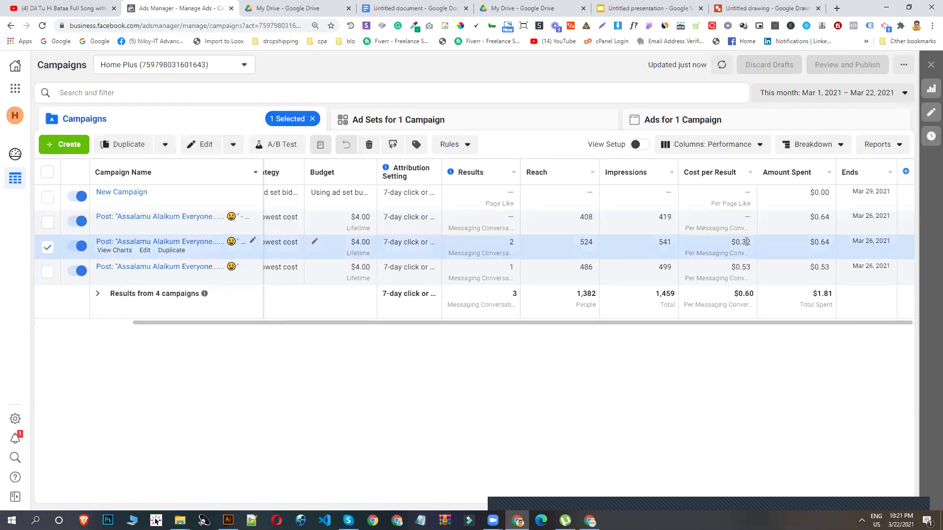
click(540, 121)
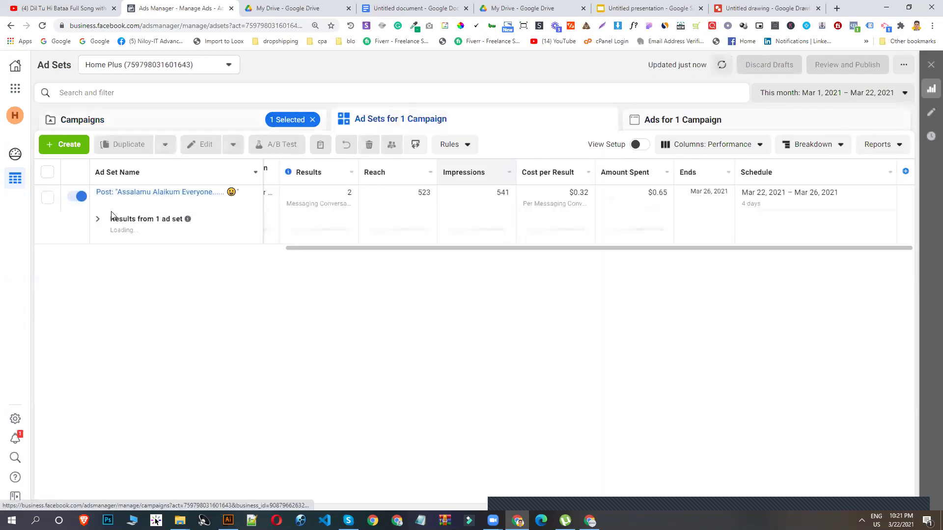
Select the third campaign's ad set, show its ads and select the ad in the list.
click(47, 197)
click(696, 123)
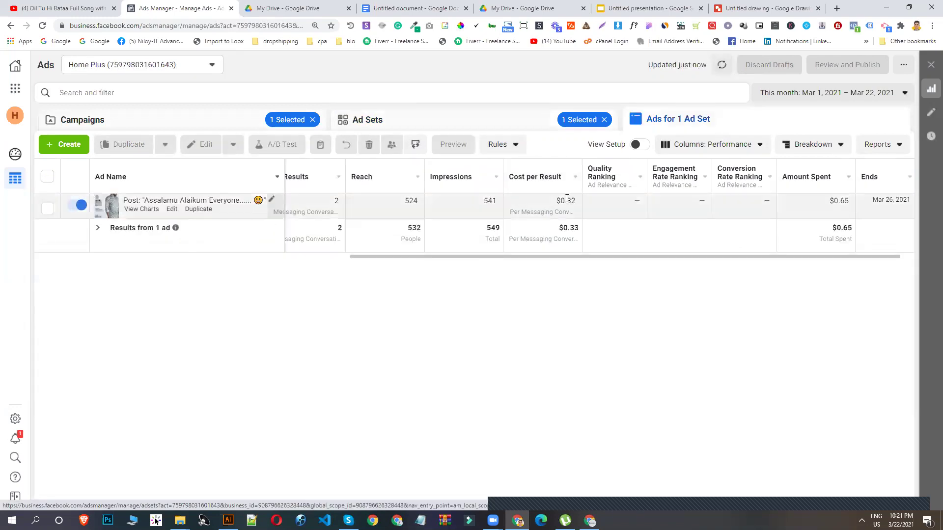
click(577, 199)
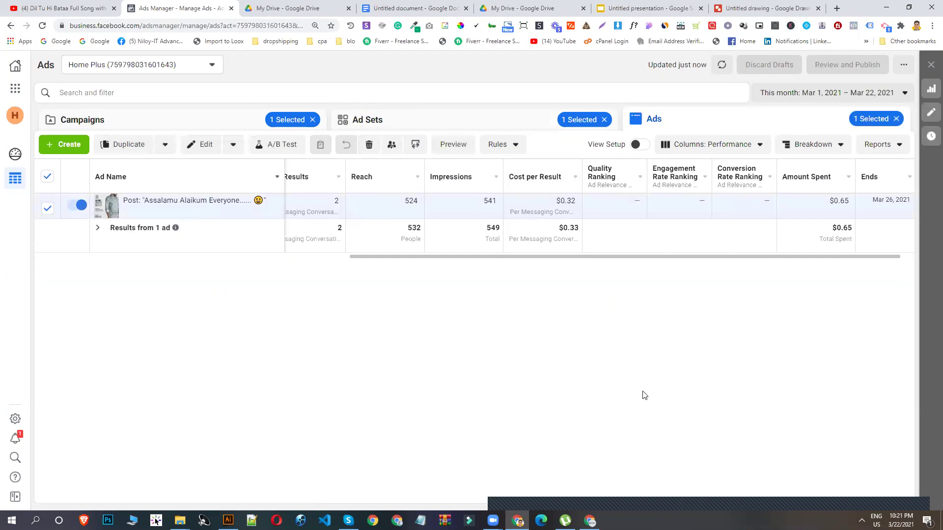
key(super+d)
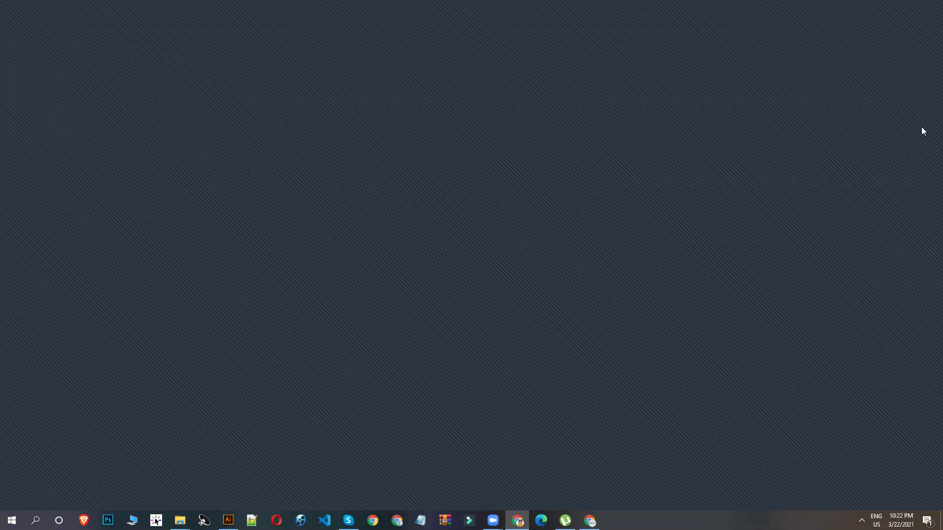
key(super+d)
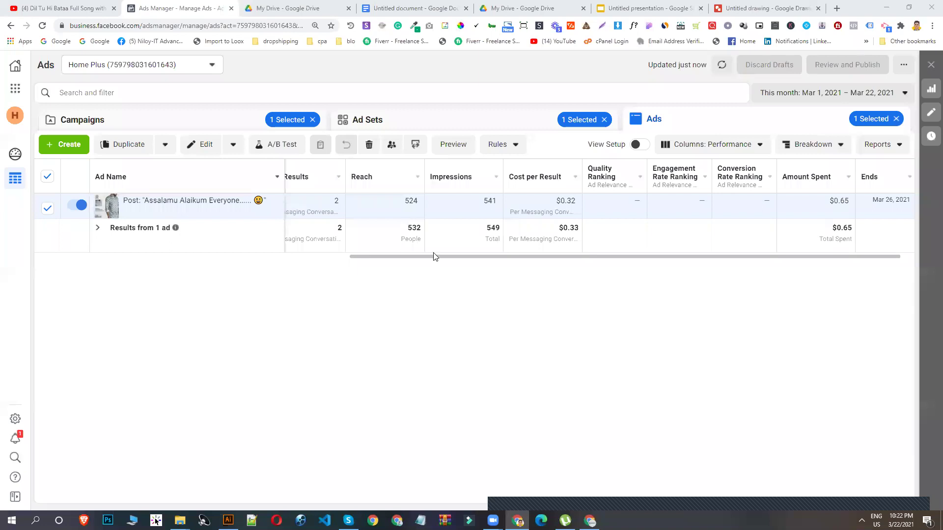
Examine the ad's result, reach and cost columns, and return to the ad sets list.
drag(400, 257, 369, 268)
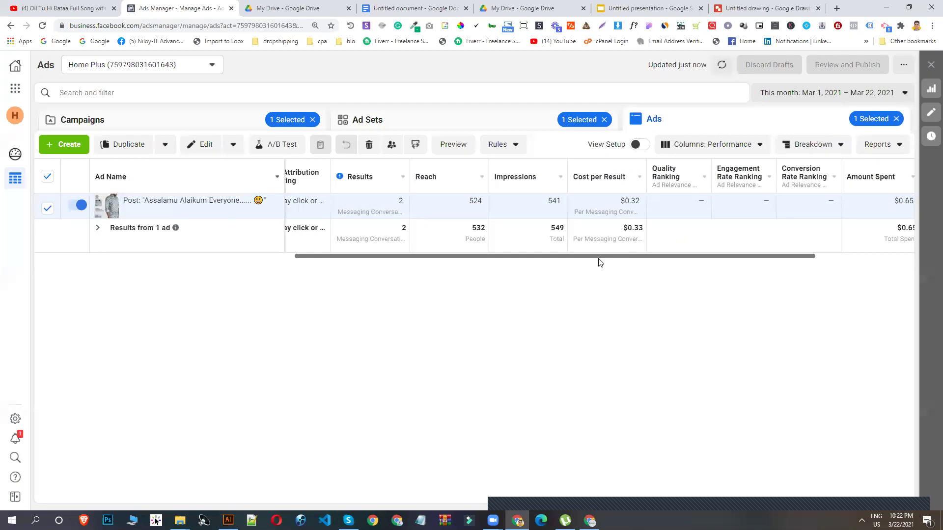
drag(599, 256, 578, 254)
click(463, 133)
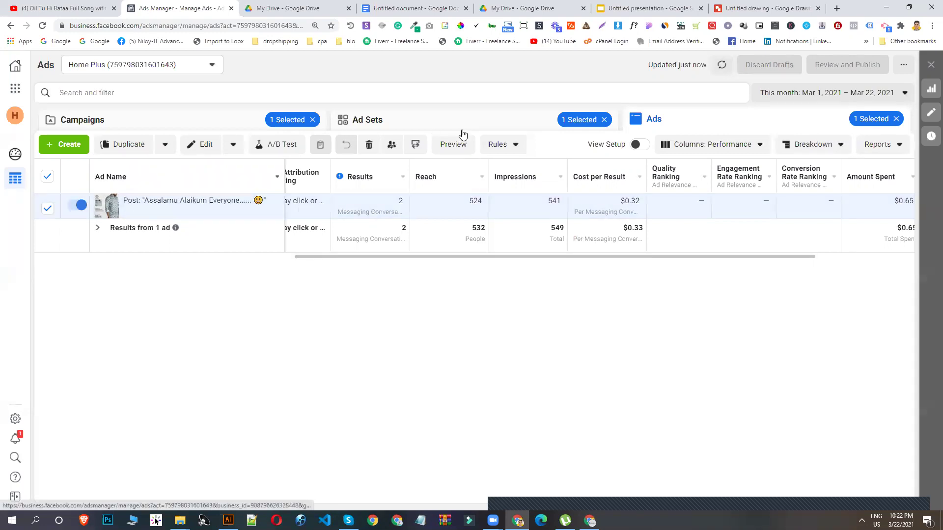
click(457, 125)
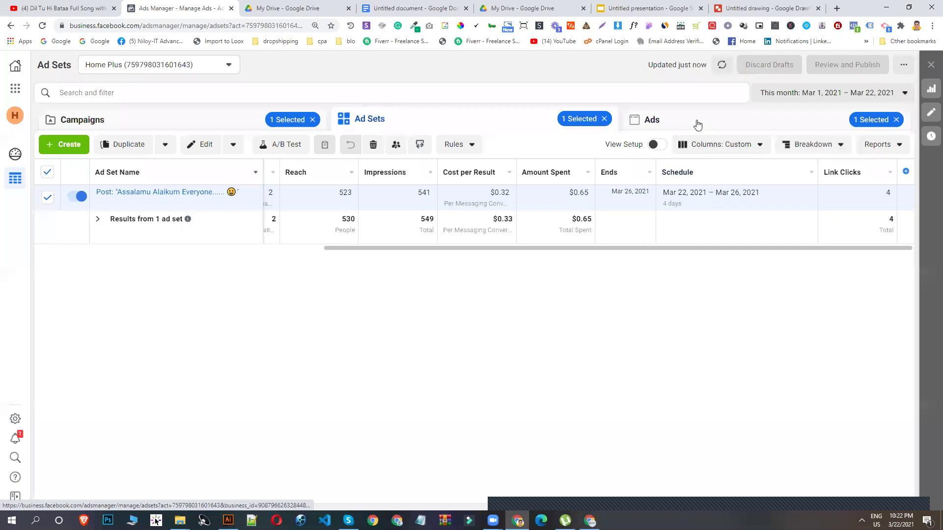
Switch to folder 13 in File Explorer, view AD-1 (6).jpg and the image after it, and close the viewer.
mouse_move(180, 521)
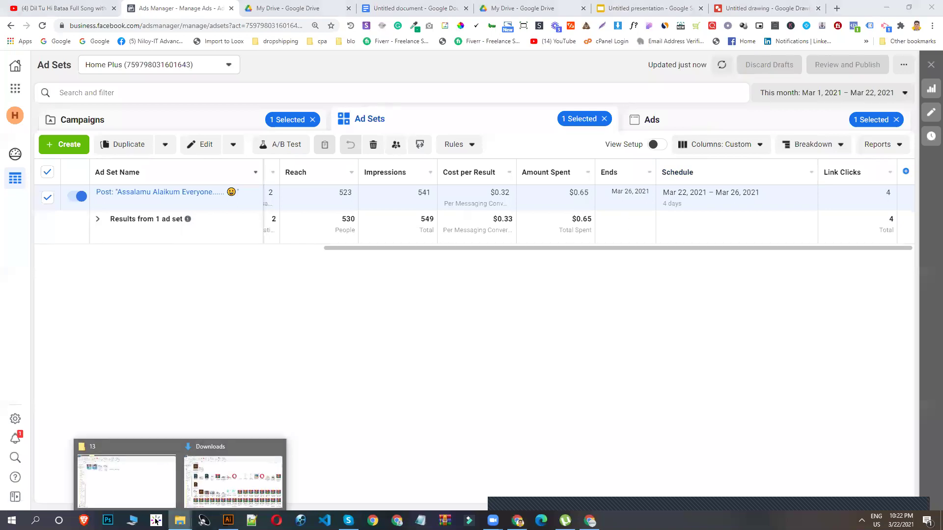
click(133, 484)
click(99, 110)
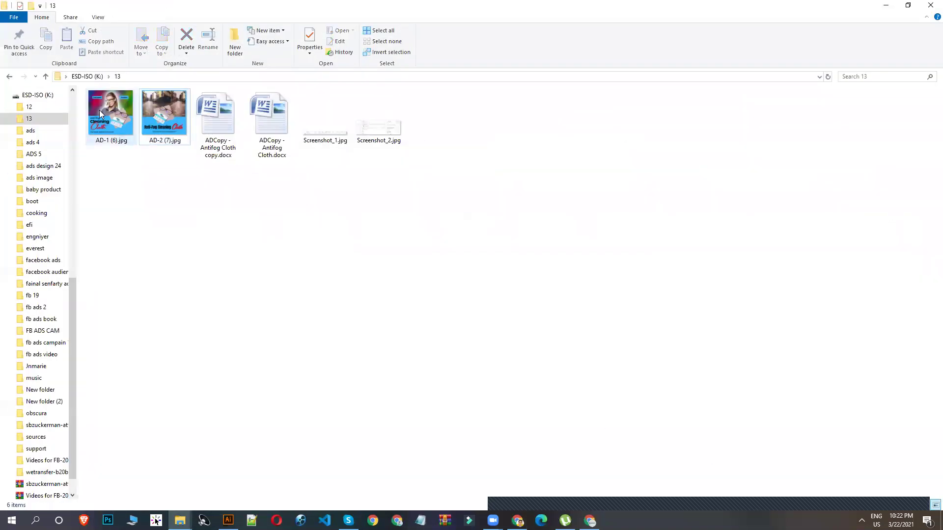
double_click(99, 113)
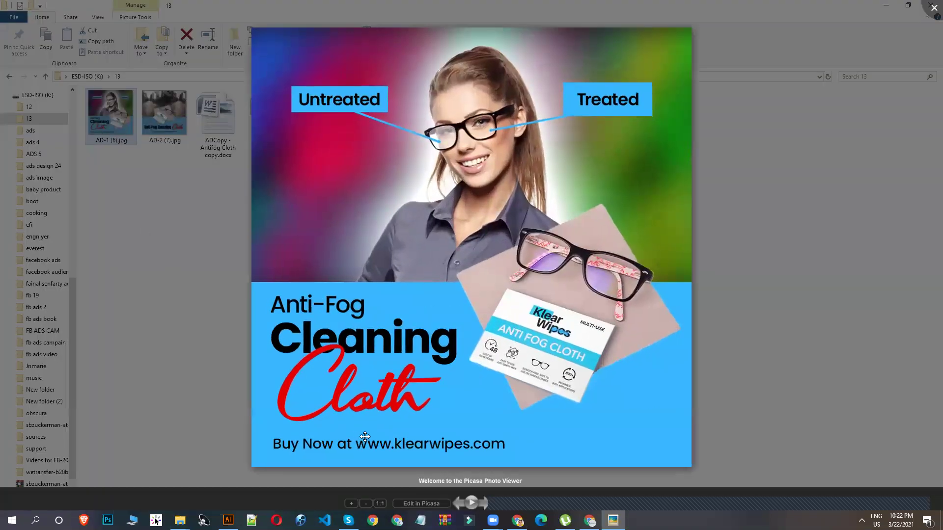
key(Right)
key(Left)
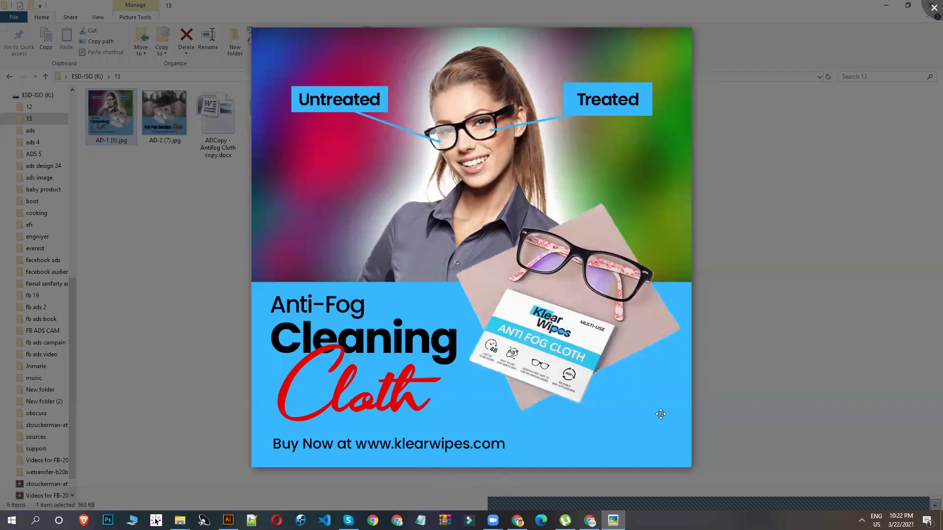
click(933, 7)
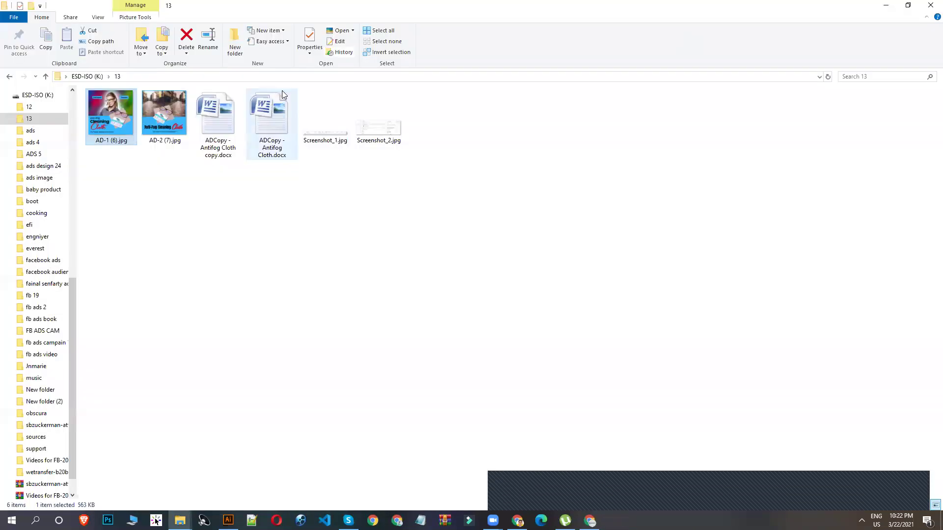
View AD-2 (7).jpg and AD-1 (6).jpg one after the other, closing each image.
double_click(158, 102)
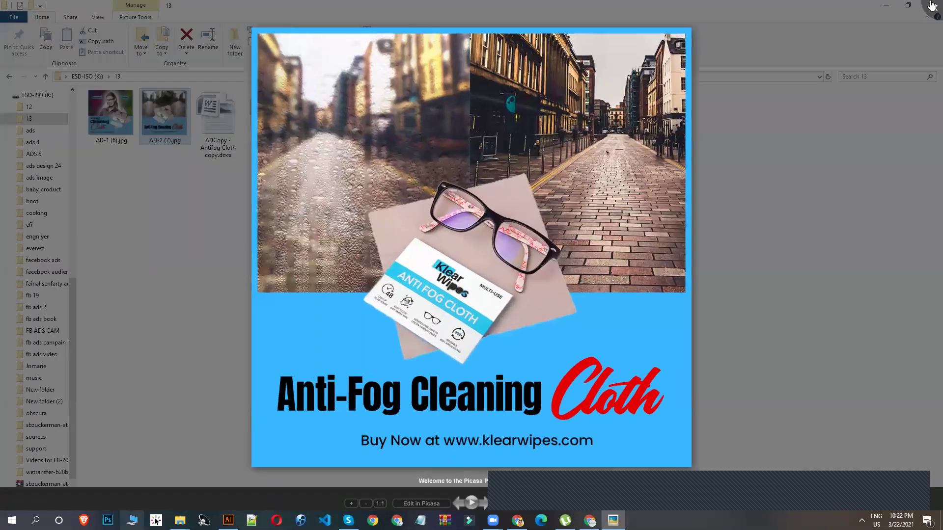
click(851, 16)
double_click(112, 129)
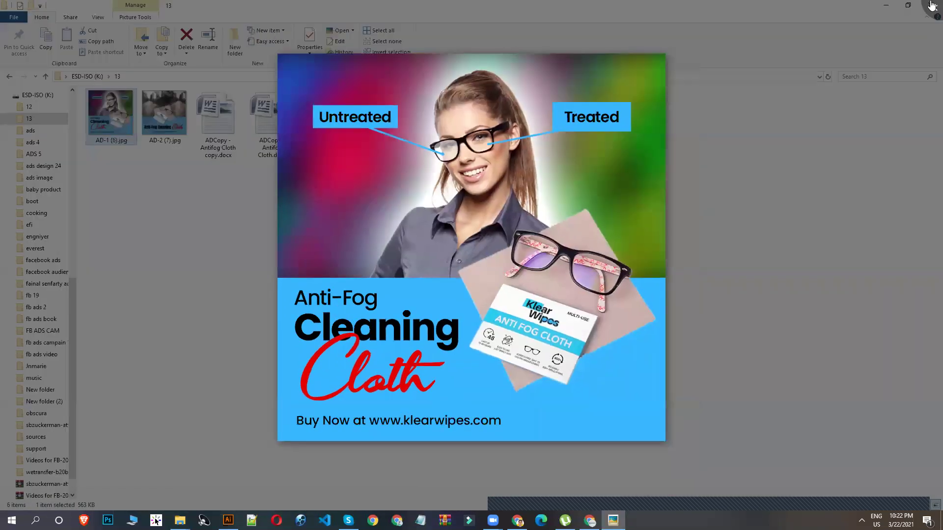
click(932, 6)
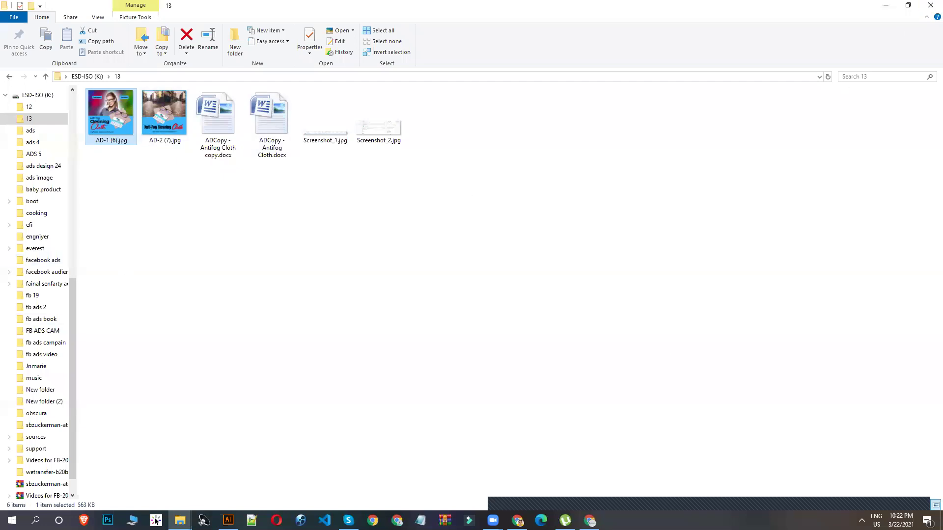
Look over the ad set's performance columns in Ads Manager, and briefly view AD-1 (6).jpg in File Explorer.
key(alt+Tab)
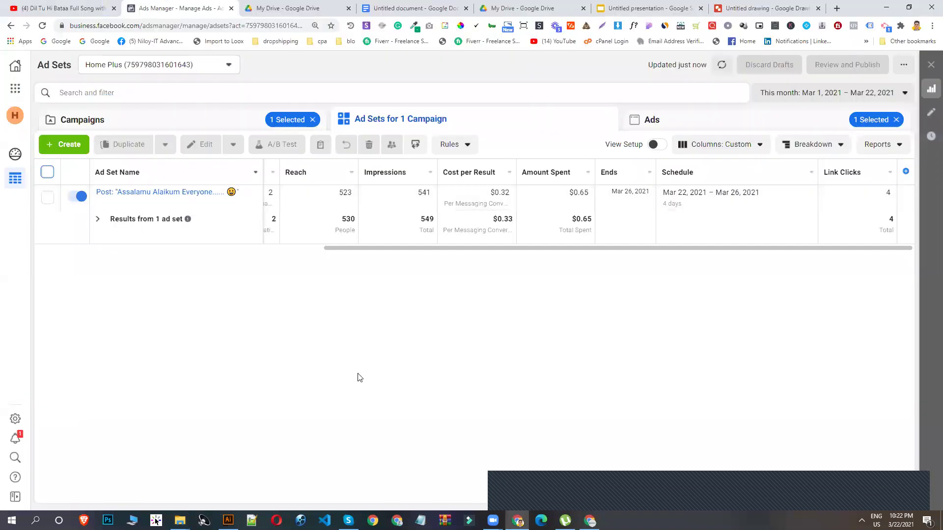
drag(370, 247, 238, 248)
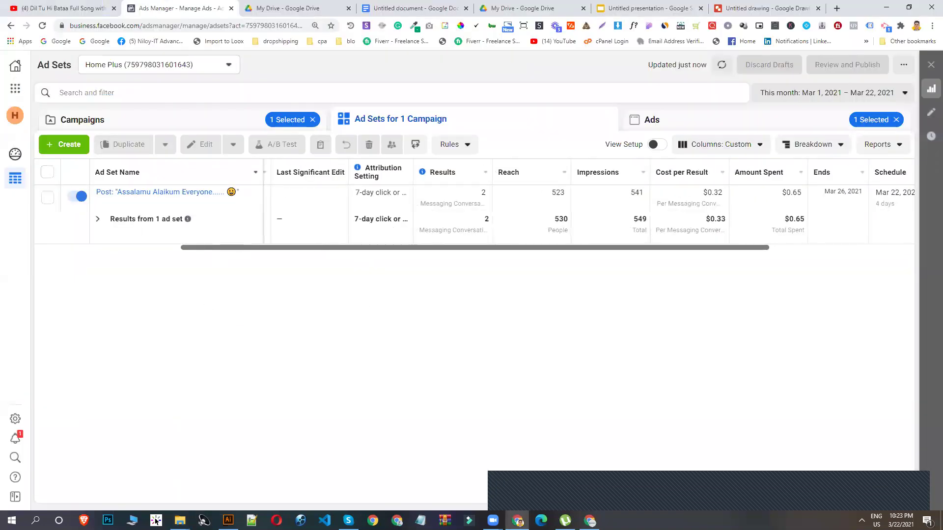
mouse_move(179, 520)
click(156, 479)
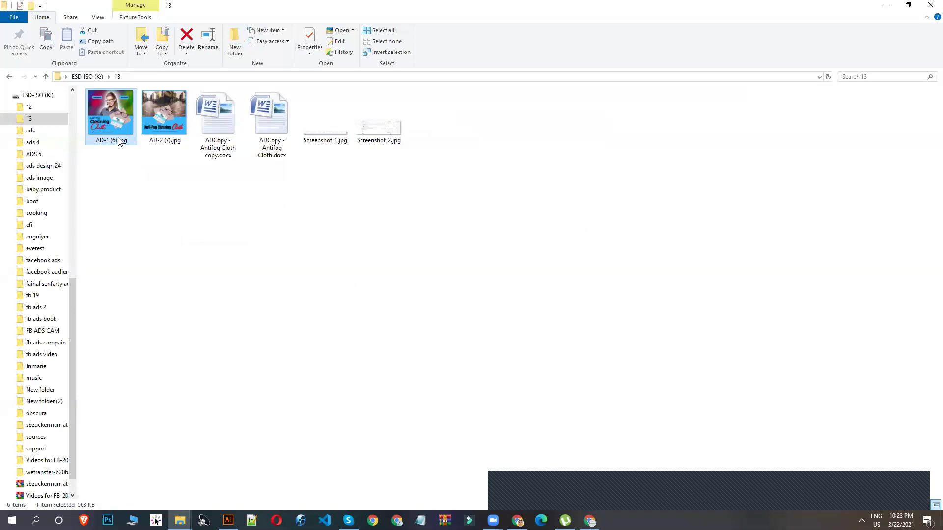
double_click(121, 140)
click(863, 17)
click(886, 5)
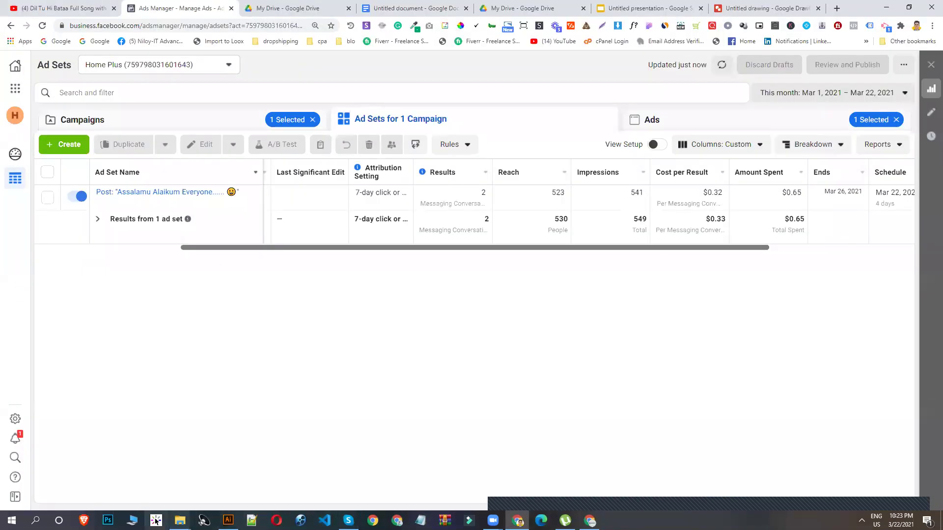
Switch to folder 13 again, view and close AD-1 (6).jpg, and return to Ads Manager.
mouse_move(180, 521)
click(130, 471)
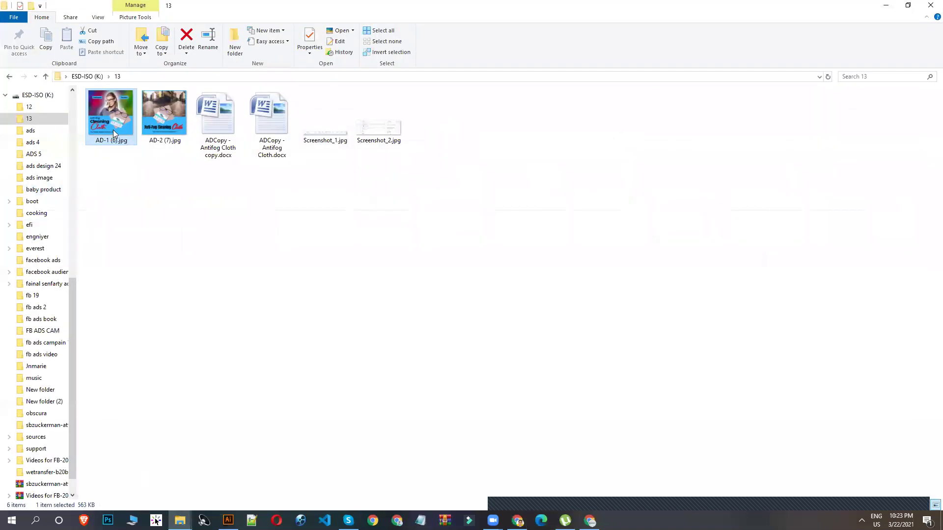
double_click(113, 129)
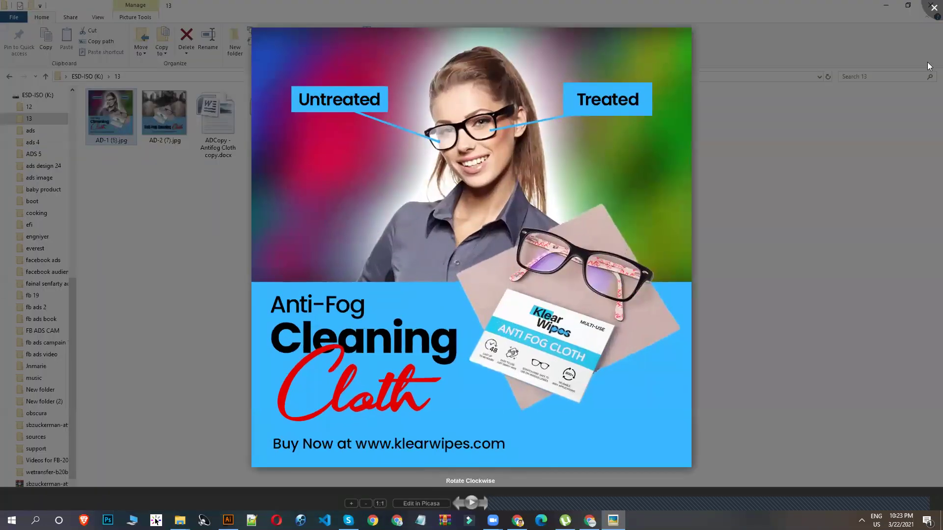
click(931, 6)
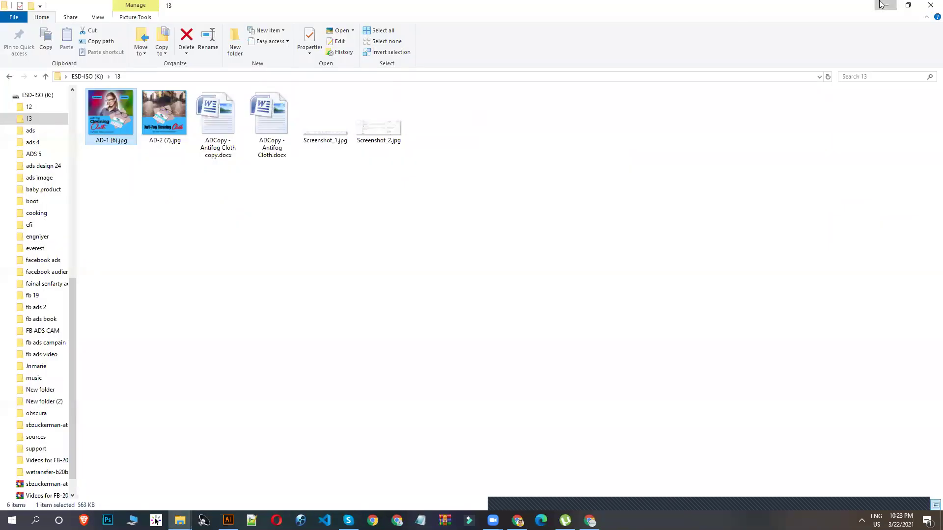
key(alt+Tab)
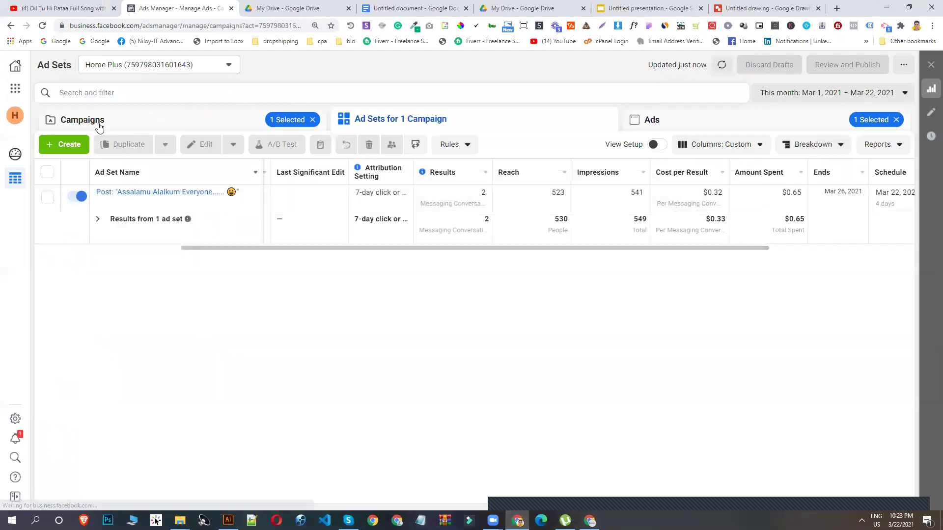
Show the campaigns list and deselect the third campaign.
click(93, 121)
click(75, 148)
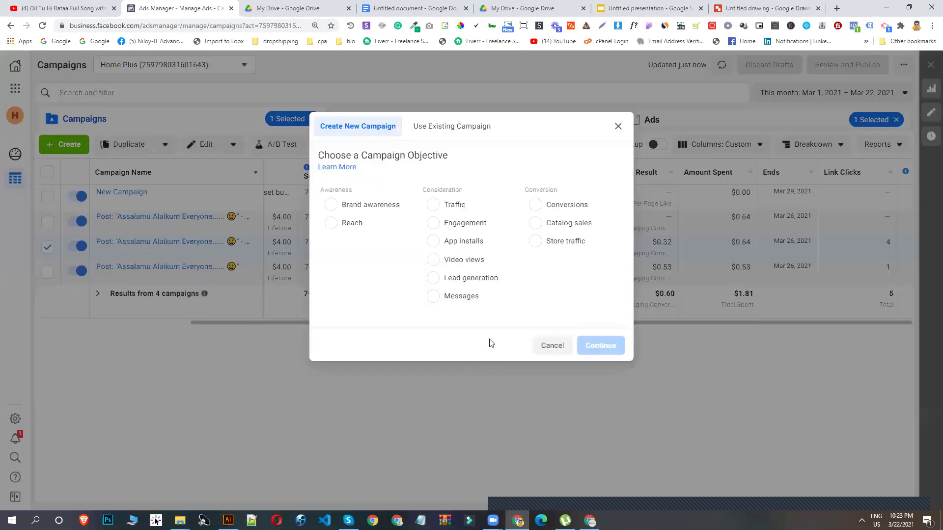
click(553, 347)
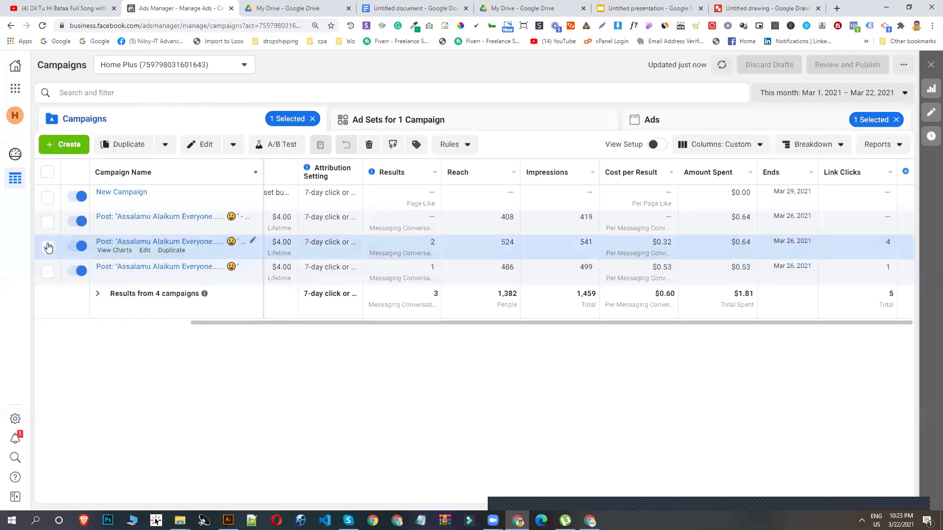
click(47, 247)
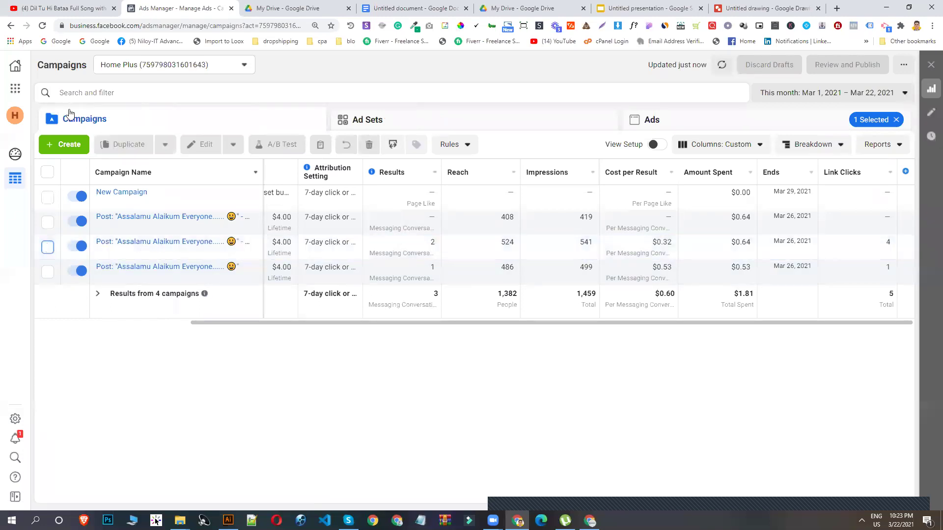
Start creating a new campaign so that the campaign objectives are offered.
click(71, 144)
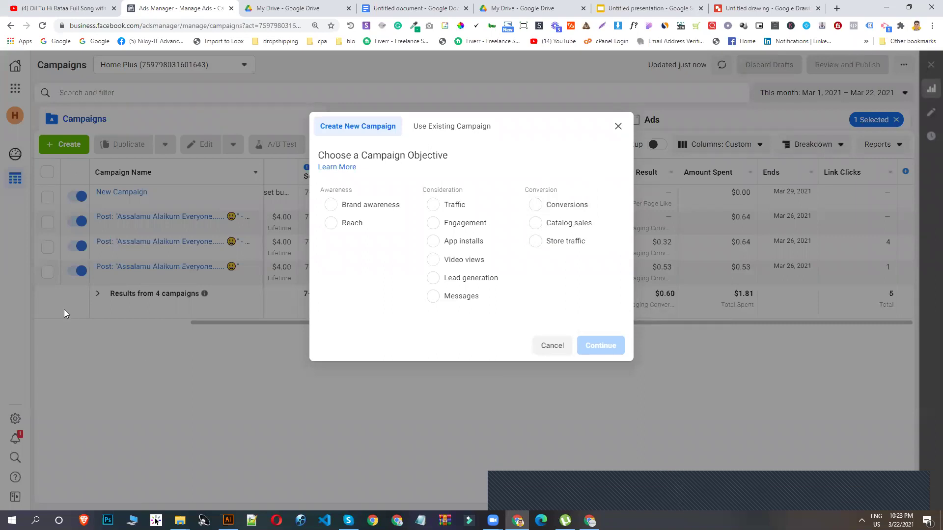
key(super+d)
key(super+d)
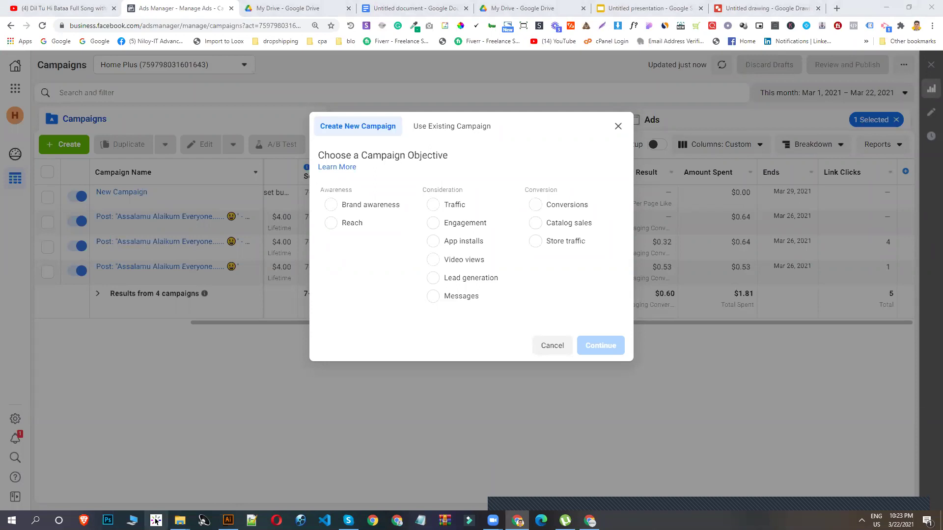
Switch to folder 13, view and close the AD-1 (6).jpg creative, and return to the campaign objective choice in Ads Manager.
key(alt+Tab)
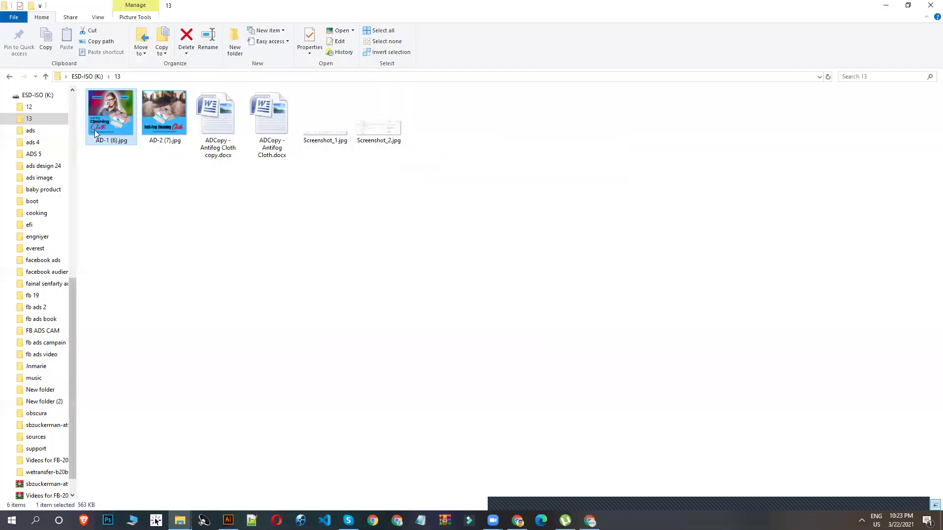
double_click(127, 121)
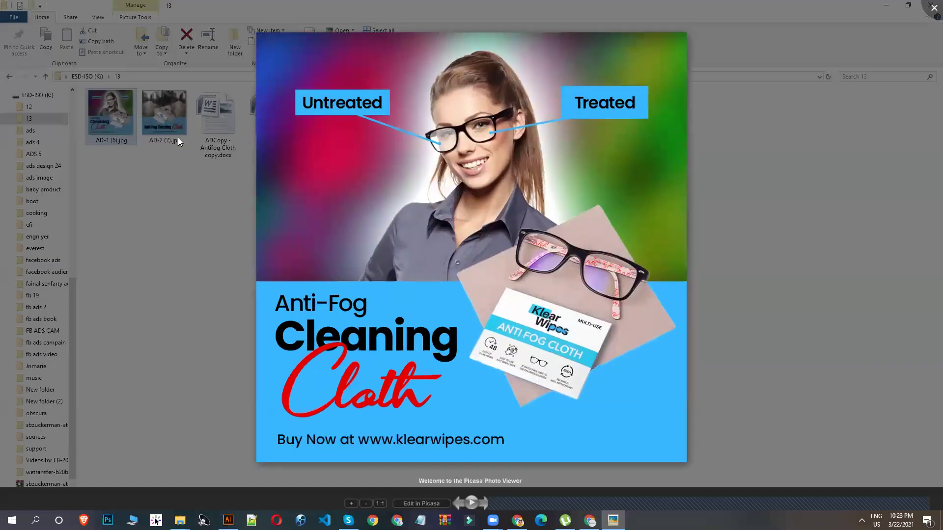
click(931, 10)
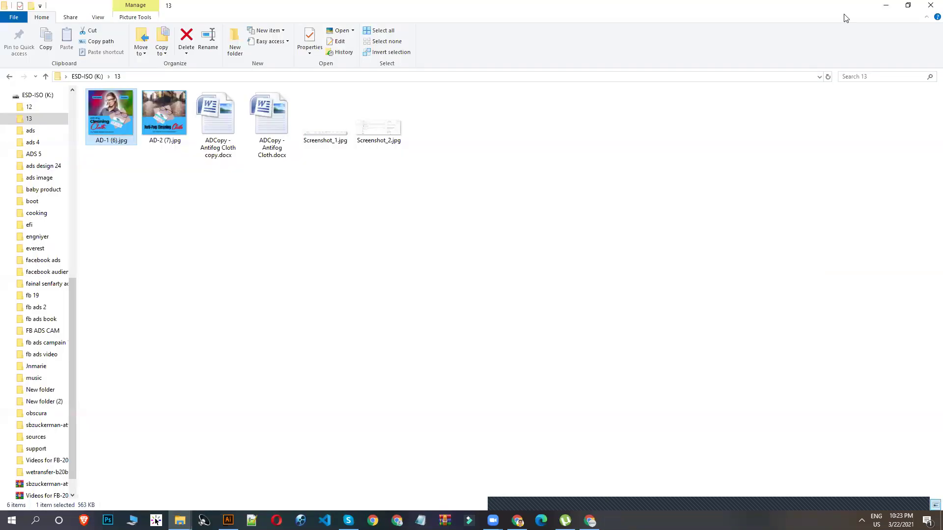
click(908, 4)
click(470, 72)
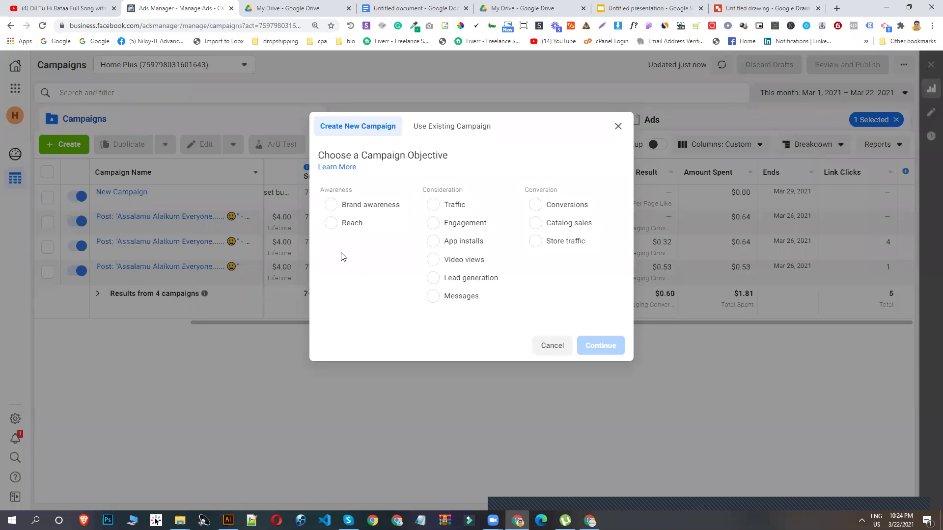
Create a draft campaign with the Conversions objective and open its New Ad Set for editing.
click(566, 213)
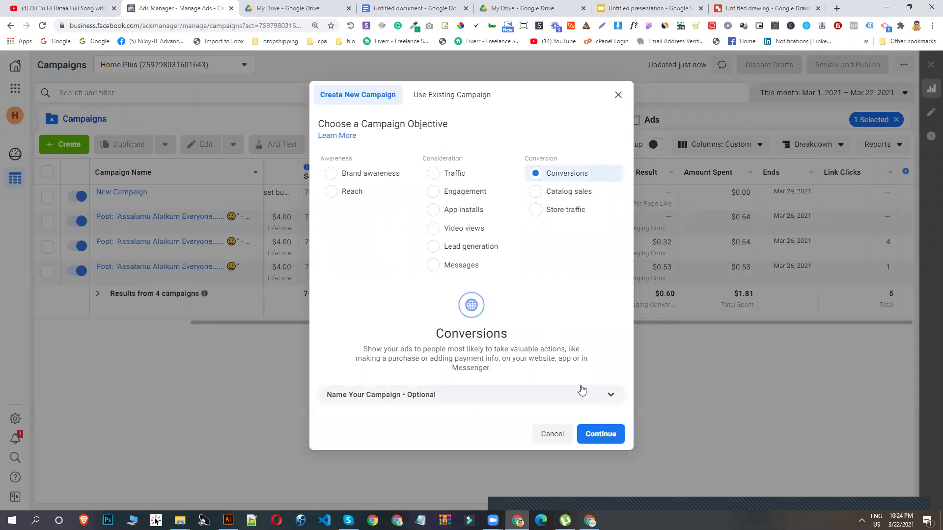
click(607, 436)
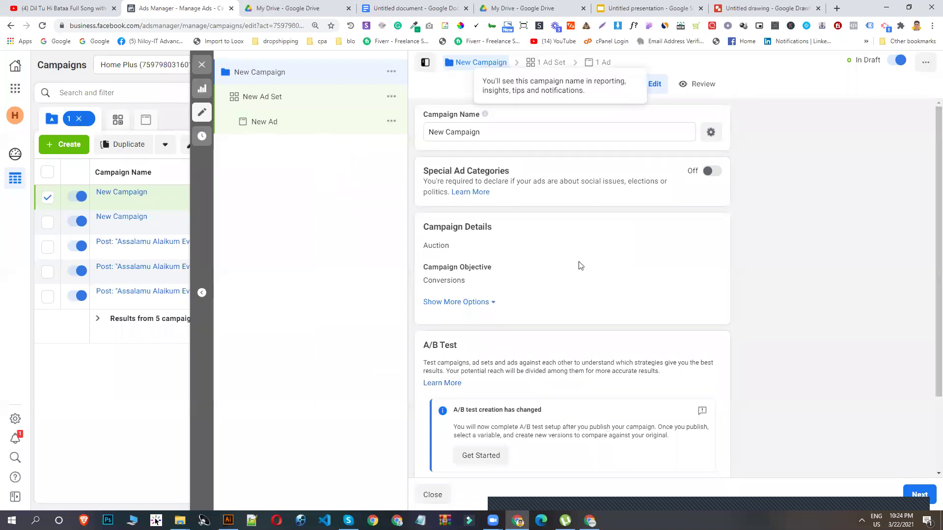
scroll(659, 341, down, 2)
click(270, 98)
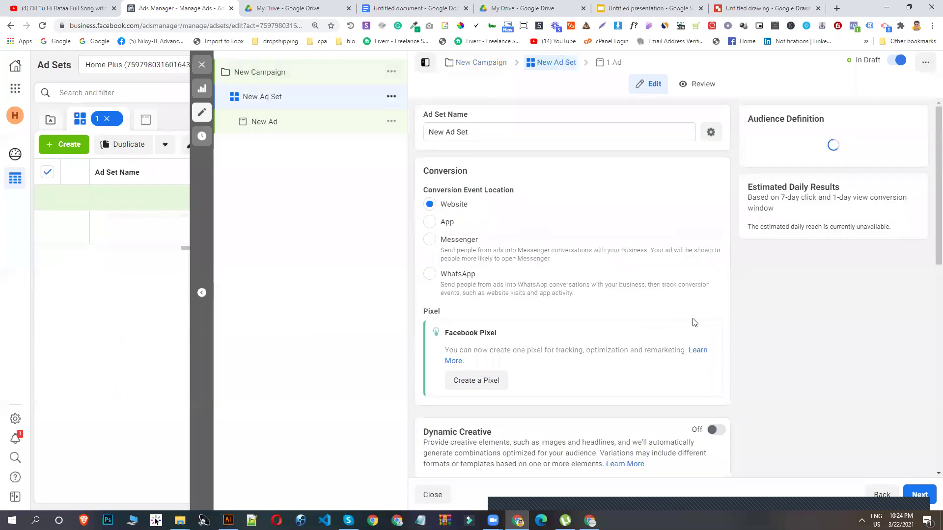
Set the new ad set's daily budget to $5.00.
scroll(469, 229, down, 4)
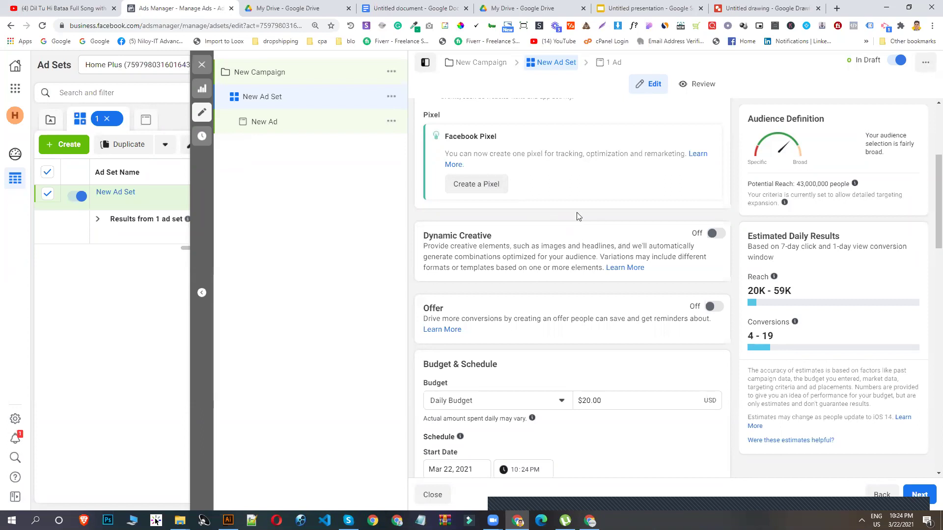
scroll(596, 202, down, 3)
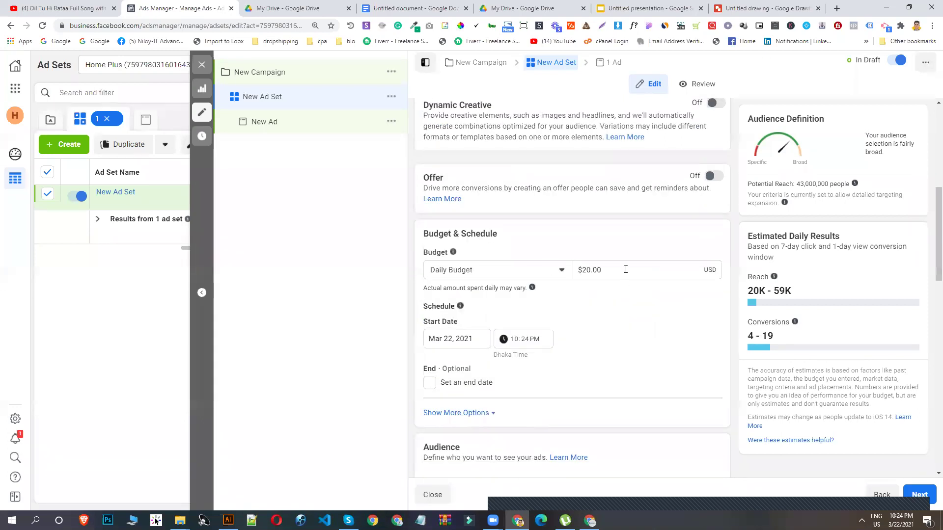
click(625, 269)
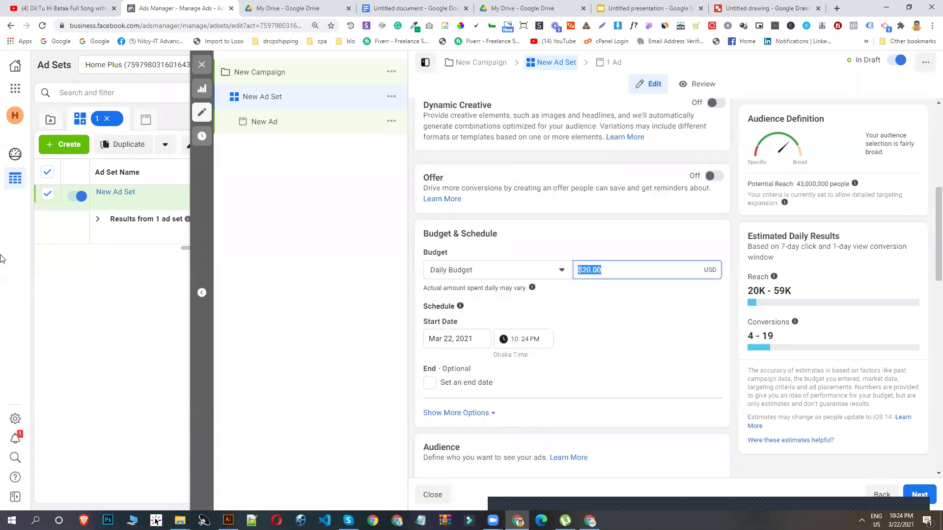
click(605, 268)
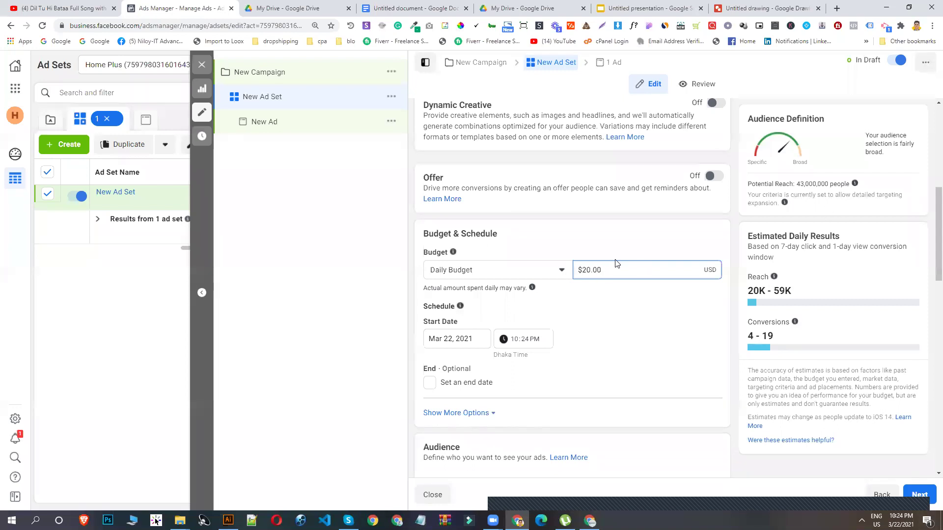
key(ctrl+a)
text(5)
click(628, 299)
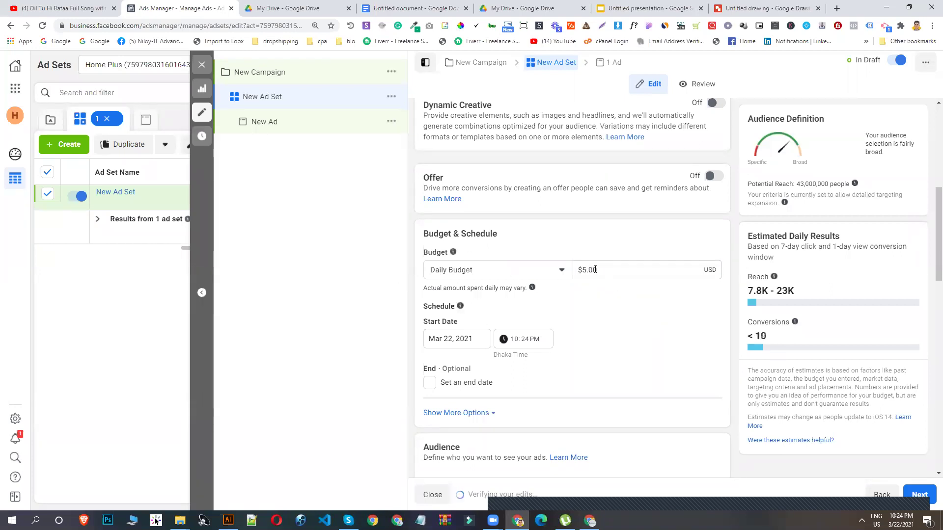
Replace Bangladesh in the audience locations with the United States and the United Kingdom.
scroll(585, 275, down, 4)
scroll(552, 392, down, 3)
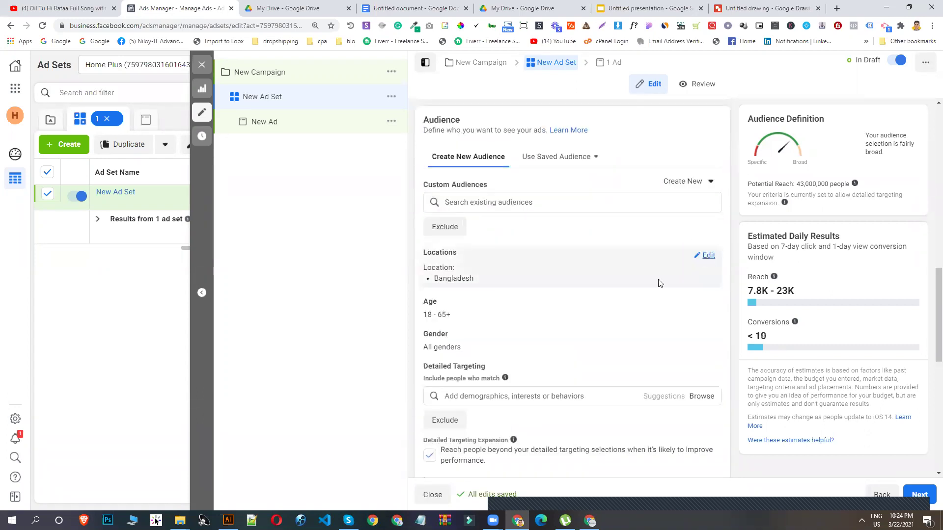
click(659, 281)
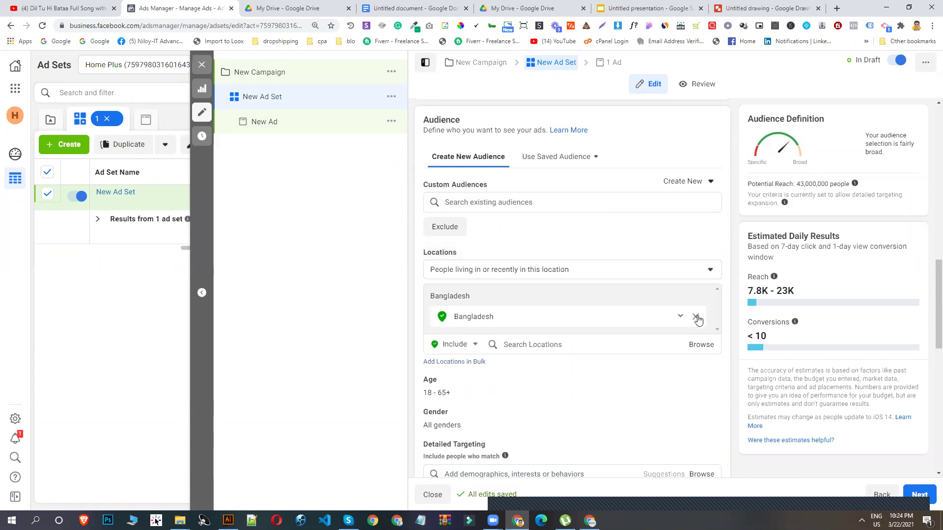
click(697, 316)
click(562, 328)
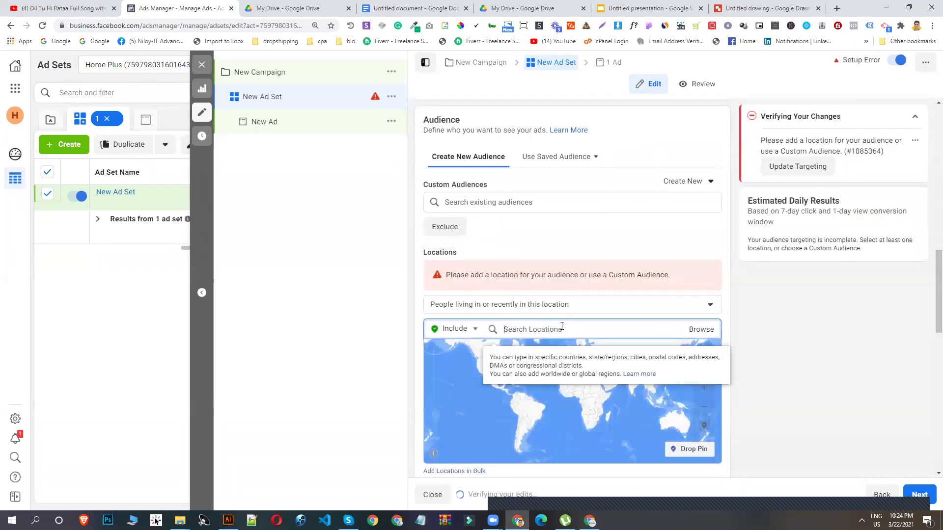
text(united)
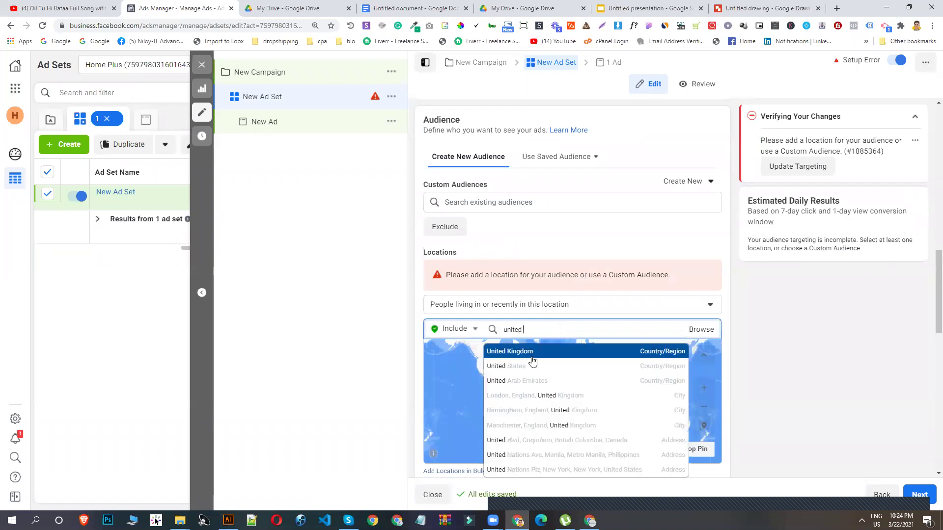
click(532, 368)
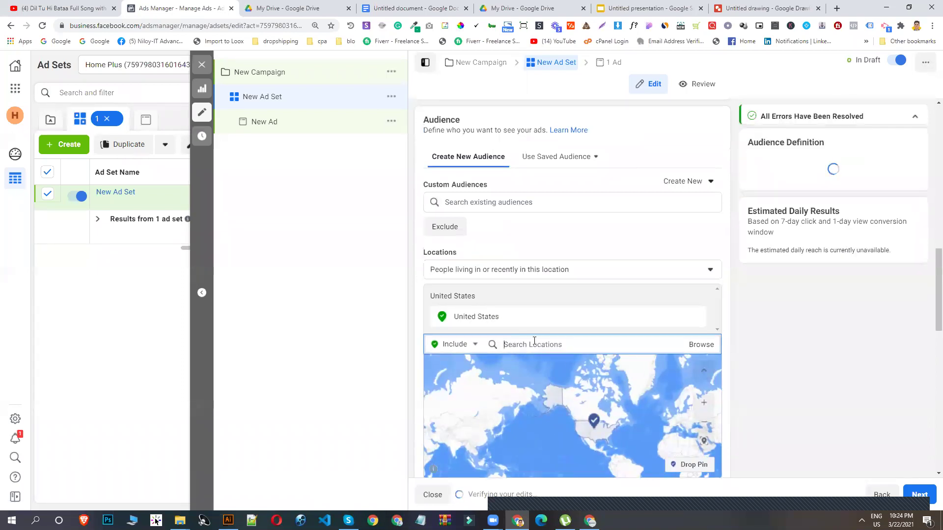
text(united ki)
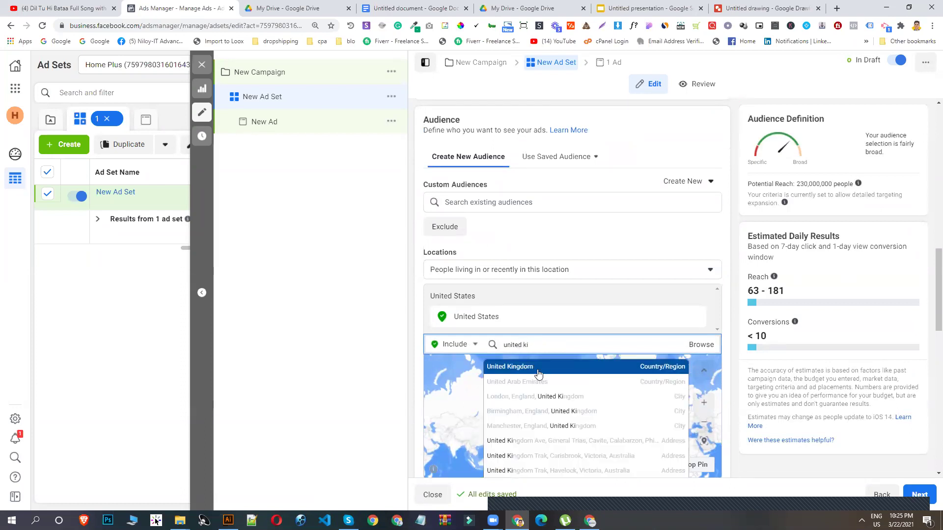
click(539, 374)
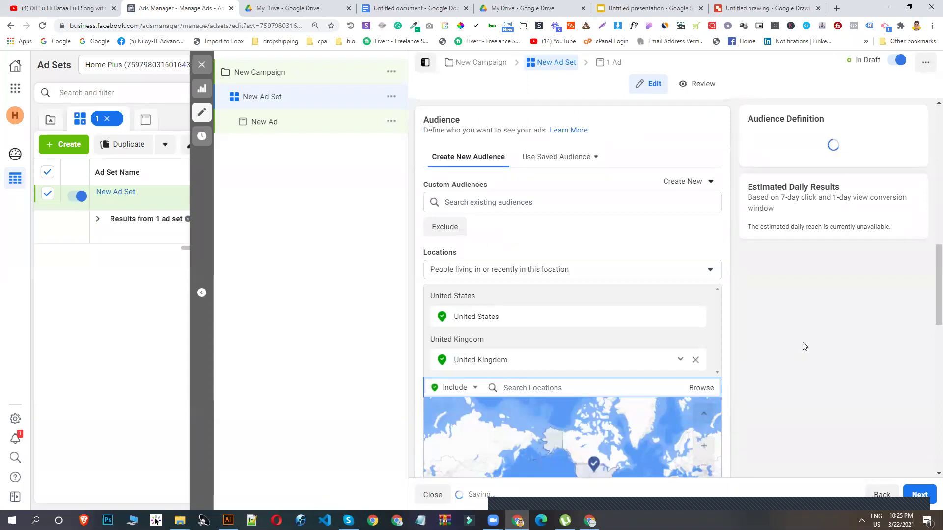
Open the audience's age range for editing.
scroll(589, 373, down, 3)
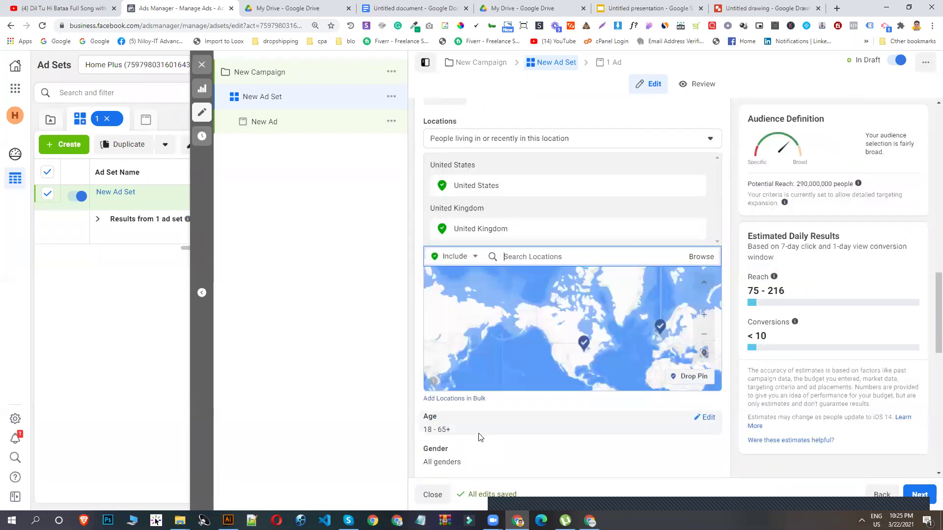
click(706, 417)
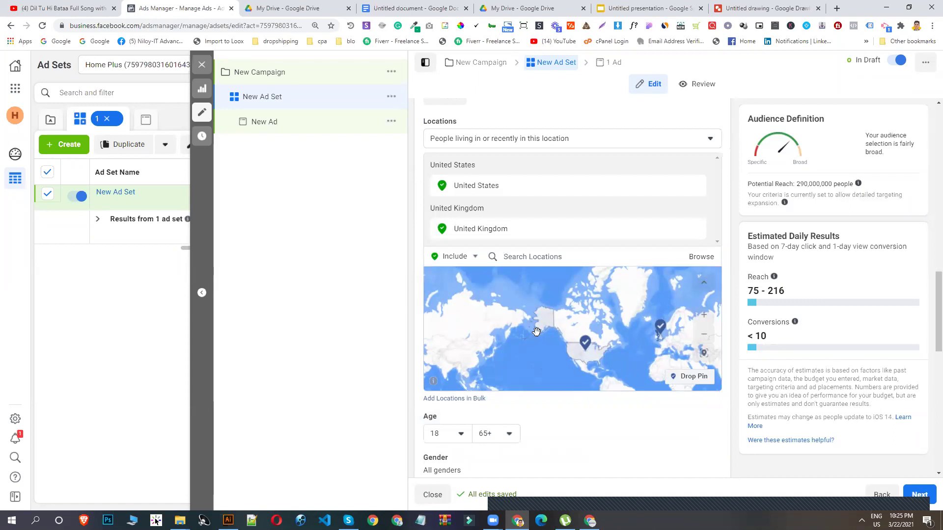
scroll(470, 418, down, 1)
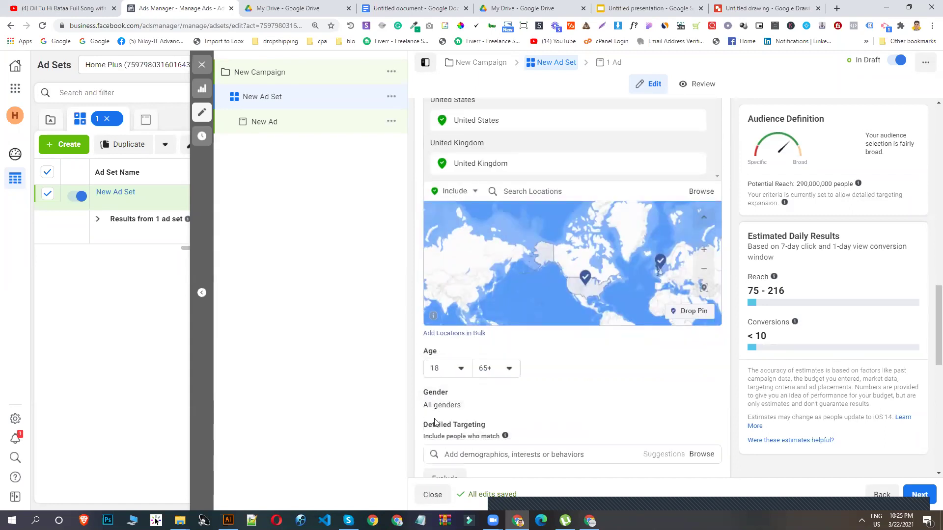
Switch to folder 13, view and close the AD-1 (6).jpg creative, and return to the ad set in Ads Manager.
mouse_move(180, 520)
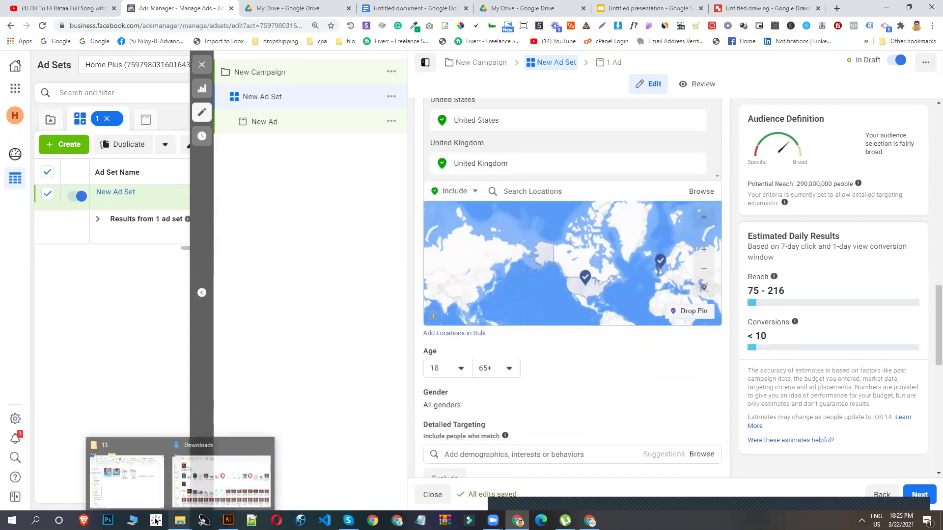
click(147, 493)
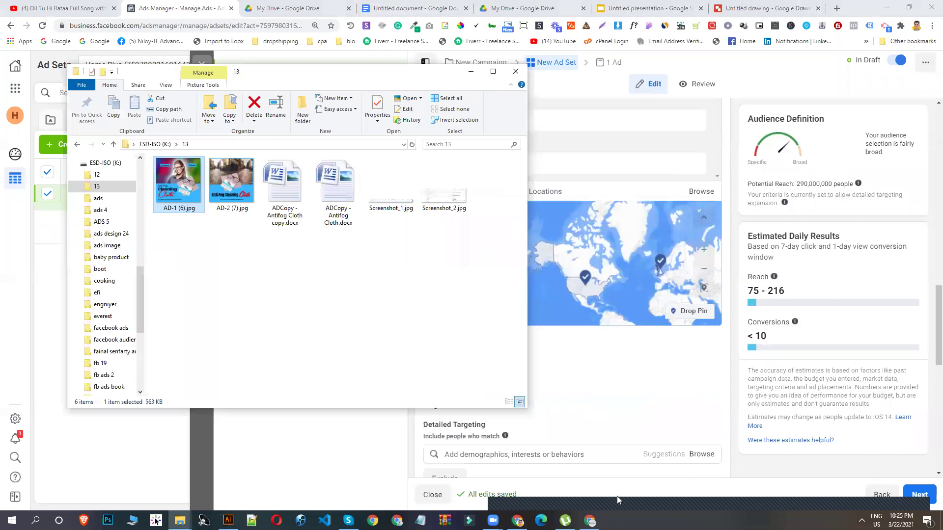
double_click(169, 207)
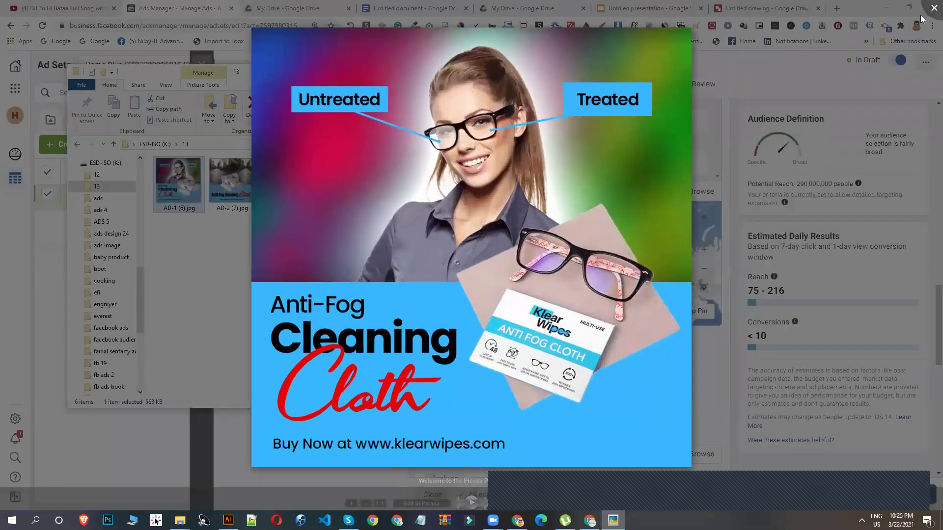
click(933, 8)
click(538, 240)
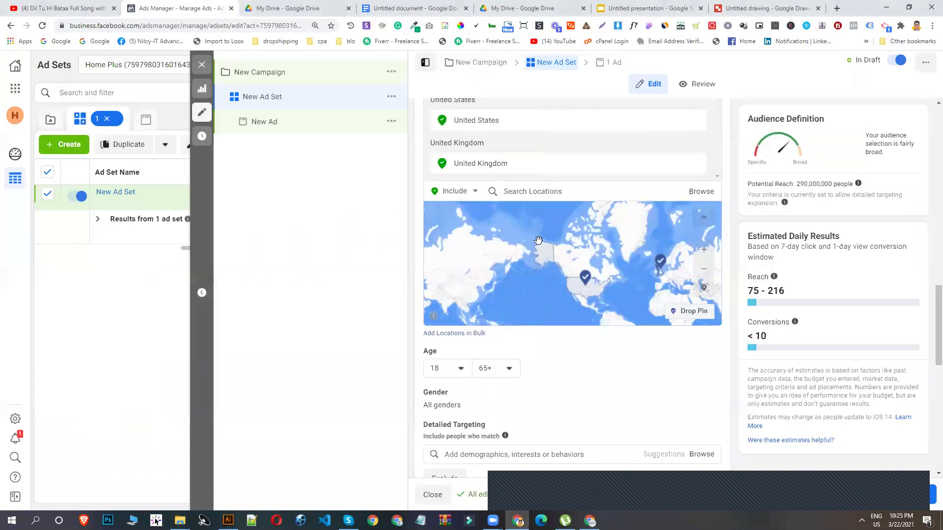
View the AD-2 (7).jpg and AD-1 (6).jpg creatives from folder 13 in turn, and close the folder to return to Ads Manager.
scroll(511, 372, down, 2)
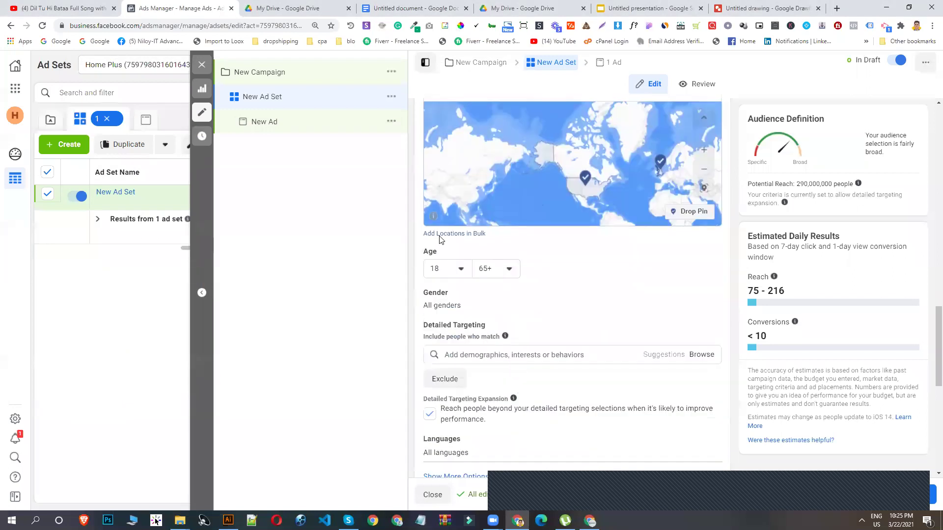
scroll(441, 240, down, 1)
mouse_move(180, 520)
click(120, 474)
click(215, 187)
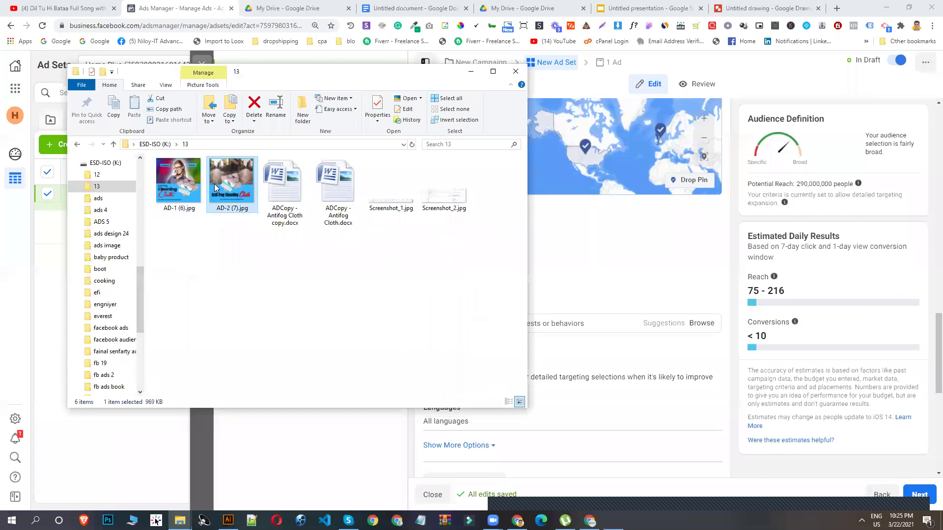
double_click(215, 187)
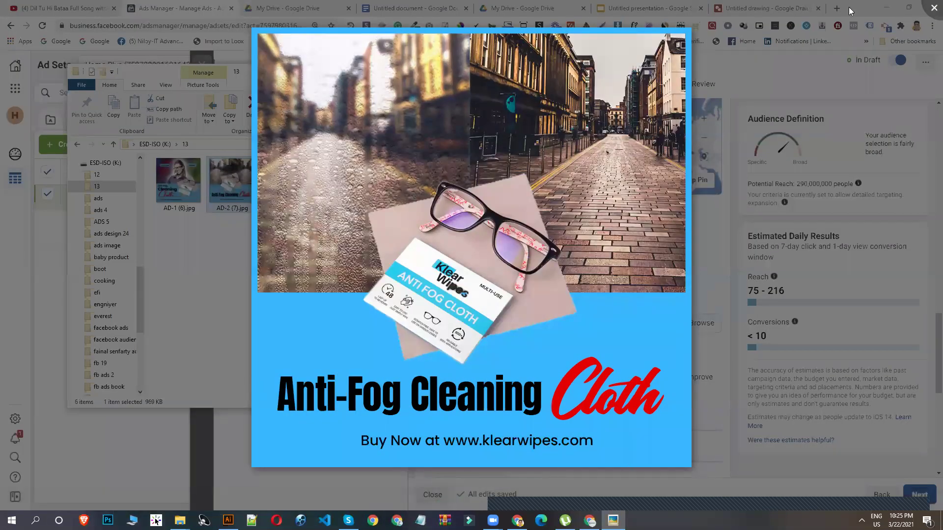
click(931, 6)
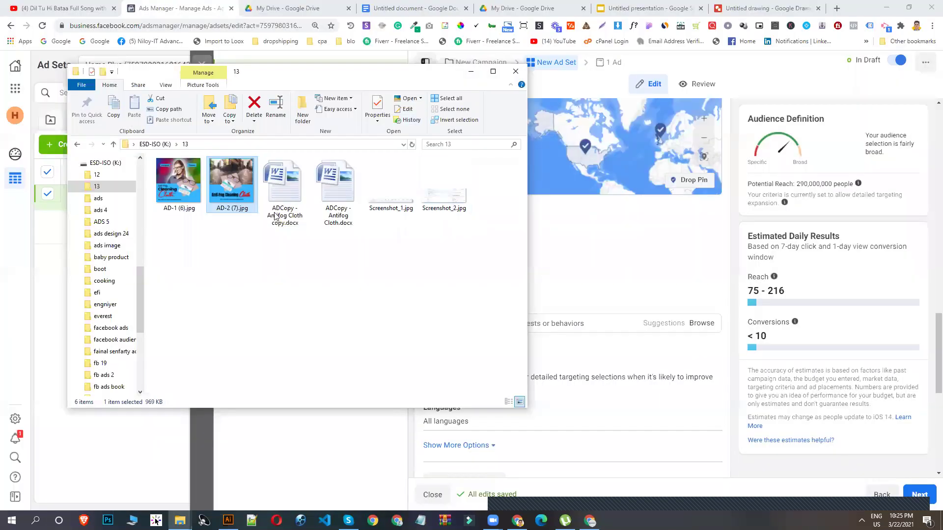
click(179, 186)
double_click(179, 186)
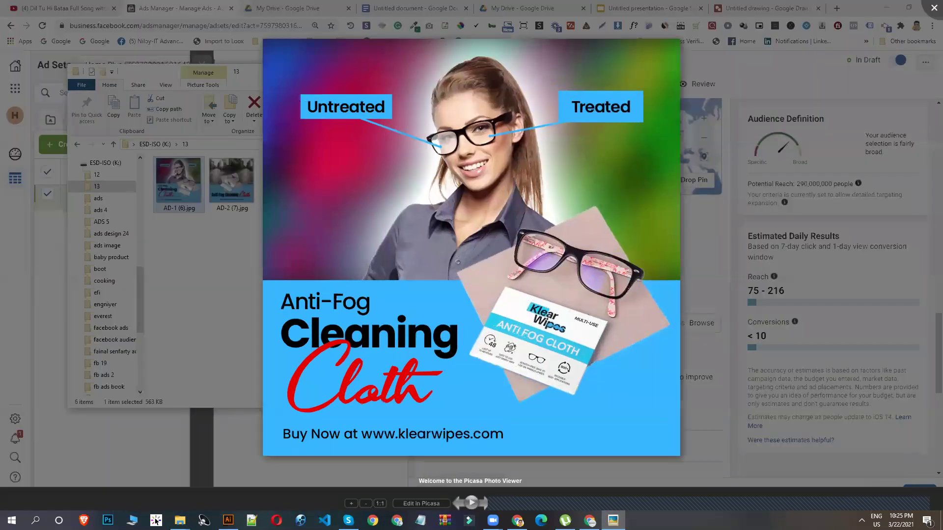
click(932, 6)
click(515, 72)
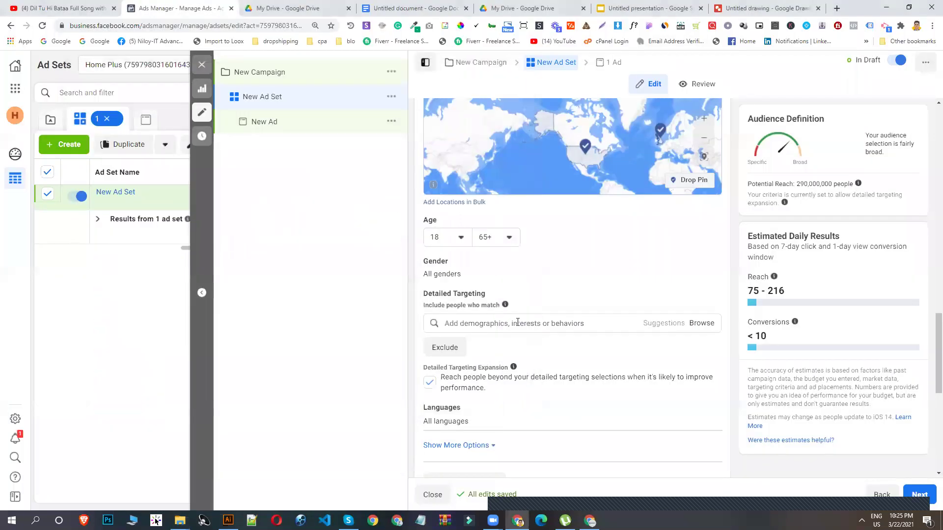
Turn off detailed targeting expansion for the audience and open its gender setting for editing.
click(429, 385)
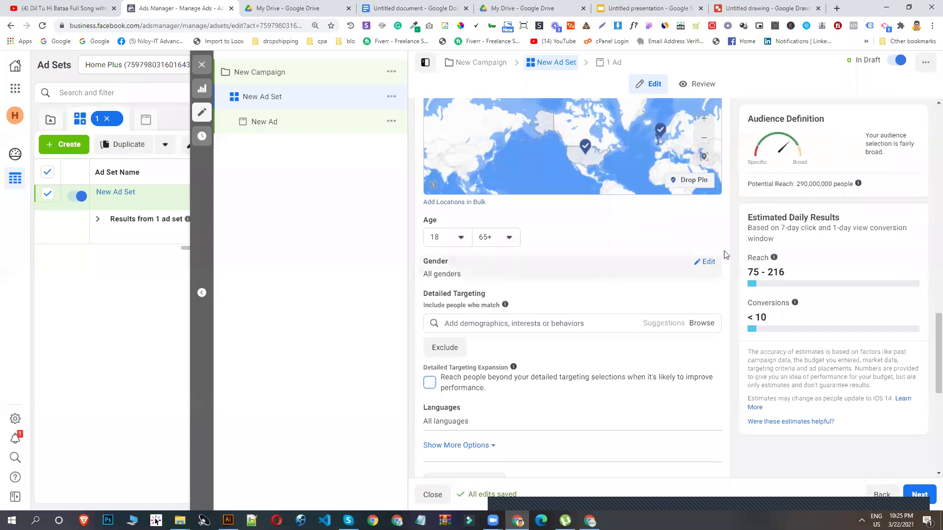
click(710, 262)
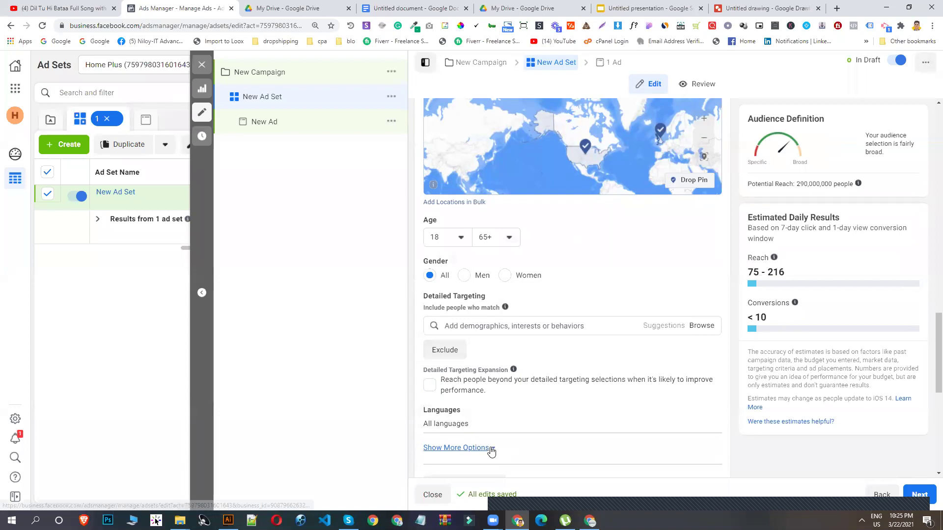
View the AD-2 (7).jpg creative from folder 13, and close the image and the folder to return to Ads Manager.
mouse_move(179, 521)
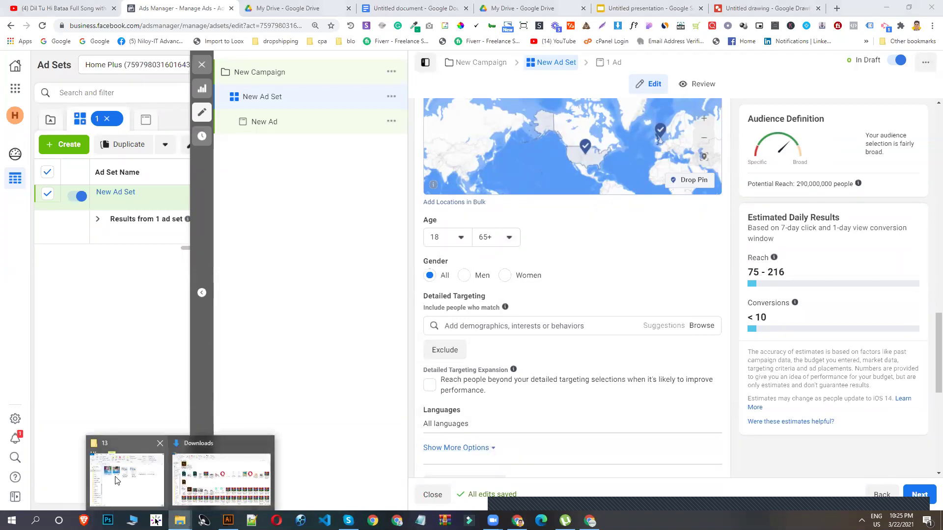
click(117, 480)
double_click(216, 209)
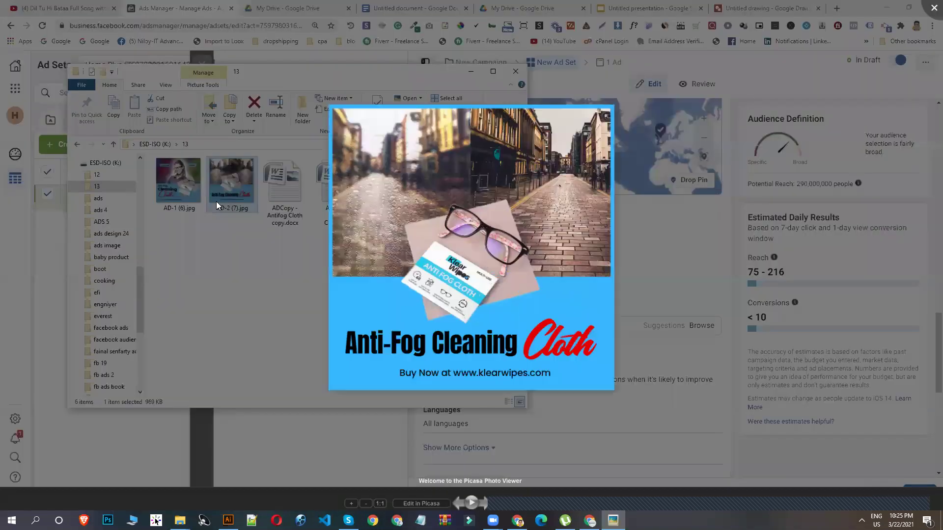
click(931, 6)
click(516, 71)
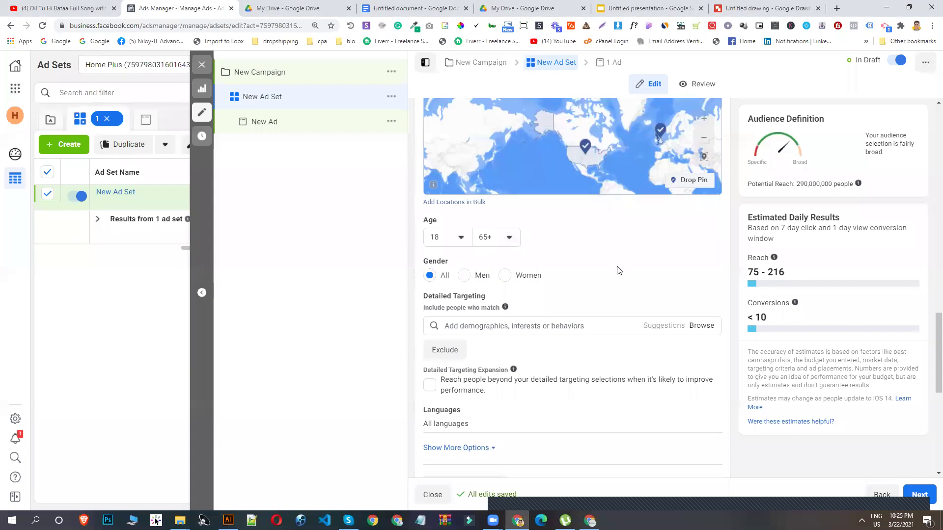
Add the Eye protection interest to the audience's detailed targeting.
scroll(514, 231, down, 3)
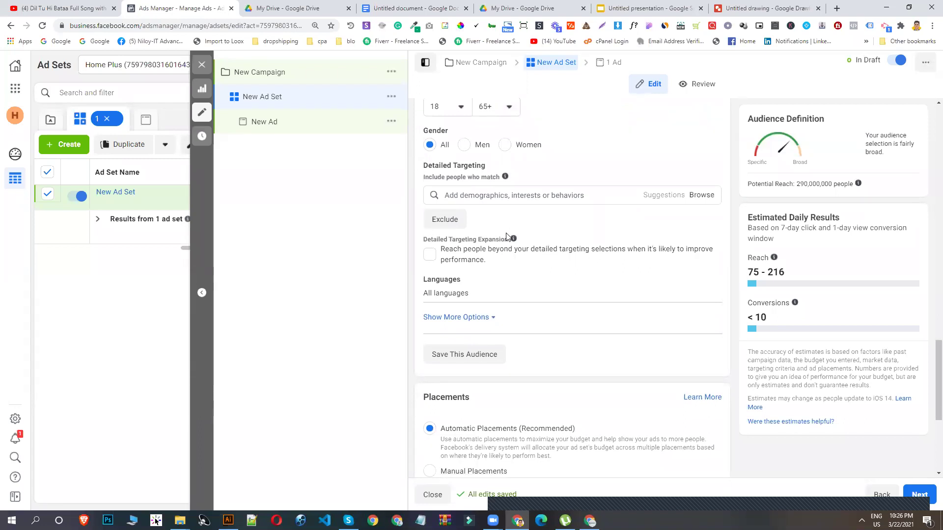
scroll(452, 159, up, 2)
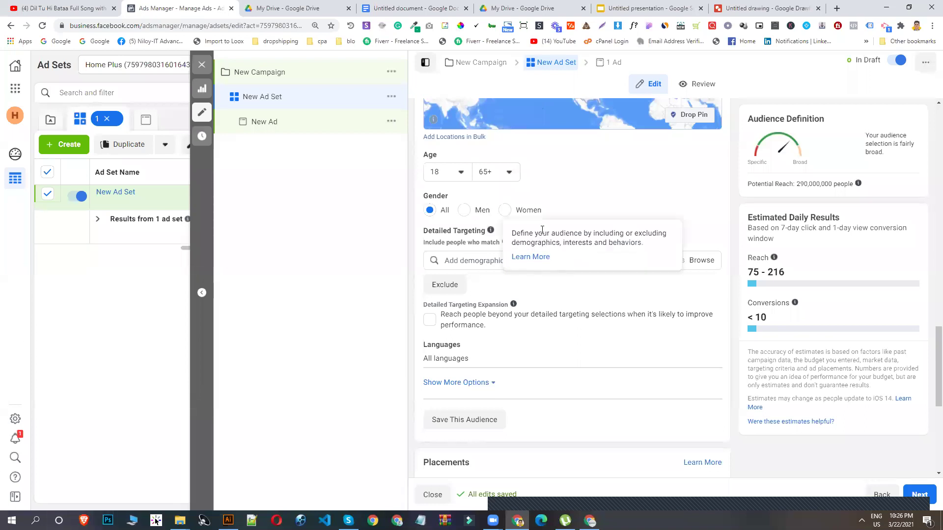
click(485, 255)
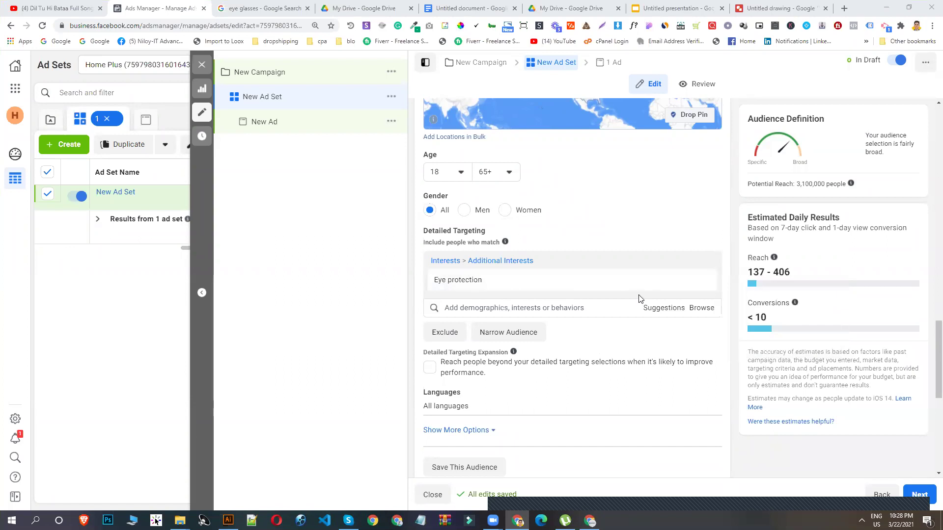
Add the suggested interests Lens (optics) and Eyewear to the audience's detailed targeting.
mouse_move(480, 268)
click(666, 309)
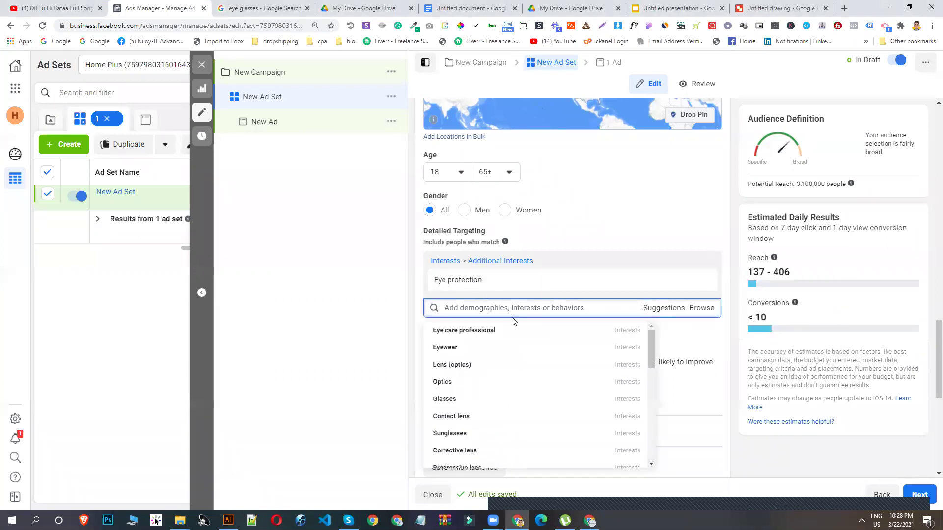
mouse_move(505, 348)
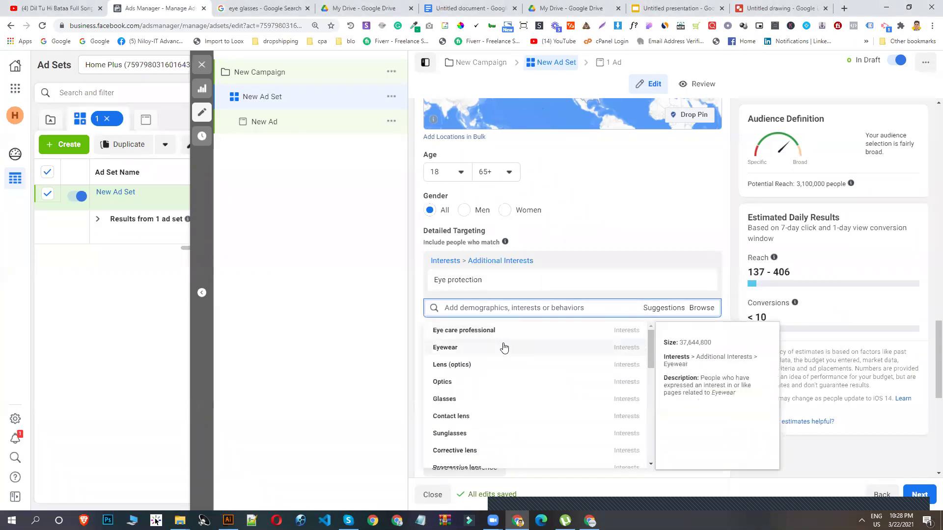
click(457, 366)
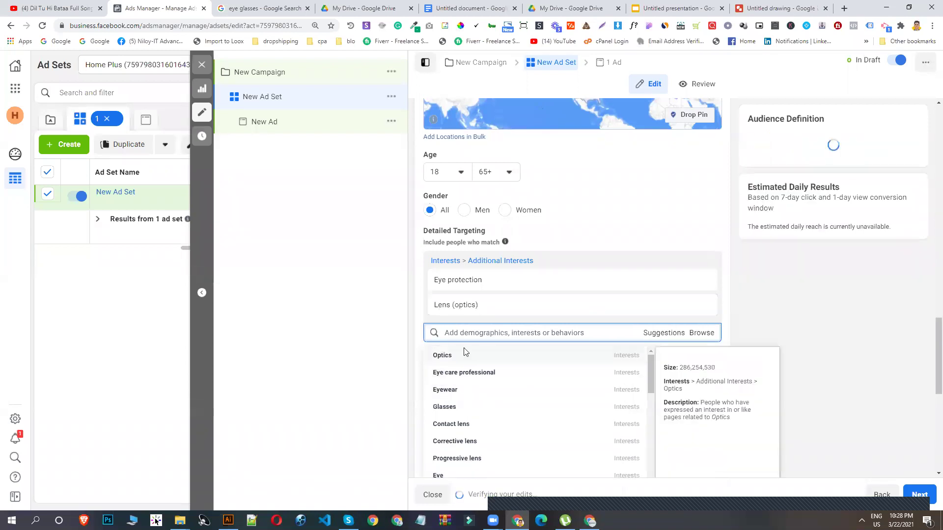
mouse_move(446, 358)
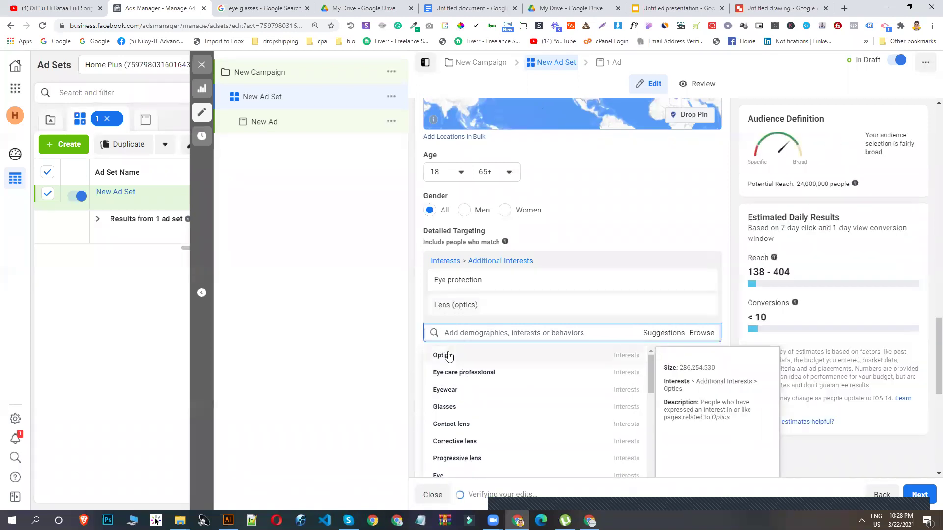
click(448, 390)
Search Google for the Eyewear interest, view its image results, and return to Ads Manager.
double_click(456, 307)
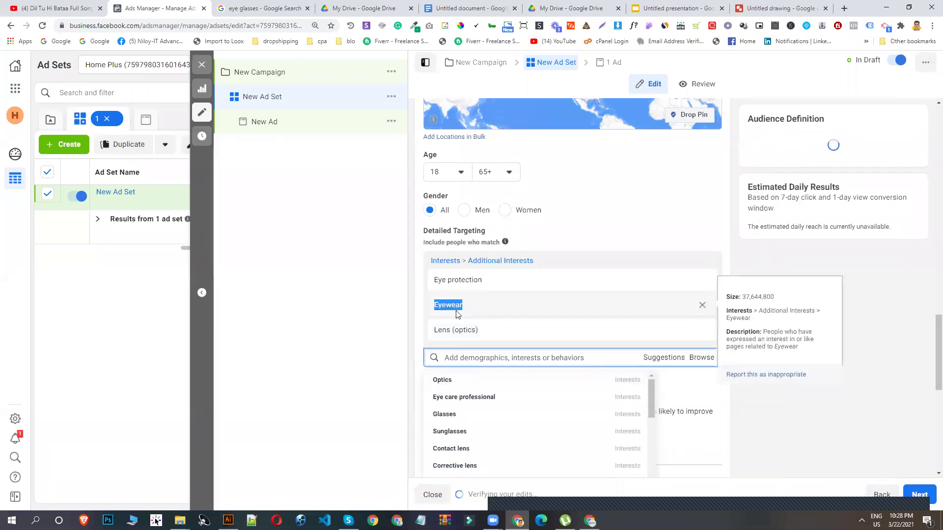
right_click(457, 312)
click(496, 330)
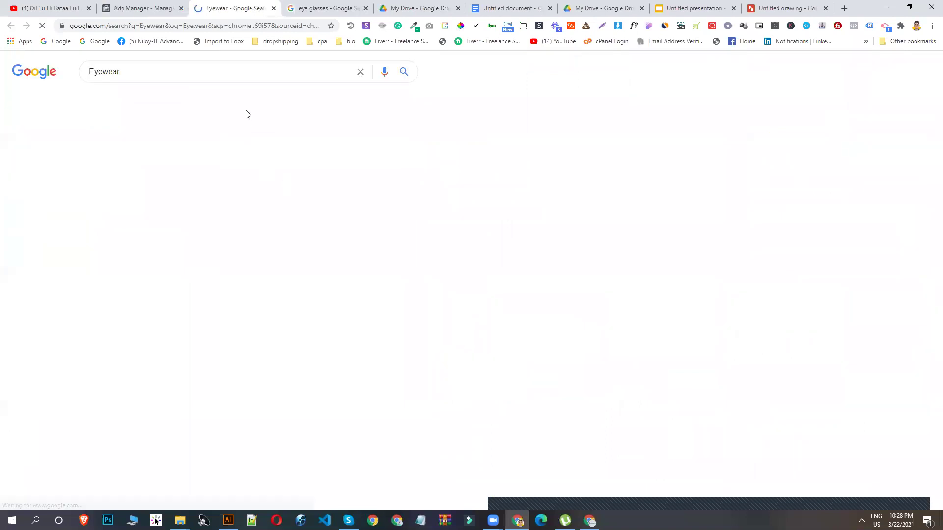
click(141, 100)
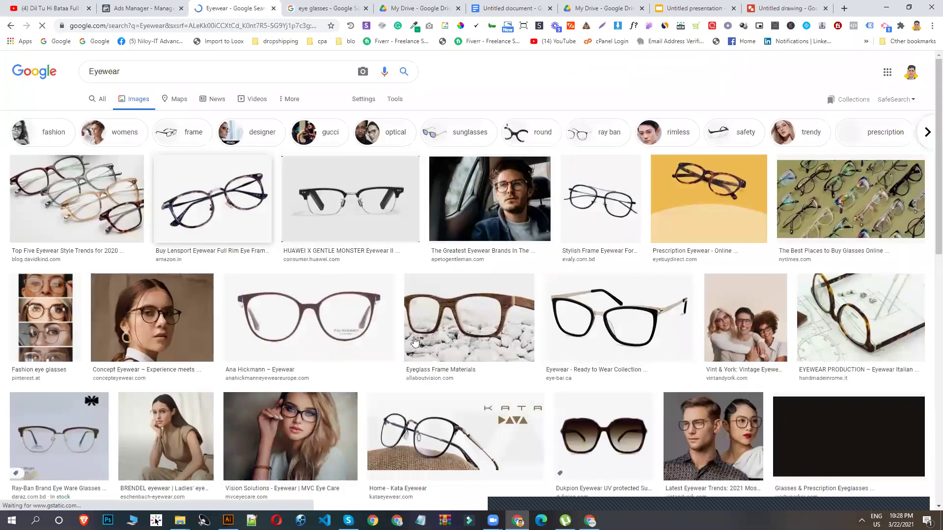
click(172, 7)
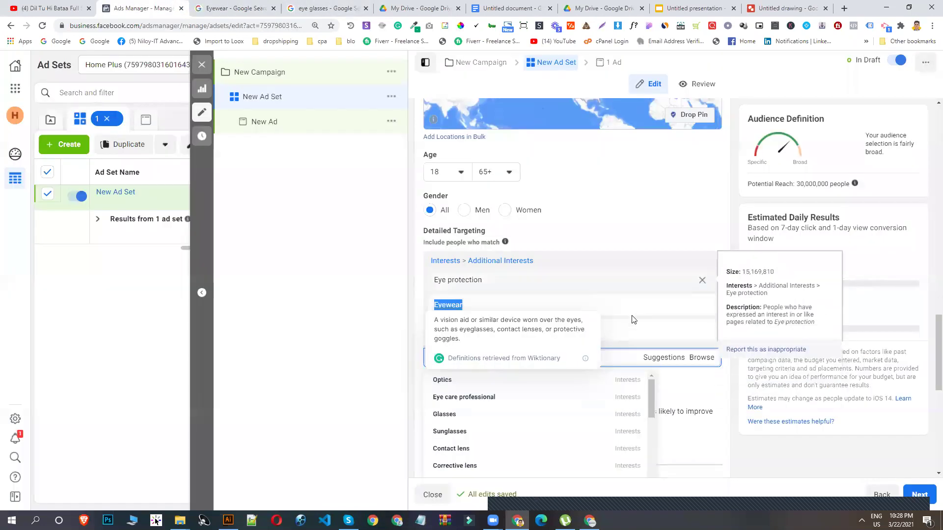
Copy the Eyewear interest name, replace the whole text of the untitled Google Docs document with it, and return to Ads Manager.
click(605, 317)
double_click(440, 305)
right_click(436, 307)
click(460, 314)
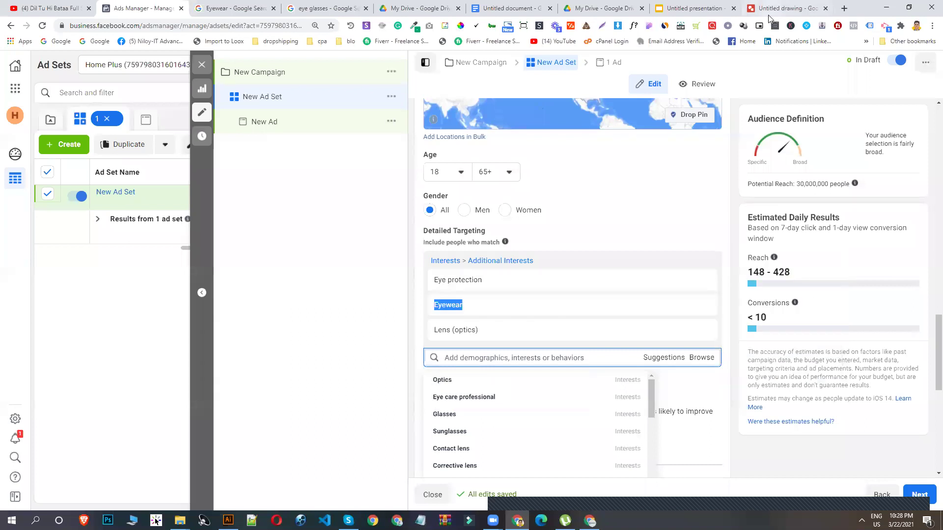
click(844, 8)
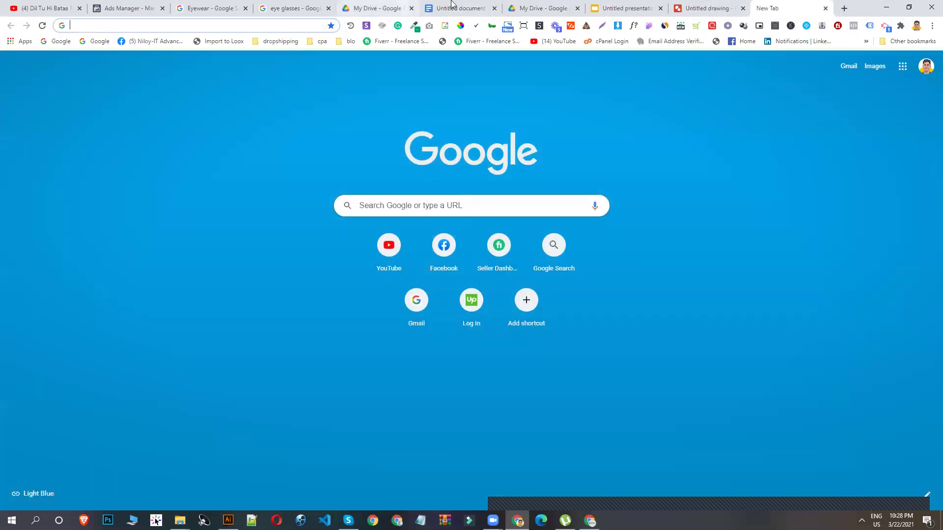
click(451, 7)
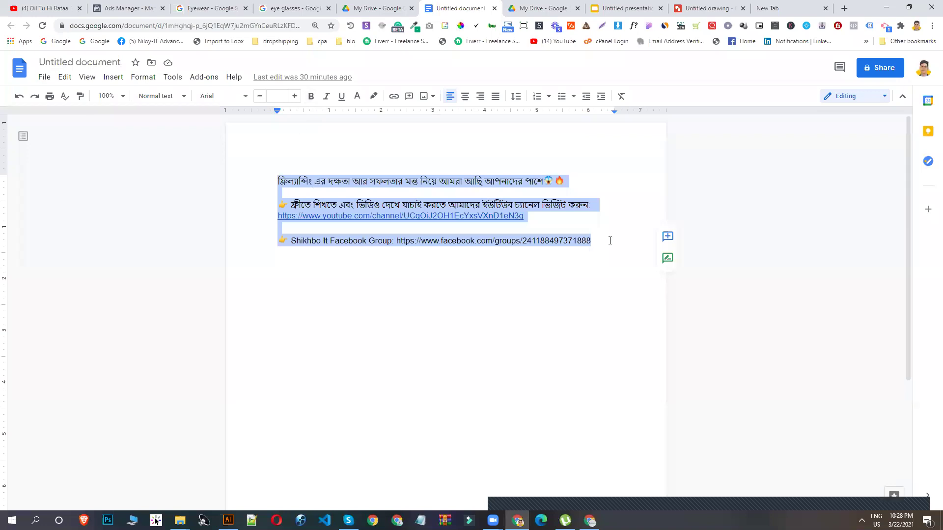
key(BackSpace)
key(ctrl+v)
click(290, 6)
click(100, 5)
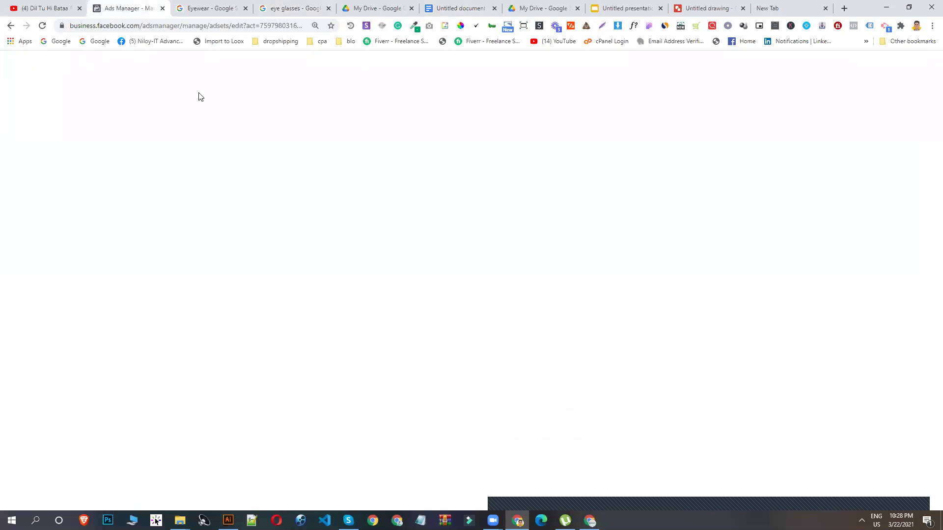
Copy the Lens (optics) interest name onto a new line below Eyewear in the untitled Google Docs document, and return to Ads Manager.
double_click(467, 332)
click(466, 336)
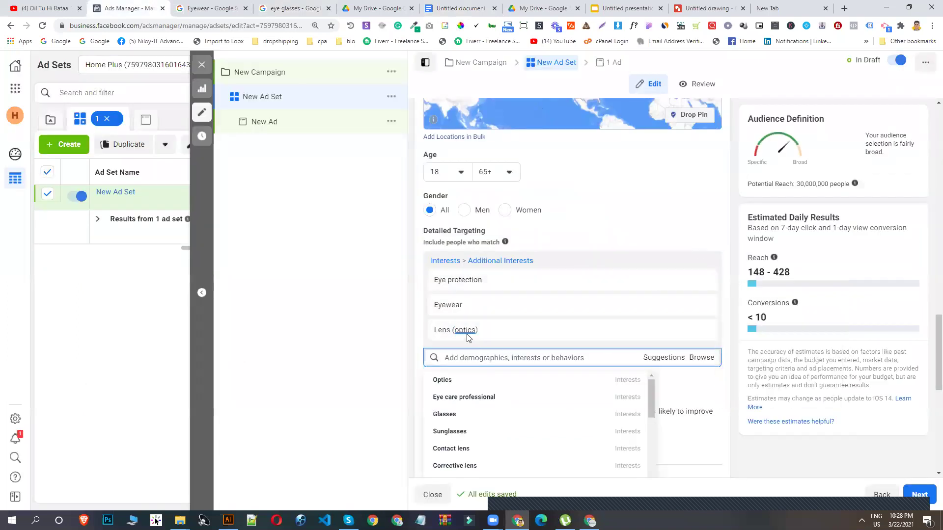
triple_click(465, 335)
right_click(465, 337)
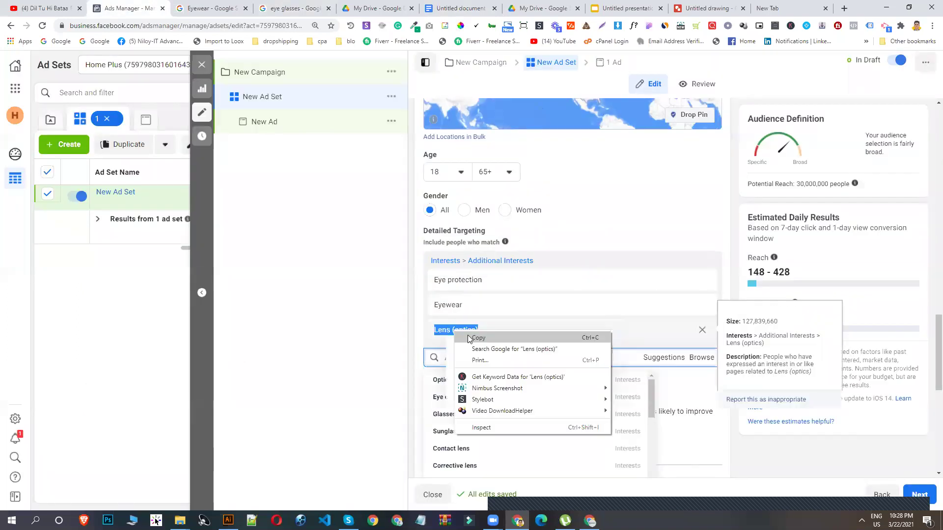
click(477, 338)
click(786, 8)
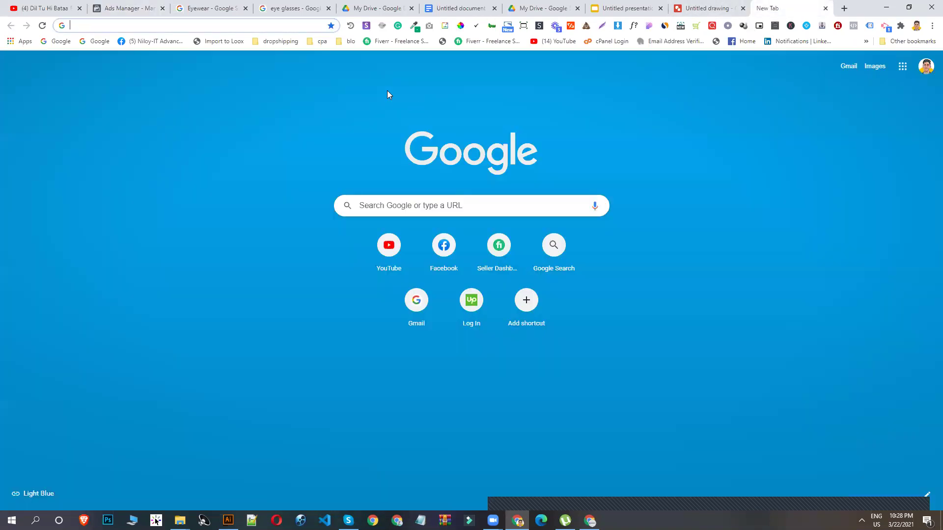
key(ctrl+v)
click(444, 3)
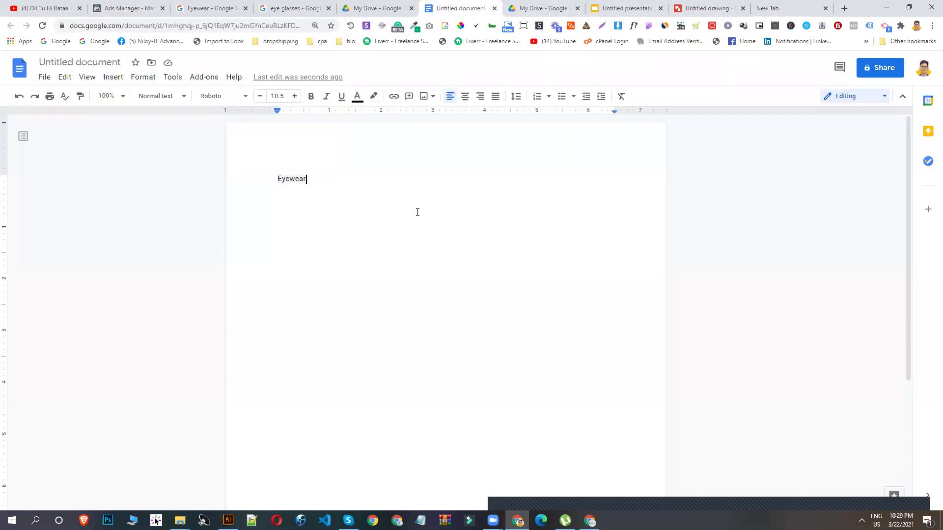
key(Return)
key(ctrl+v)
key(Return)
click(211, 8)
click(129, 7)
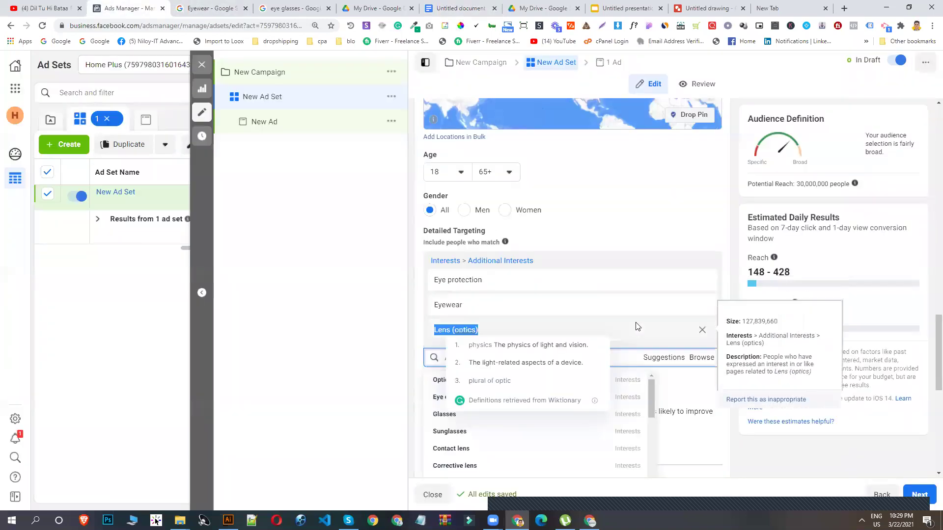
Remove Eyewear and Lens (optics) from detailed targeting, keeping only Eye protection, and close the interest suggestions.
click(707, 315)
click(702, 306)
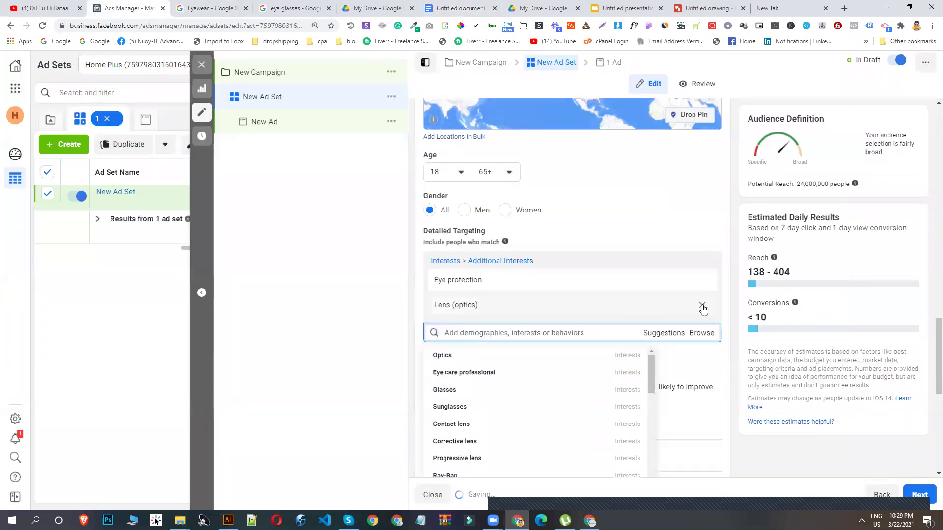
click(702, 306)
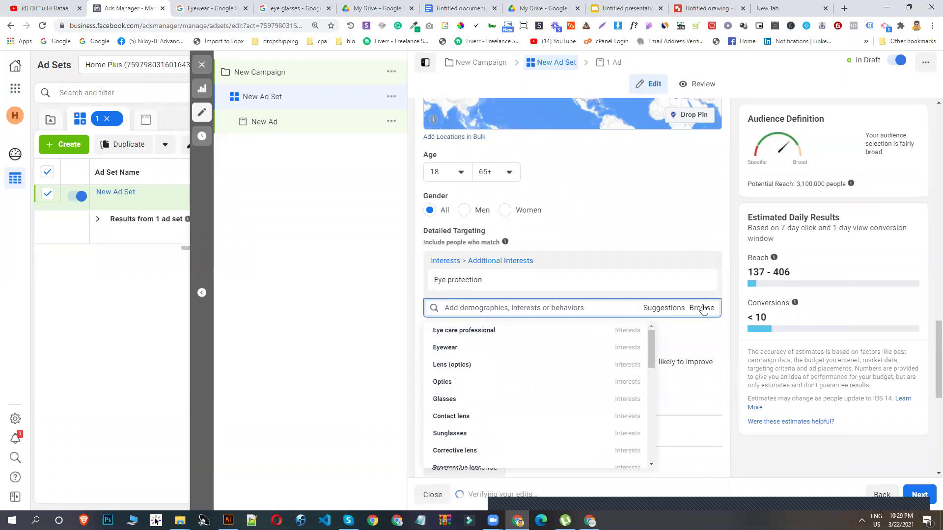
scroll(591, 427, down, 3)
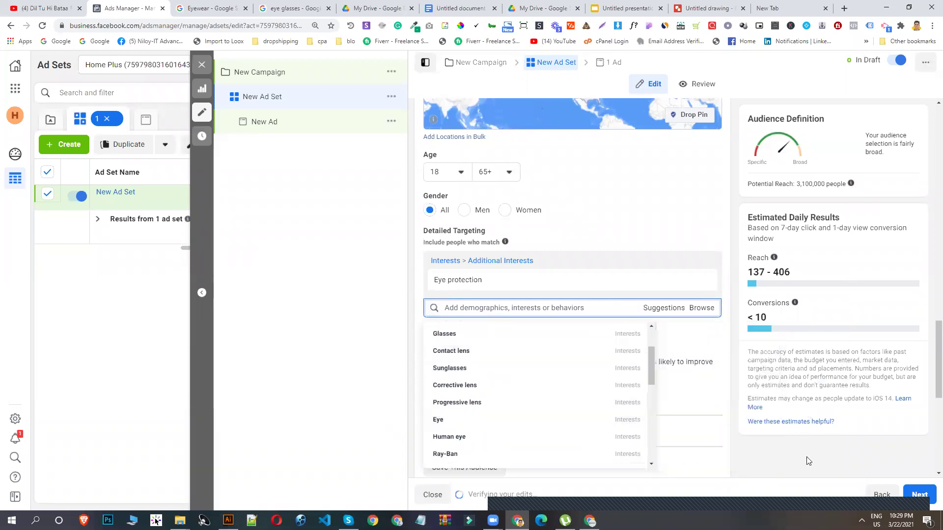
click(834, 458)
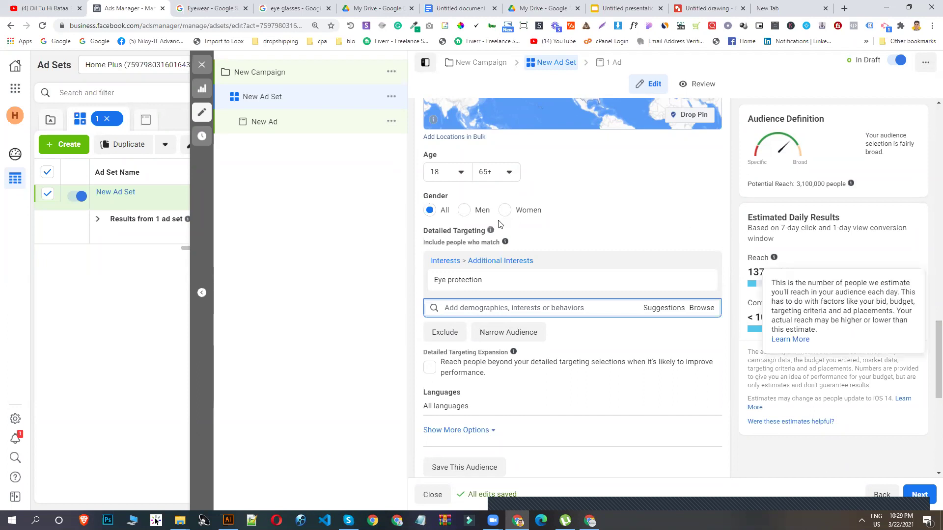
Review the ad set's maximum age options, its placement and optimization settings, and the audience's potential reach.
click(493, 173)
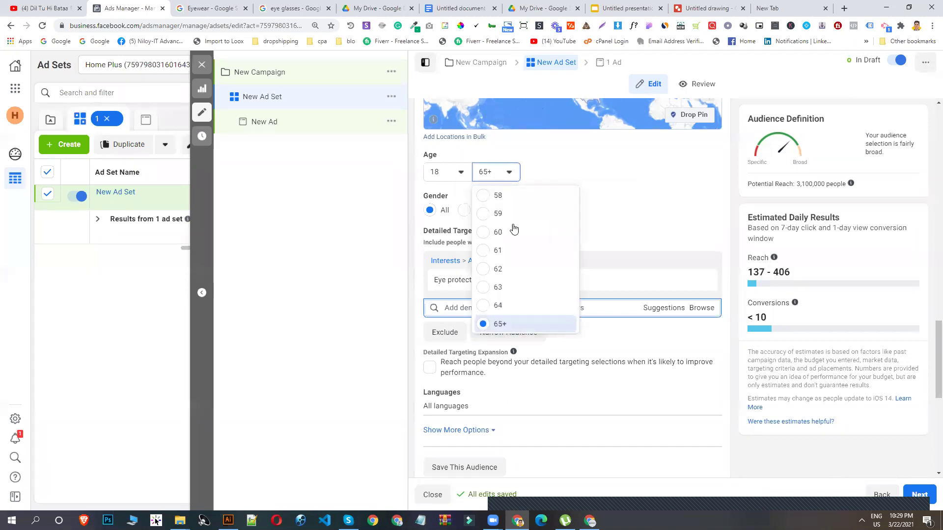
scroll(527, 268, up, 3)
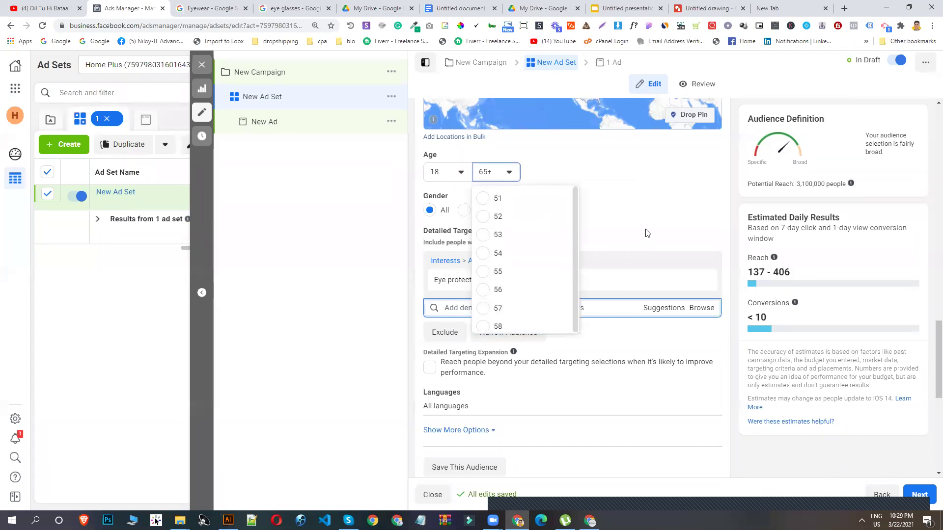
click(653, 192)
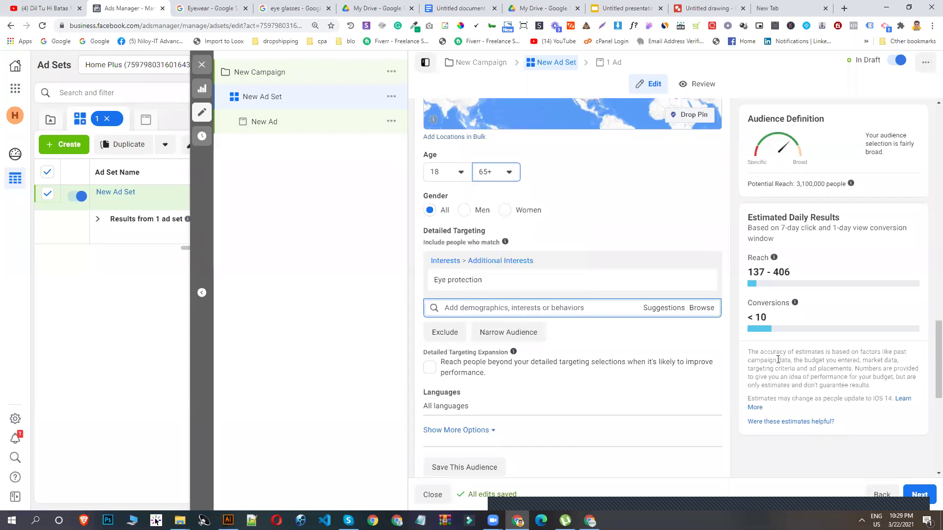
scroll(553, 322, down, 4)
scroll(559, 254, down, 3)
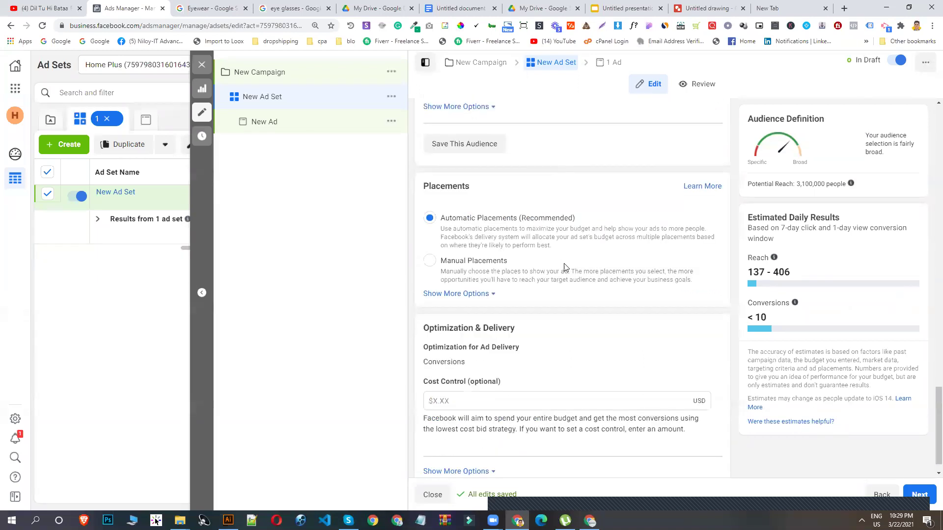
scroll(563, 256, up, 8)
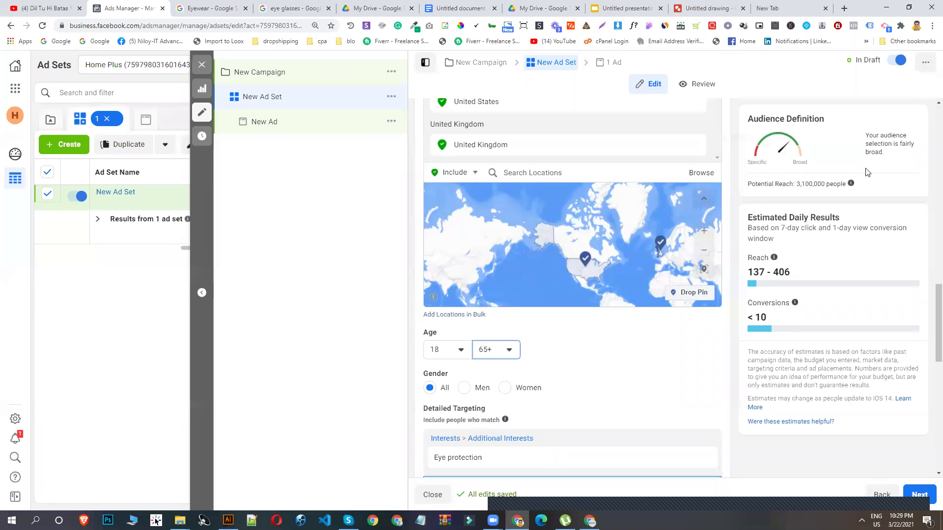
mouse_move(851, 183)
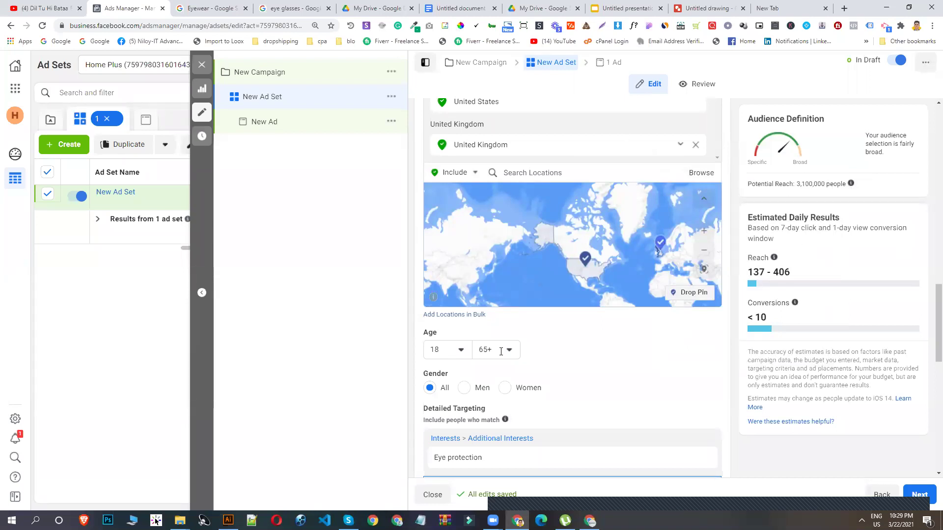
Copy the Eye protection interest name and rename the ad set as Eye protection.
scroll(500, 352, down, 3)
drag(482, 327, 433, 327)
right_click(469, 330)
click(489, 340)
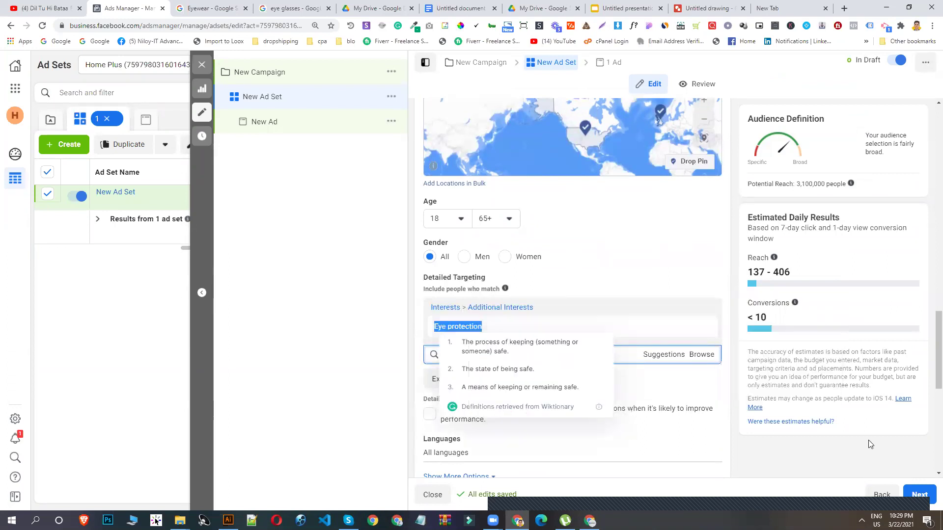
mouse_move(488, 326)
scroll(558, 276, up, 15)
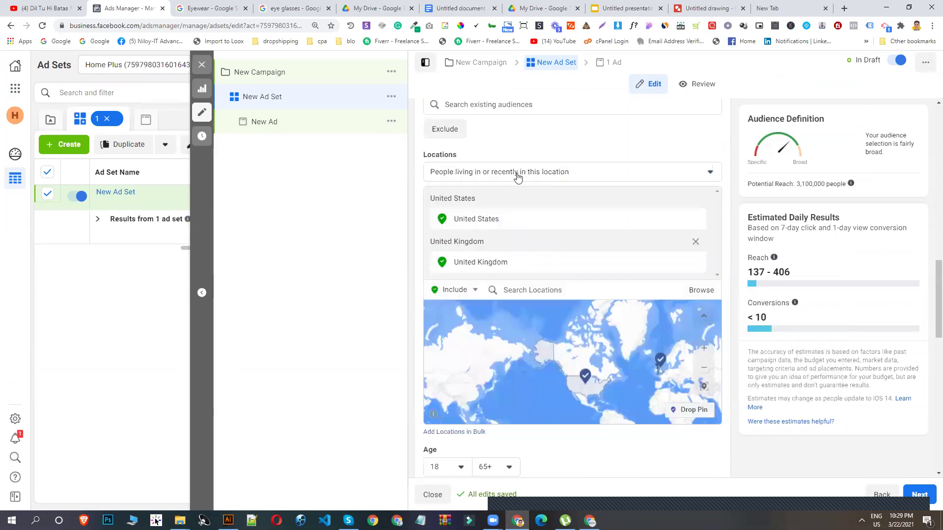
key(ctrl+a)
key(ctrl+v)
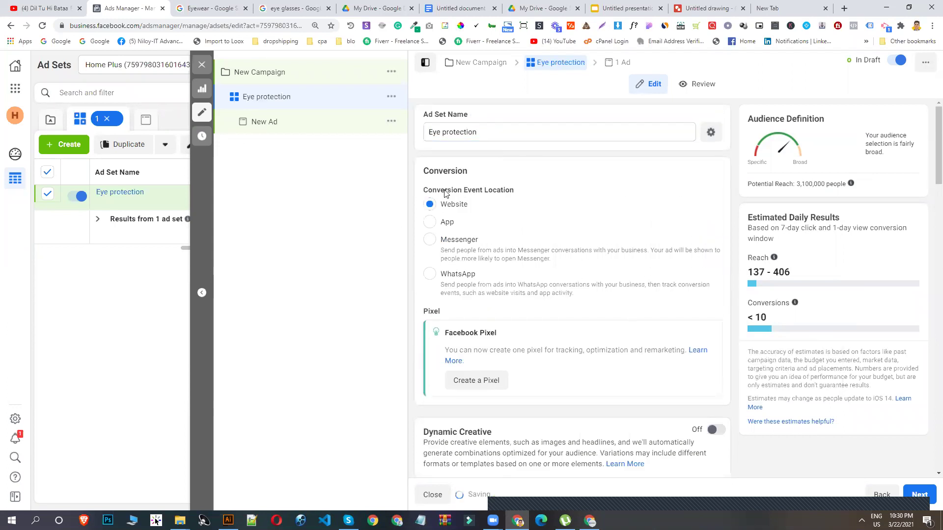
Try the optional end date in the ad set's schedule, opening its calendar and turning the option off again.
scroll(536, 265, down, 8)
scroll(536, 268, down, 4)
scroll(537, 268, up, 7)
scroll(612, 339, down, 6)
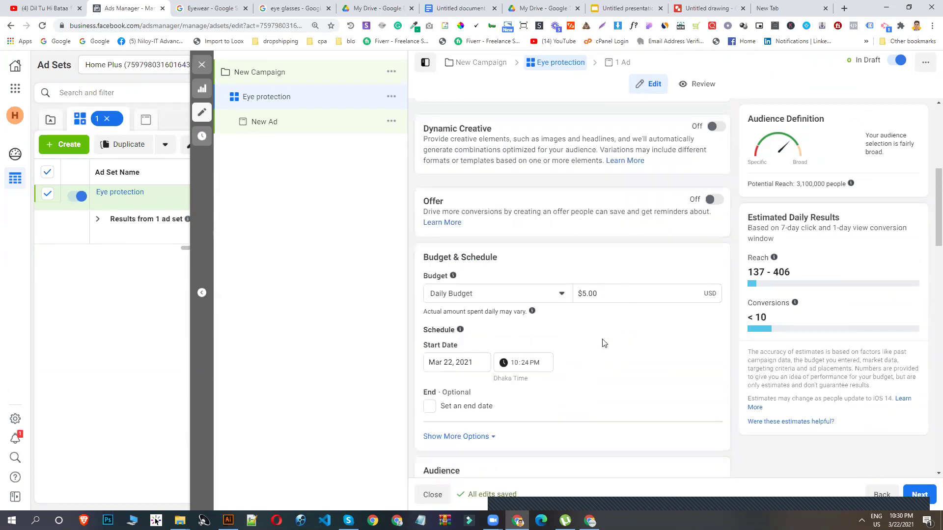
scroll(418, 284, up, 3)
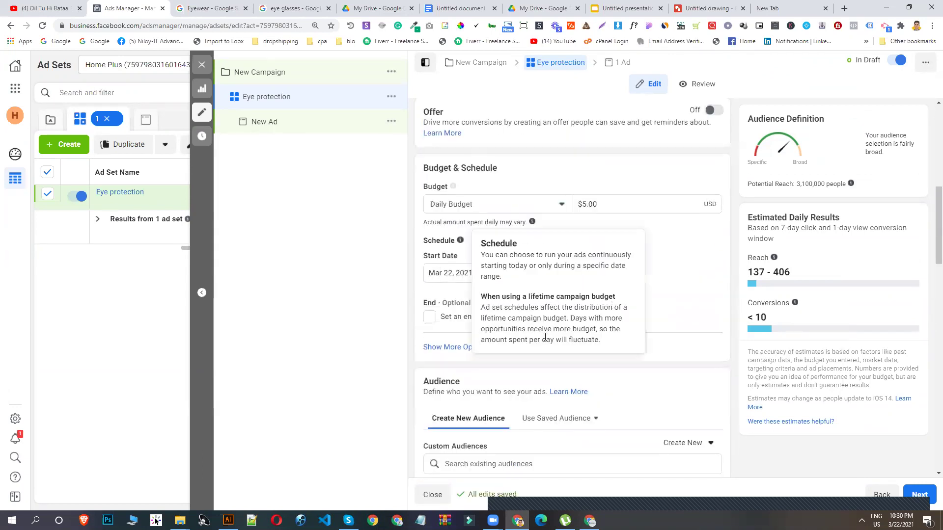
click(428, 317)
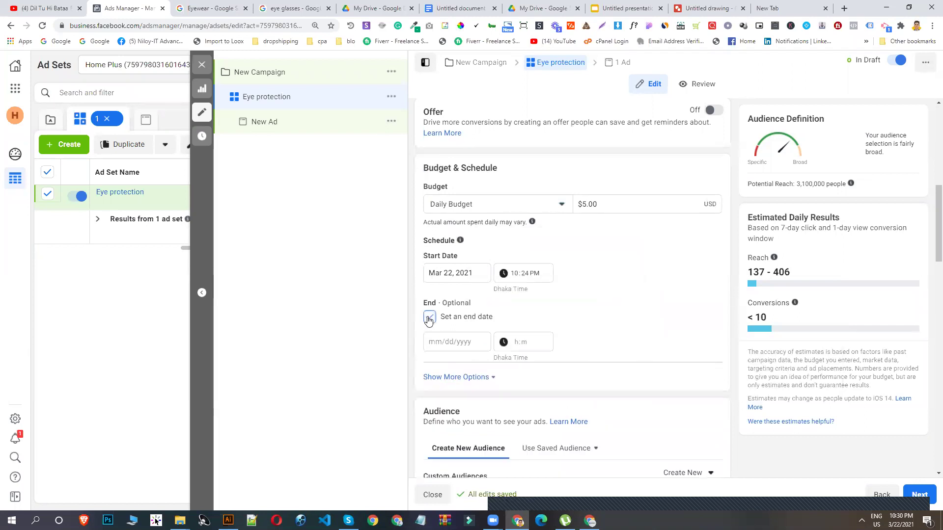
click(444, 342)
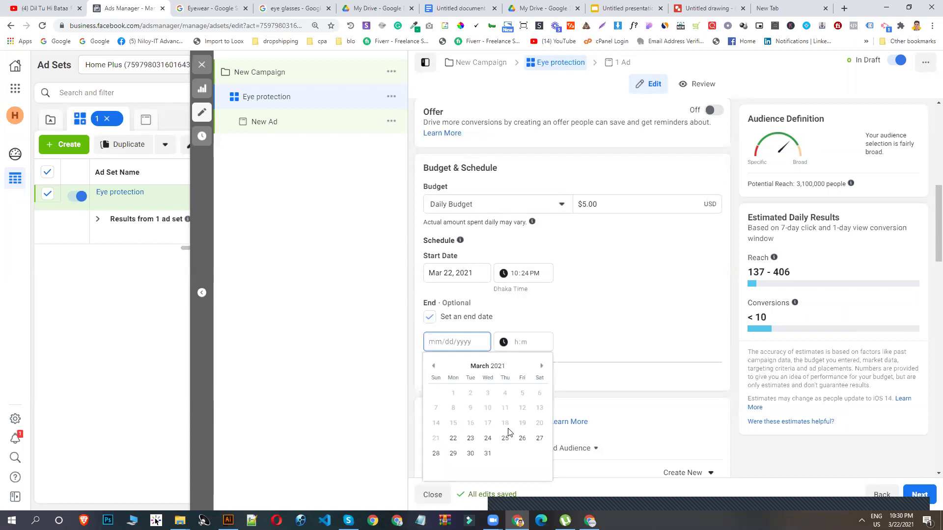
click(428, 317)
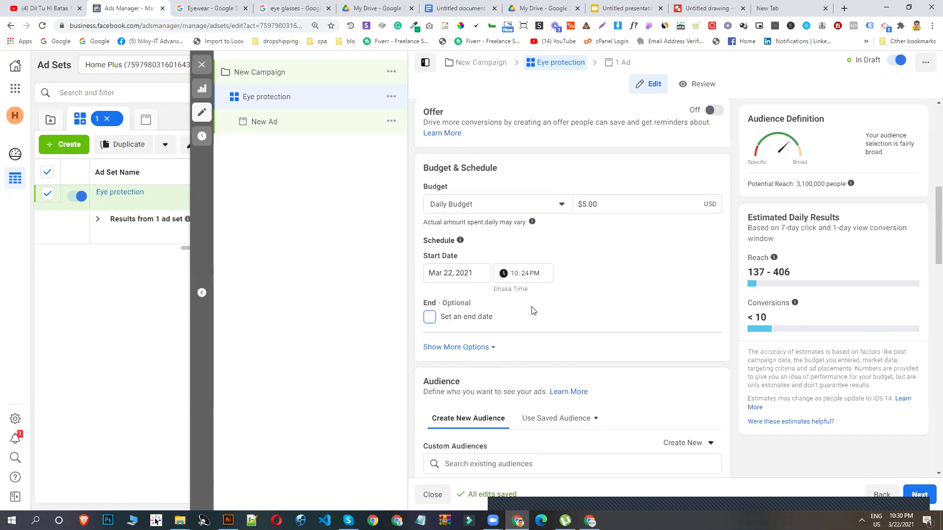
Review the Eye protection ad set's audience, placement and optimization settings.
scroll(533, 310, down, 6)
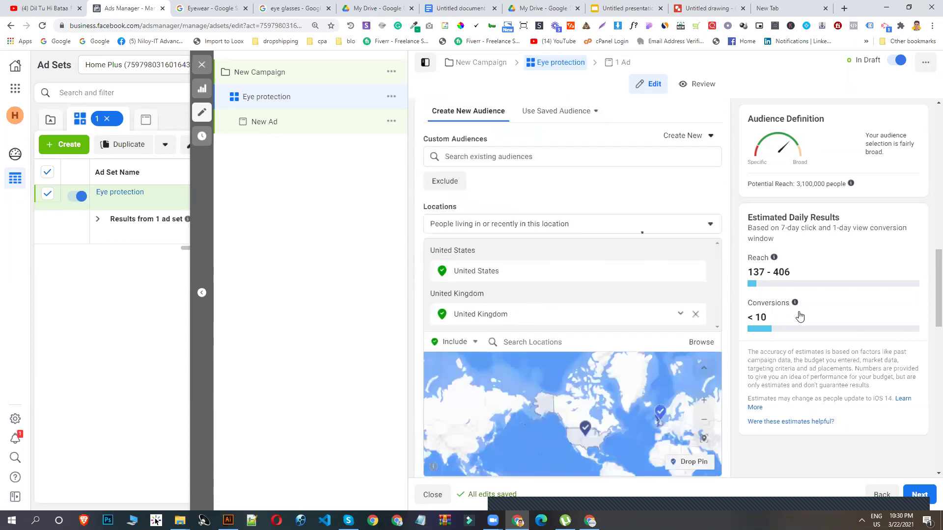
scroll(526, 305, down, 1)
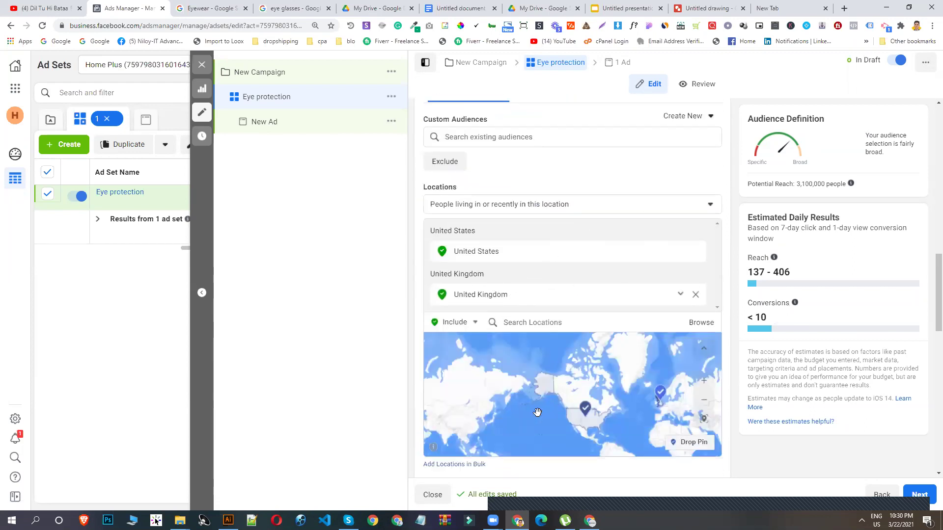
click(933, 354)
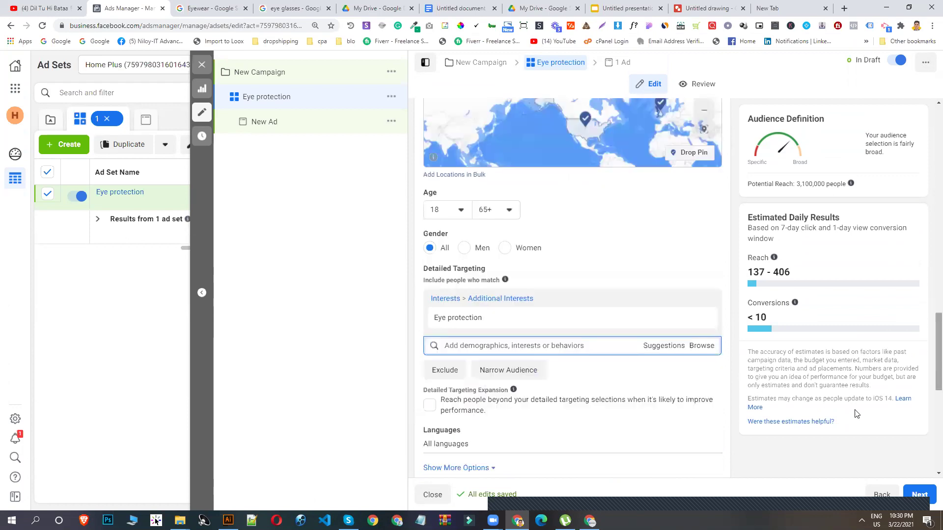
scroll(726, 335, down, 7)
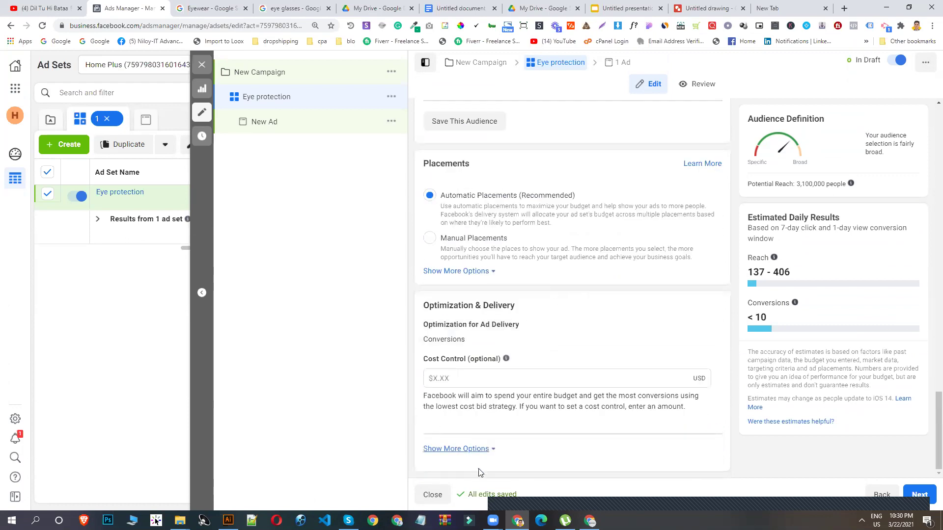
Open the New Ad and check its identity settings, keeping Use selected Page as the Instagram account.
click(278, 125)
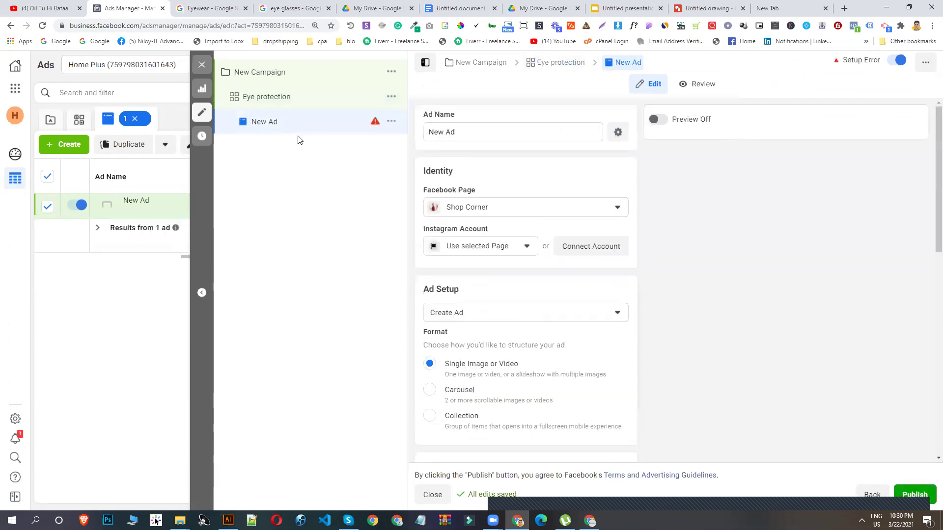
click(483, 216)
click(568, 213)
click(659, 210)
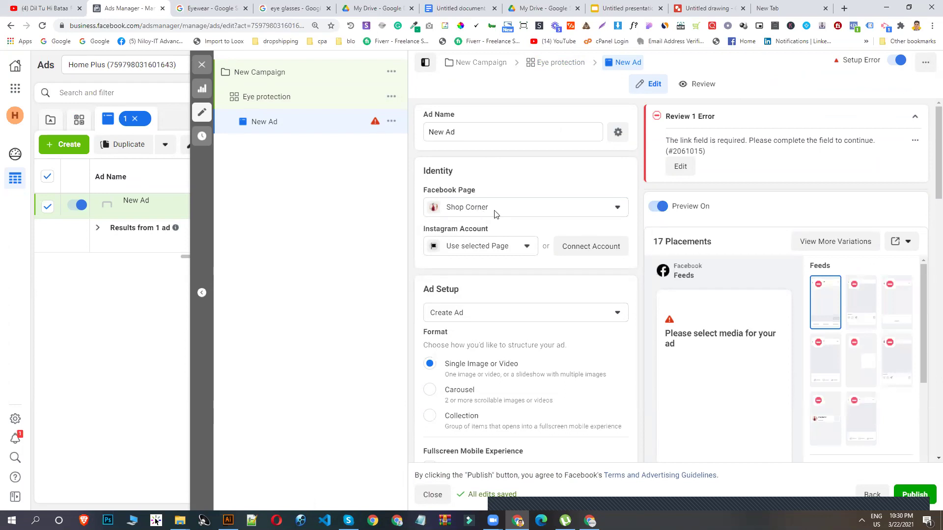
click(484, 246)
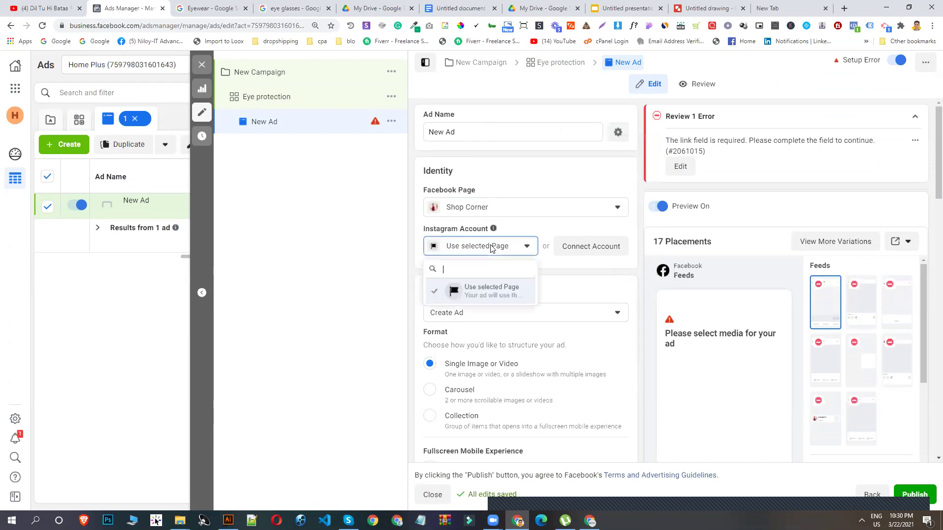
click(483, 291)
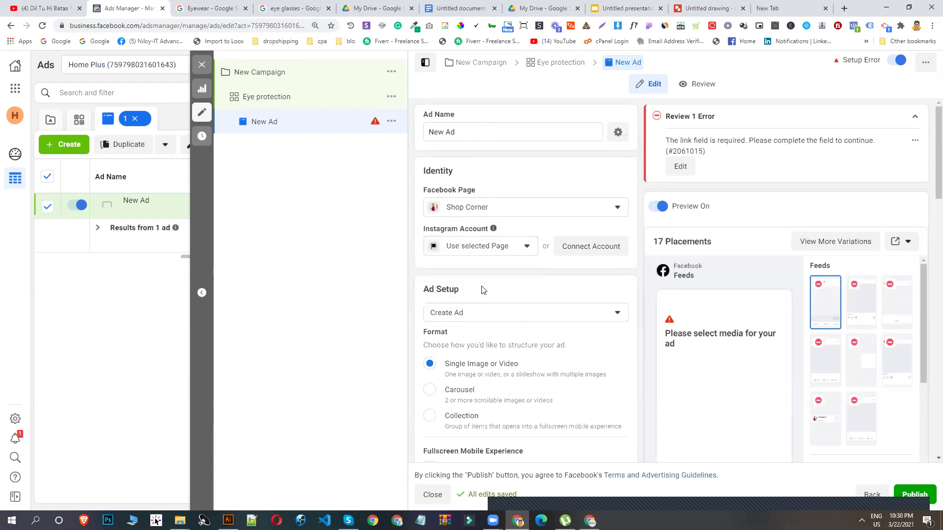
Try the Carousel format for the ad and return it to Single Image or Video.
scroll(496, 304, down, 5)
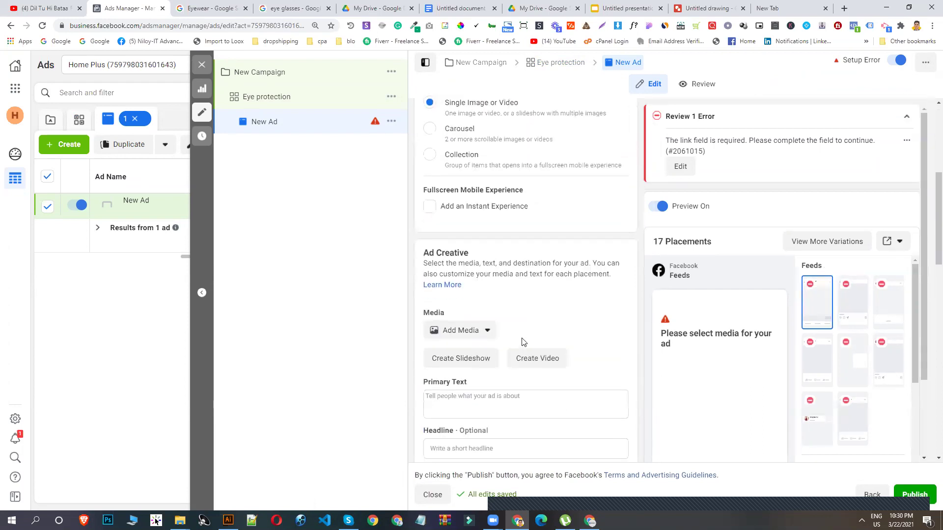
scroll(526, 305, up, 3)
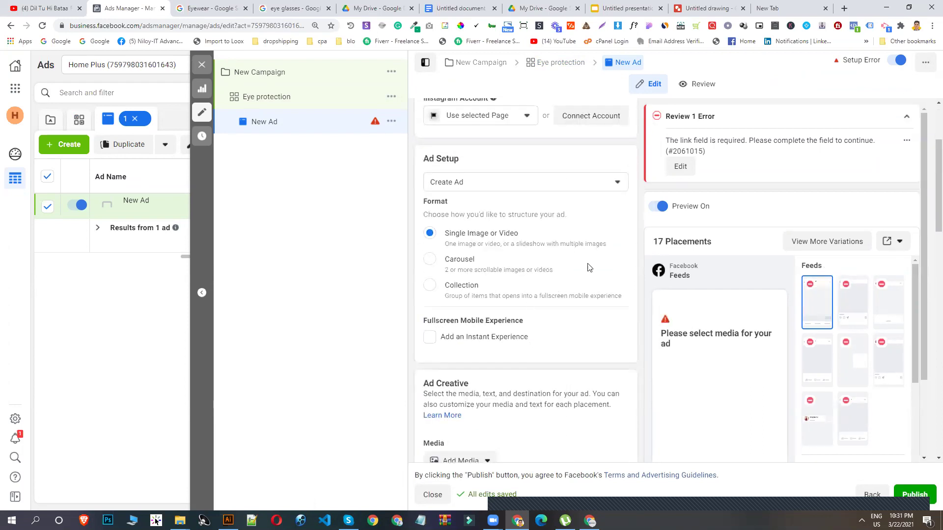
scroll(752, 320, down, 2)
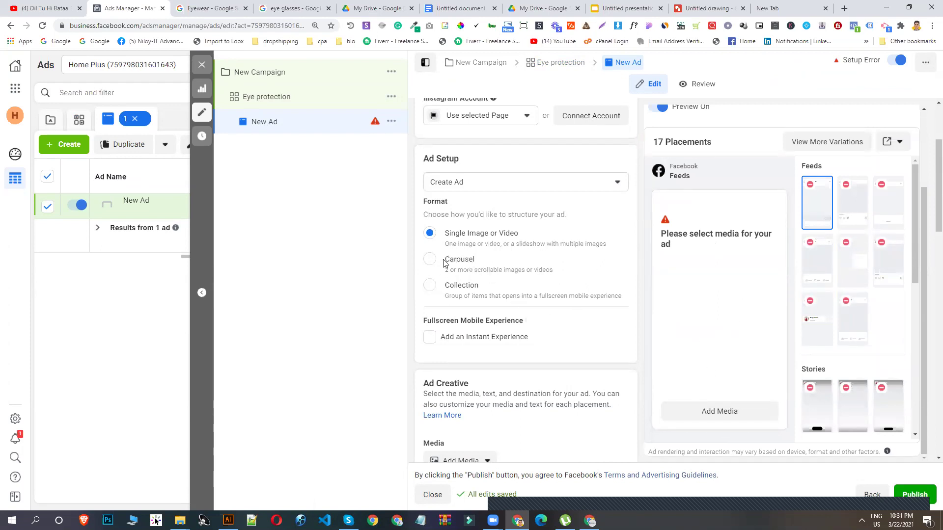
click(426, 264)
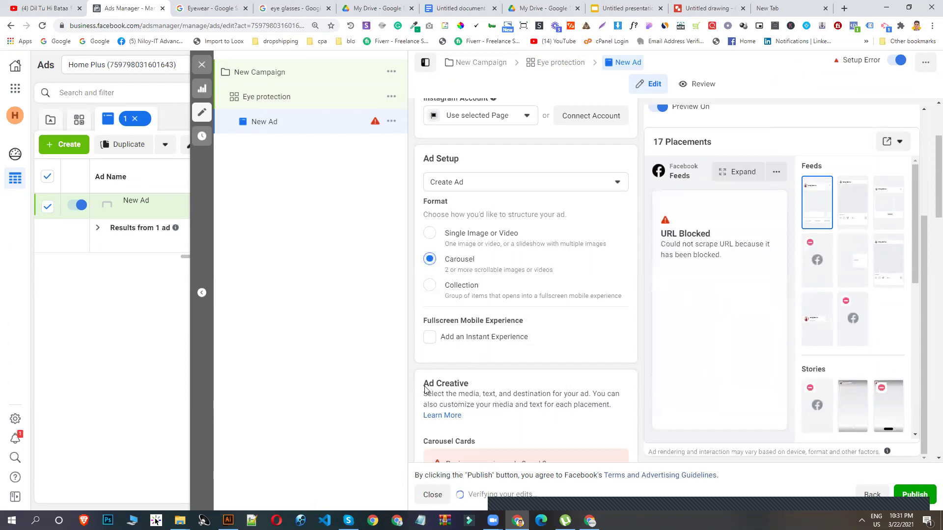
scroll(475, 414, down, 1)
scroll(475, 410, down, 5)
scroll(478, 392, up, 6)
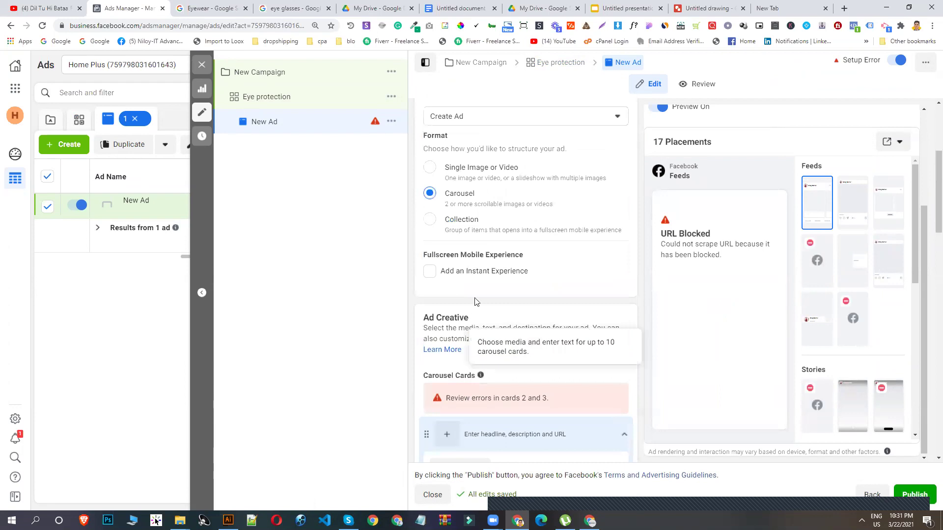
scroll(455, 247, up, 2)
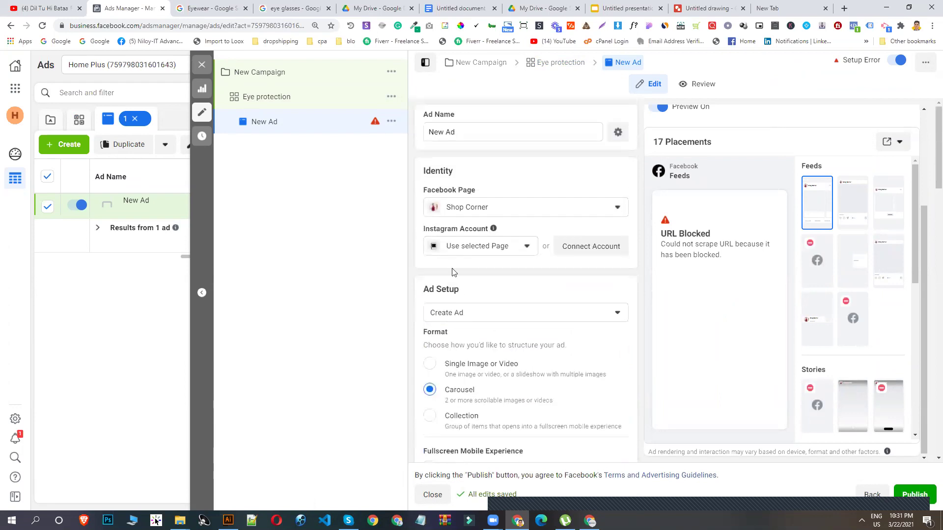
click(429, 363)
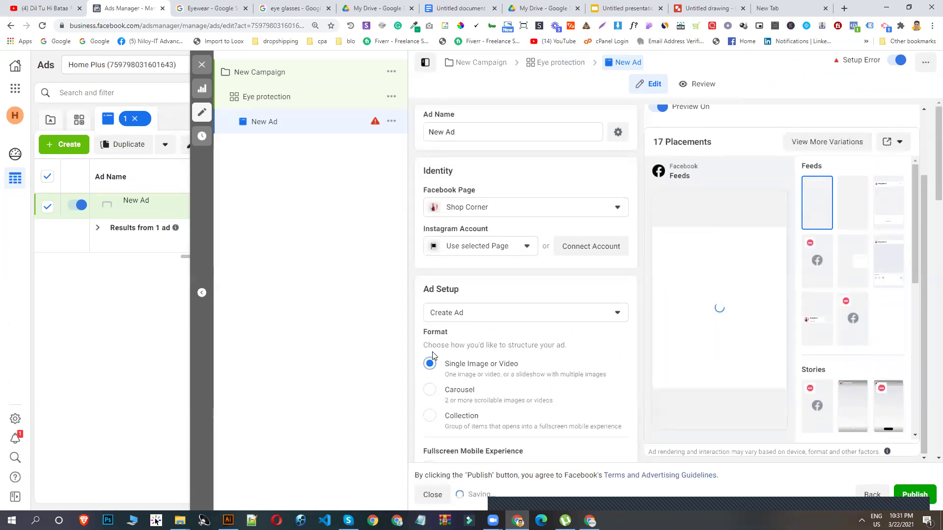
Upload the image AD-1 (6).jpg from folder 13 on drive K as the ad's media, accepting the default creative optimizations.
scroll(490, 369, down, 5)
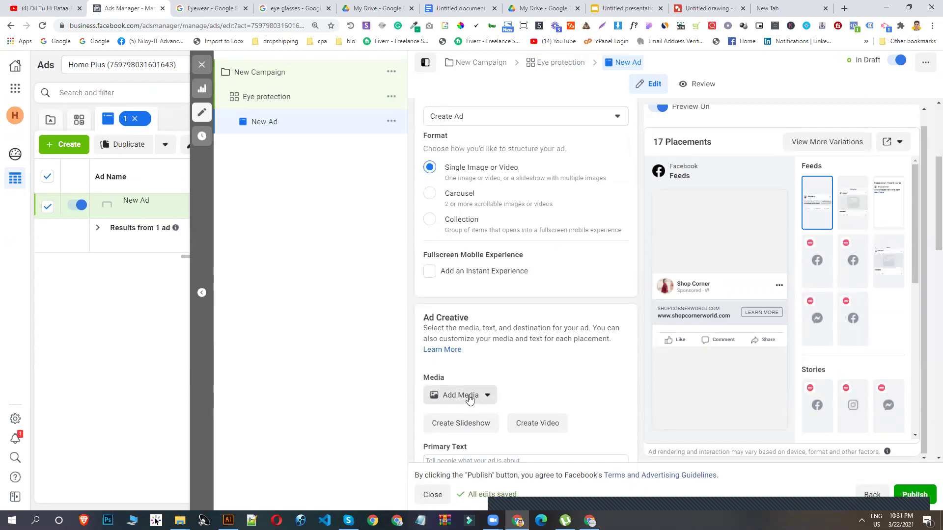
click(469, 397)
scroll(516, 293, down, 4)
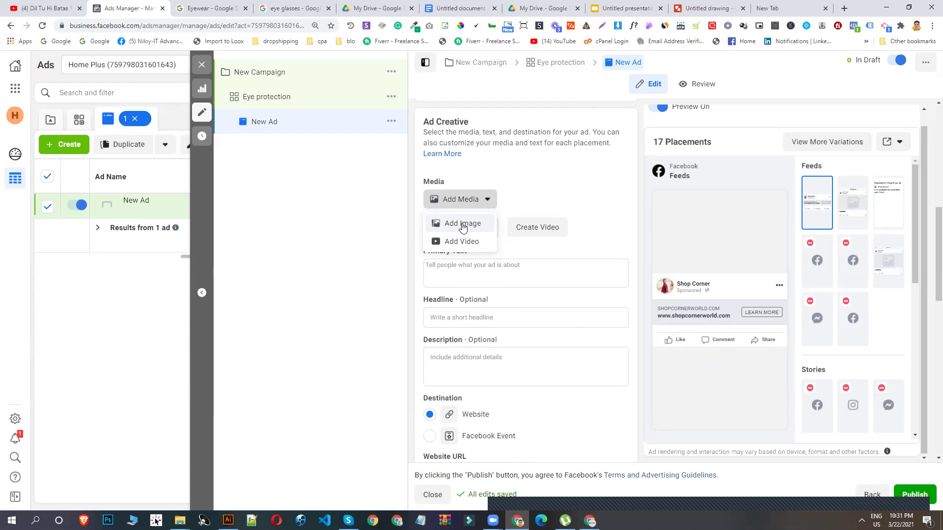
click(462, 225)
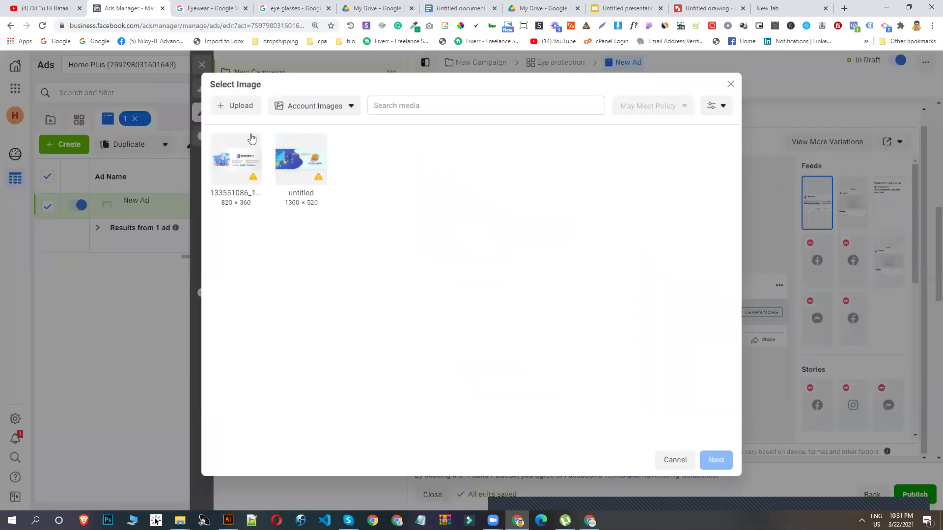
click(241, 105)
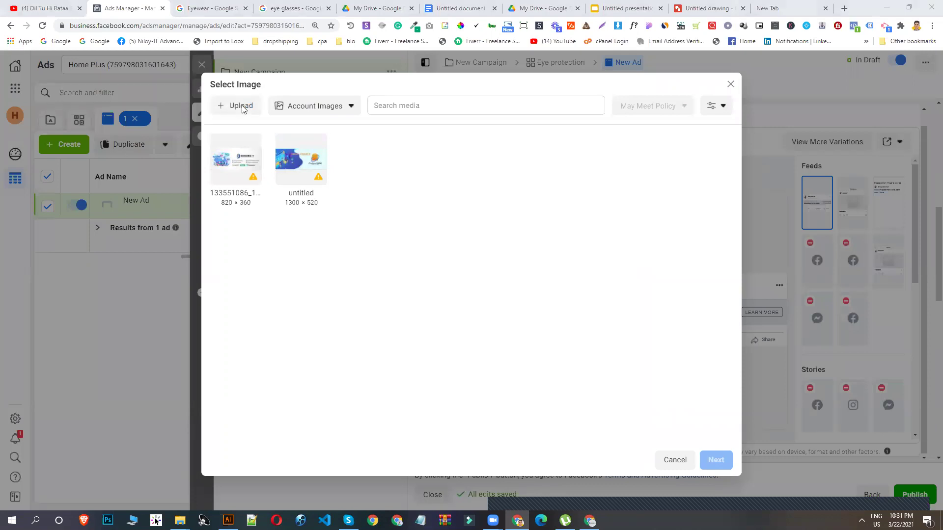
scroll(68, 288, down, 5)
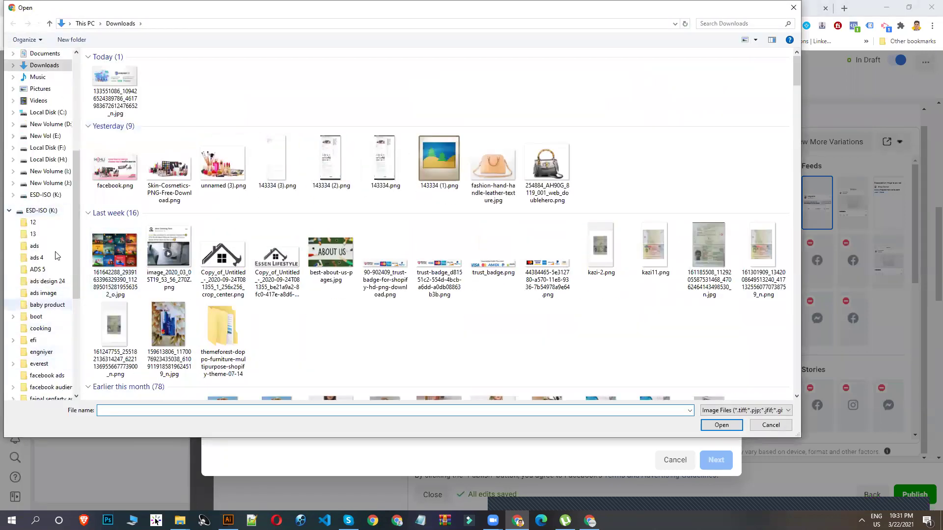
click(45, 230)
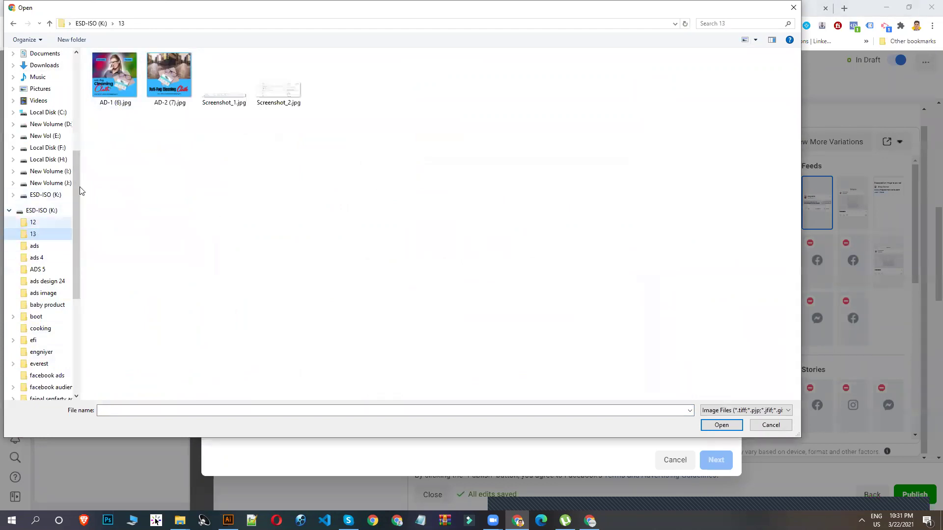
double_click(117, 73)
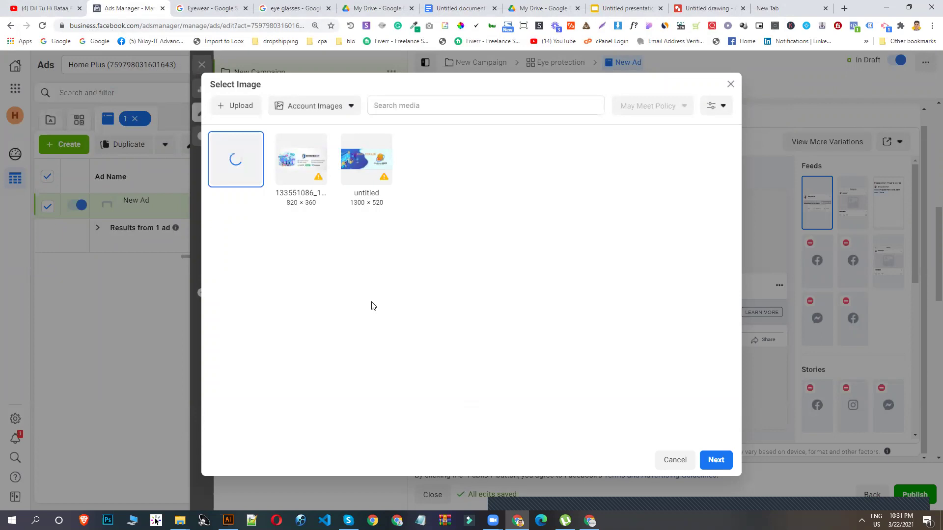
click(716, 460)
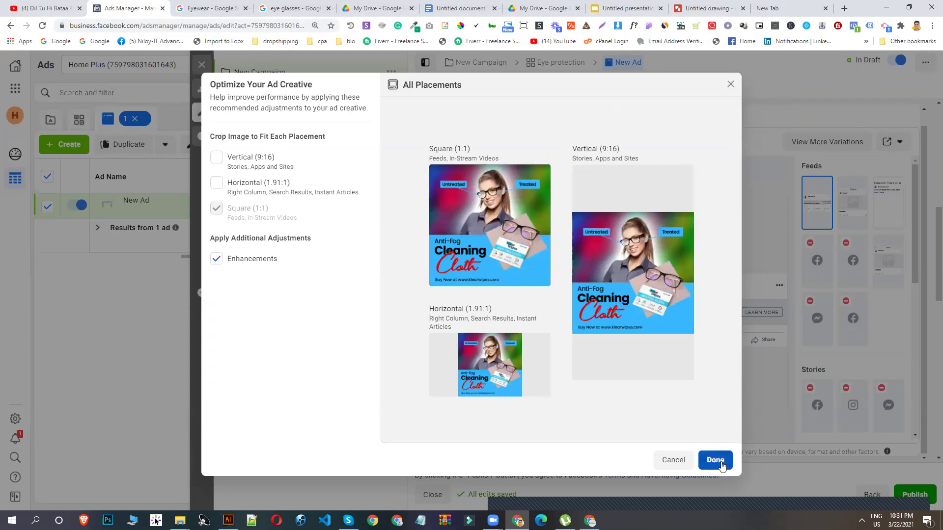
click(715, 460)
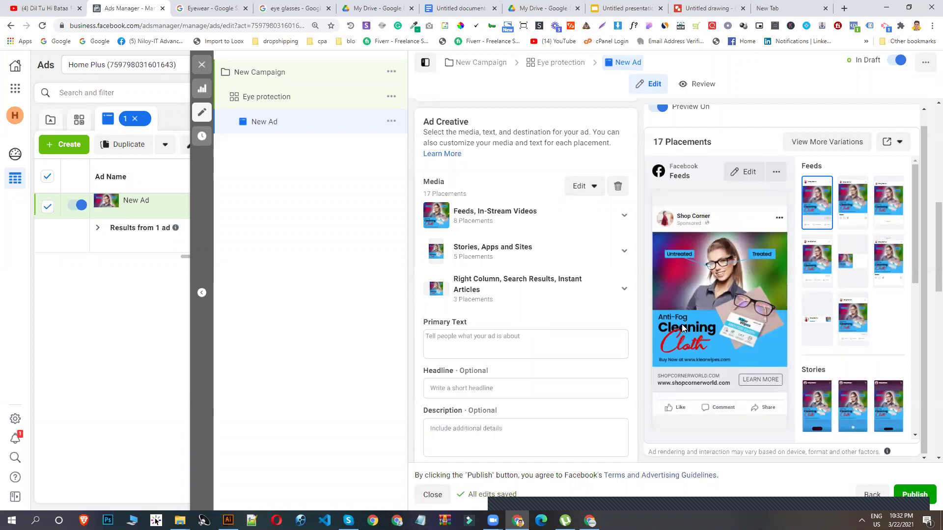
Set the ad's call to action to Shop Now.
scroll(683, 328, down, 3)
scroll(674, 344, down, 4)
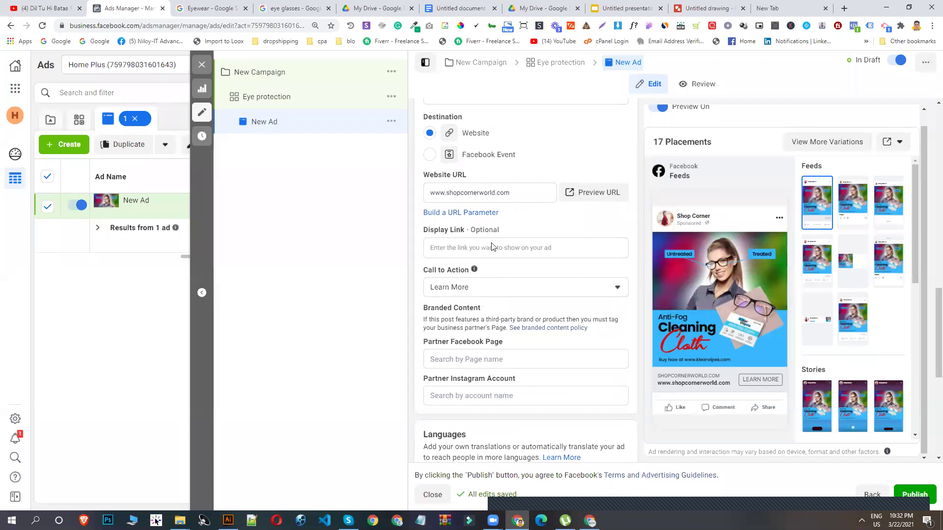
mouse_move(716, 371)
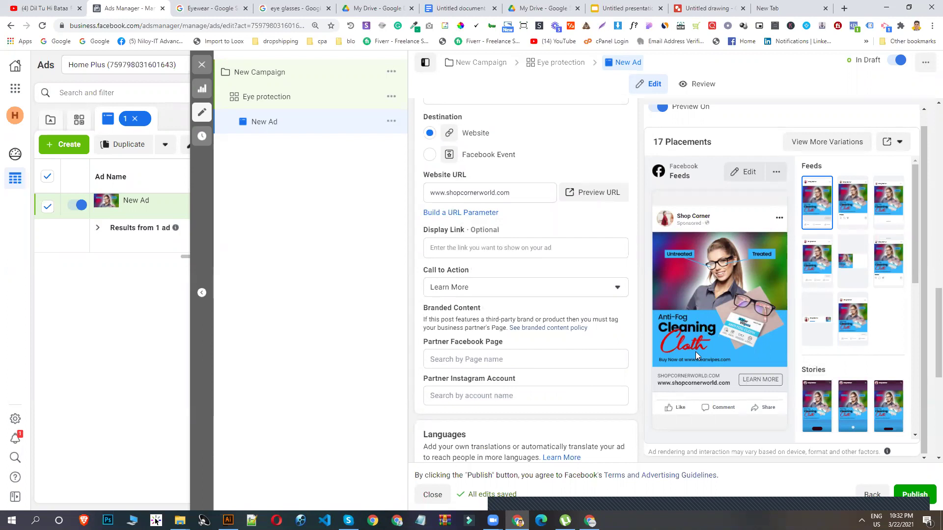
click(524, 290)
scroll(498, 390, down, 3)
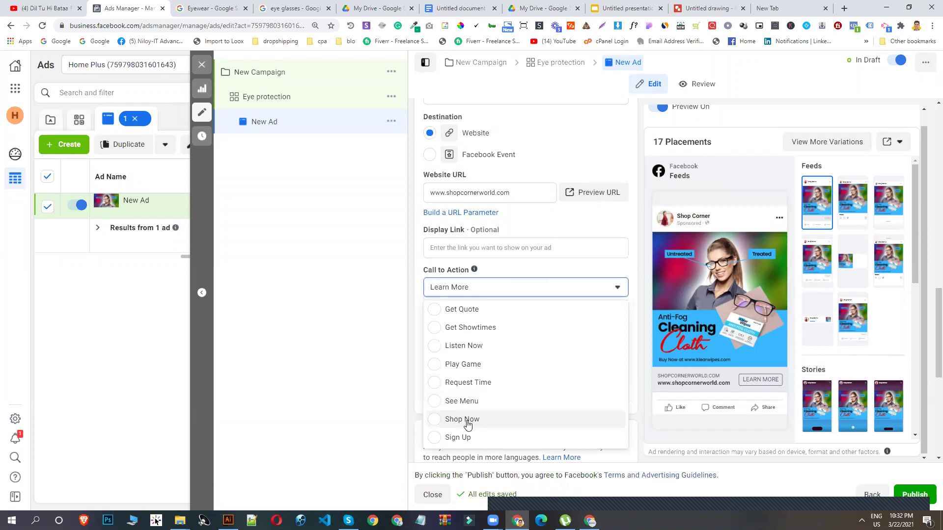
click(467, 420)
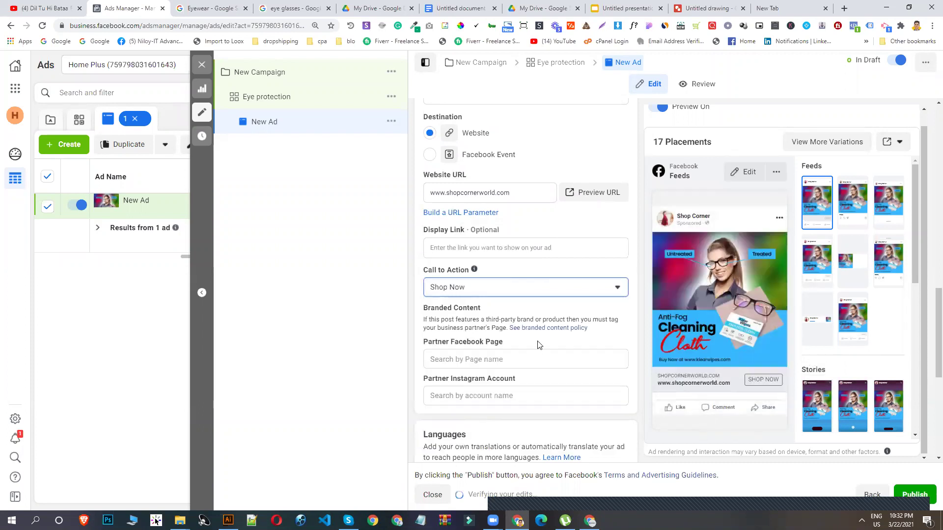
Copy the opening line of the Antifog Cloth copy document in Word into the ad's headline: "Don't Worry About Having FOGGY Glasses 🥽".
scroll(537, 346, up, 4)
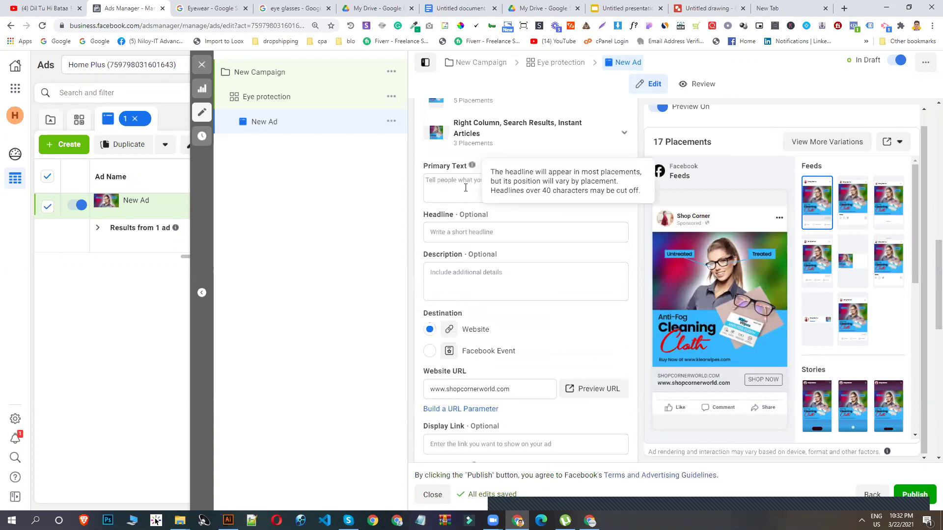
click(465, 188)
click(503, 259)
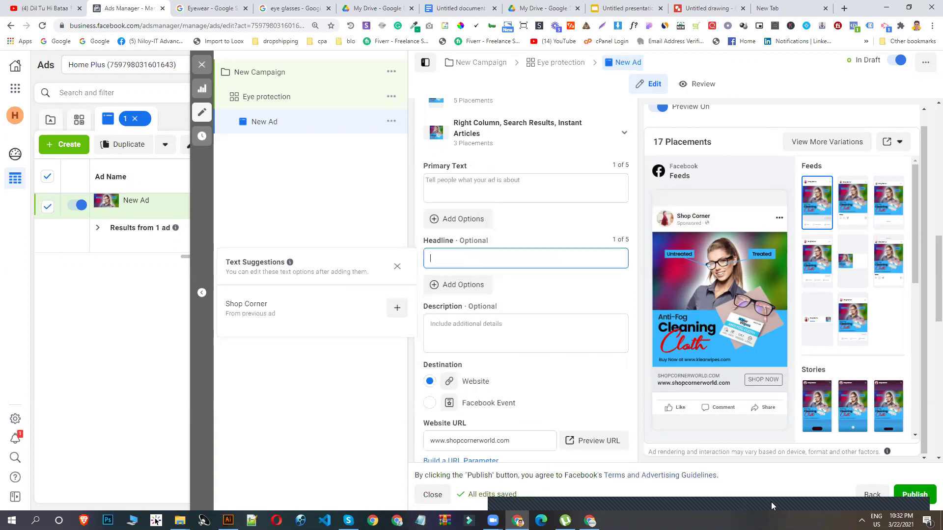
key(super+d)
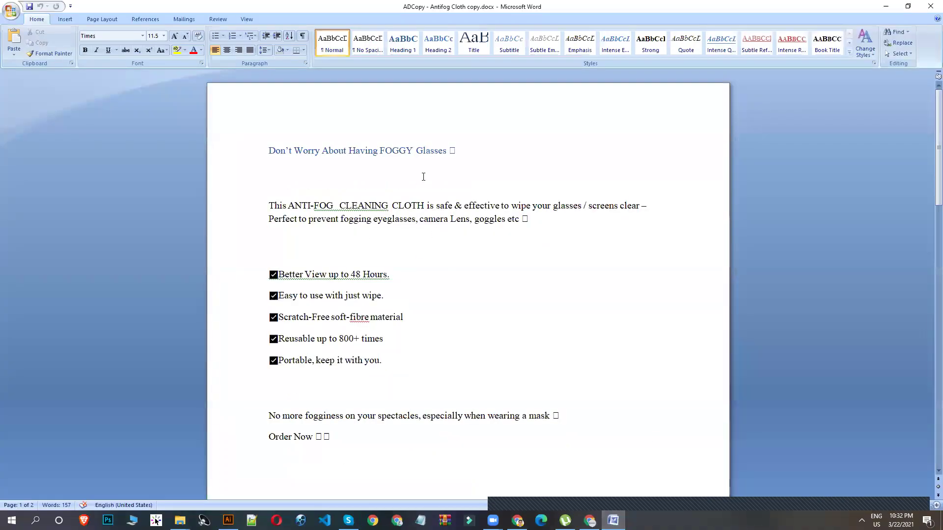
drag(487, 145, 272, 169)
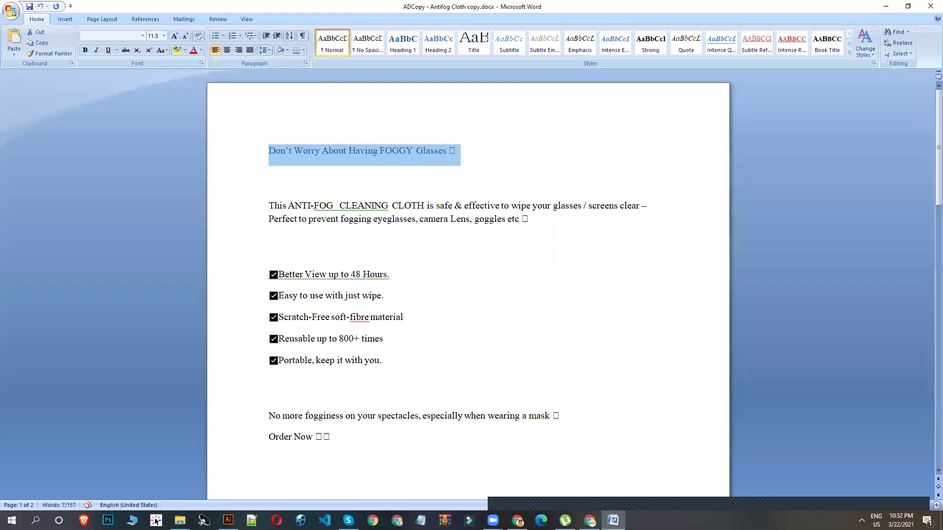
key(alt+Tab)
click(491, 256)
text(Don’t Worry About Having FOGGY Glasses 🥽)
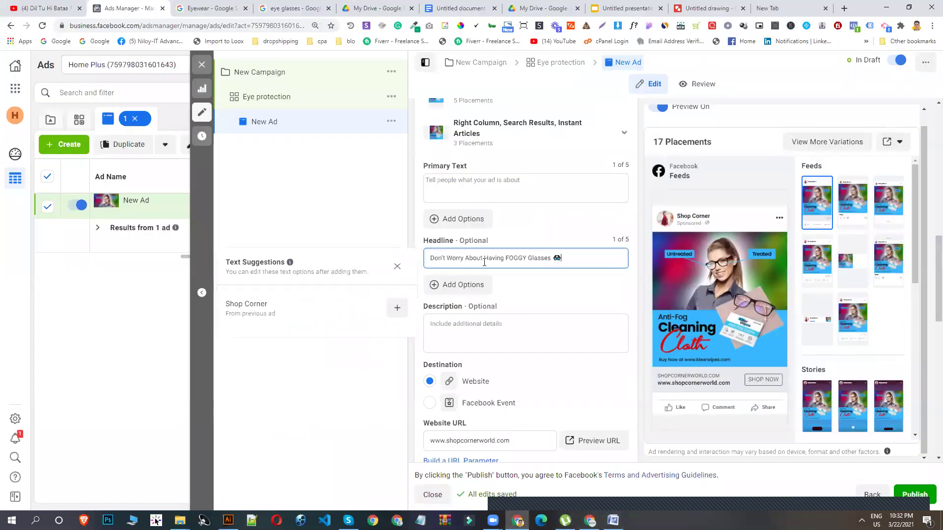
click(570, 280)
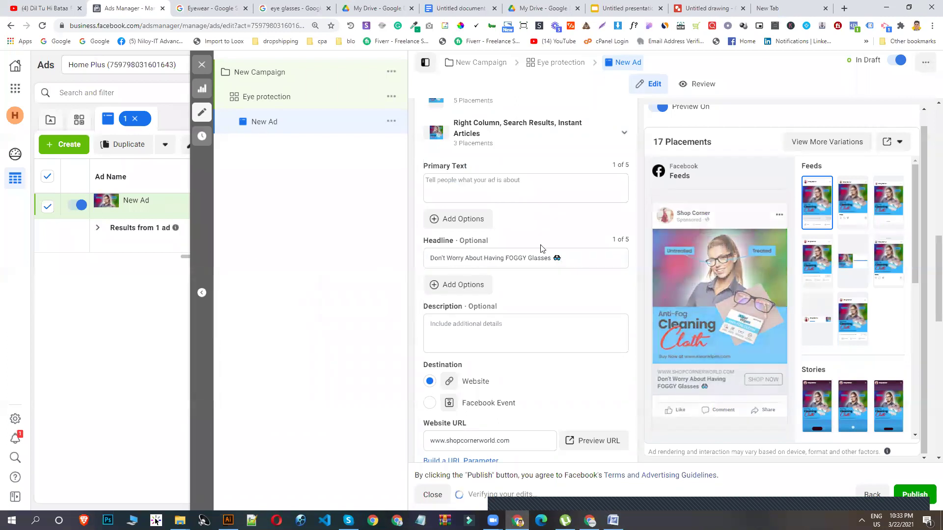
Copy the Antifog Cloth copy document's body in Word, from "This ANTI-FOG CLEANING CLOTH" through "Order Now", into the ad's primary text.
click(512, 196)
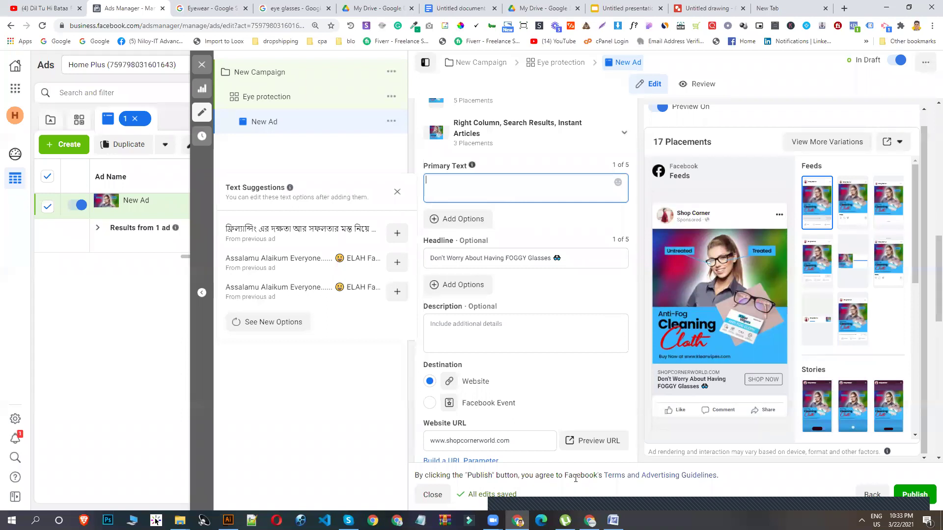
key(alt+Tab)
drag(271, 205, 378, 441)
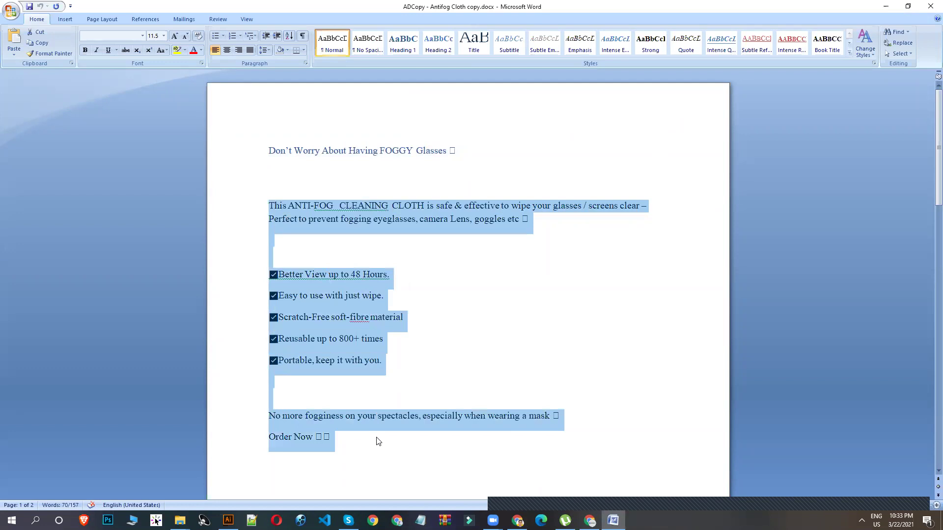
click(886, 5)
click(444, 188)
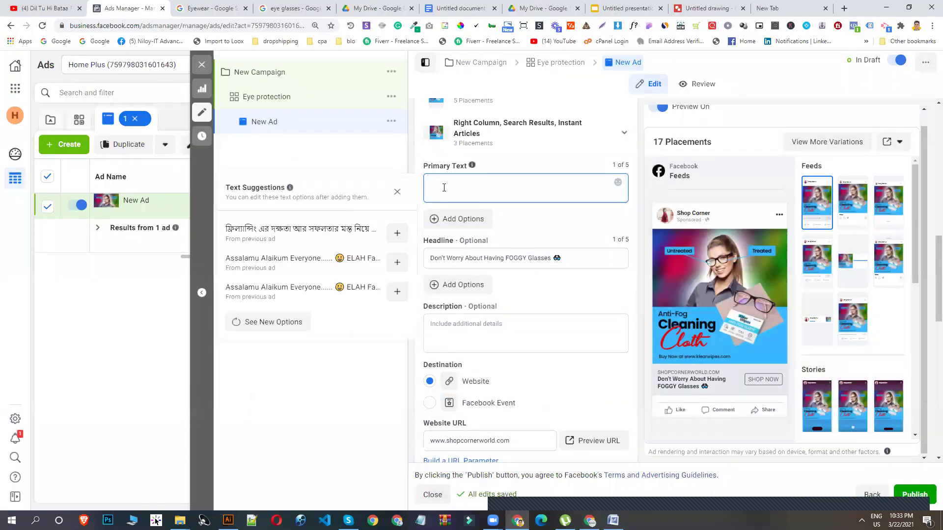
text(This ANTI-FOG  CLEANING CLOTH is safe & effective to wipe your glasses / screens clear – Perfect to prevent fogging eyeglasses, camera Lens, goggles etc 🤓   ✅ Better View up to 48 Hours. ✅ Easy to use with just wipe. ✅ Scratch-Free soft-fibre material ✅ Reusable up to 800+ times ✅ Portable, keep it with you.   No more fogginess on your spectacles, especially when wearing a mask 😍 Order Now 🎁🎁)
click(566, 334)
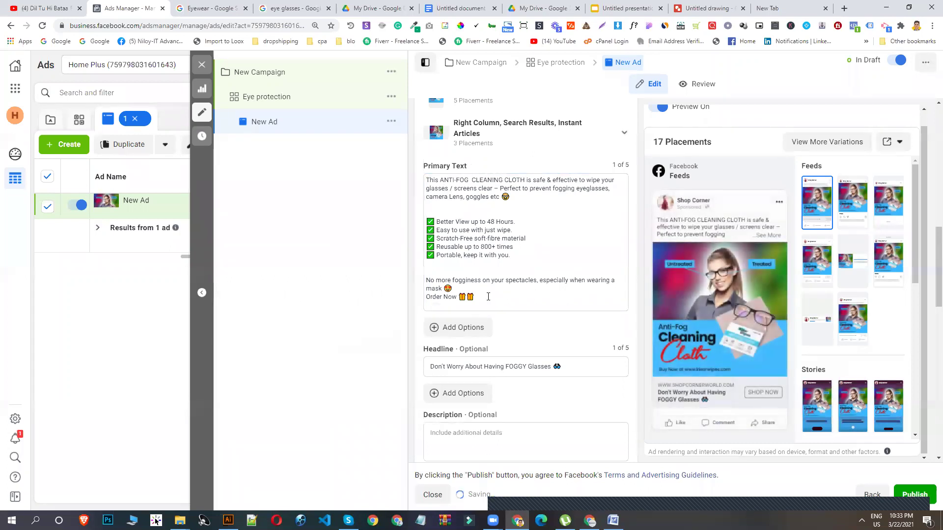
click(489, 298)
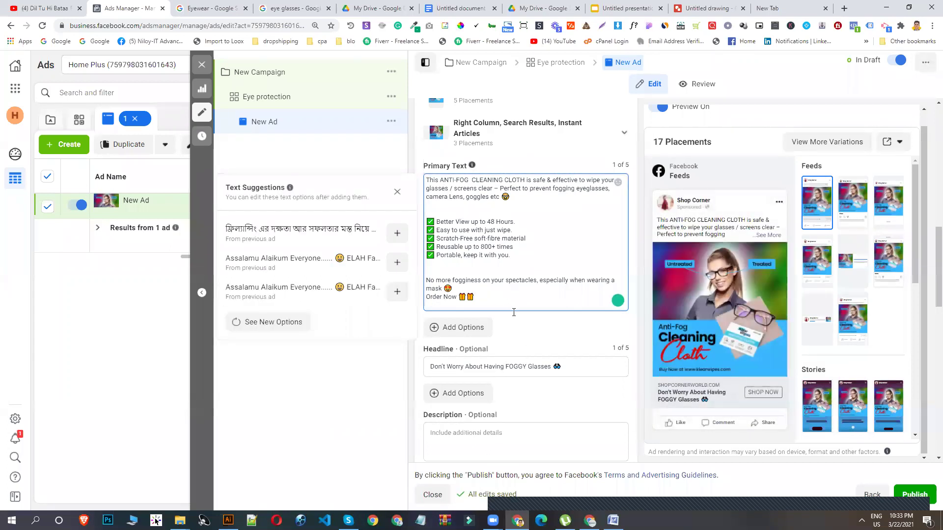
scroll(492, 196, down, 3)
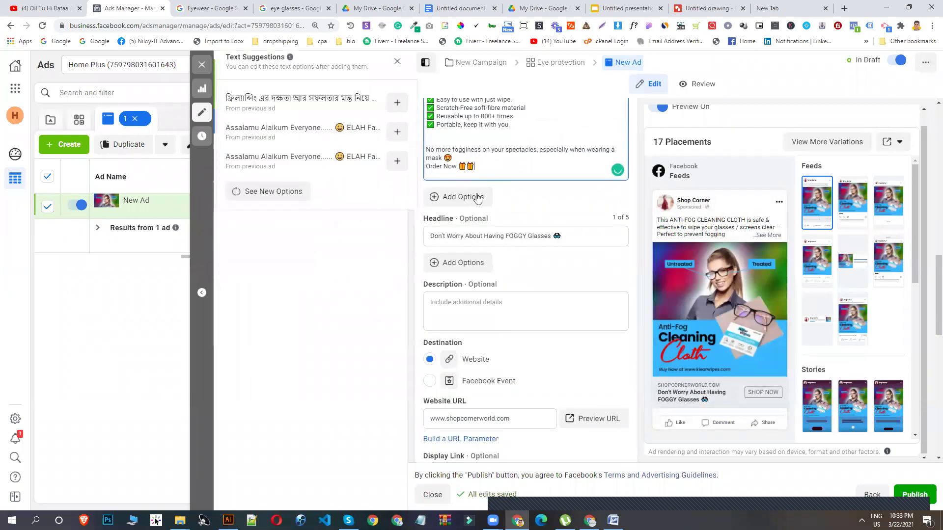
click(517, 422)
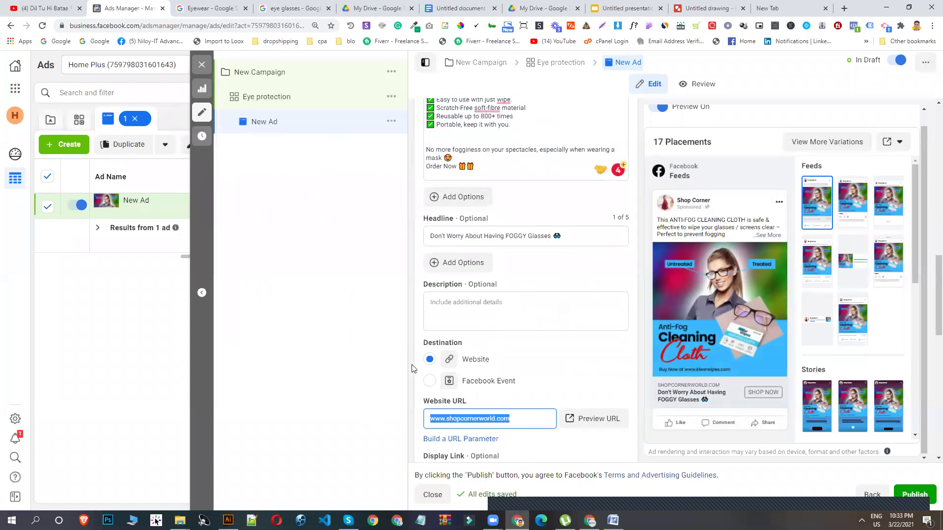
click(487, 167)
text(www.shopcornerworld.com)
click(608, 352)
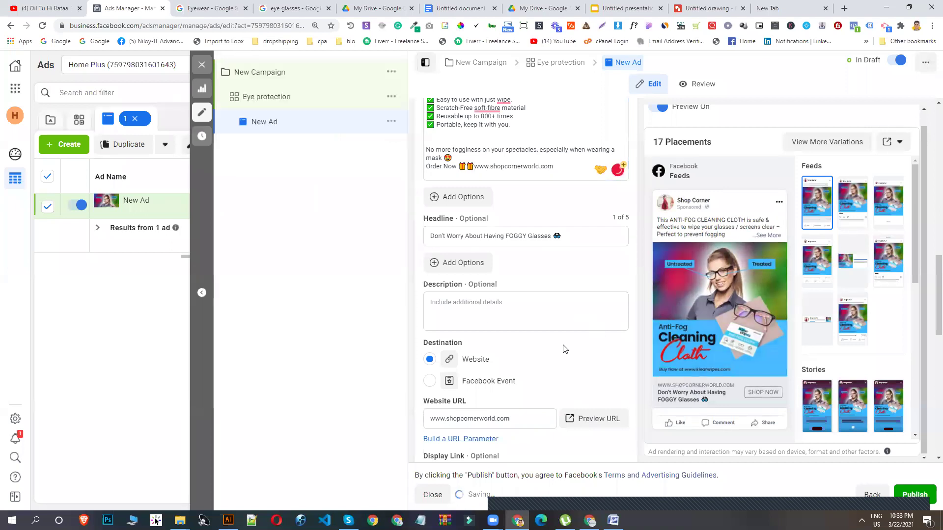
scroll(562, 347, up, 4)
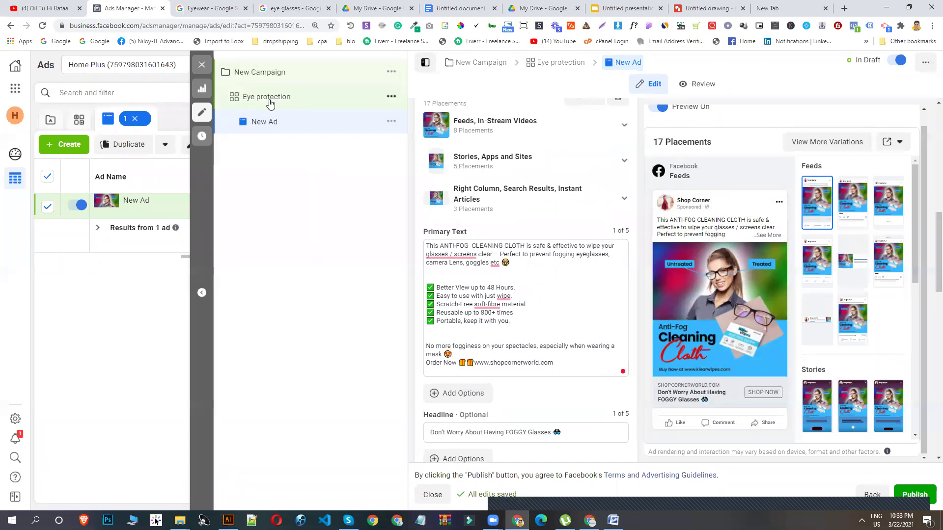
scroll(519, 162, up, 10)
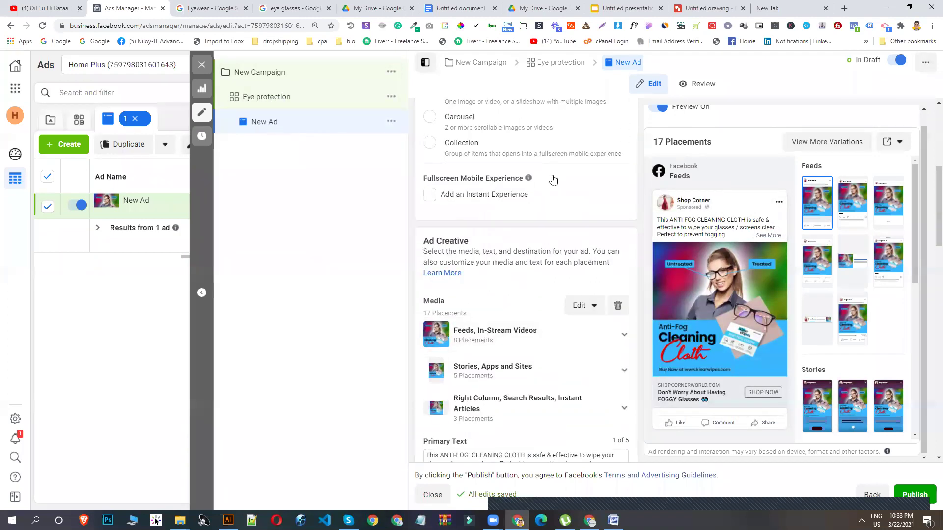
Rename the new ad as "ads design 1".
triple_click(478, 131)
text(a)
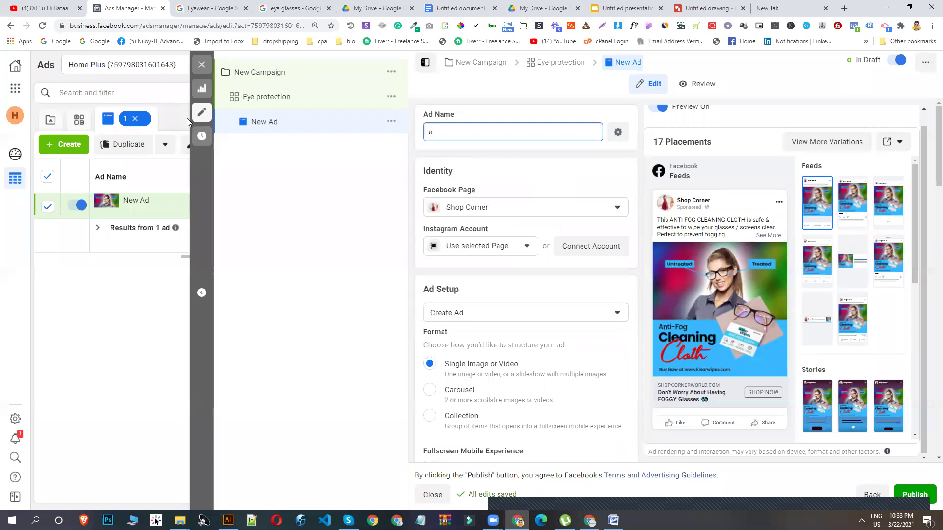
text(ds design 1)
Review the ad's creative, headline and destination settings, and publish the campaign.
scroll(507, 305, down, 1)
scroll(508, 305, down, 6)
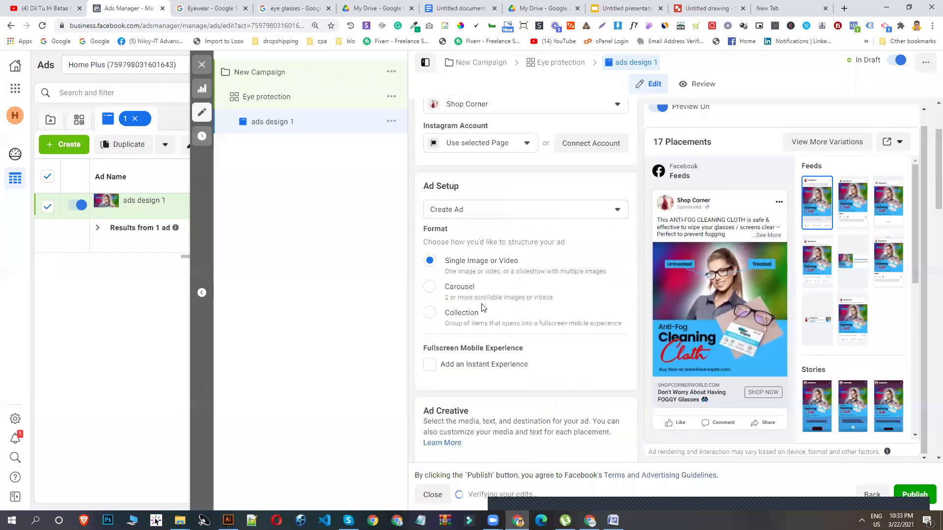
scroll(558, 390, down, 6)
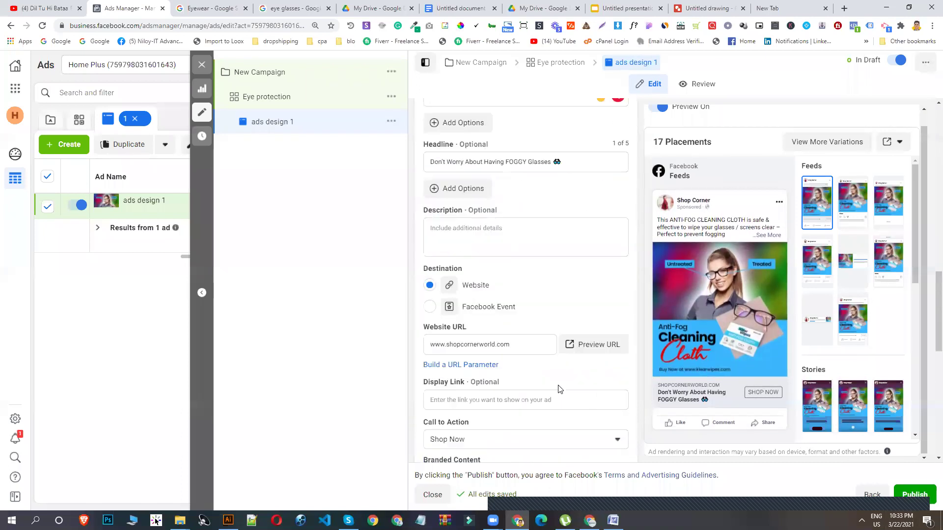
click(925, 494)
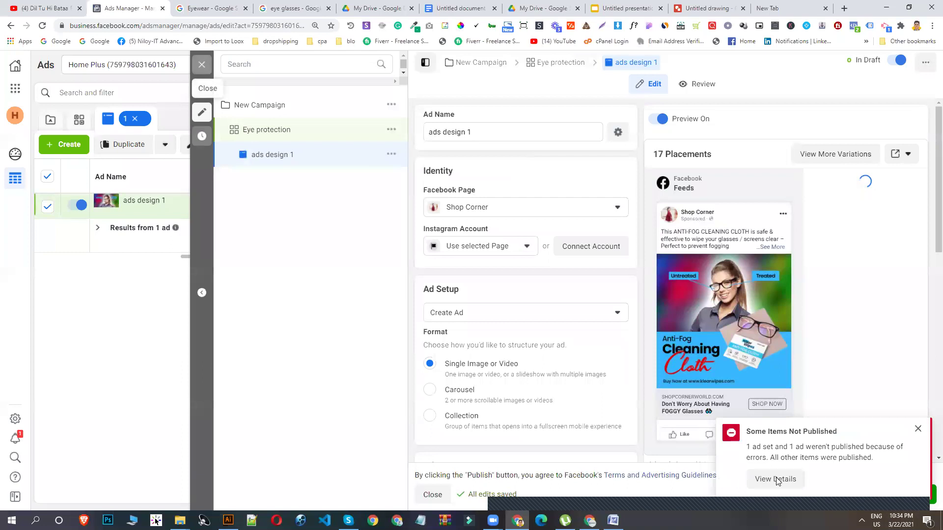
click(777, 480)
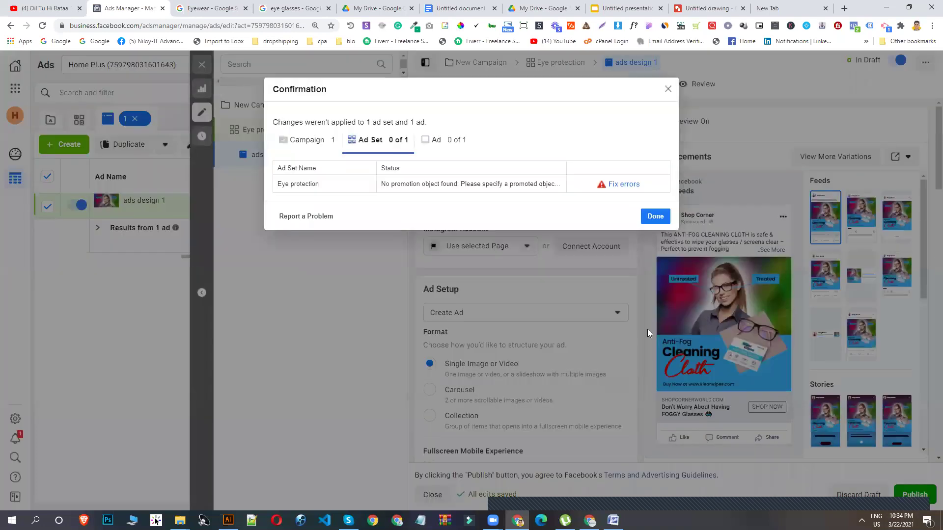
click(614, 190)
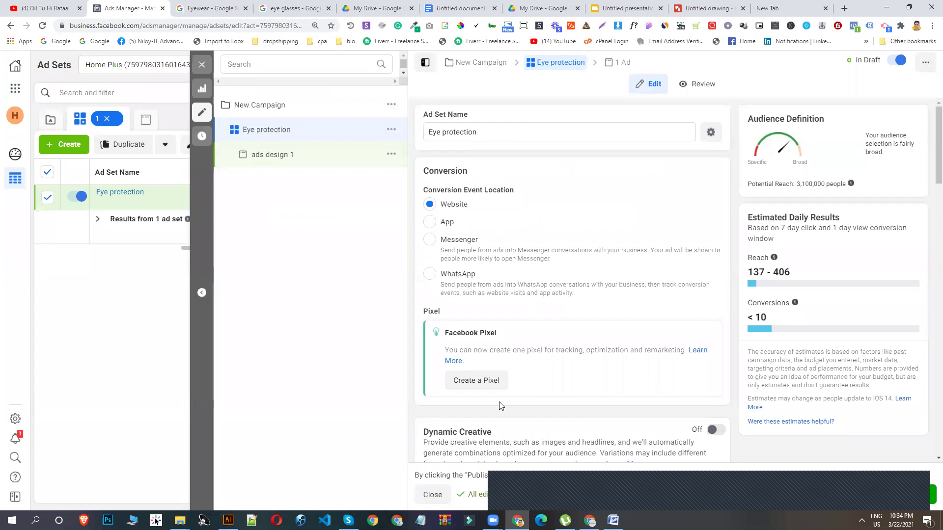
click(480, 382)
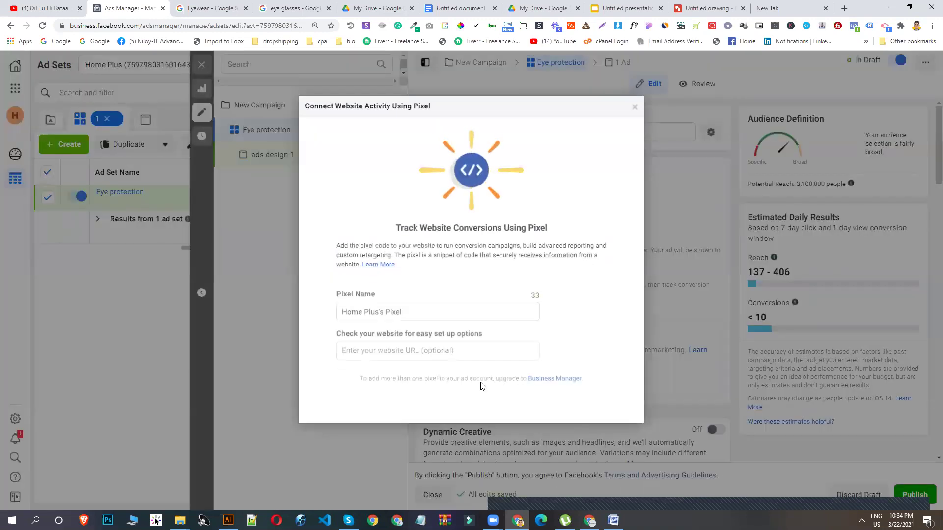
click(626, 412)
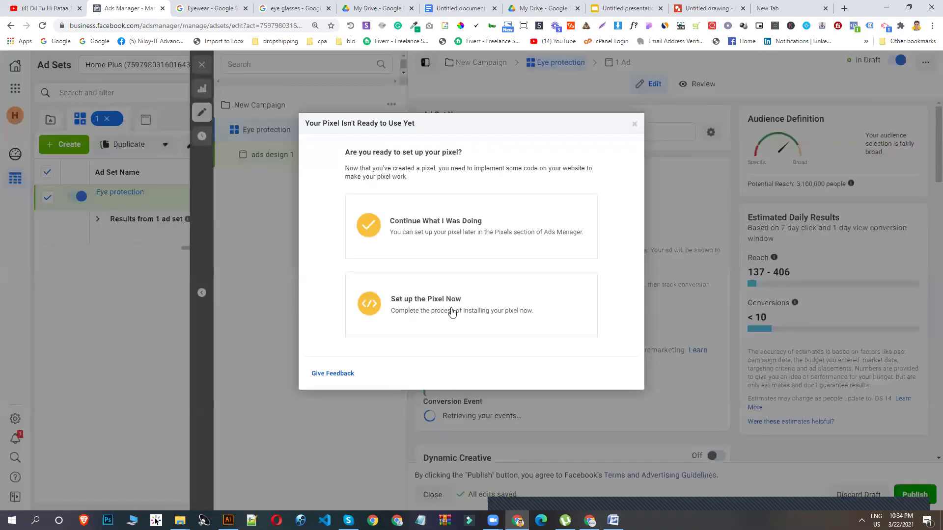
click(451, 309)
click(608, 430)
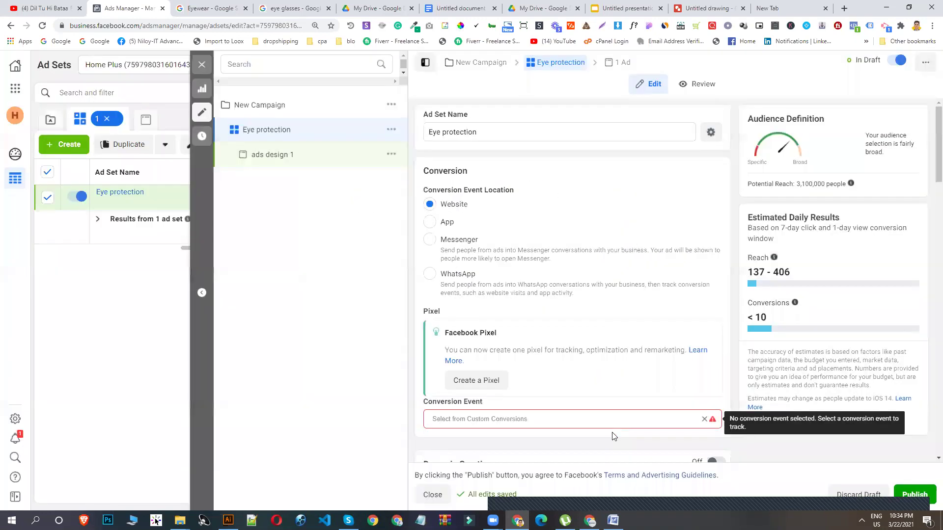
Set the ad set's conversion event to Purchase.
click(612, 423)
scroll(509, 454, down, 3)
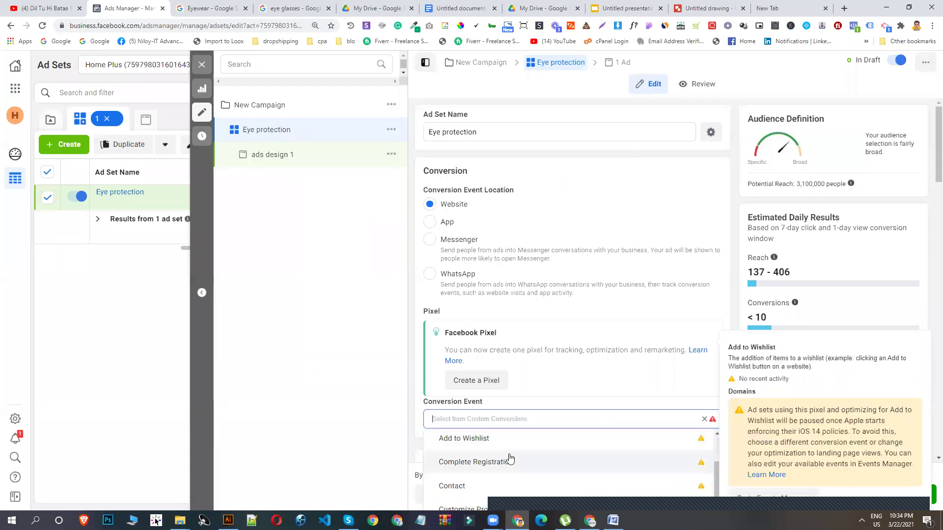
scroll(508, 456, down, 8)
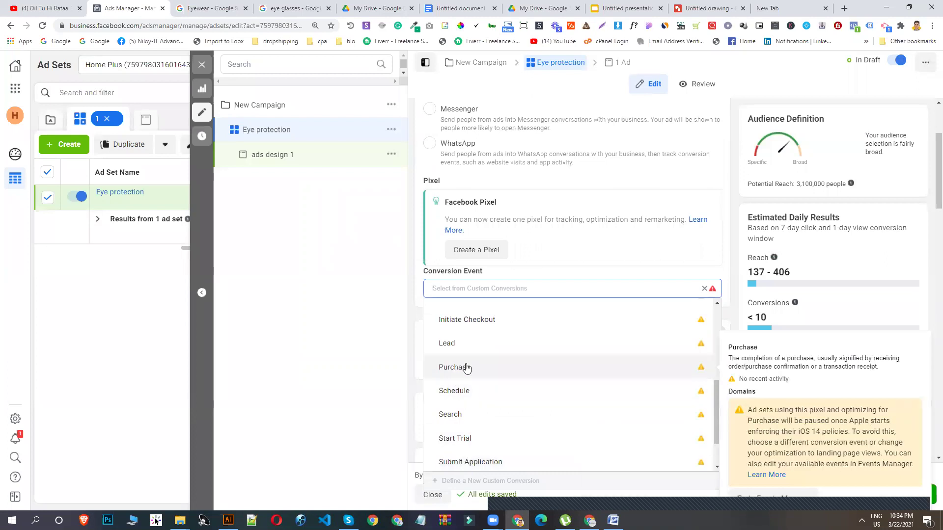
click(467, 373)
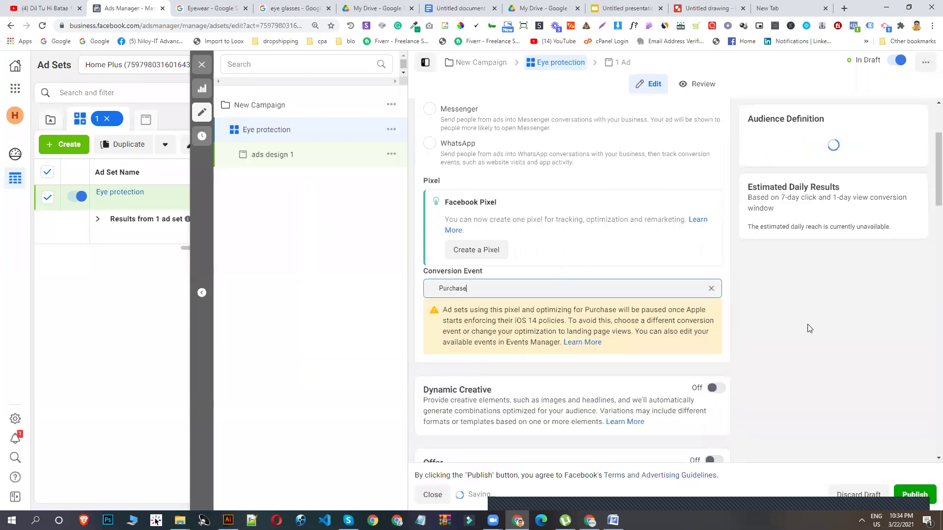
Return to ads design 1, check its Instagram account choices, and publish the pending ad set and ad.
click(271, 157)
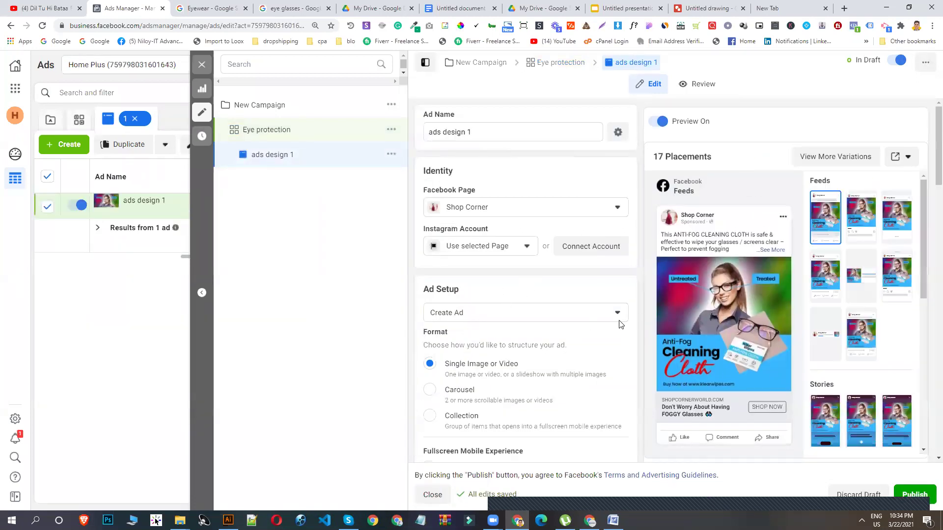
click(509, 250)
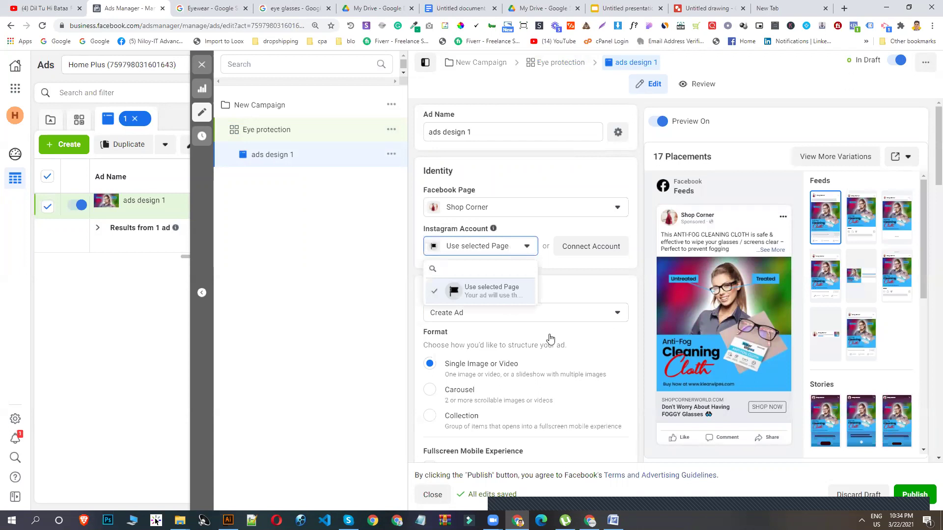
click(553, 275)
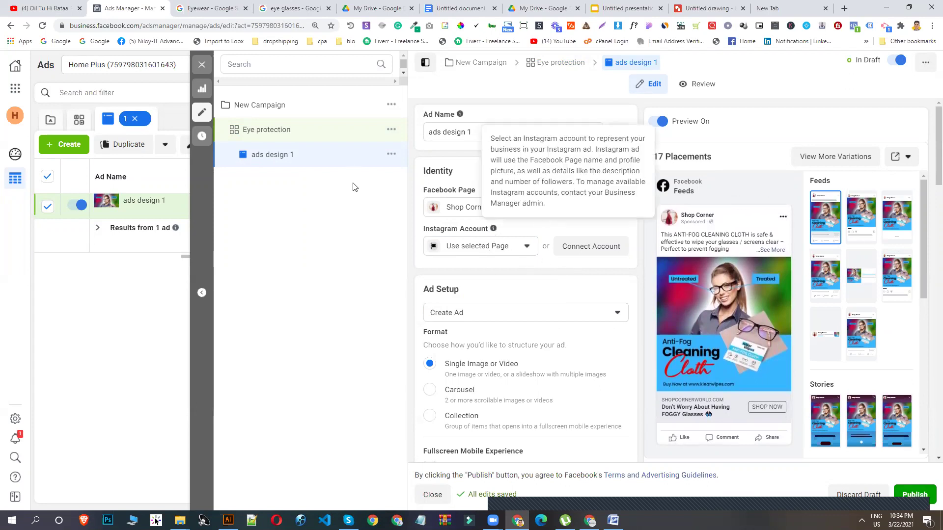
click(909, 497)
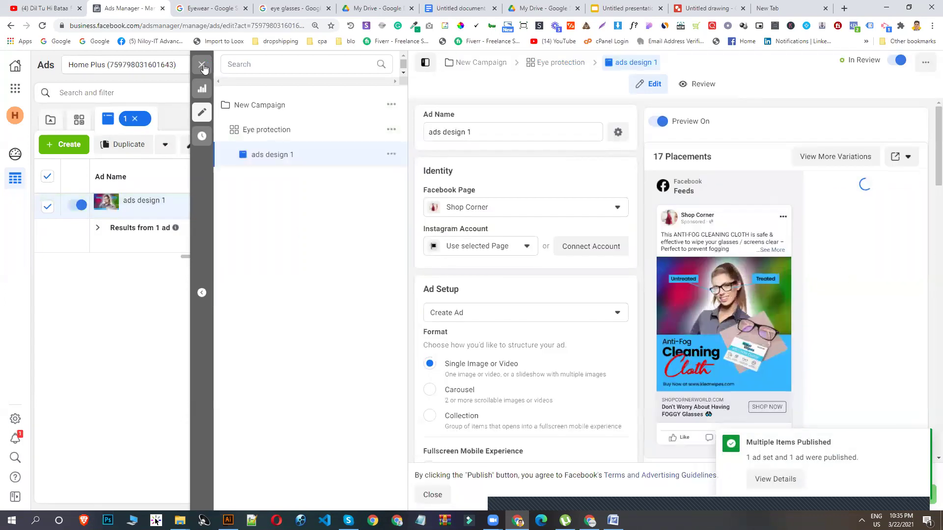
Close the editor and look through the campaign, ad set and ad listings of the published campaign.
click(202, 65)
click(386, 122)
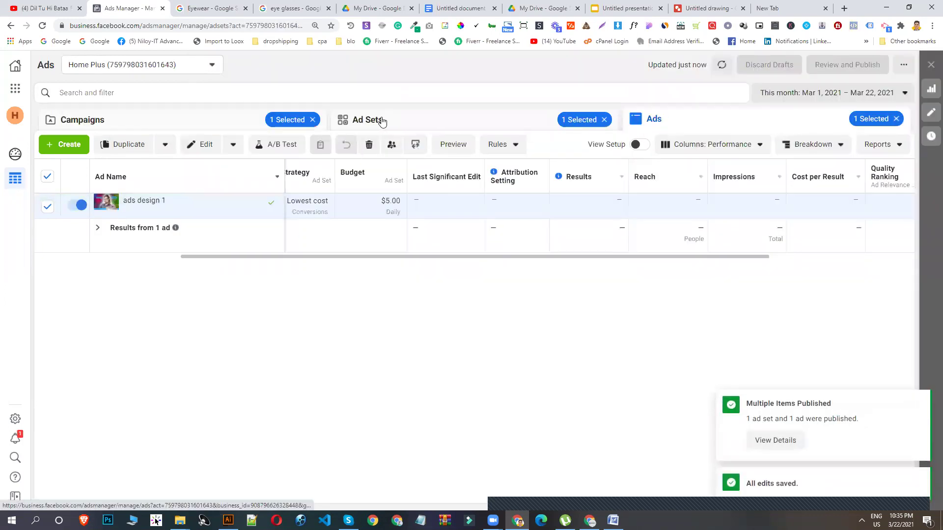
click(205, 120)
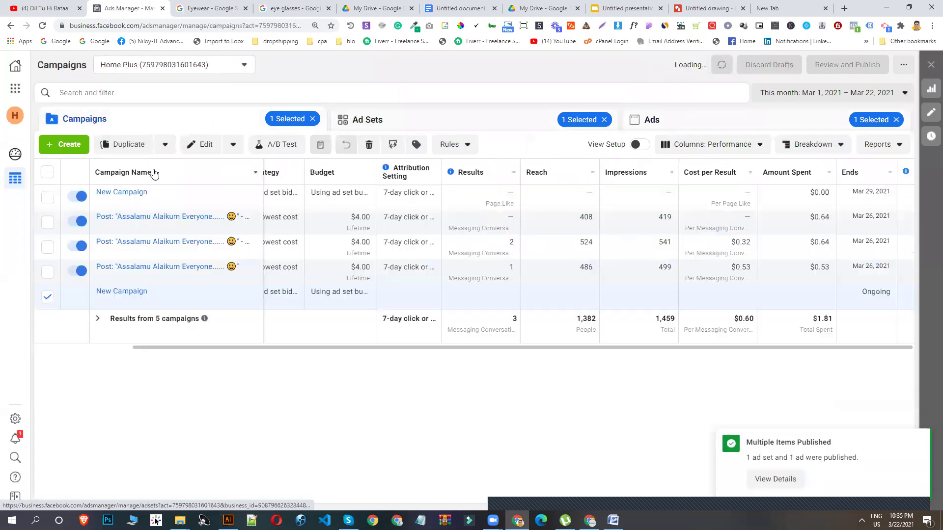
click(452, 126)
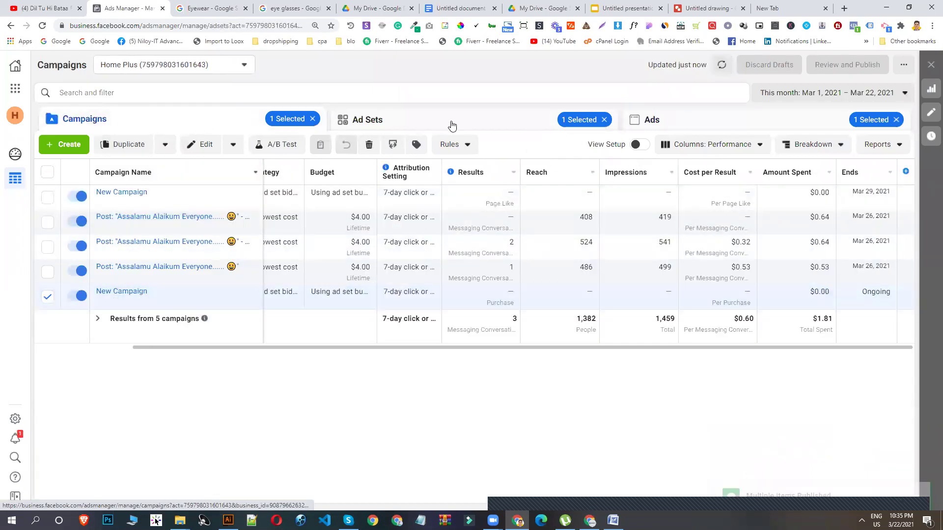
click(694, 122)
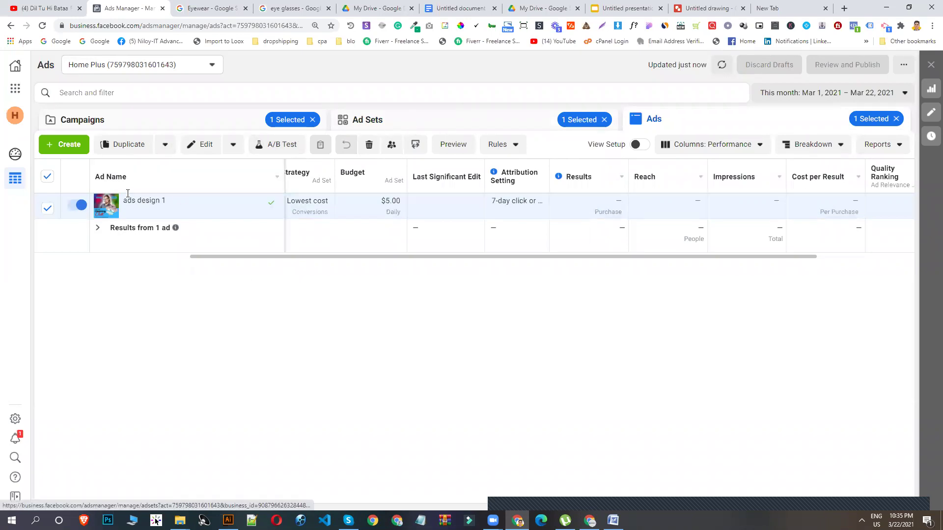
click(404, 120)
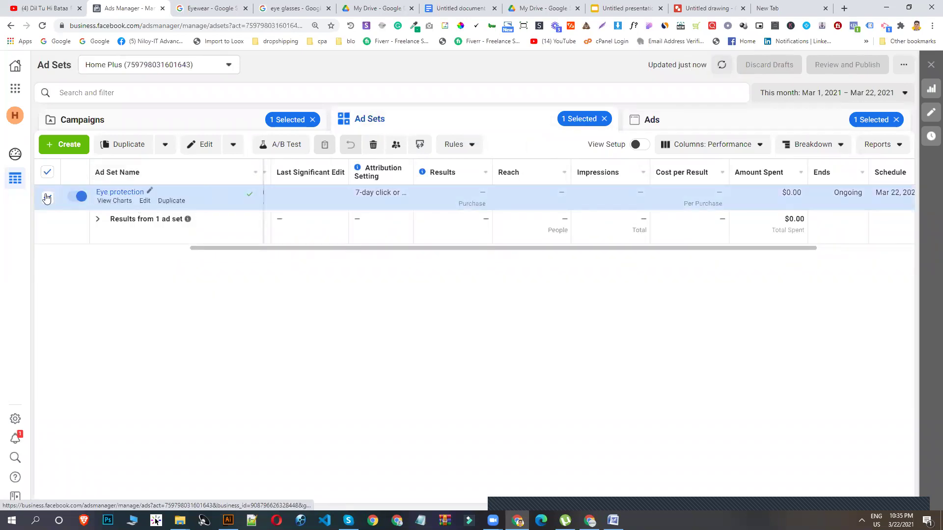
Duplicate ads design 1 as one copy within its original campaign.
click(660, 119)
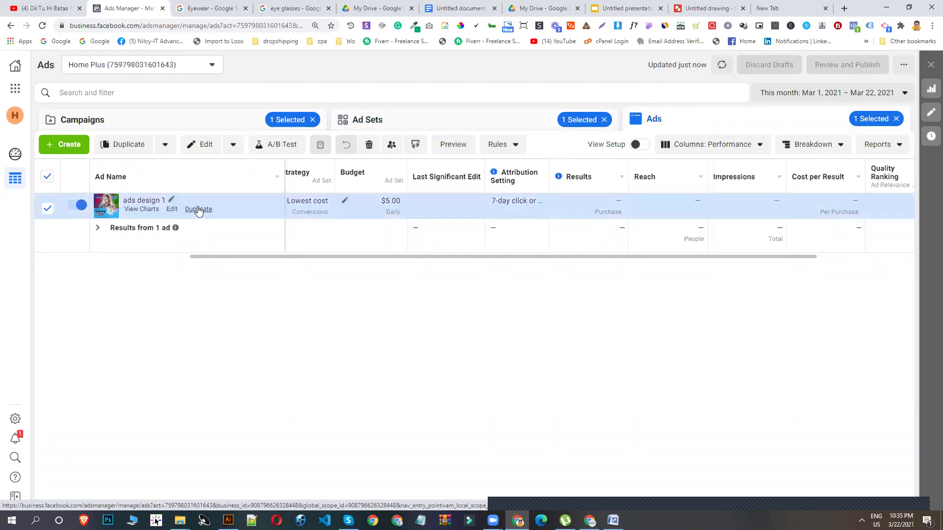
click(197, 210)
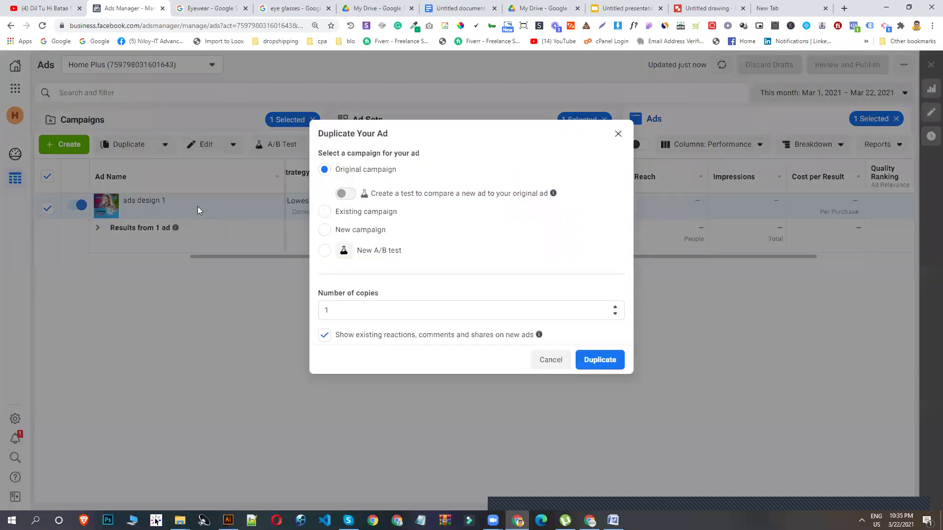
click(602, 361)
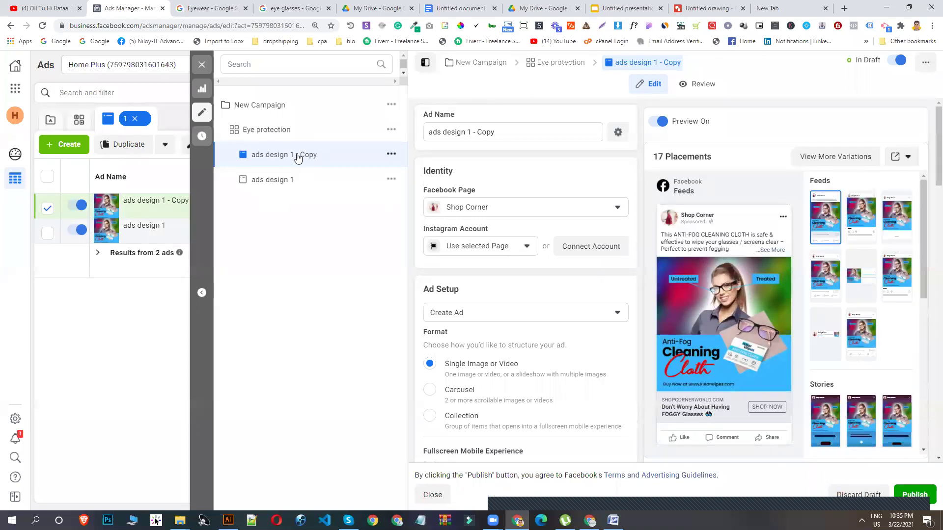
Rename the duplicated ad as "ads design 2".
drag(522, 133, 470, 132)
text(2)
click(611, 285)
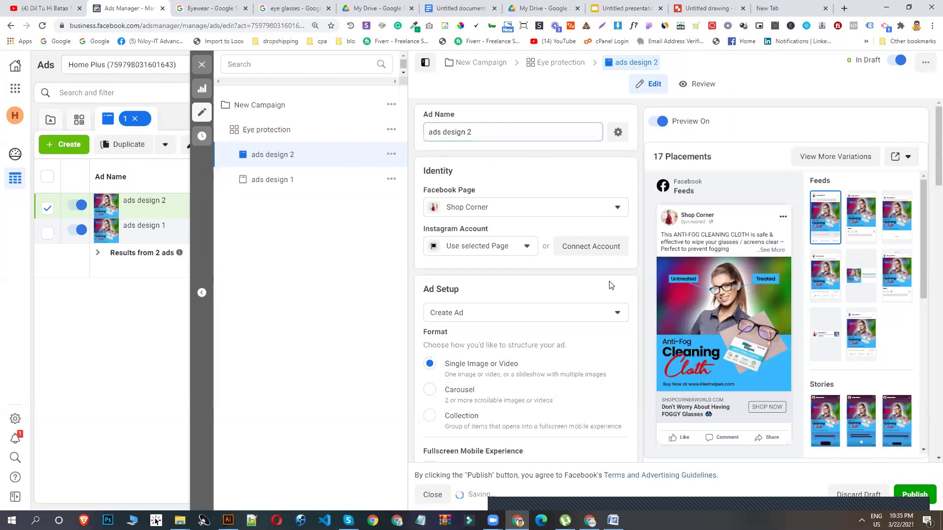
Replace the media of ads design 2 with the uploaded image AD-2 (7).jpg, keeping the default creative optimizations.
scroll(550, 276, down, 7)
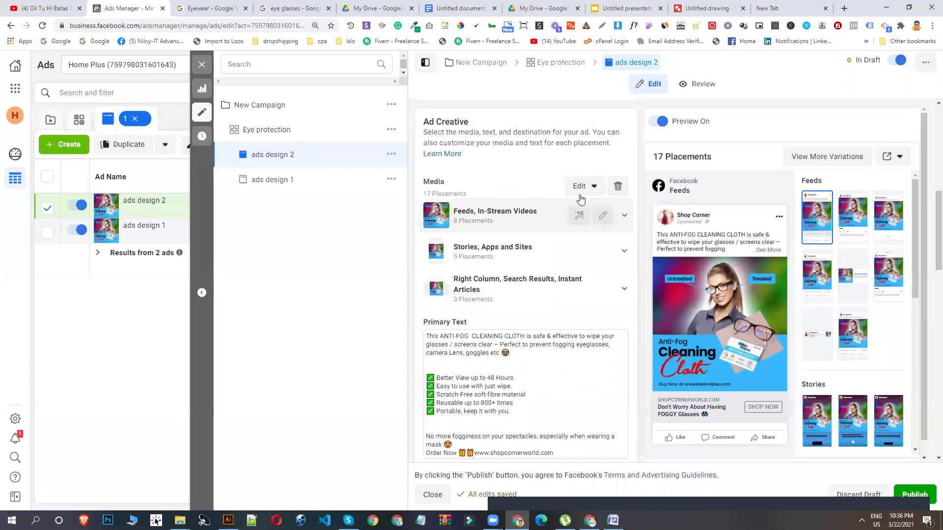
click(619, 187)
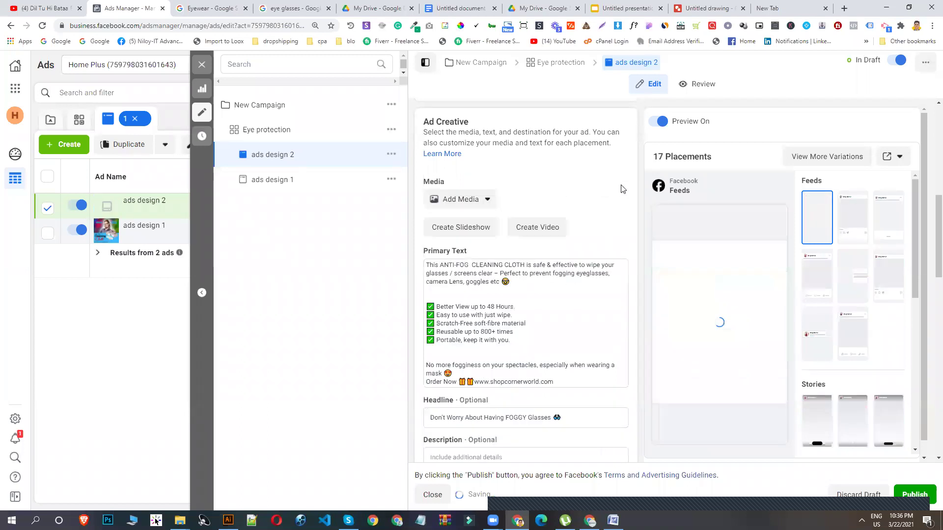
click(468, 199)
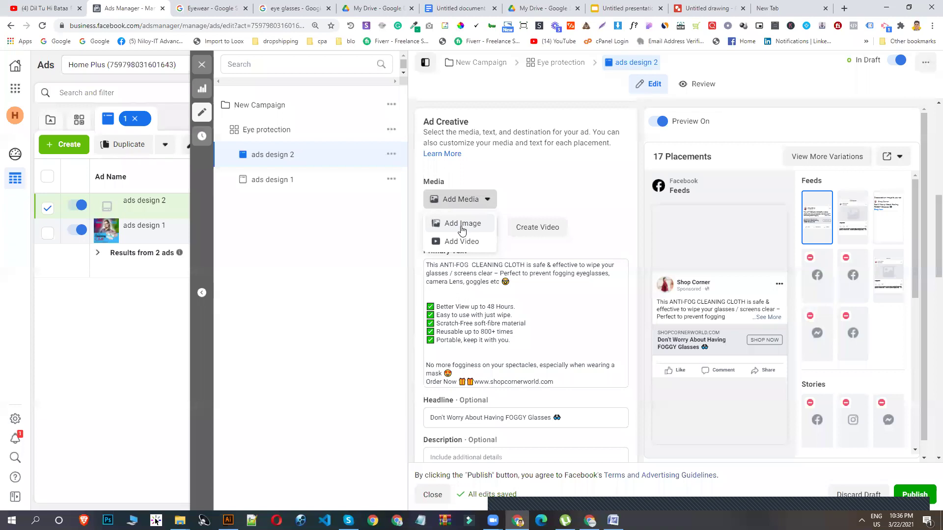
click(462, 224)
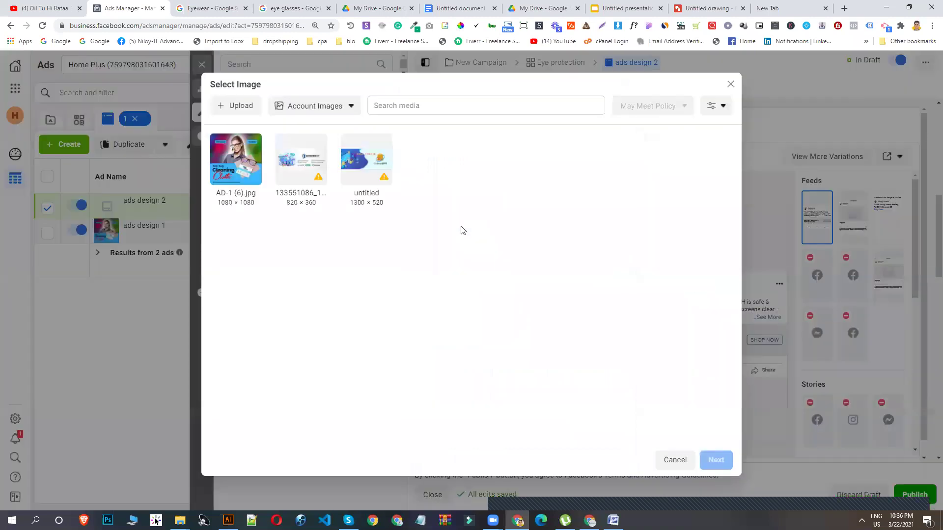
click(236, 106)
double_click(181, 88)
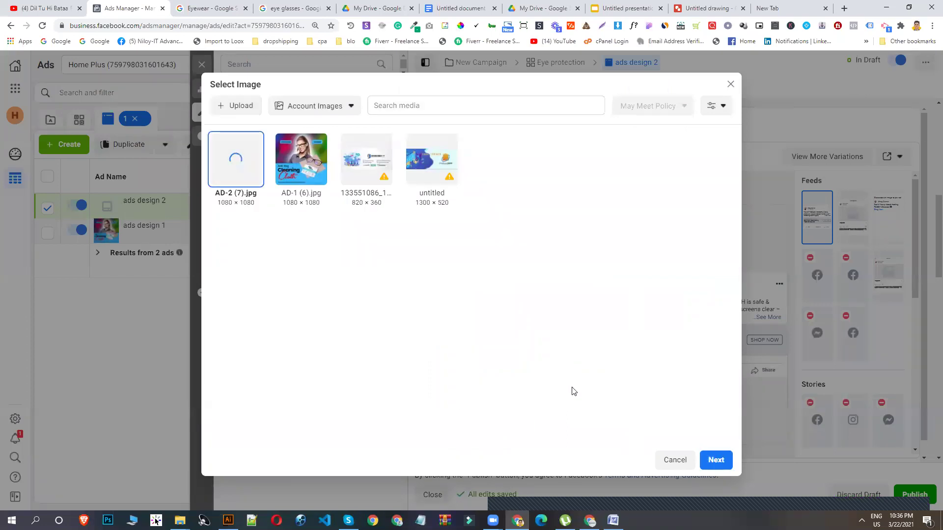
click(717, 460)
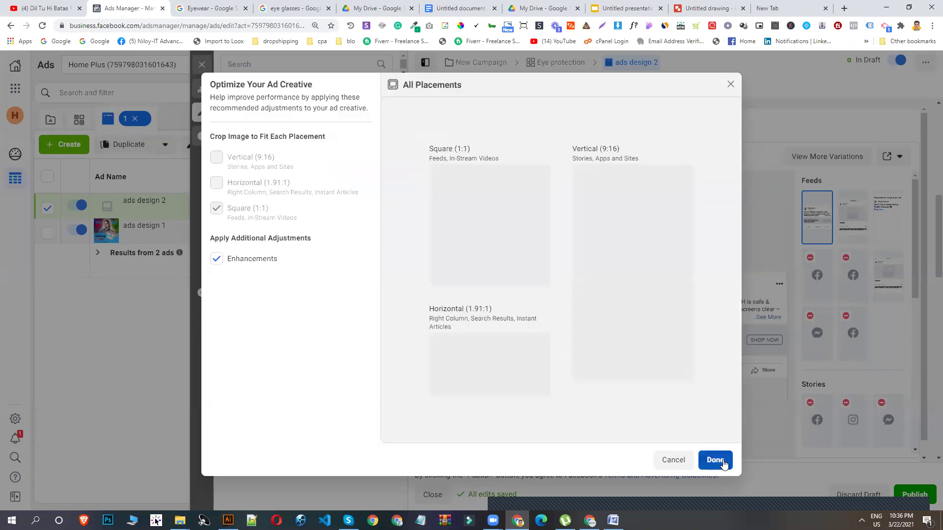
click(715, 460)
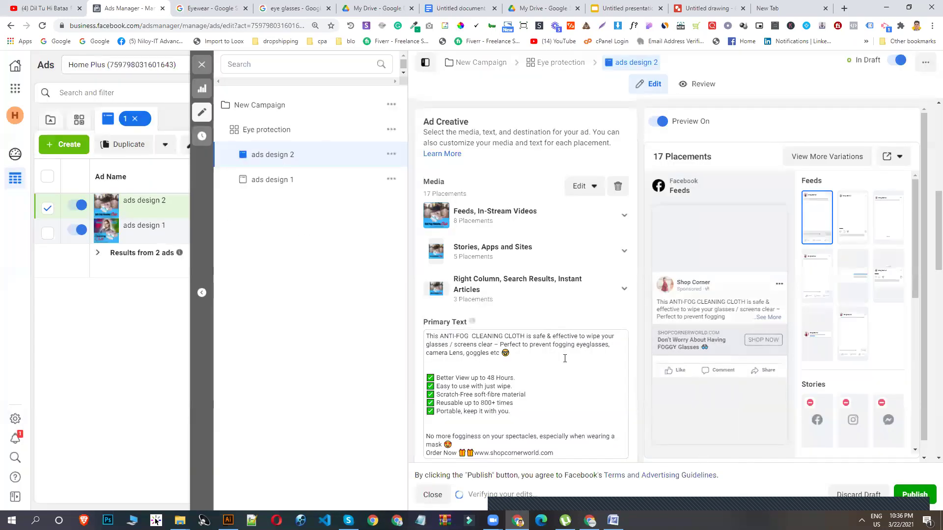
Replace the headline of ads design 2 with "Don't let foggy / steamed up glasses ruin your day" plus its emoji, copied from the Word ad copy document.
scroll(491, 324, down, 5)
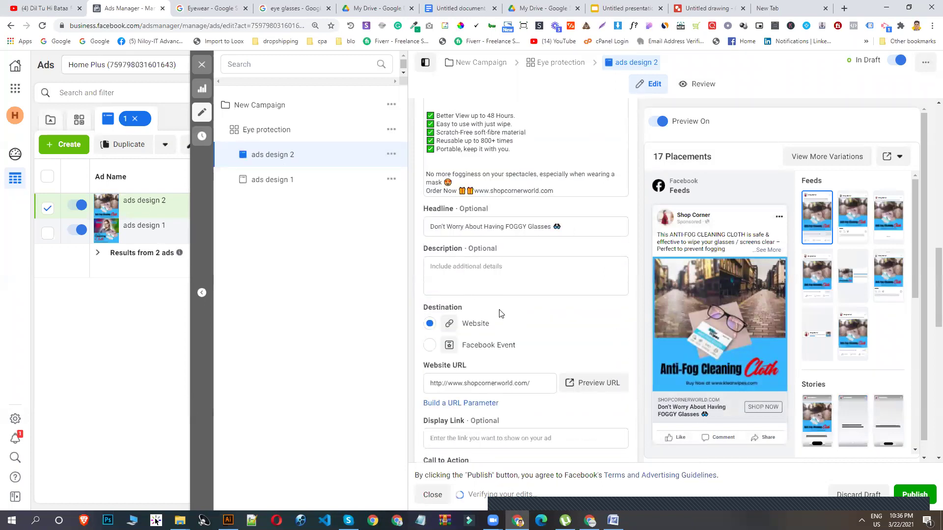
triple_click(440, 227)
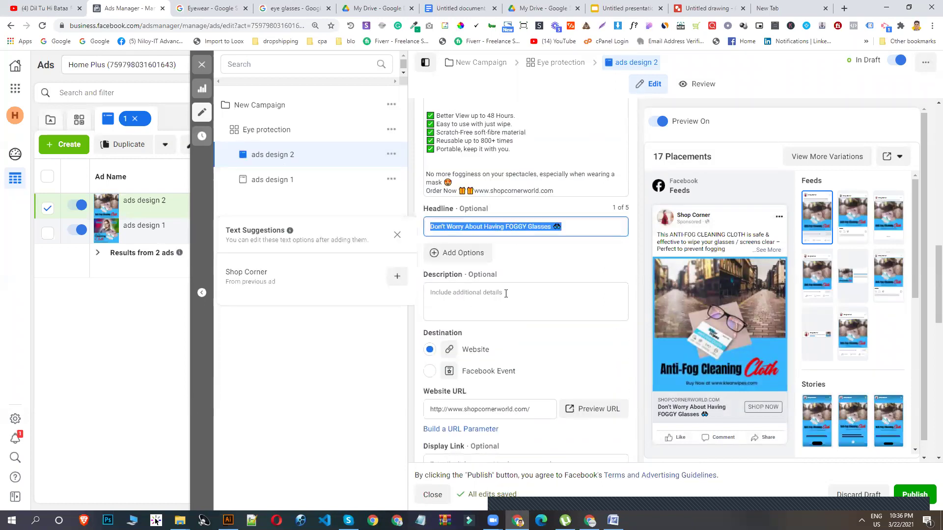
key(alt+Tab)
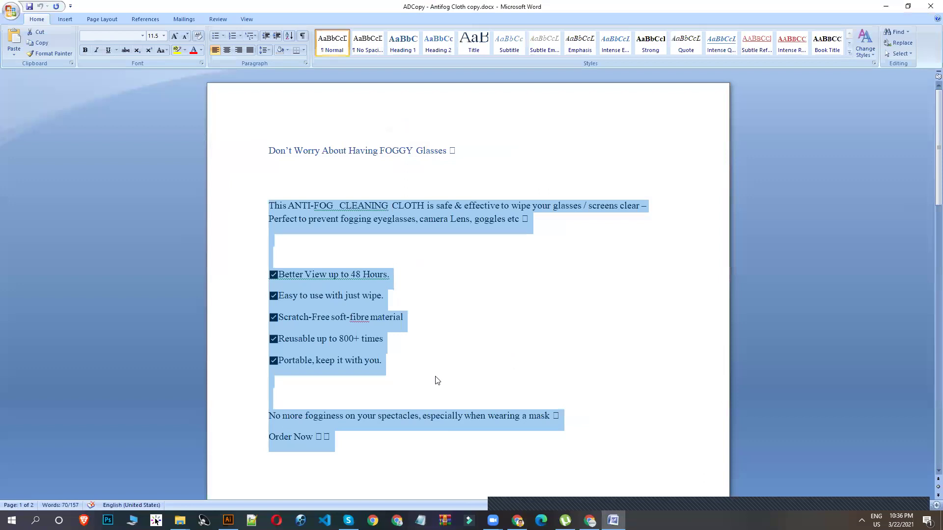
scroll(437, 381, down, 6)
mouse_move(476, 337)
mouse_down()
mouse_move(268, 331)
mouse_move(454, 338)
mouse_move(474, 351)
mouse_up()
click(269, 337)
click(885, 5)
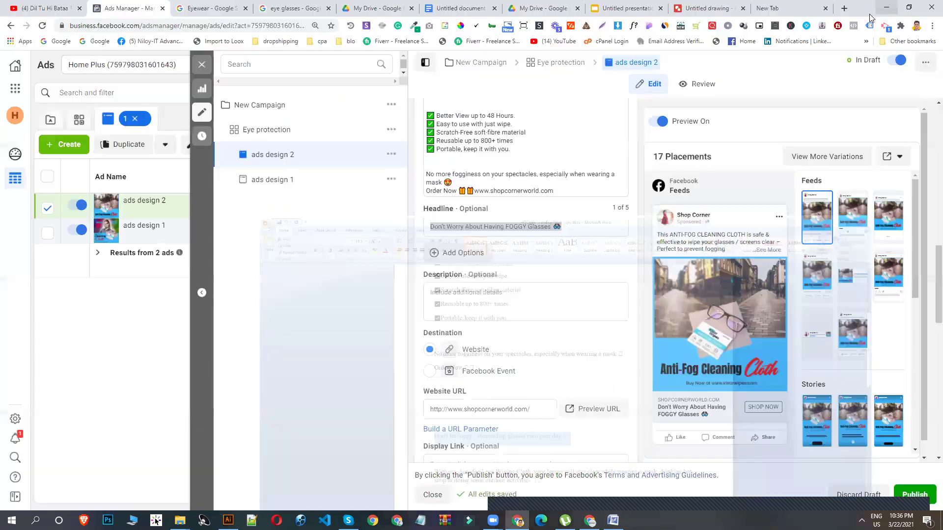
triple_click(501, 229)
text(Don't let foggy / steamed up glasses ruin your day 🥽)
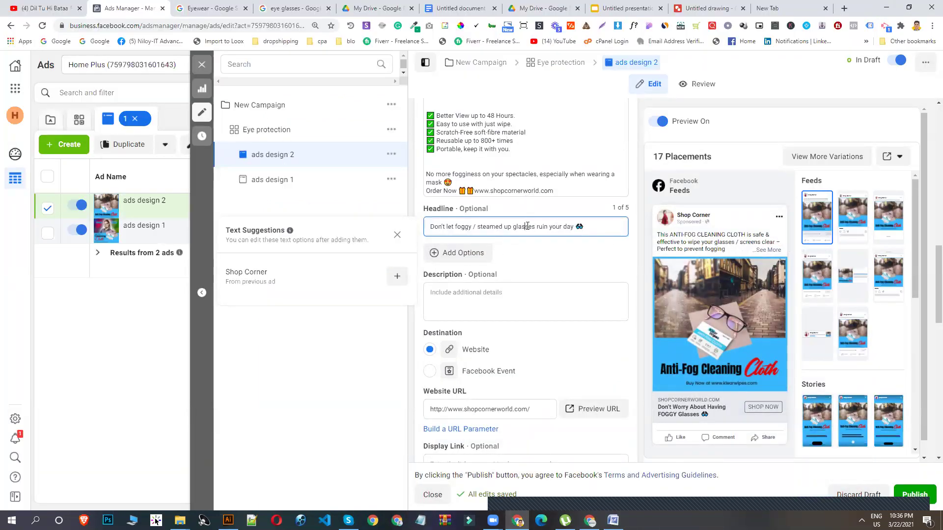
Delete the primary text of ads design 2 except for its Order Now line with the shop's web address.
scroll(526, 226, up, 4)
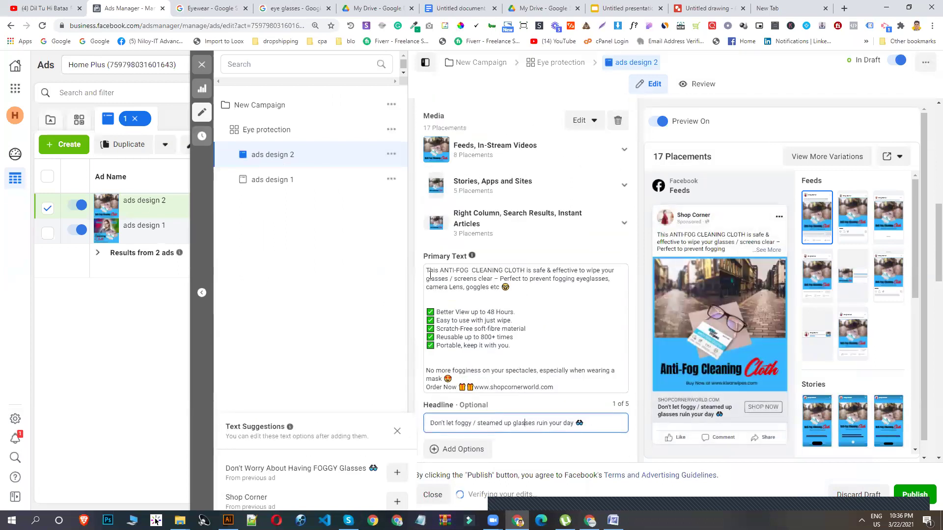
click(428, 269)
drag(428, 270, 482, 381)
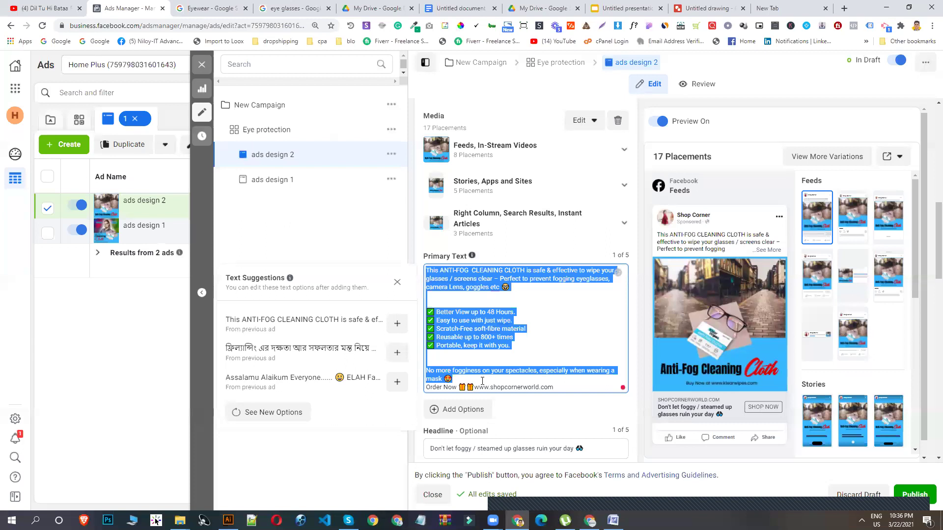
key(BackSpace)
Copy the second ad text, "With our Anti-fog Lens Wiping Cloth" through "normal cloth", from Word into the primary text directly above the Order Now line.
key(alt+Tab)
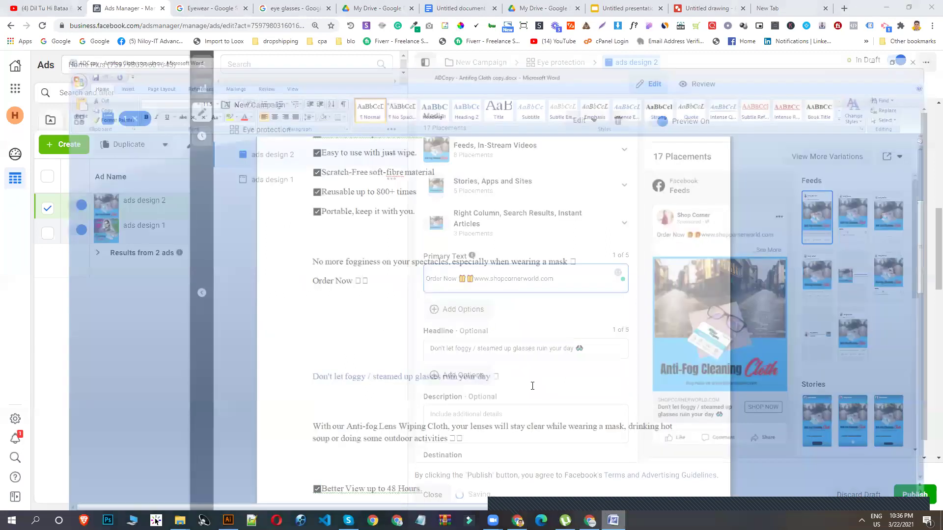
drag(270, 302, 323, 354)
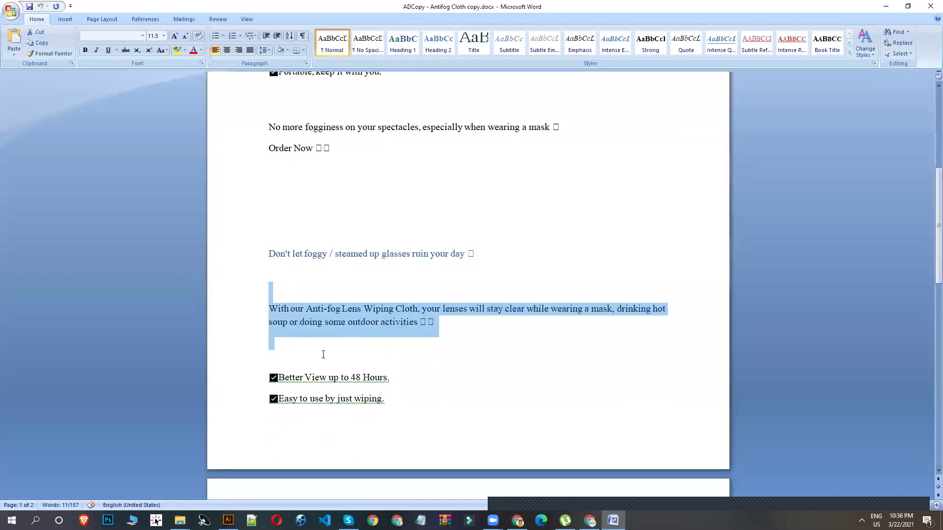
scroll(455, 371, down, 4)
click(272, 185)
drag(272, 185, 516, 421)
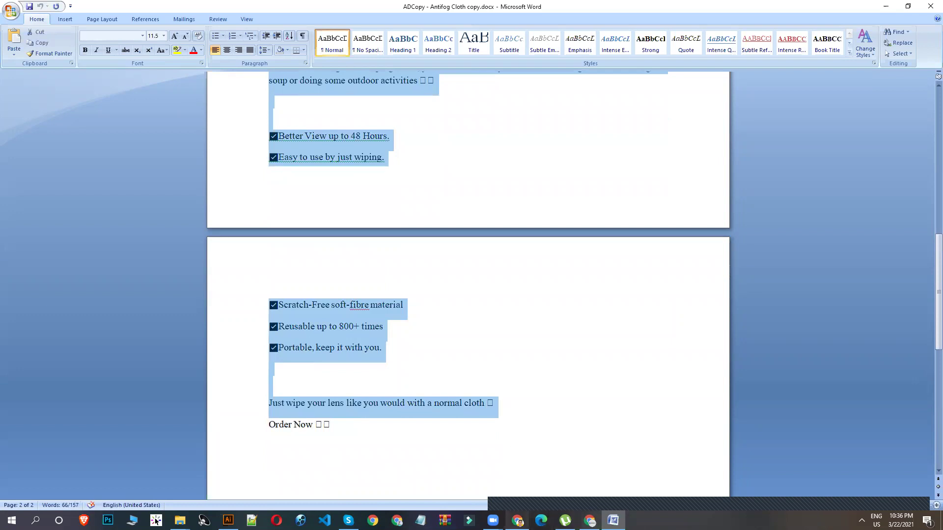
click(518, 520)
click(449, 285)
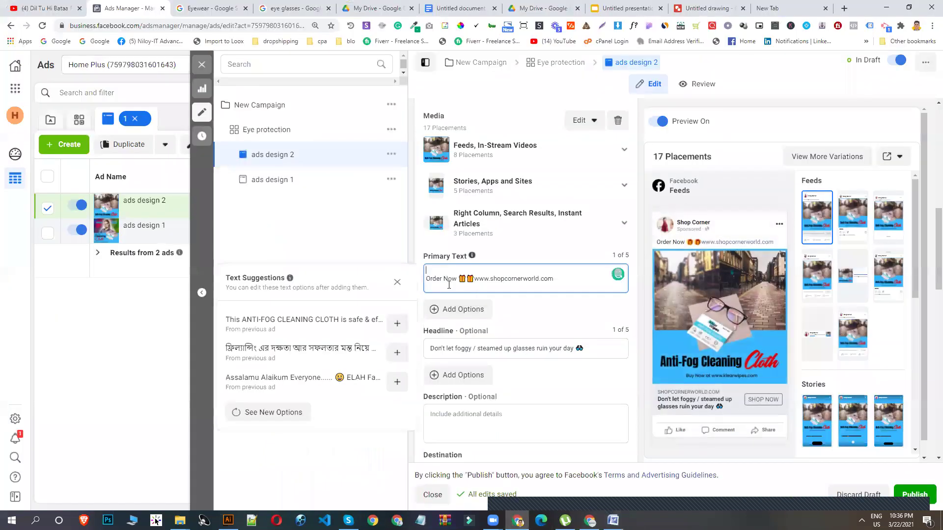
text(With our Anti-fog Lens Wiping Cloth, your lenses will stay clear while wearing a mask, drinking hot soup or doing some outdoor activities 😵😍   ✅ Better View up to 48 Hours. ✅ Easy to use by just wiping. ✅ Scratch-Free soft-fibre material ✅ Reusable up to 800+ times ✅ Portable, keep it with you.   Just wipe your lens like you would with a normal cloth 😎)
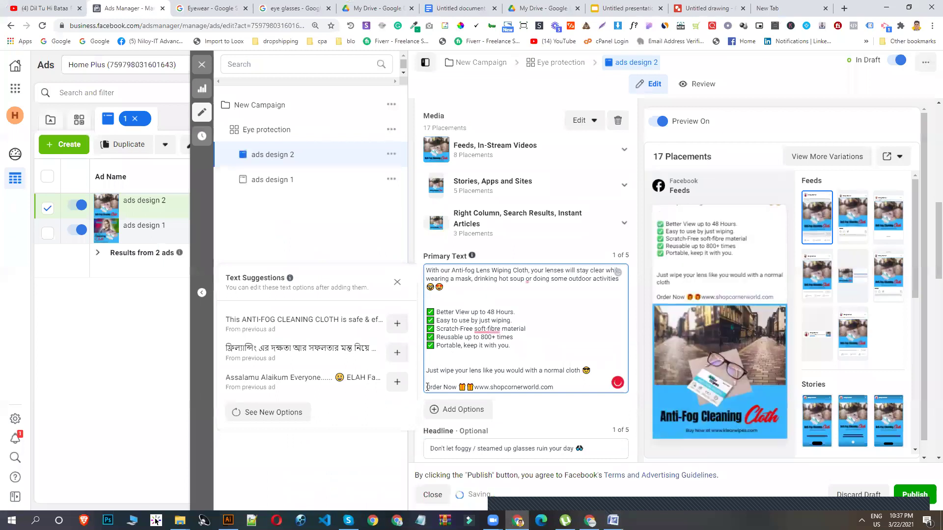
key(BackSpace)
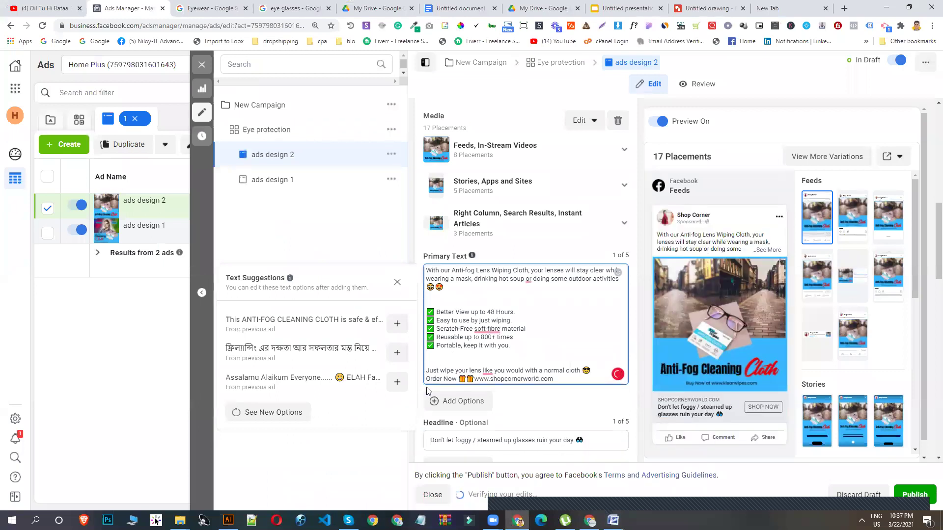
click(723, 295)
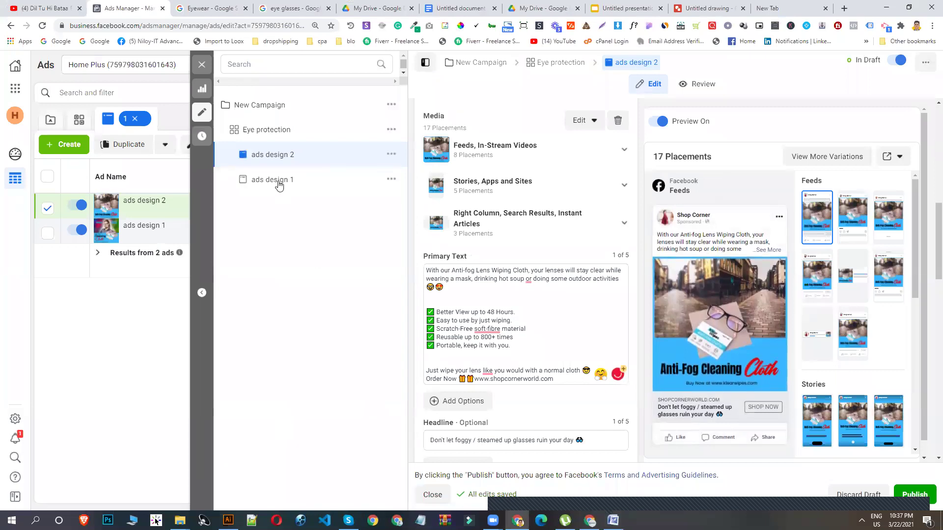
Check the revised copy of ads design 2, publish the ad and close the editor.
scroll(486, 288, down, 3)
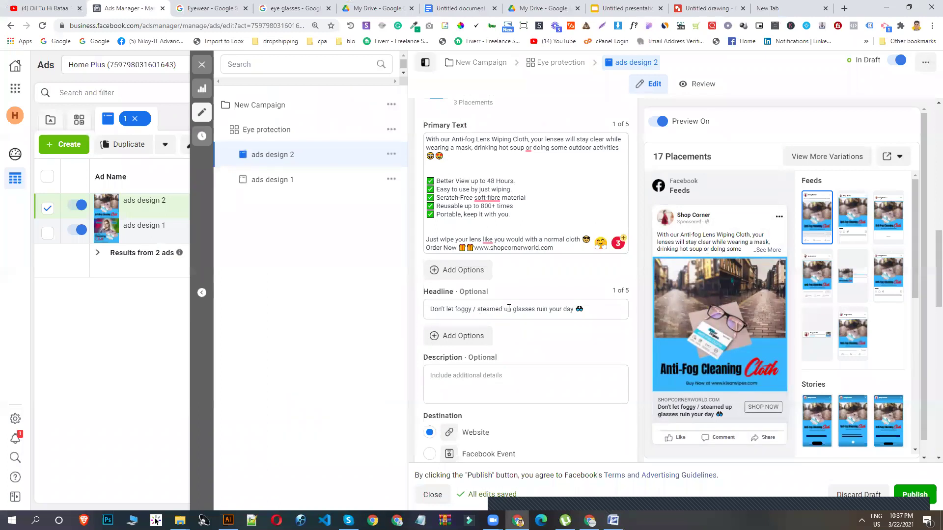
click(915, 495)
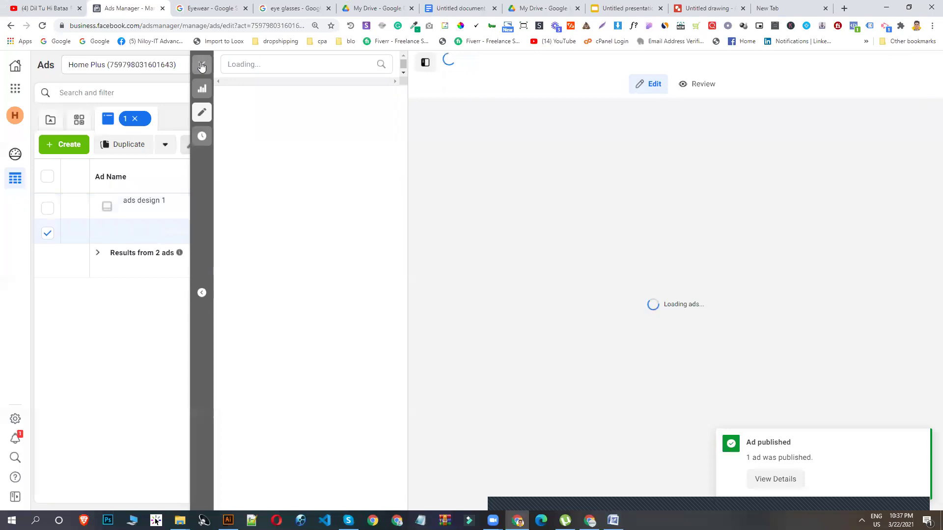
click(201, 65)
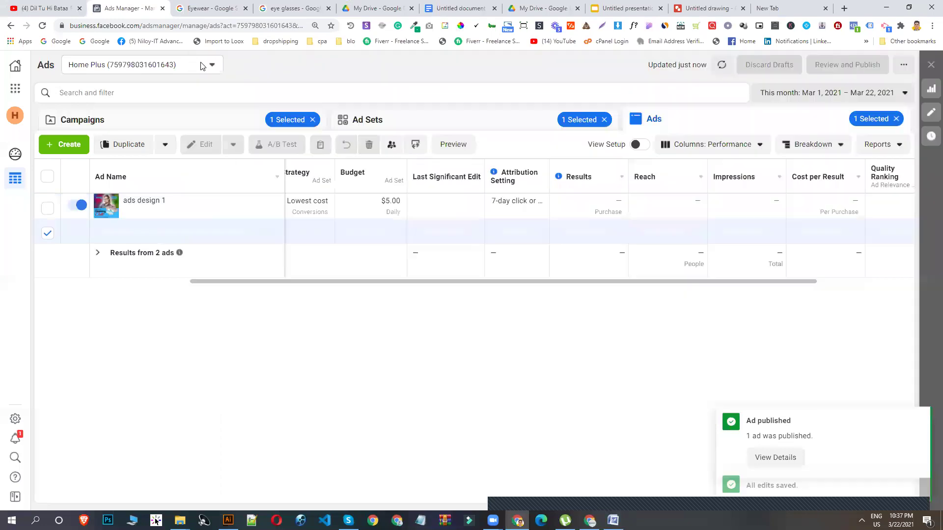
Clear the selection of ads design 2 and review the delivery status and budget in the ad set and ad listings.
click(471, 129)
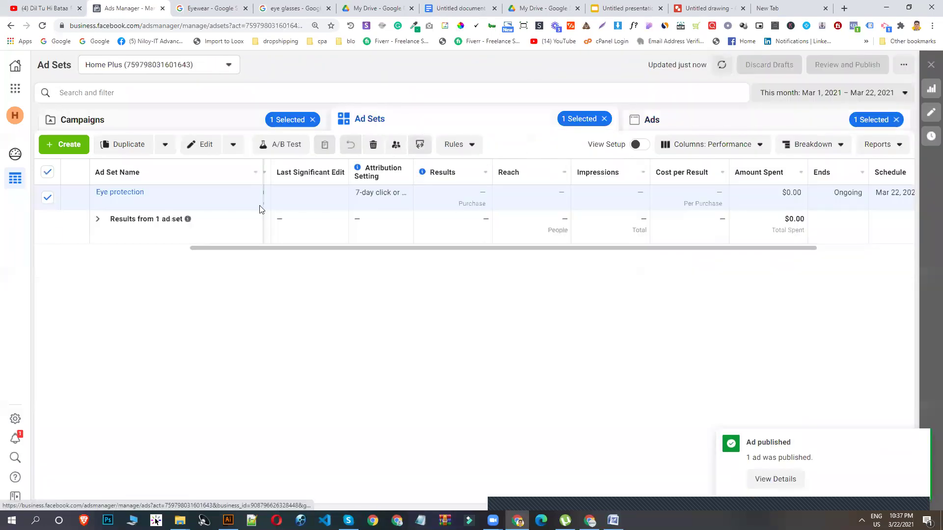
click(689, 128)
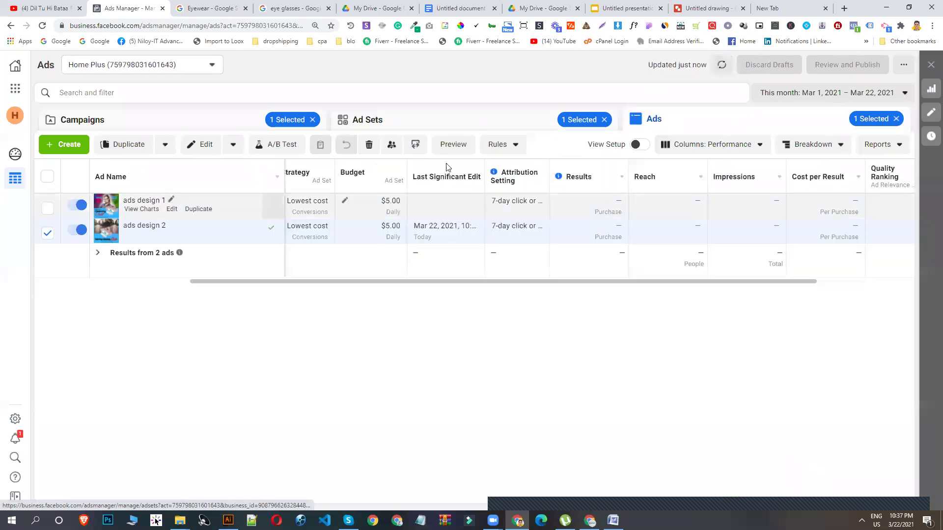
click(47, 234)
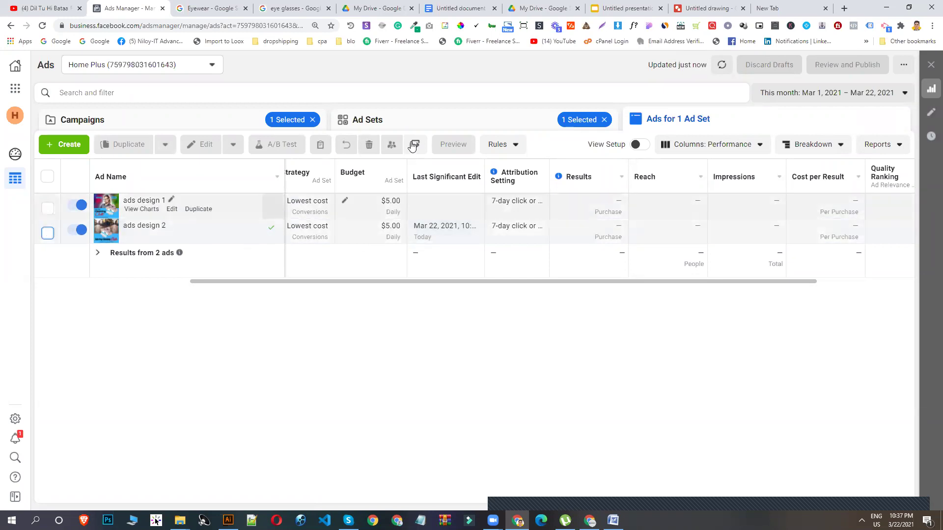
click(410, 126)
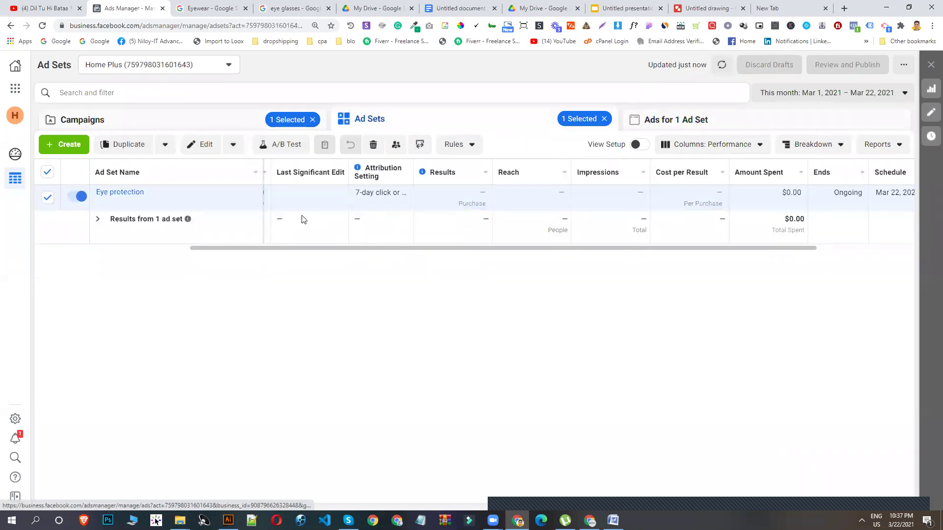
drag(343, 247, 171, 265)
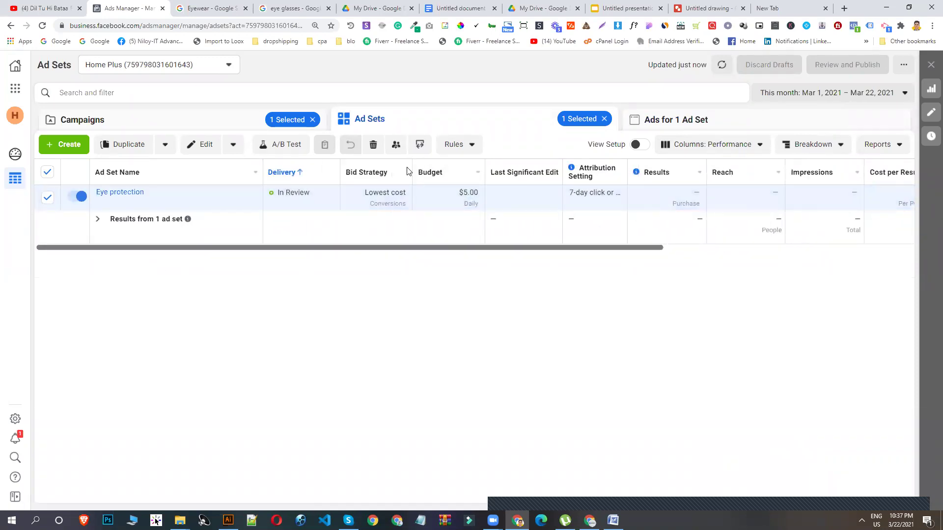
click(671, 120)
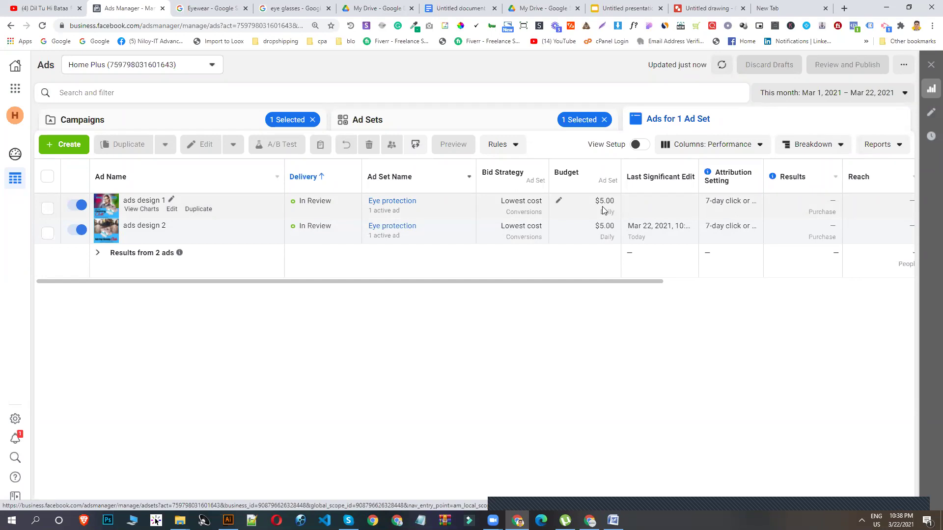
Duplicate the Eye protection ad set as 9 copies within its original campaign, look over the copies and close the editor.
click(423, 122)
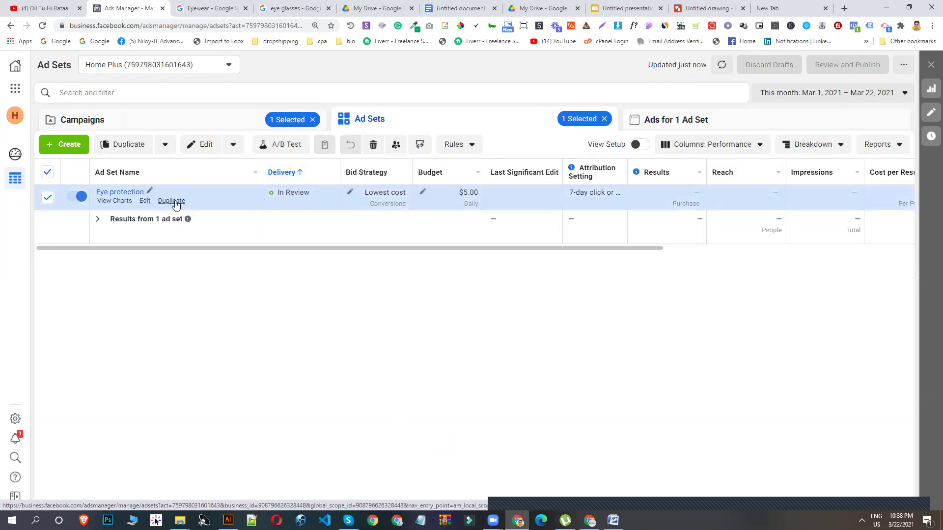
click(173, 202)
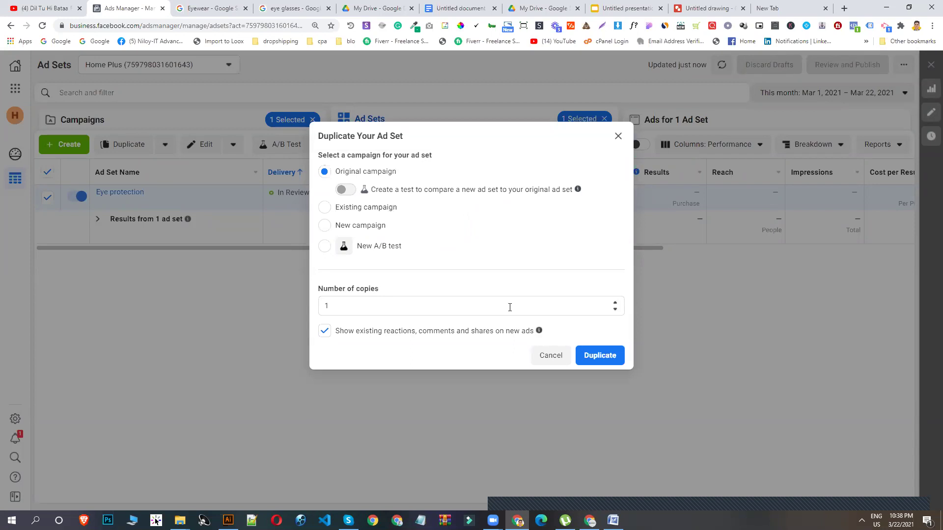
triple_click(319, 314)
click(323, 308)
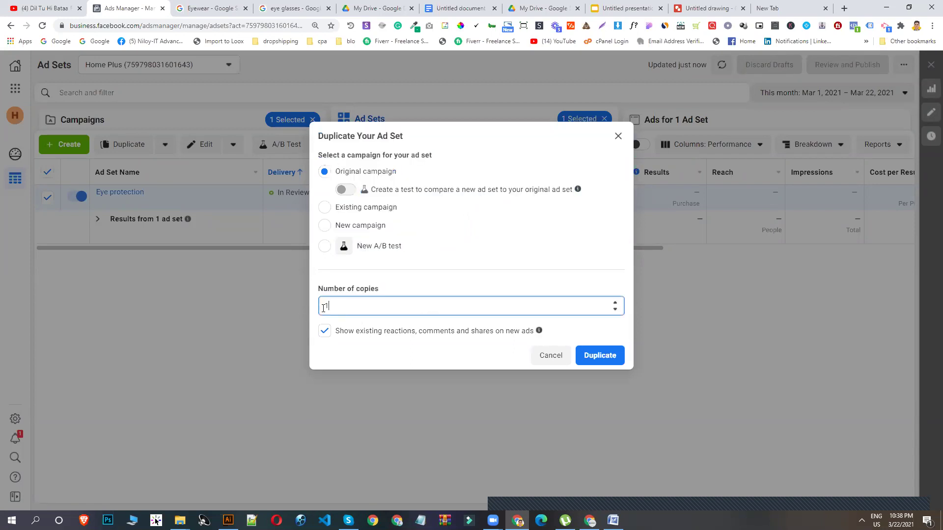
text(9)
click(600, 355)
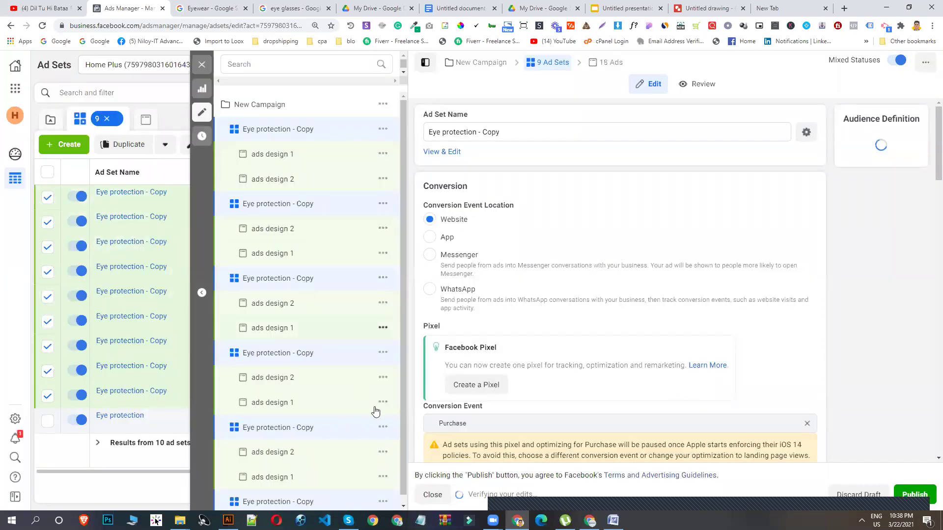
scroll(390, 423, down, 3)
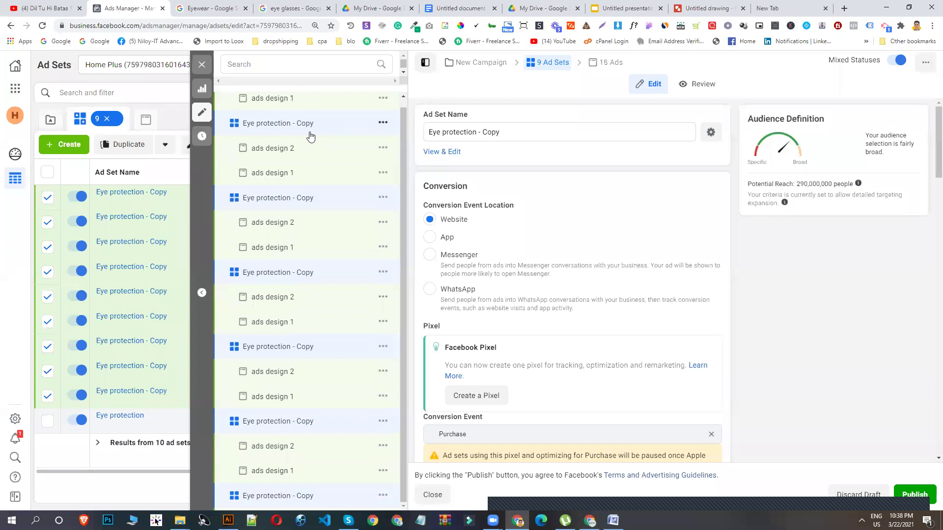
click(202, 64)
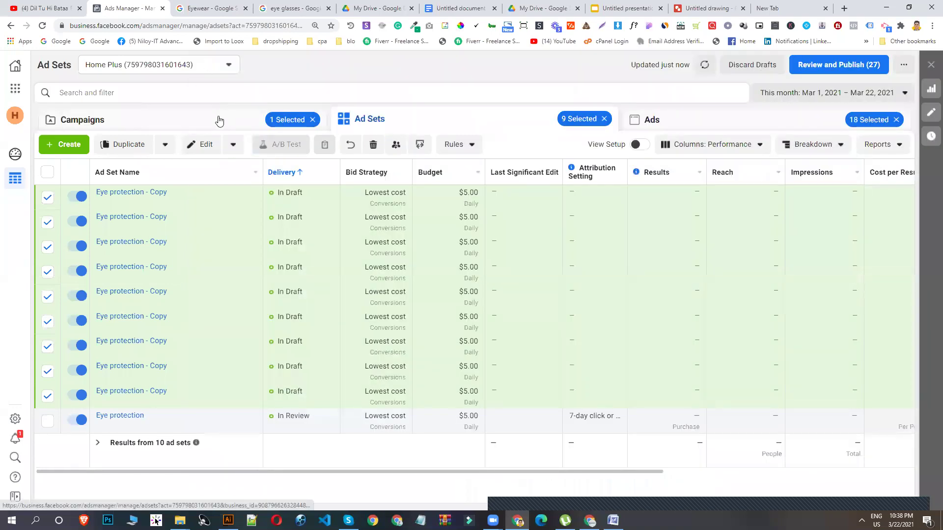
Turn off the New Campaign that optimizes for purchases and look through its ad and ad set listings.
click(220, 121)
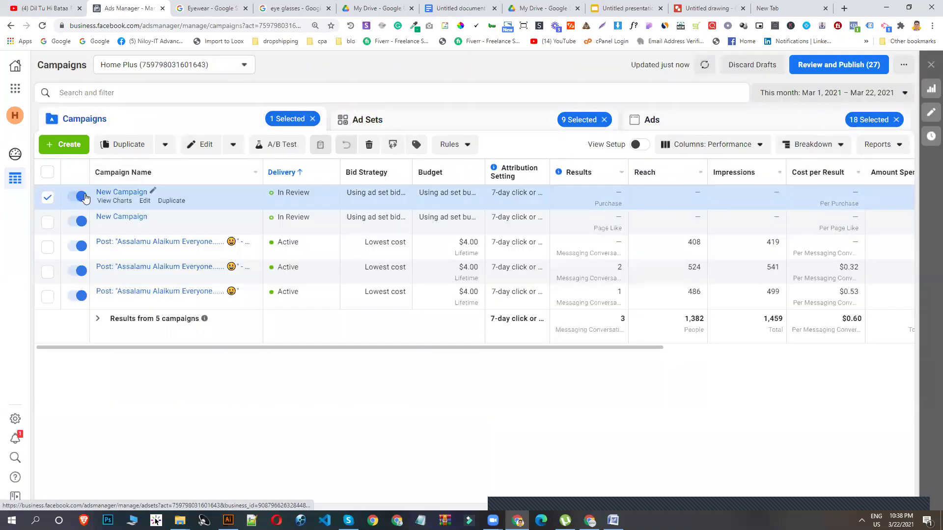
click(82, 197)
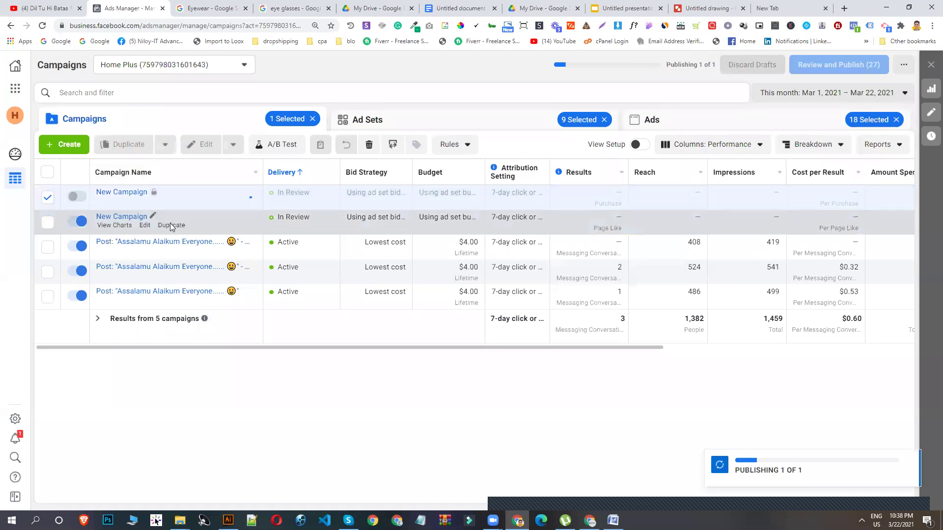
click(668, 123)
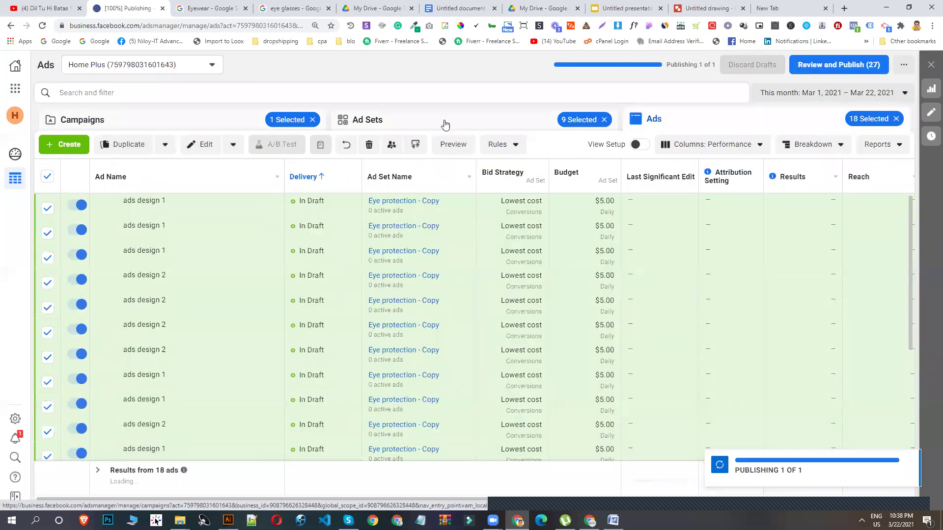
click(445, 125)
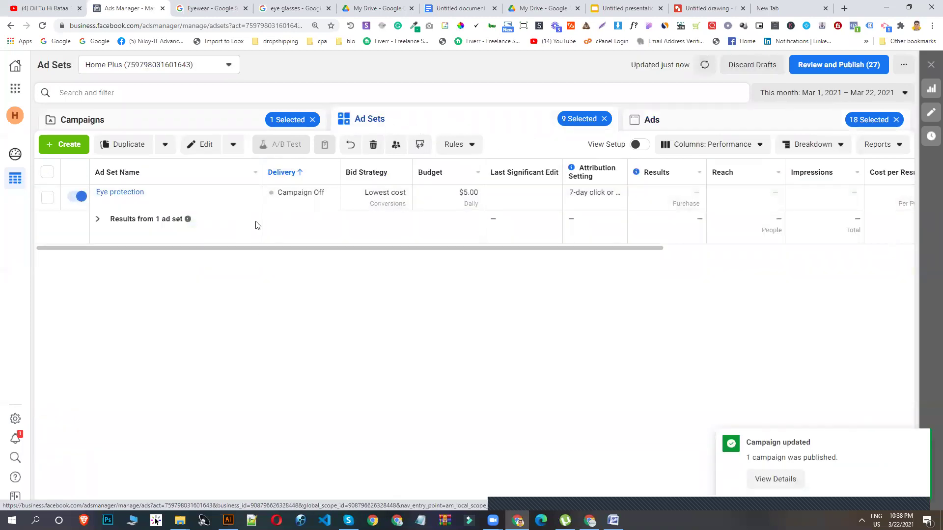
Open the turned-off New Campaign for editing and look through its list of duplicated ad sets and ads.
click(208, 120)
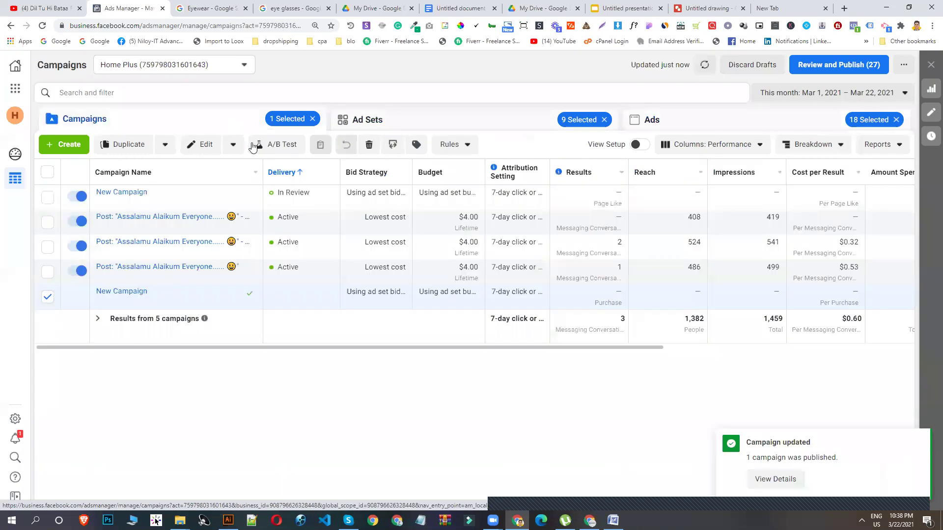
click(145, 301)
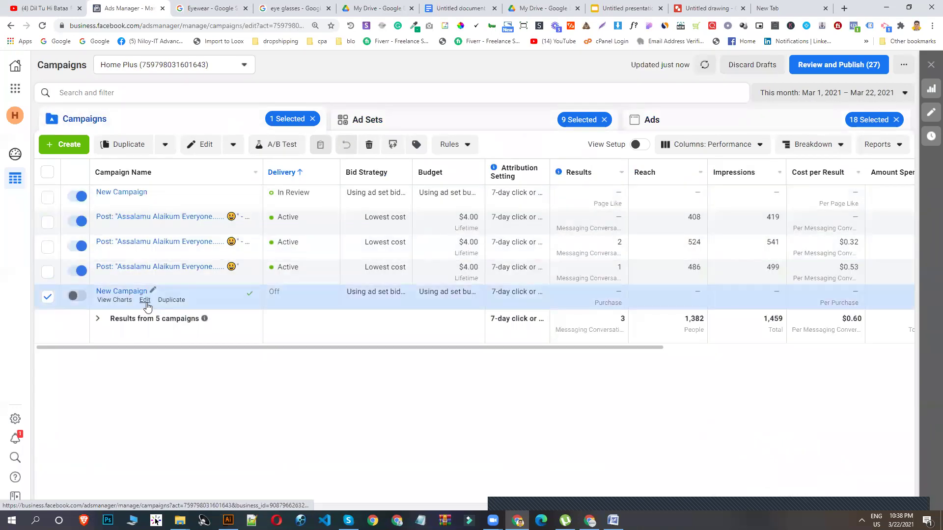
scroll(380, 279, down, 2)
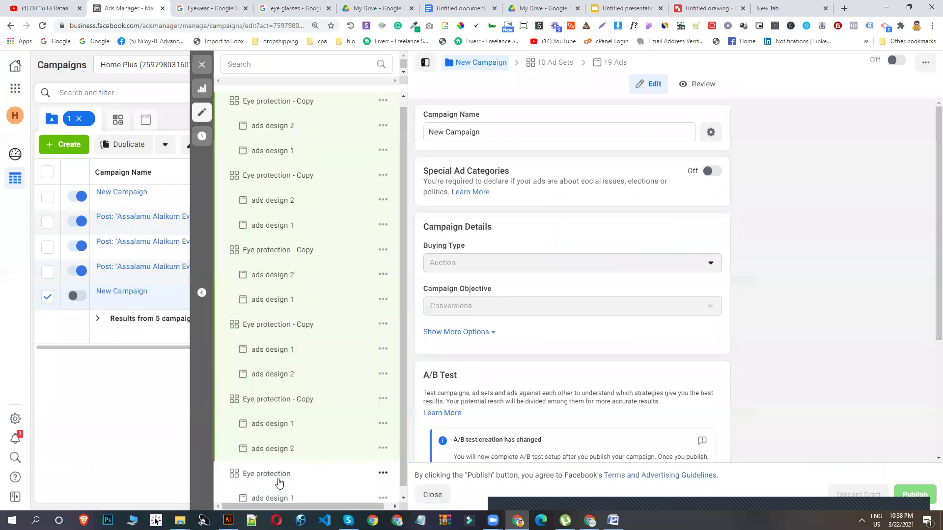
scroll(280, 337, up, 3)
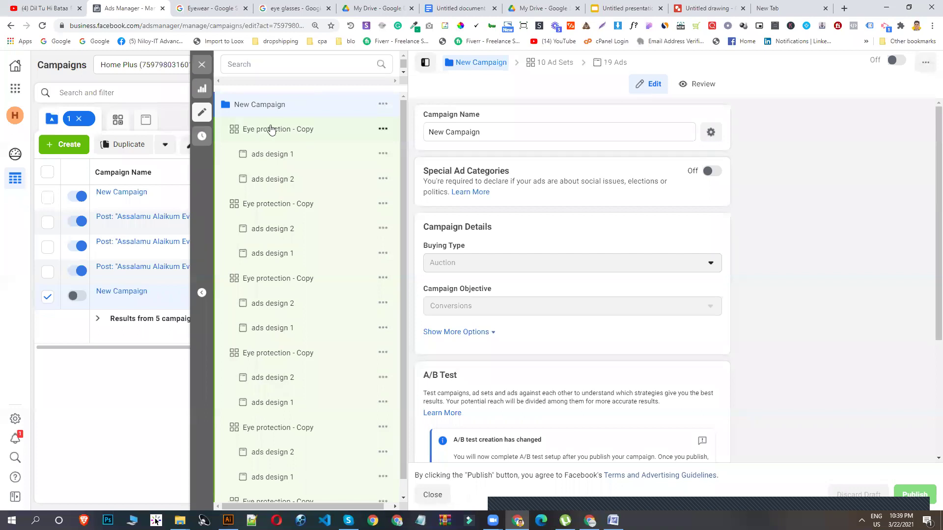
In the first Eye protection - Copy ad set, turn off detailed targeting expansion and remove the Eye protection interest.
click(248, 131)
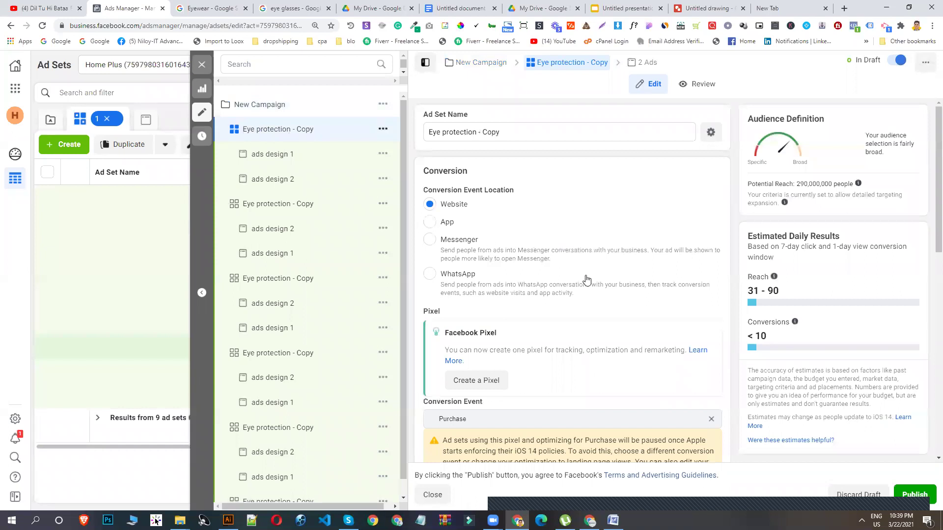
scroll(584, 280, down, 10)
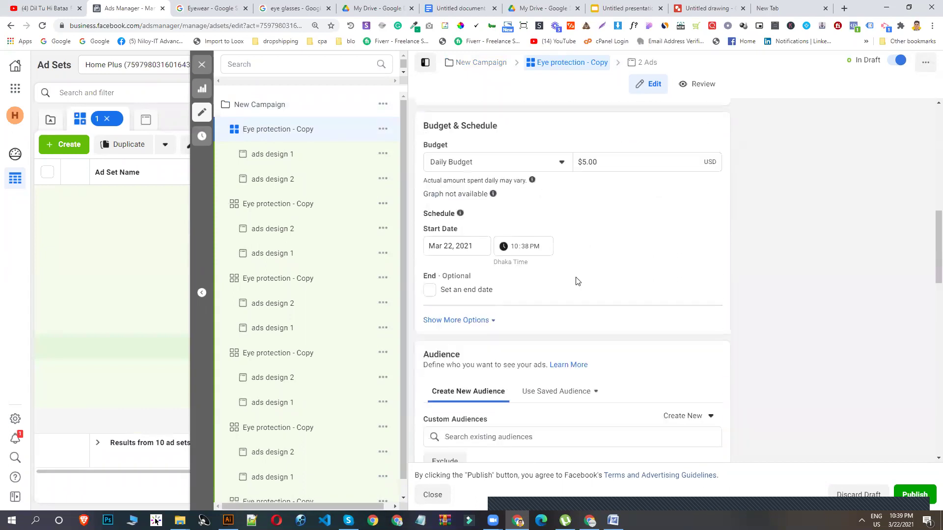
scroll(563, 301, down, 9)
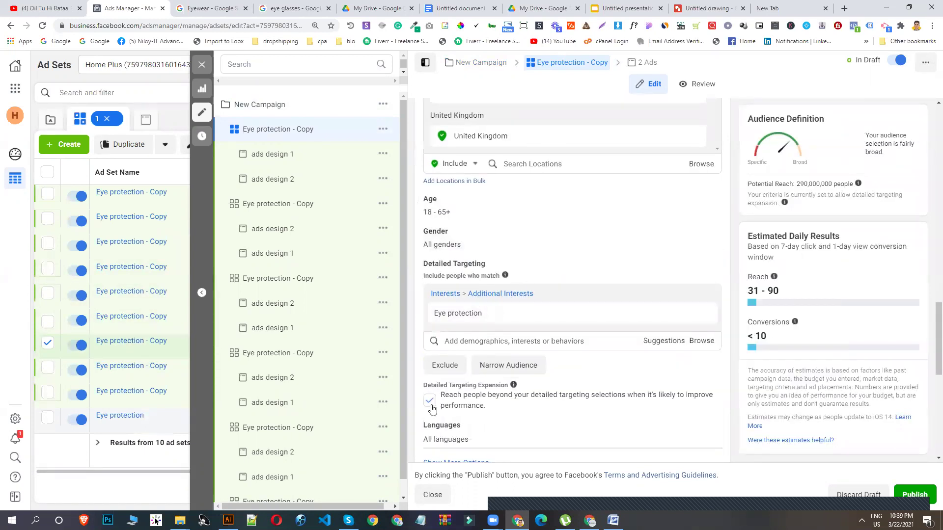
click(430, 401)
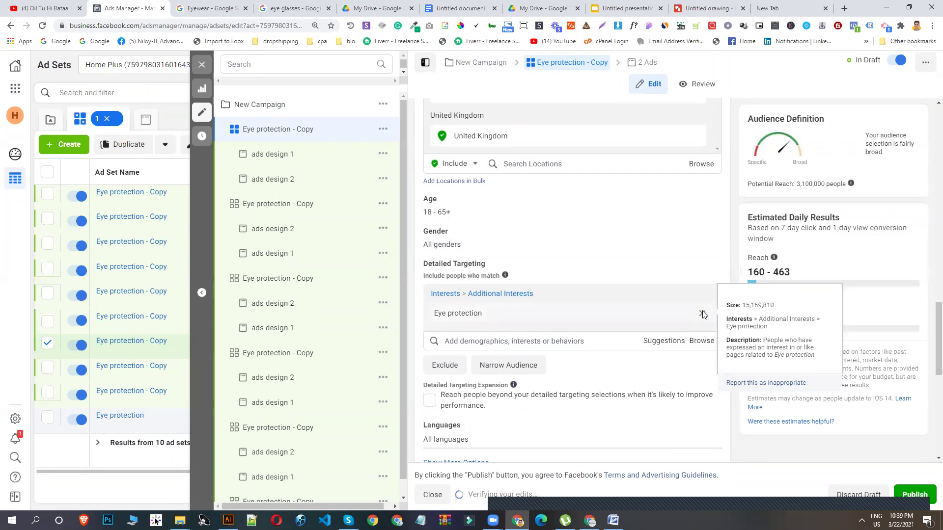
click(701, 313)
click(564, 294)
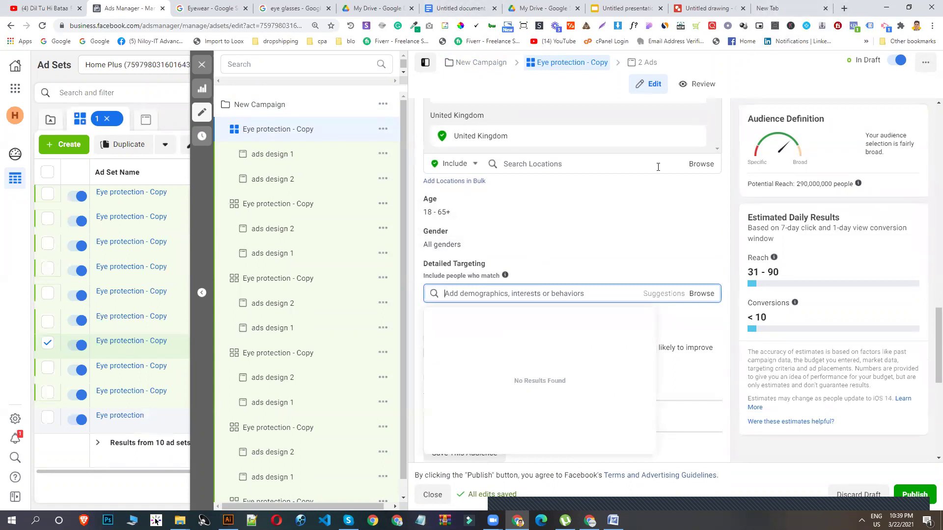
text(e)
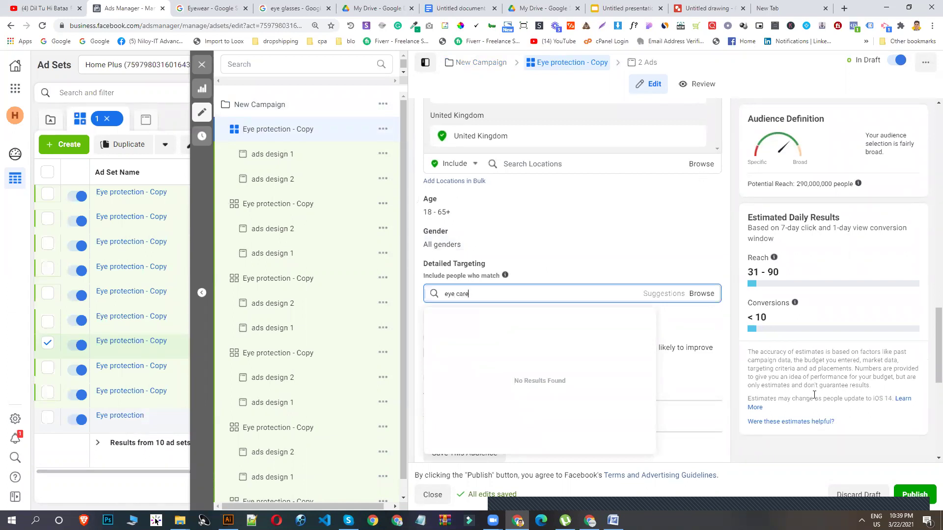
key(BackSpace)
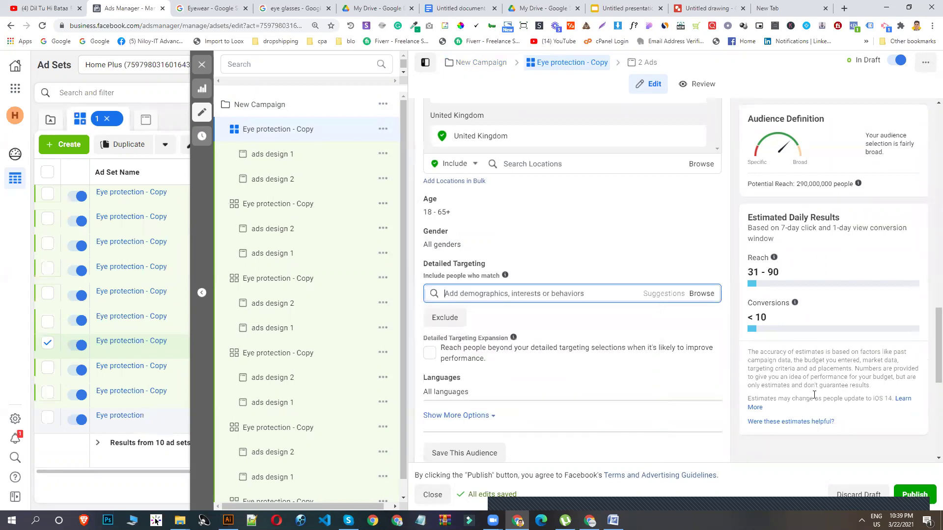
Switch to the Google Docs document of interest names and copy Lens (optics).
click(784, 6)
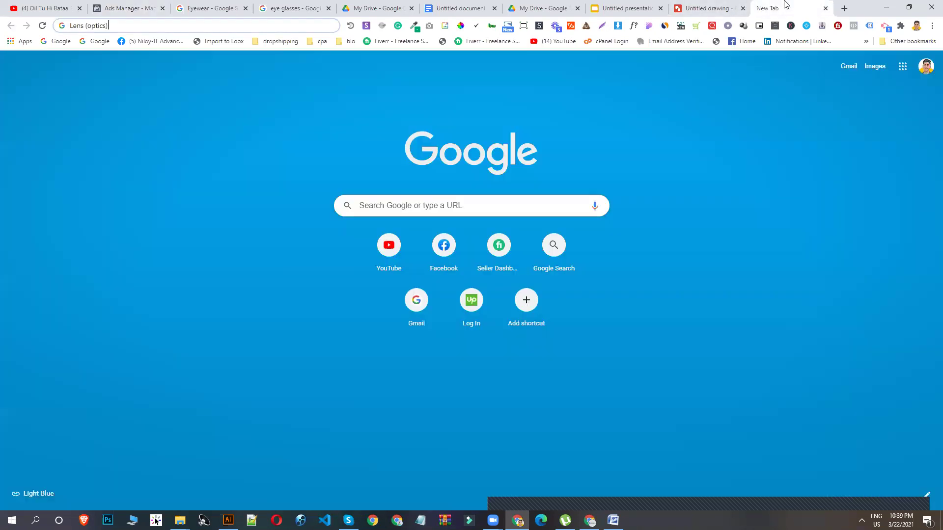
click(521, 6)
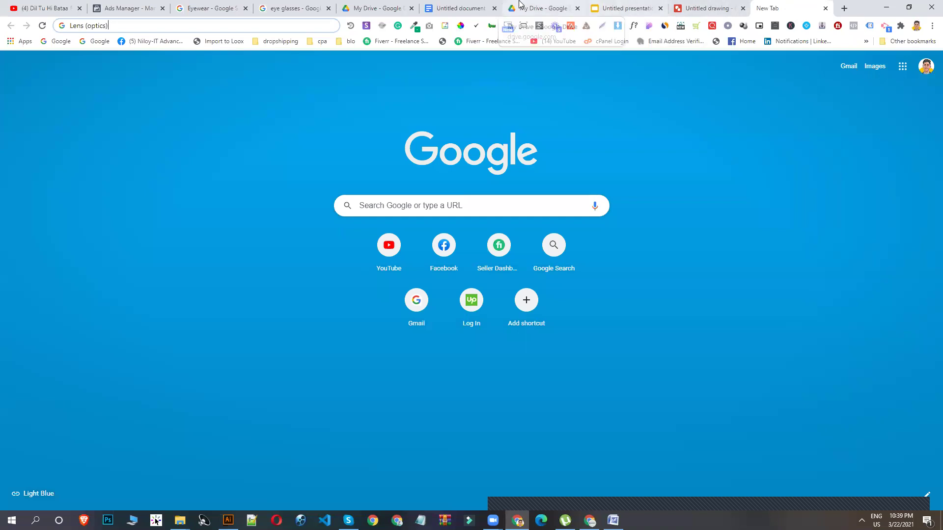
click(617, 4)
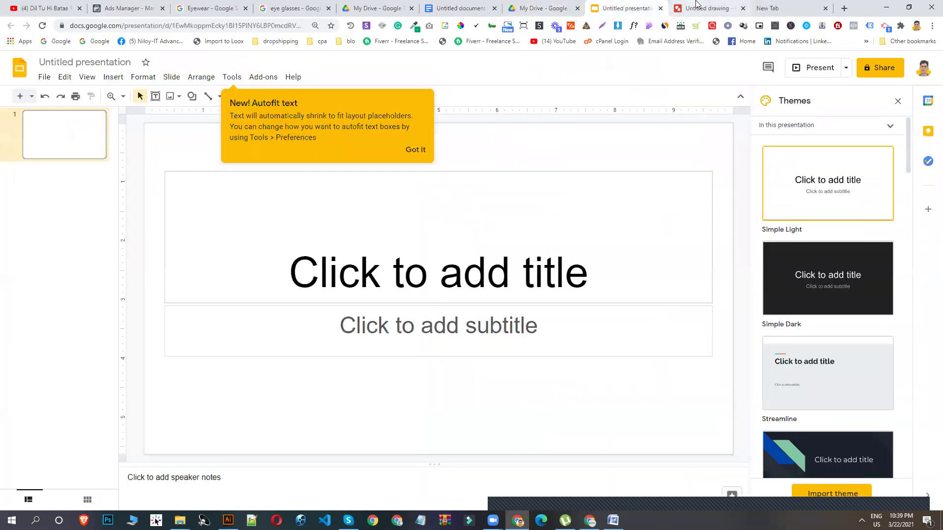
click(476, 4)
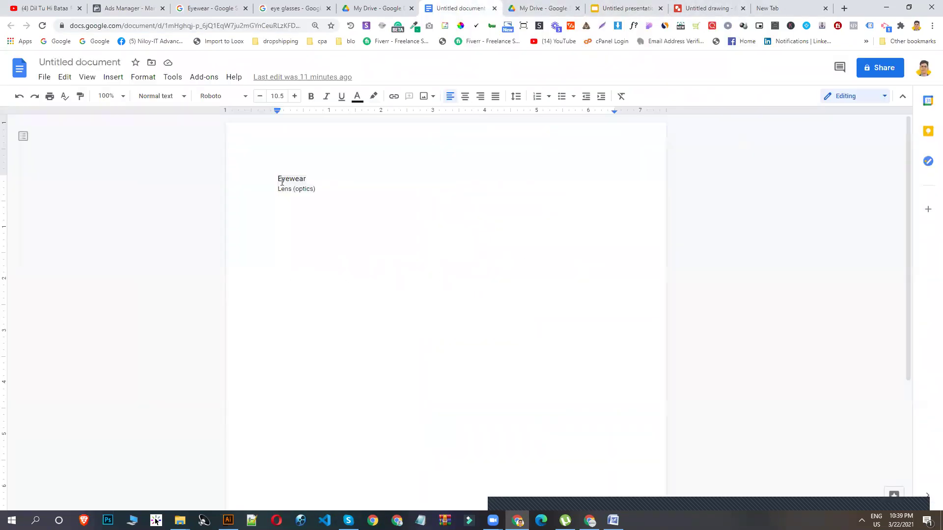
drag(290, 178, 307, 179)
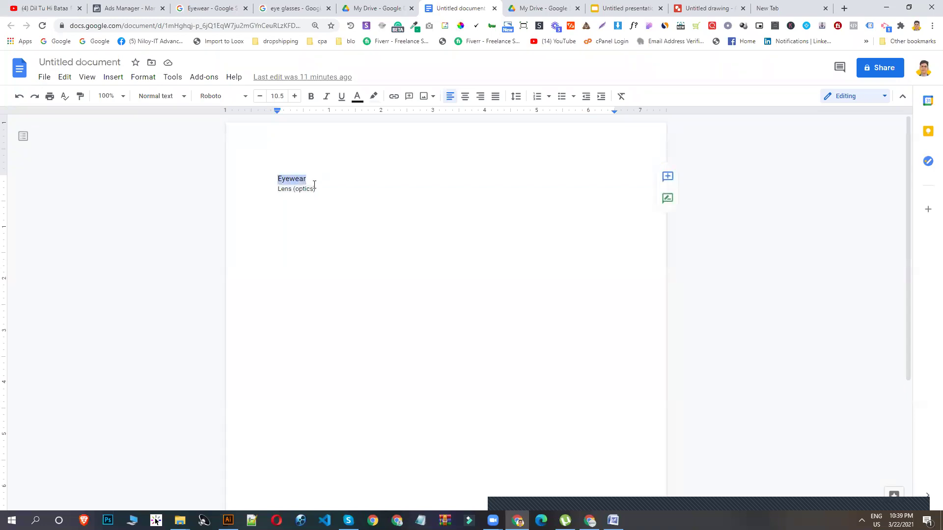
triple_click(300, 191)
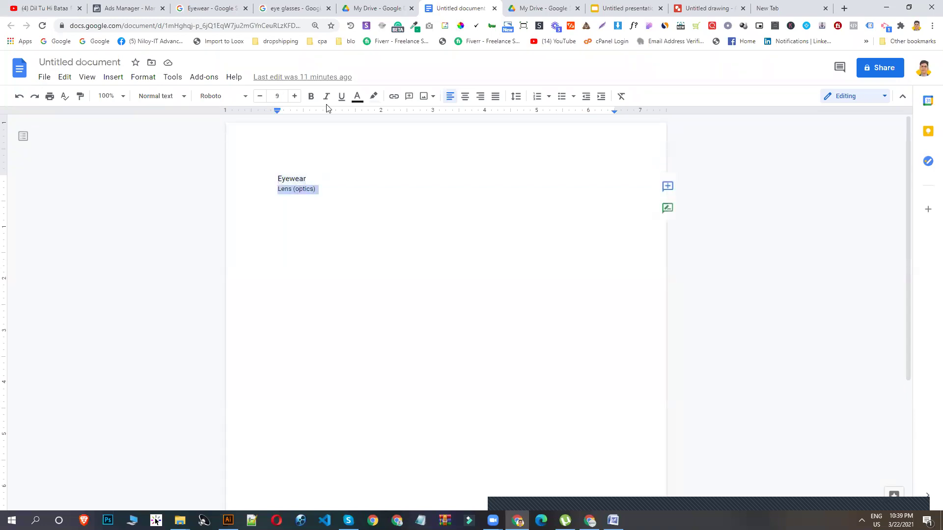
Return to Ads Manager and add Lens (optics) as the detailed targeting interest of the ad set copy.
click(127, 8)
click(491, 294)
text(Lens (optics))
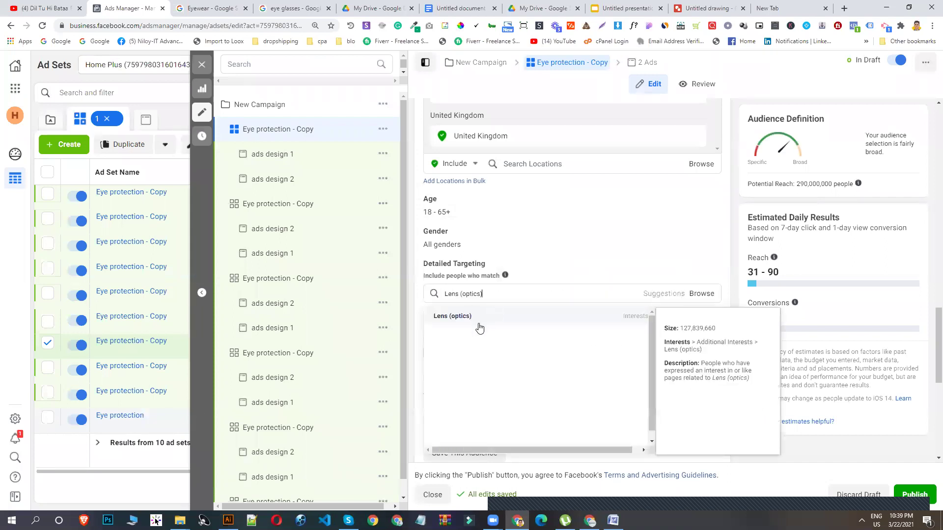
click(481, 320)
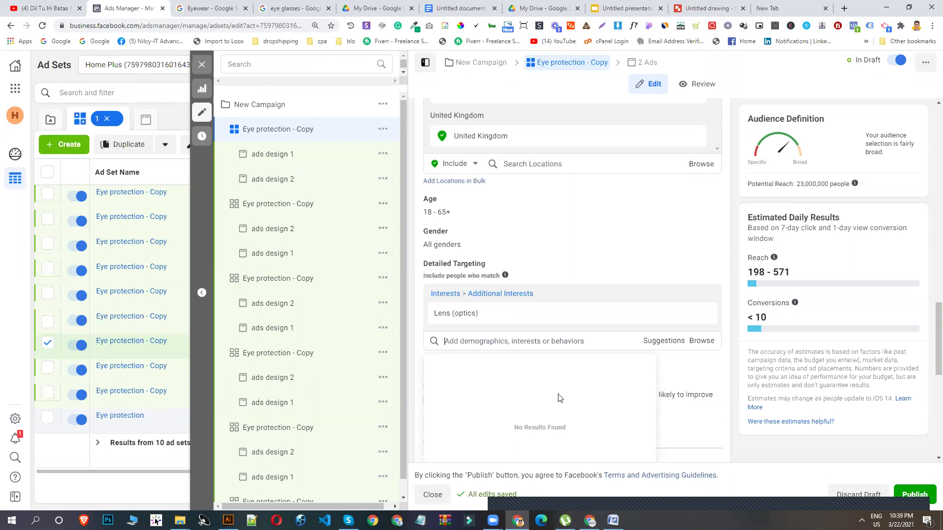
click(531, 311)
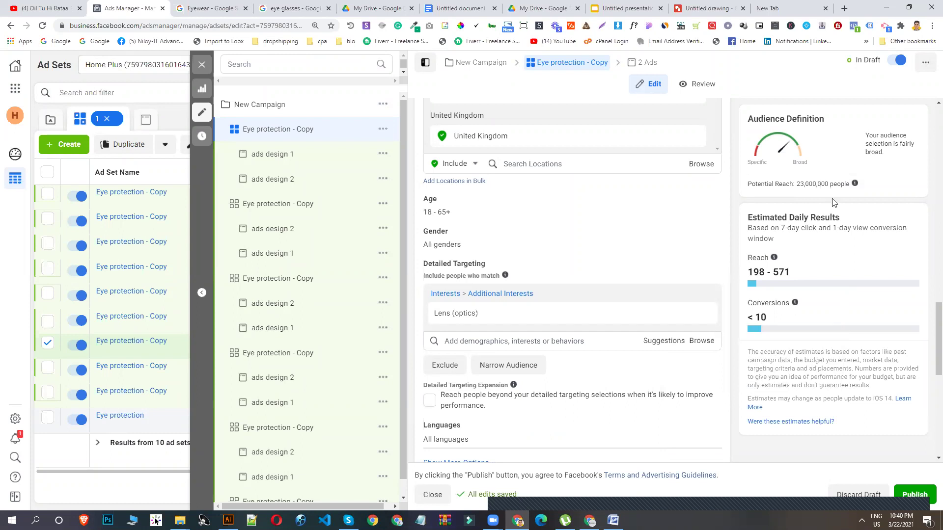
Try narrowing the Lens (optics) audience to people who must also match Engaged Shoppers, and remove that narrowing condition.
scroll(632, 299, down, 3)
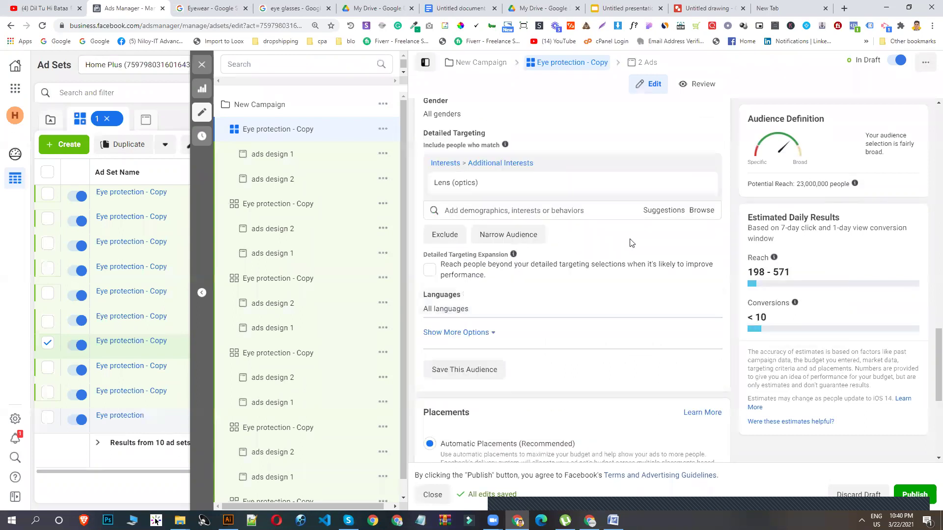
click(499, 210)
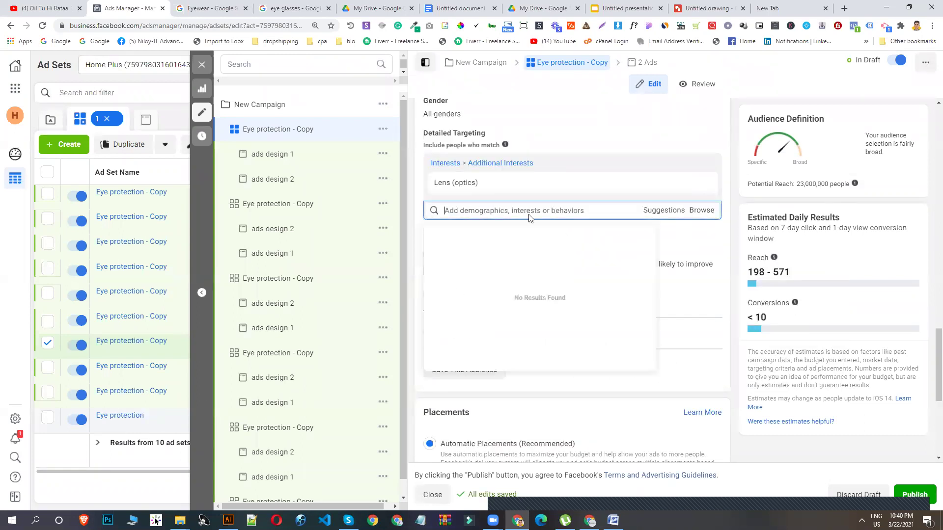
click(508, 234)
click(496, 254)
text(enagaged)
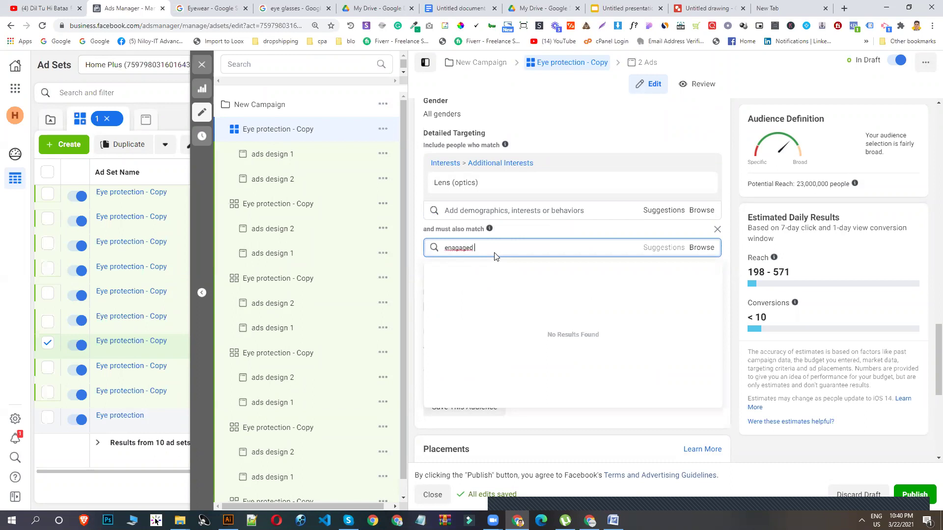
right_click(464, 247)
click(494, 257)
text(sho)
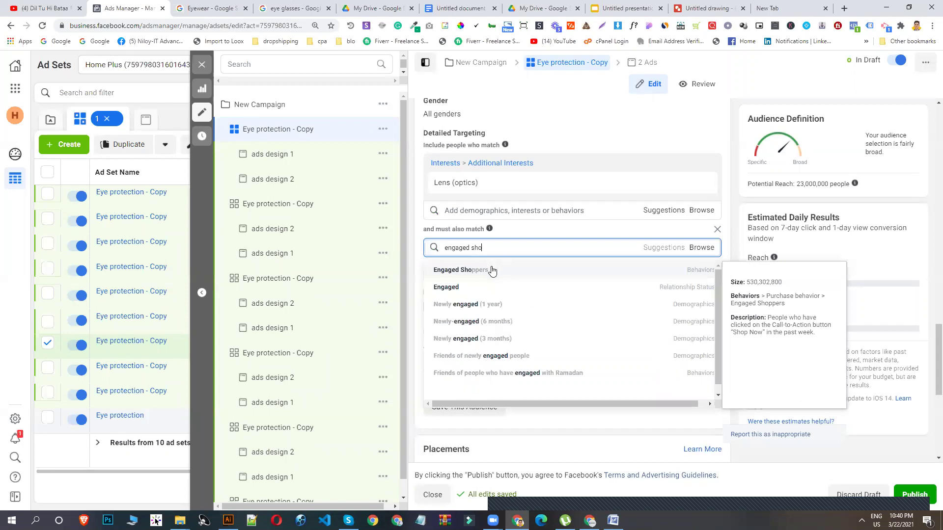
click(492, 270)
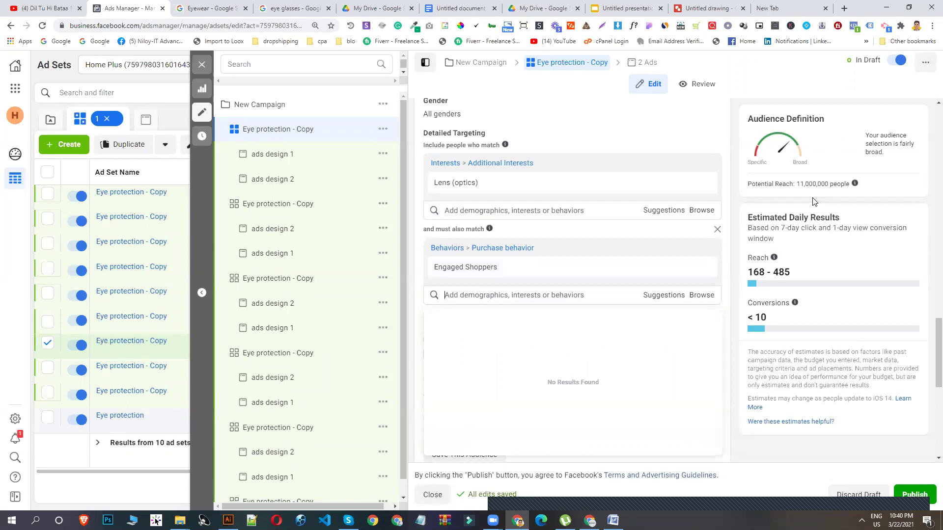
click(717, 231)
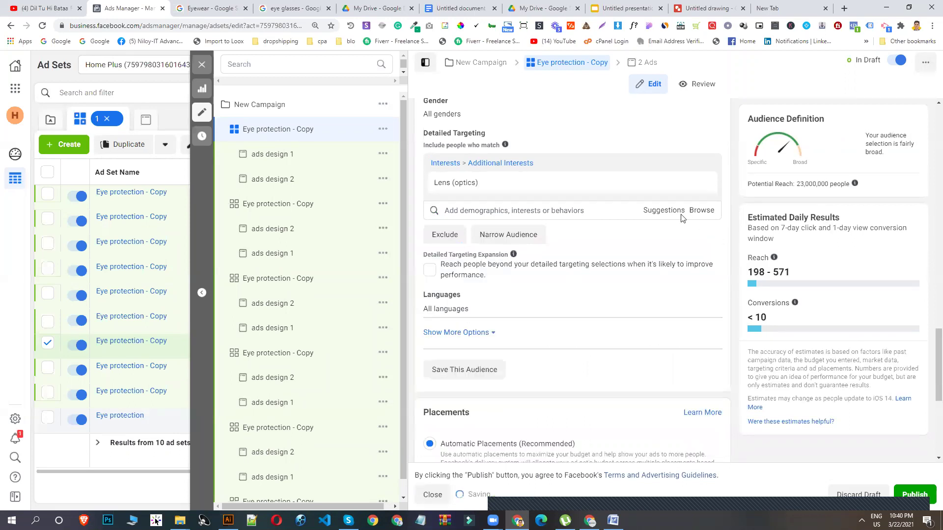
Add the suggested interest Glasses to the detailed targeting and remove Lens (optics).
mouse_move(518, 183)
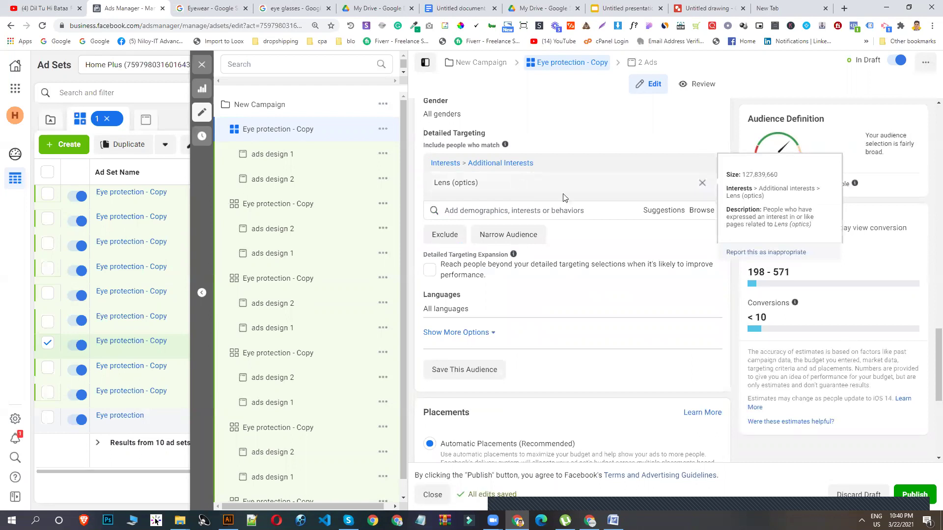
click(666, 211)
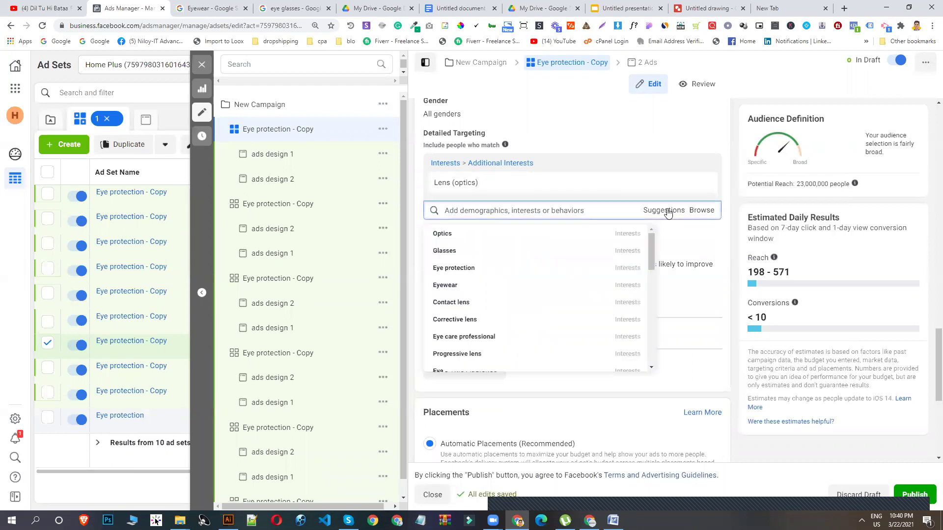
click(454, 253)
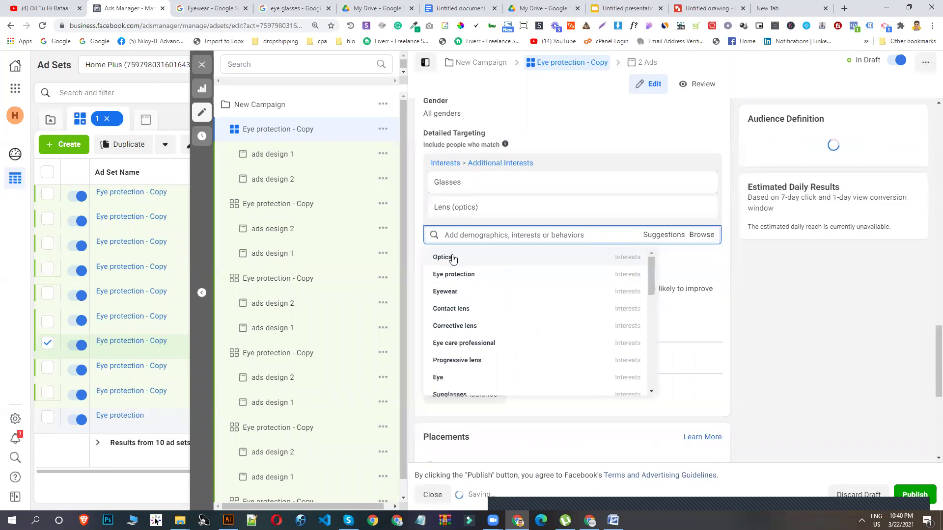
click(702, 207)
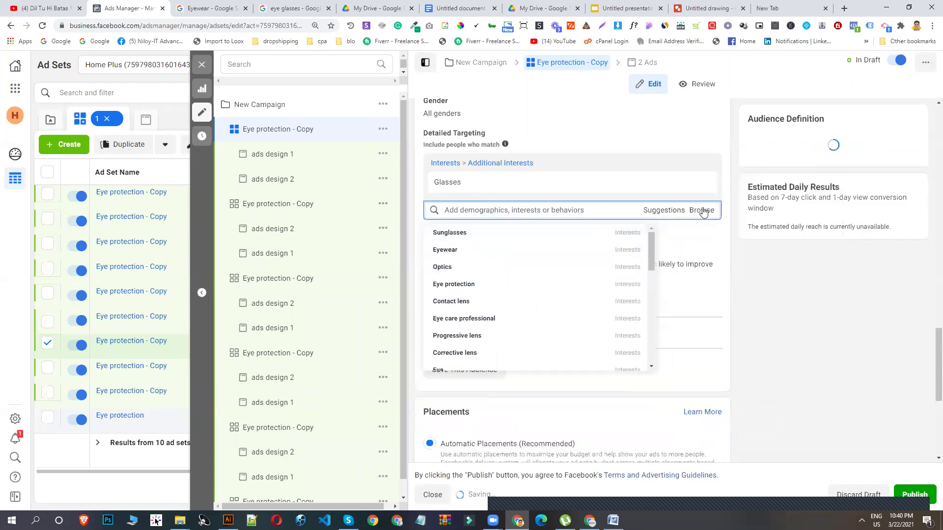
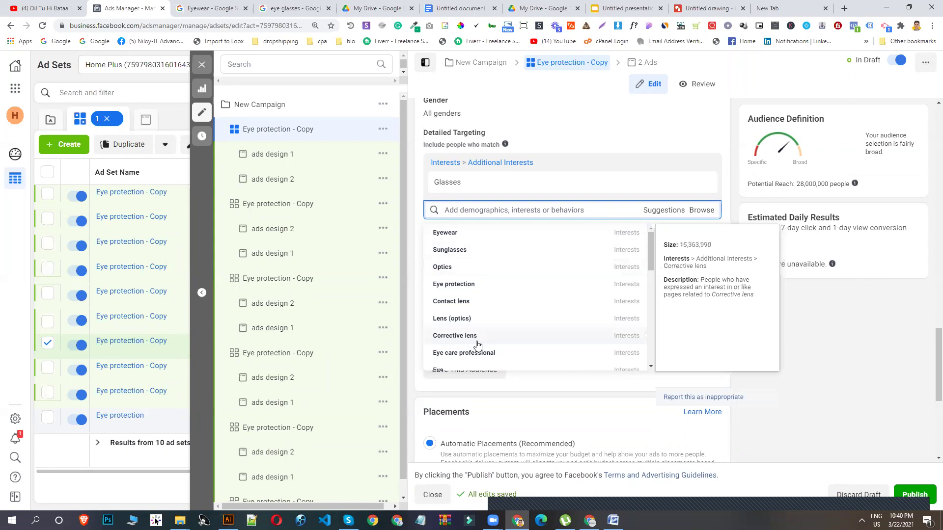
Replace the Glasses interest with the suggested interest Optics and open the related interest suggestions.
scroll(477, 344, down, 2)
scroll(477, 314, up, 2)
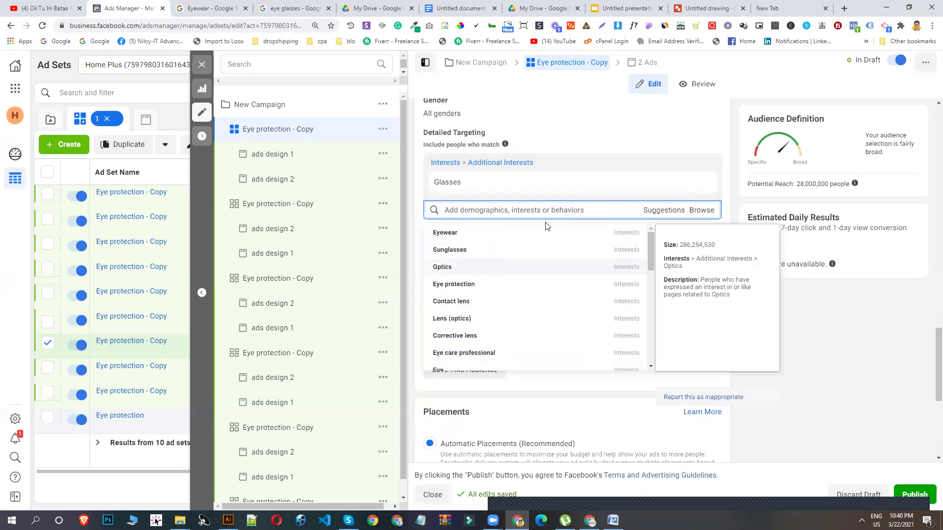
key(Return)
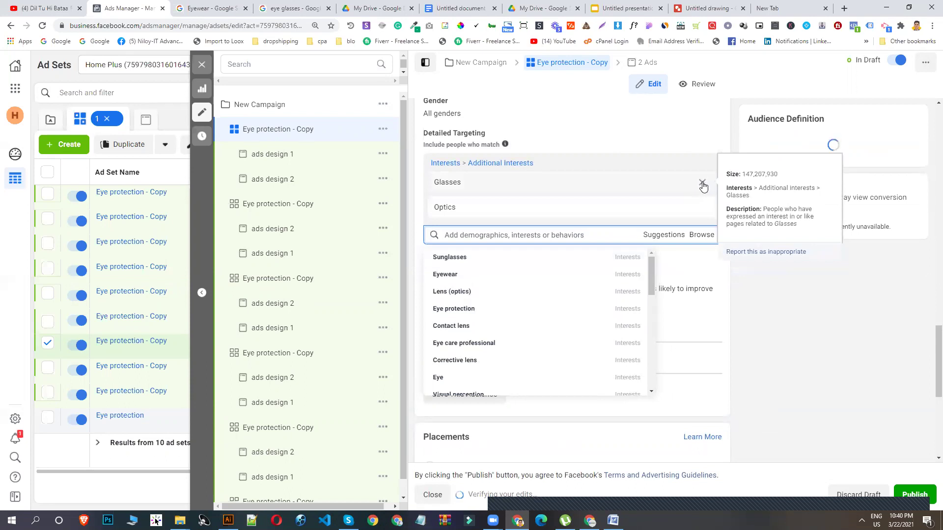
click(703, 184)
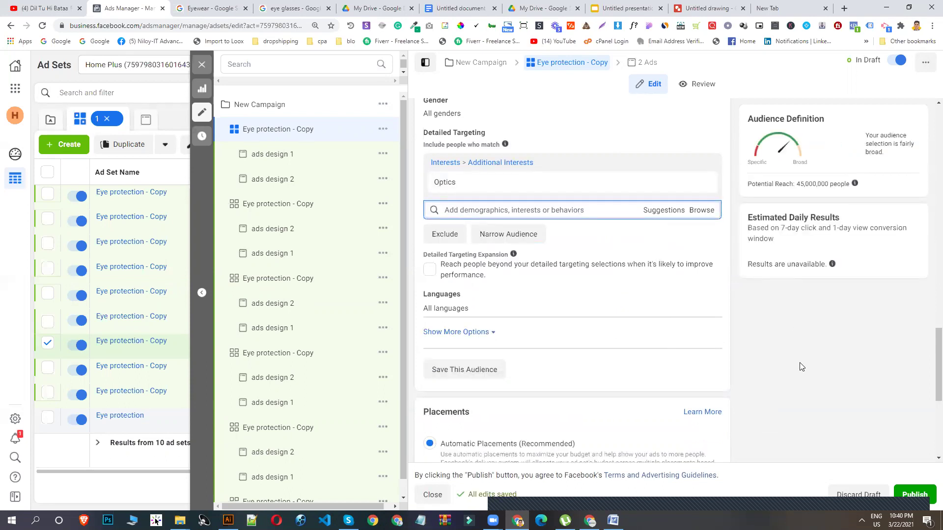
click(654, 210)
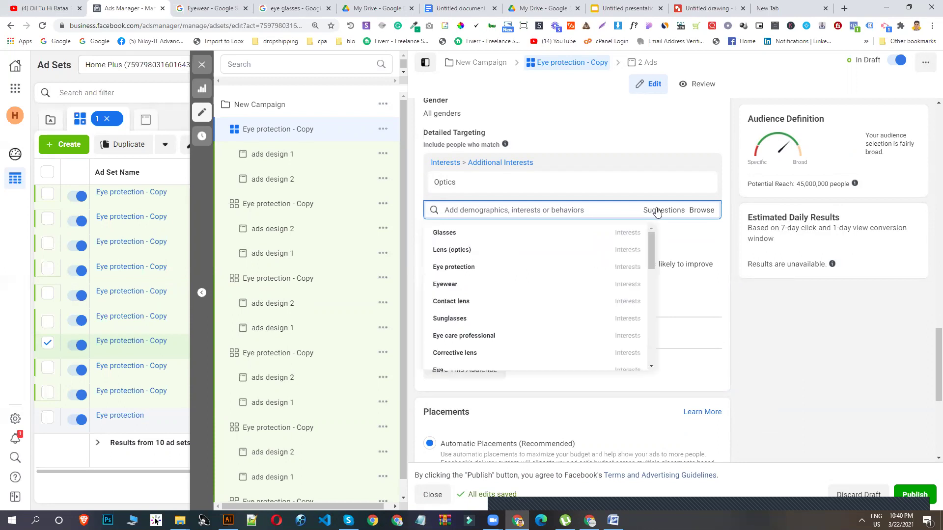
Add the suggested interest Eye care professional to the detailed targeting and remove Optics.
scroll(474, 290, down, 2)
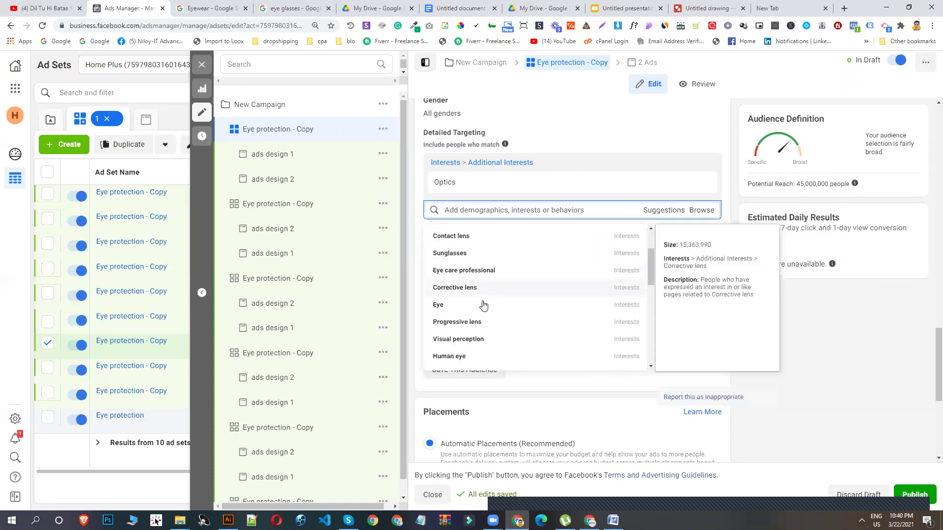
click(490, 272)
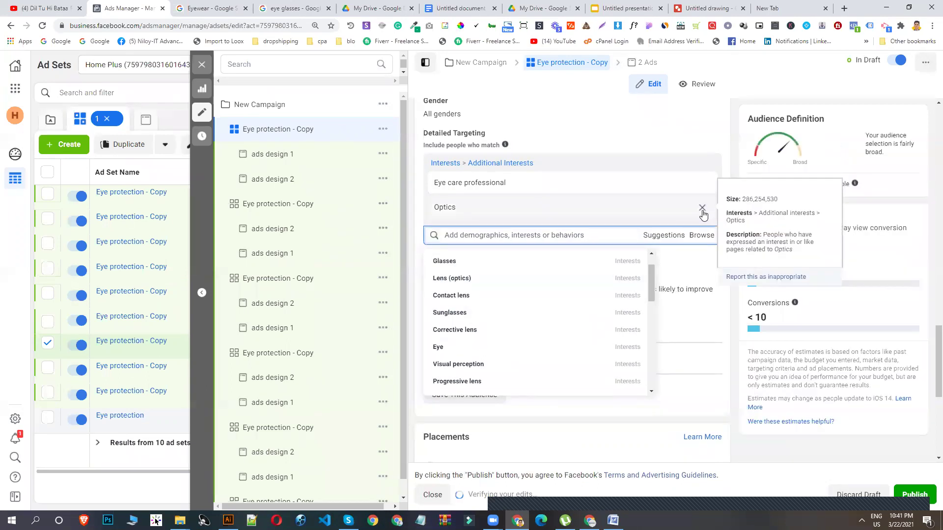
click(702, 208)
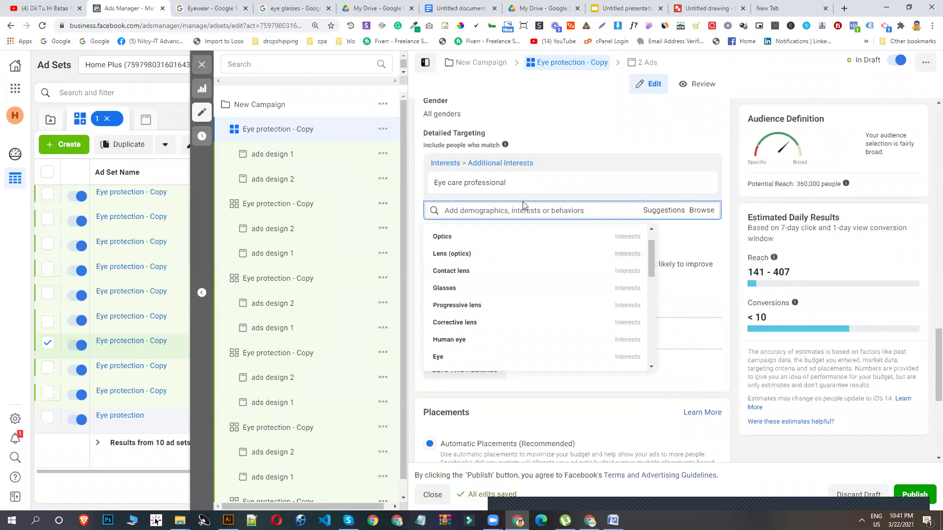
Copy the interest name and rename the first ad set copy as Eye care professional.
mouse_move(495, 192)
drag(506, 183, 434, 183)
right_click(498, 186)
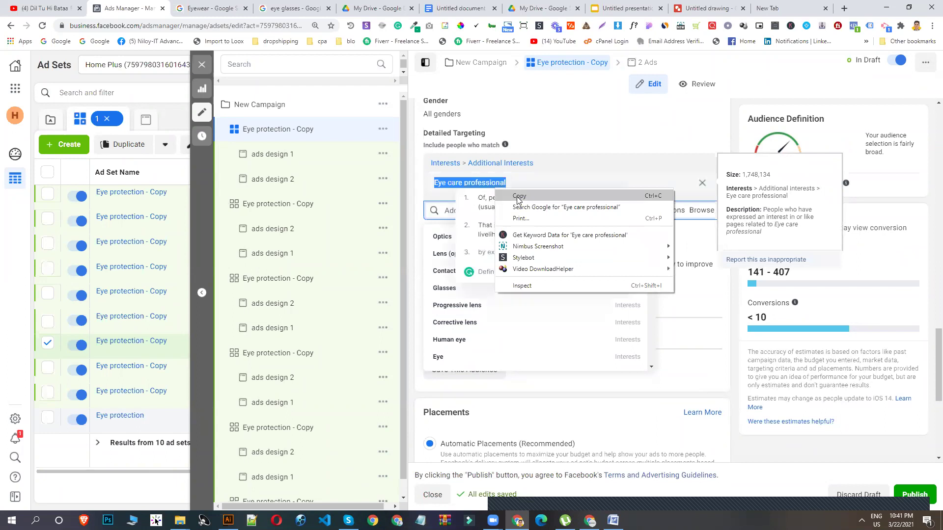
click(545, 206)
click(295, 128)
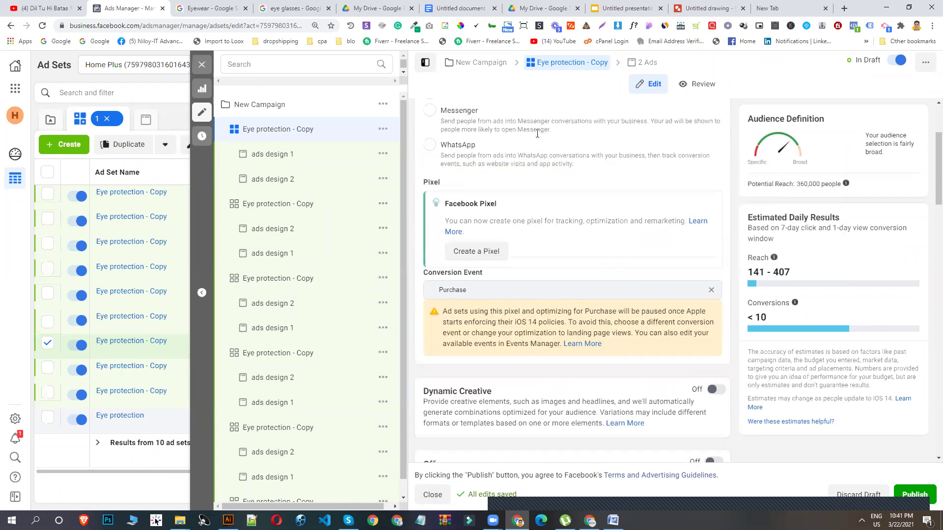
key(ctrl+v)
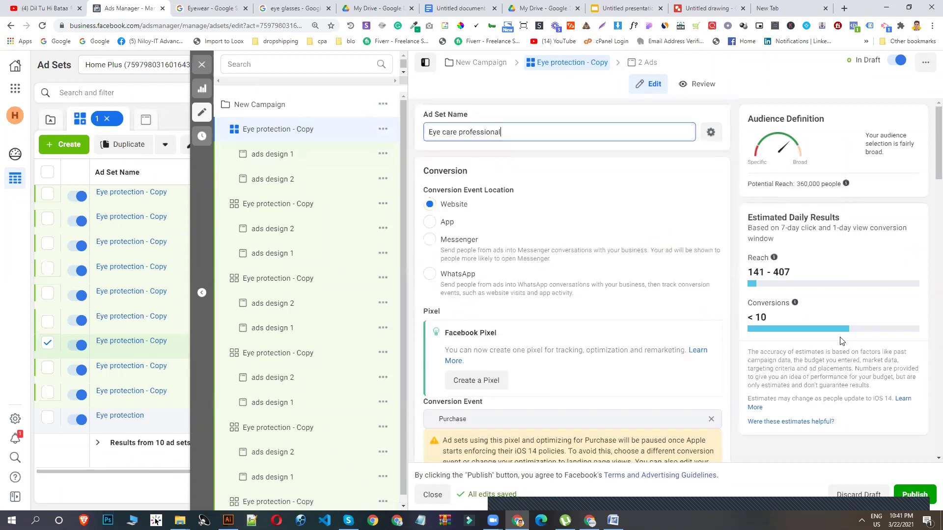
click(819, 379)
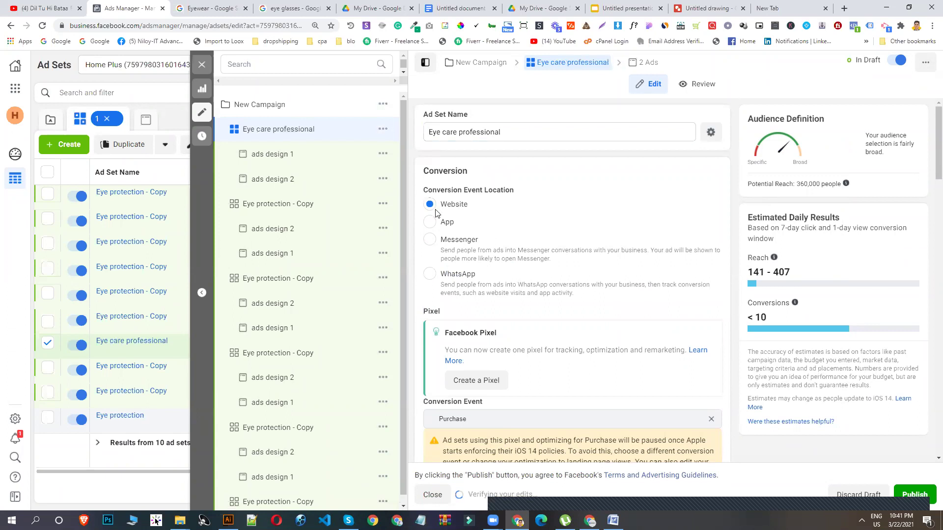
In the ad set copy below Eye care professional, turn off detailed targeting expansion and replace the Eye protection interest with Contact lens.
click(274, 210)
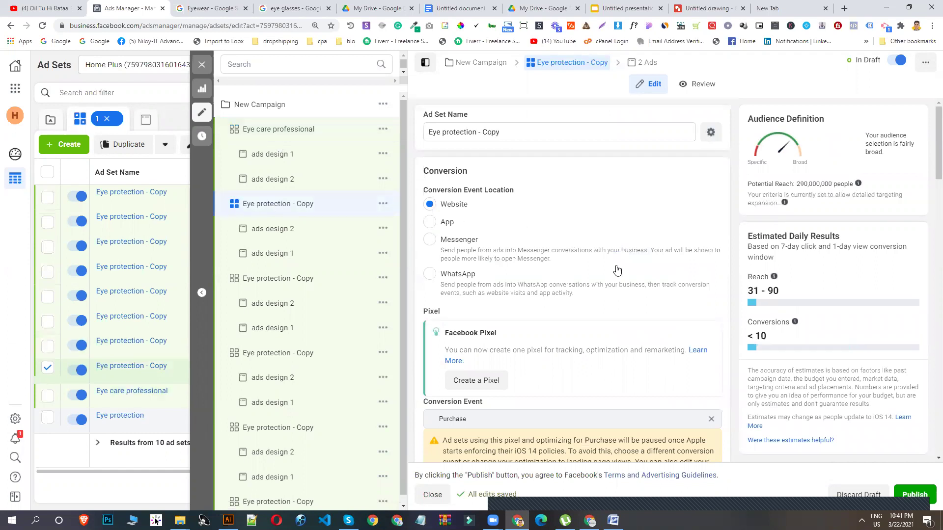
scroll(617, 275, down, 15)
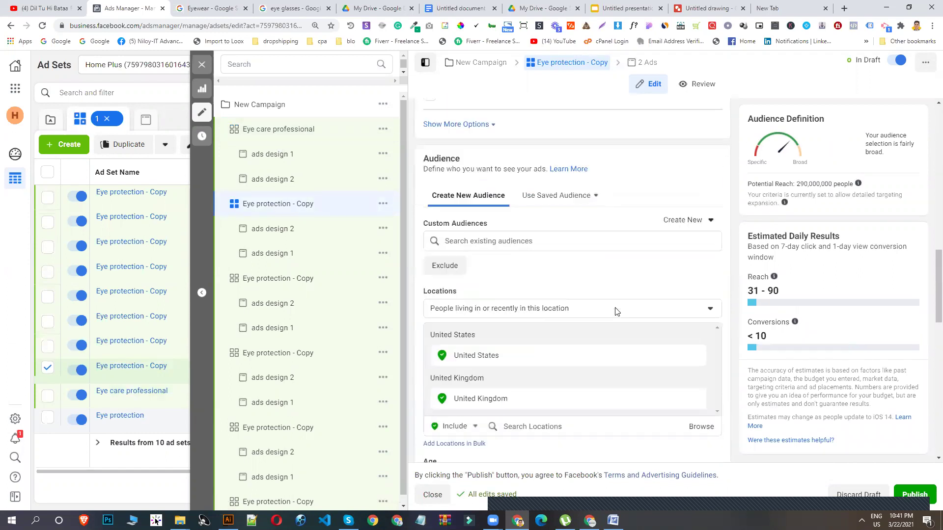
scroll(617, 312, down, 7)
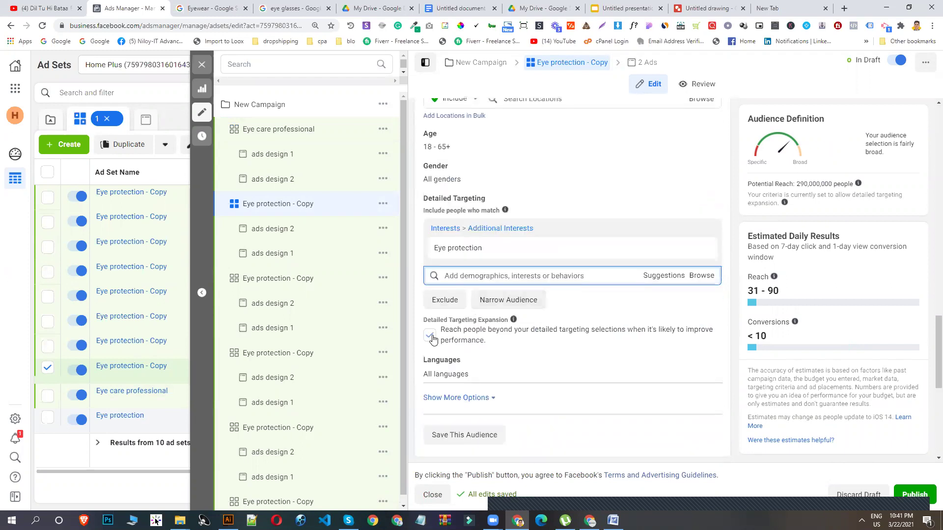
click(431, 336)
click(558, 275)
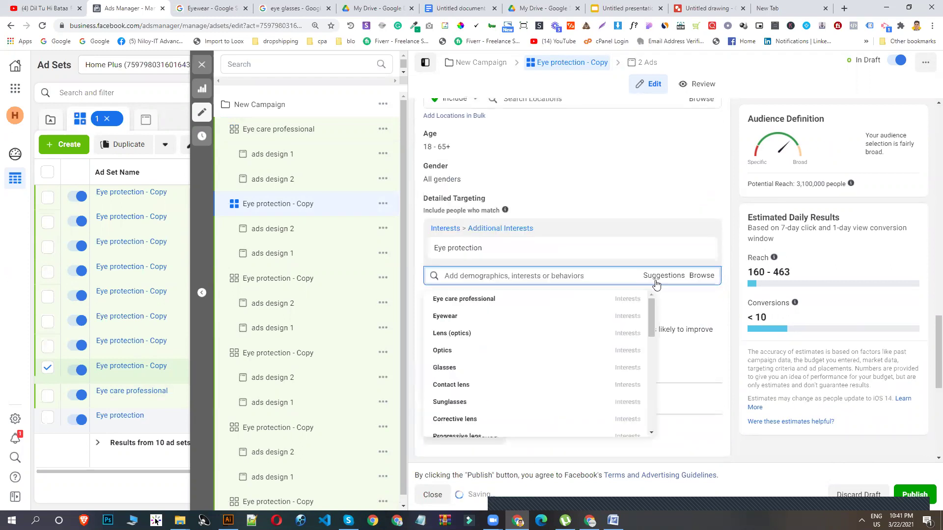
click(481, 386)
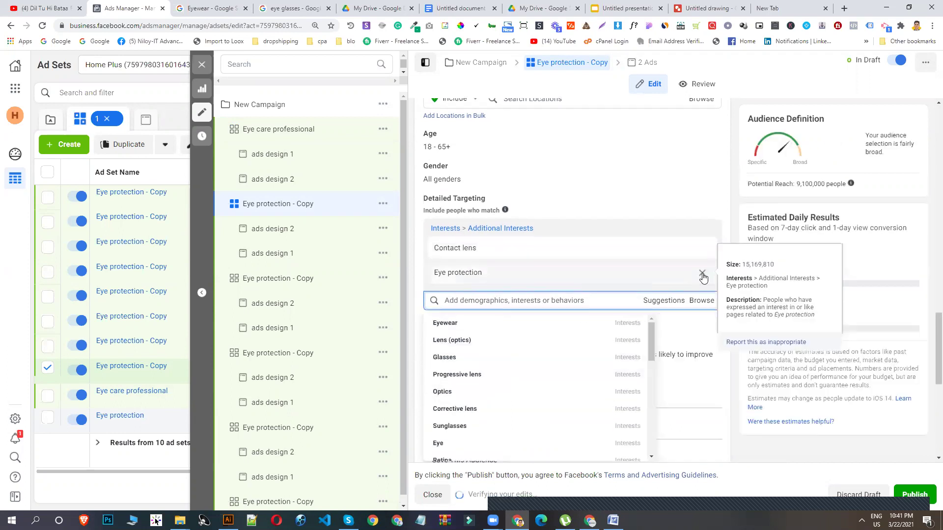
click(702, 273)
Copy the interest name and rename the second ad set copy as Contact lens.
drag(434, 248, 477, 249)
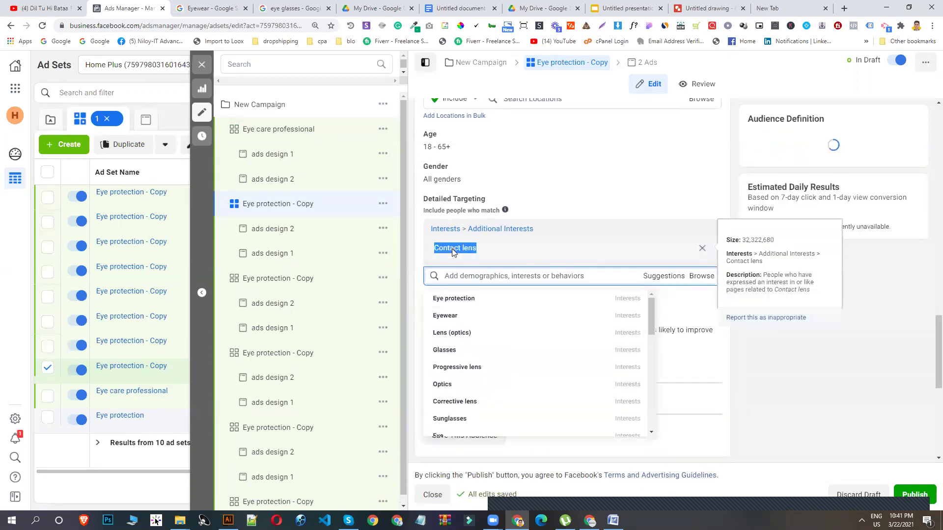
right_click(465, 254)
click(475, 257)
scroll(561, 179, up, 15)
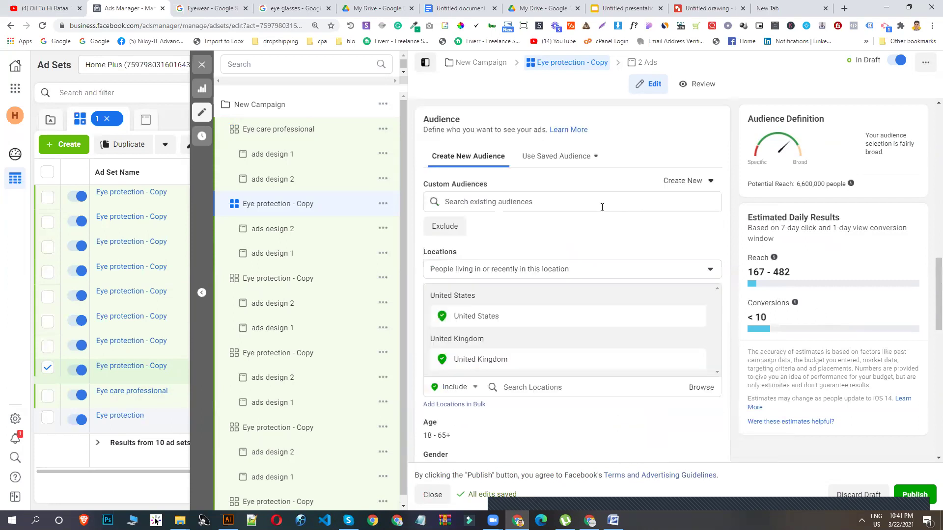
triple_click(534, 135)
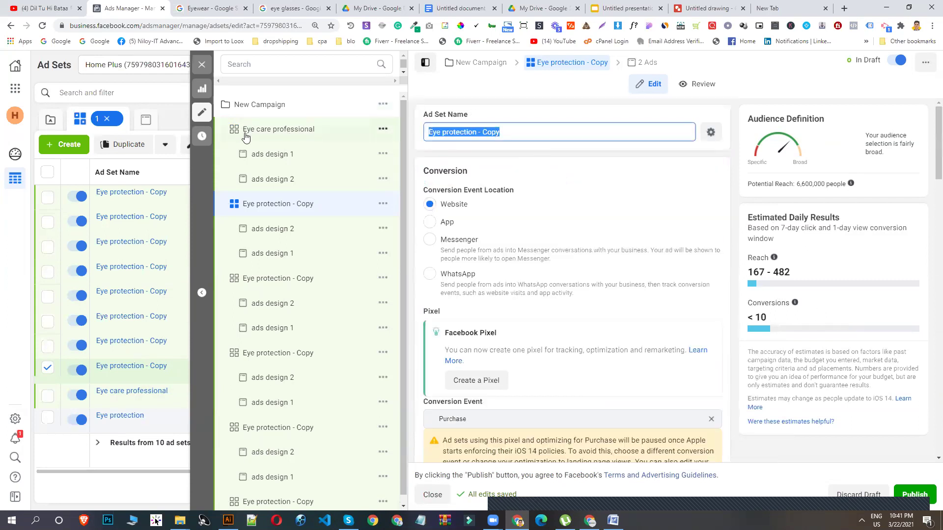
key(ctrl+v)
click(842, 278)
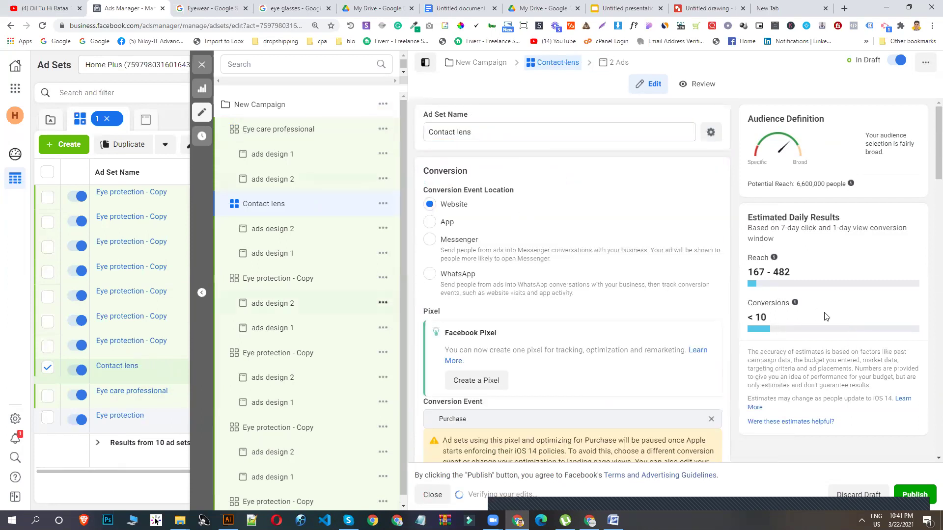
Look up the Contact lens interest on Google from the ad set's detailed targeting and close the search results.
scroll(572, 445, down, 3)
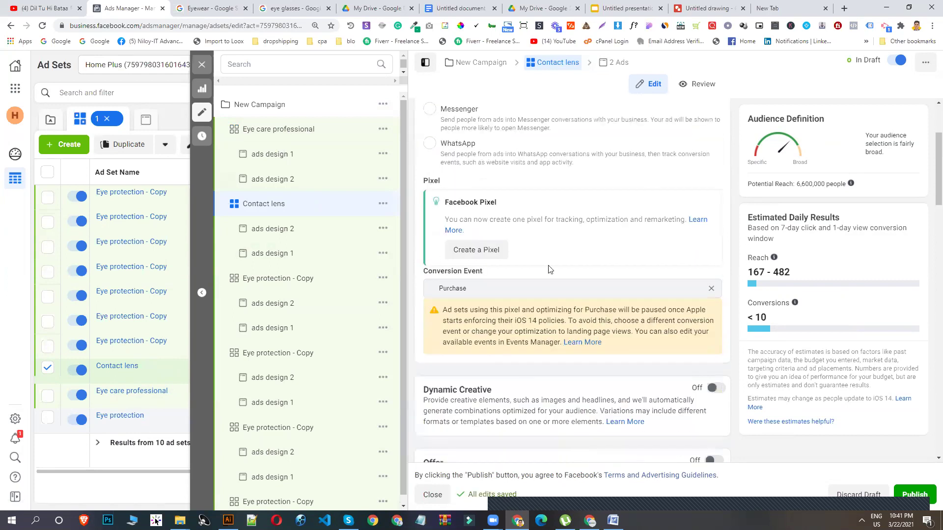
scroll(542, 313, down, 10)
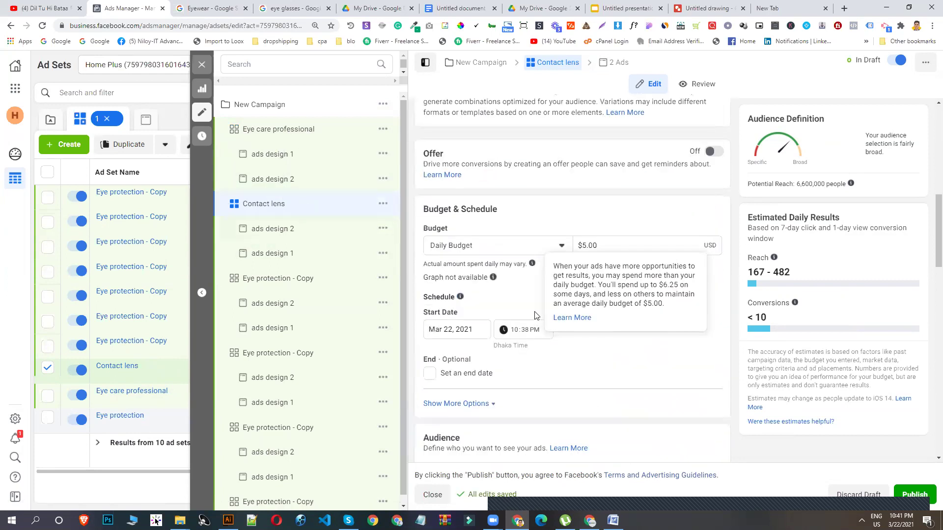
scroll(542, 313, down, 6)
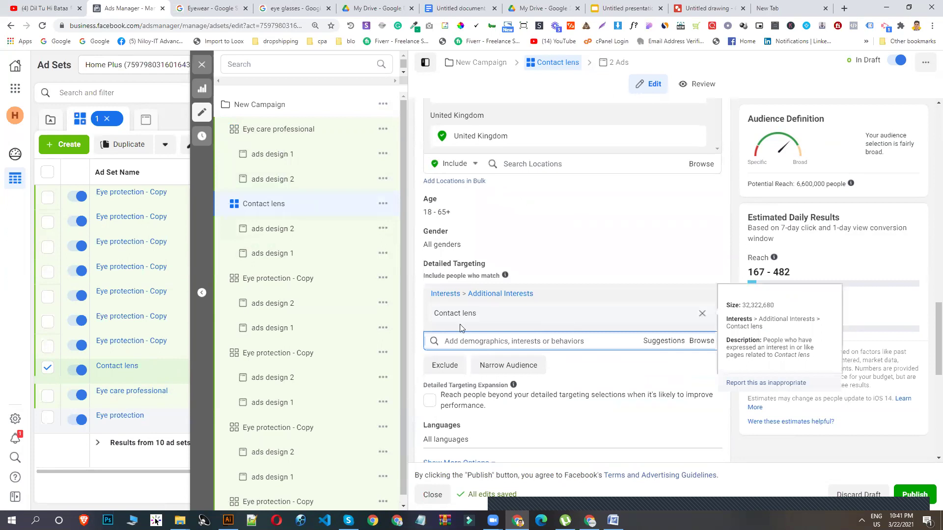
triple_click(453, 317)
right_click(453, 317)
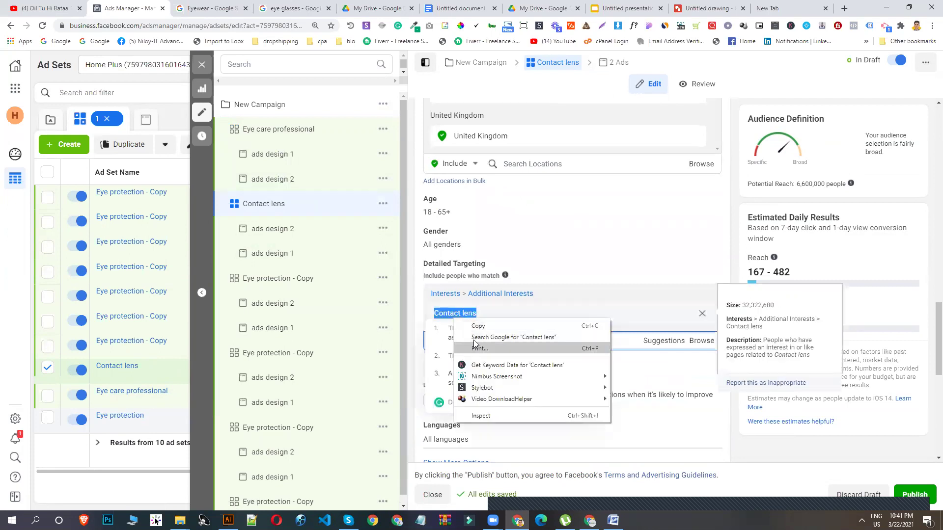
click(475, 338)
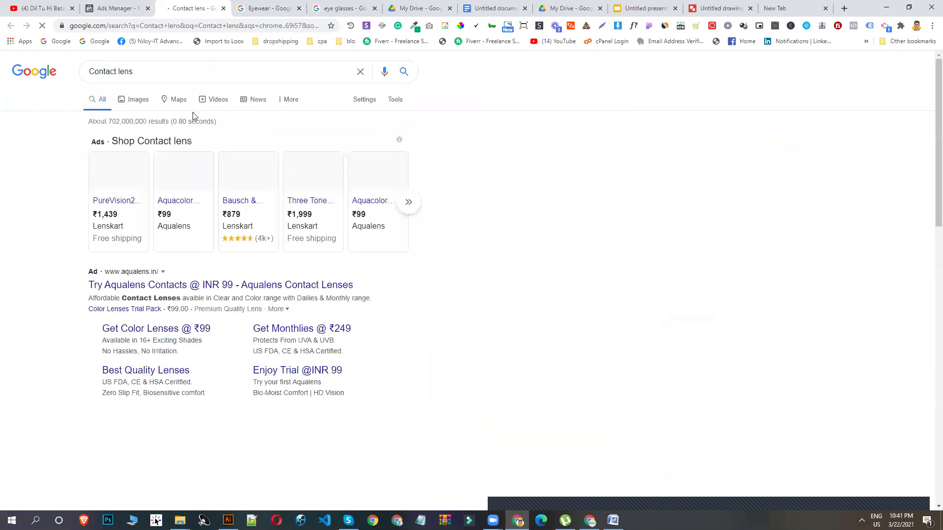
click(223, 9)
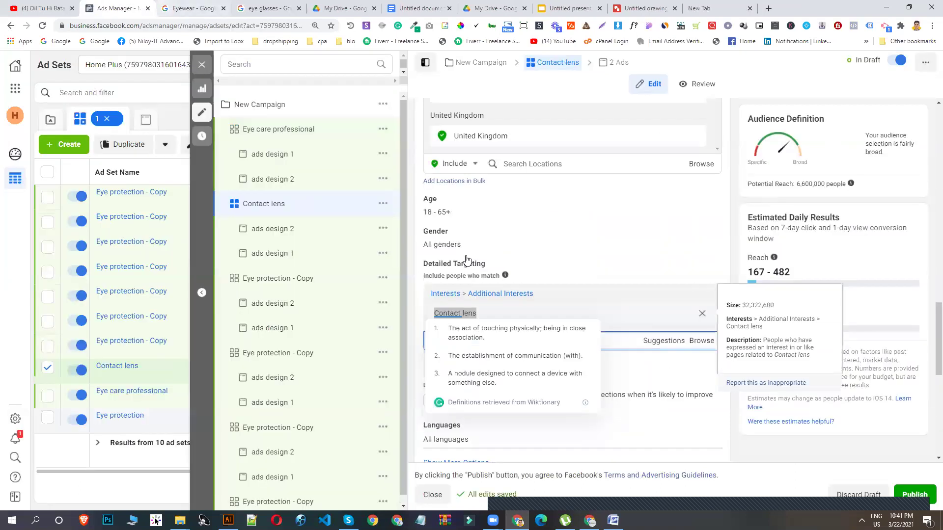
In the ad set copy below Contact lens, turn off detailed targeting expansion and replace the Eye protection interest with the suggested interest Retina.
click(277, 279)
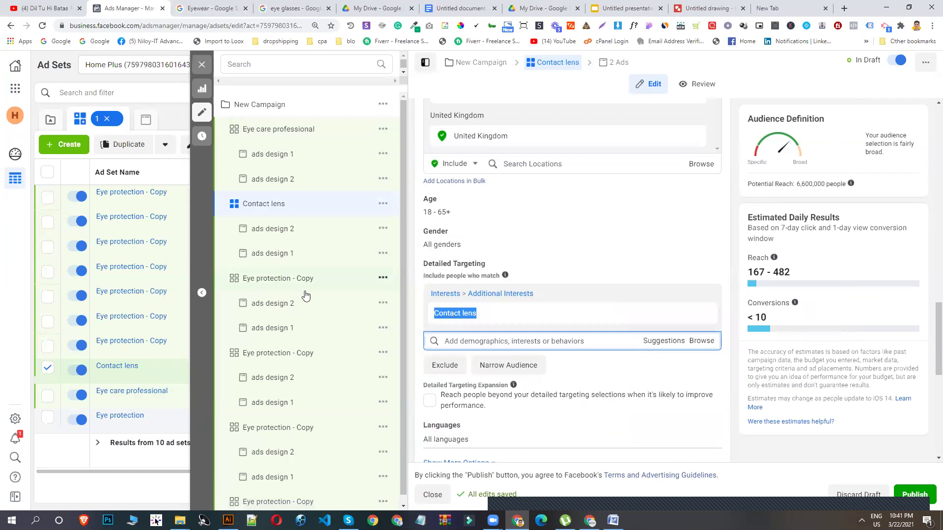
click(431, 404)
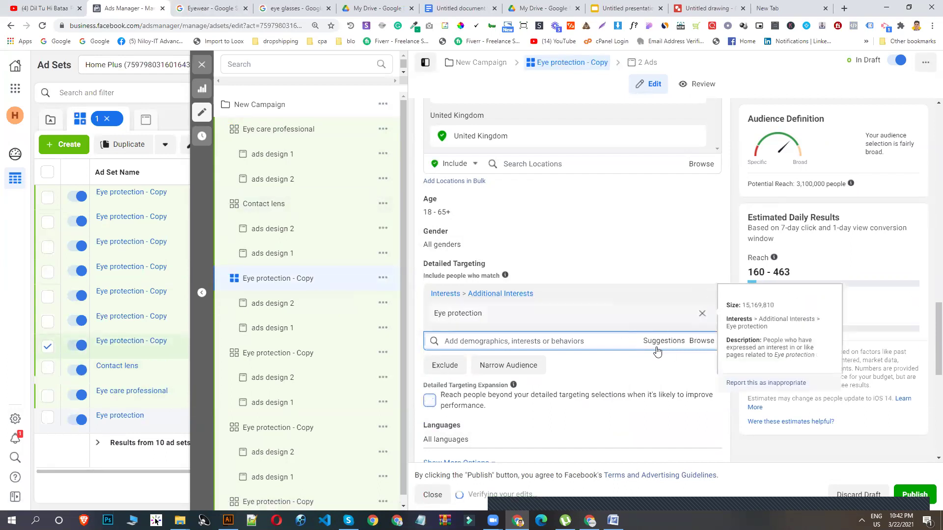
click(657, 343)
scroll(474, 385, down, 4)
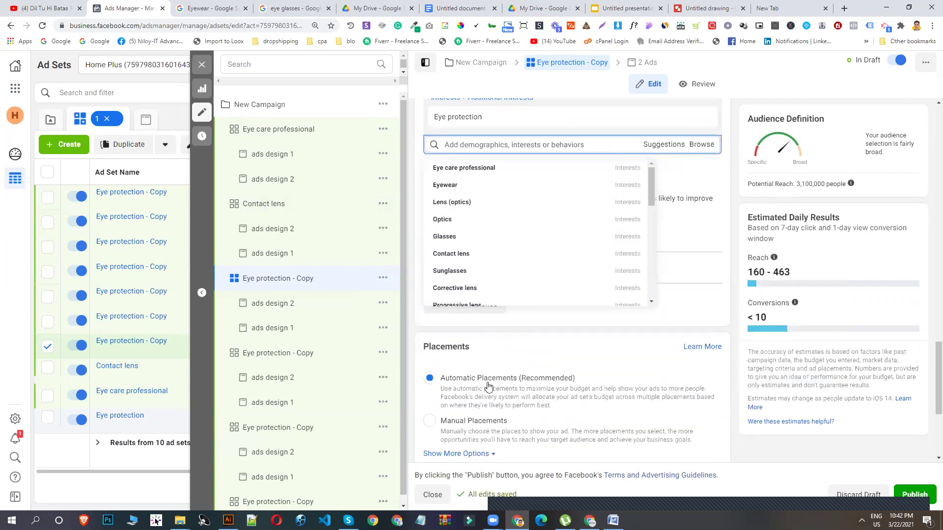
scroll(520, 260, down, 1)
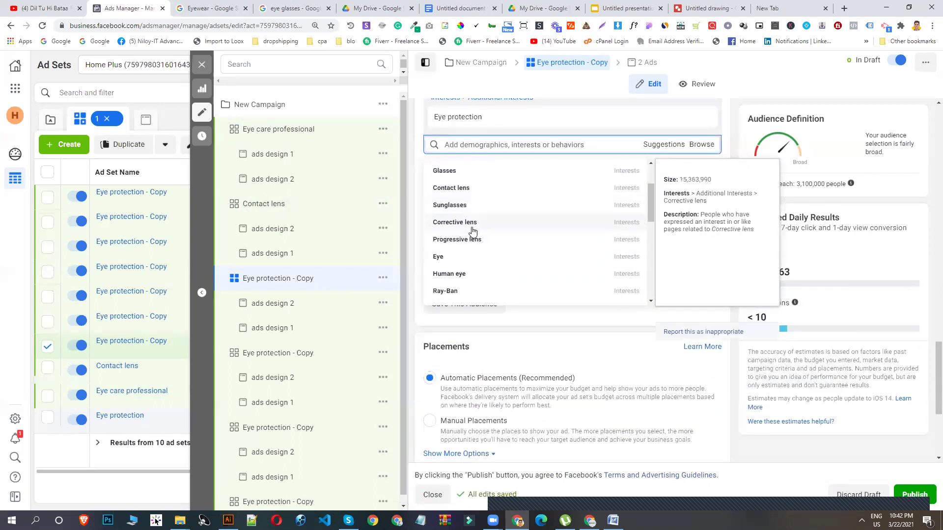
scroll(486, 239, down, 1)
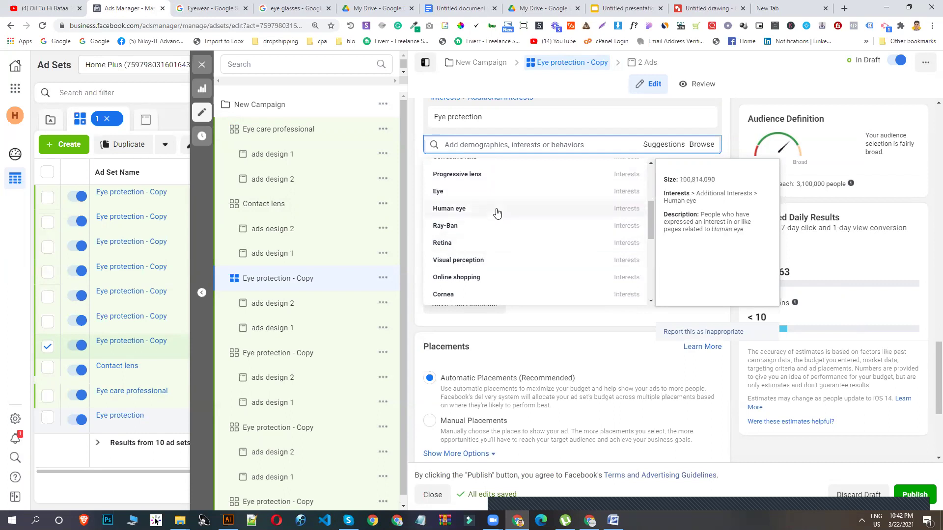
scroll(501, 227, down, 1)
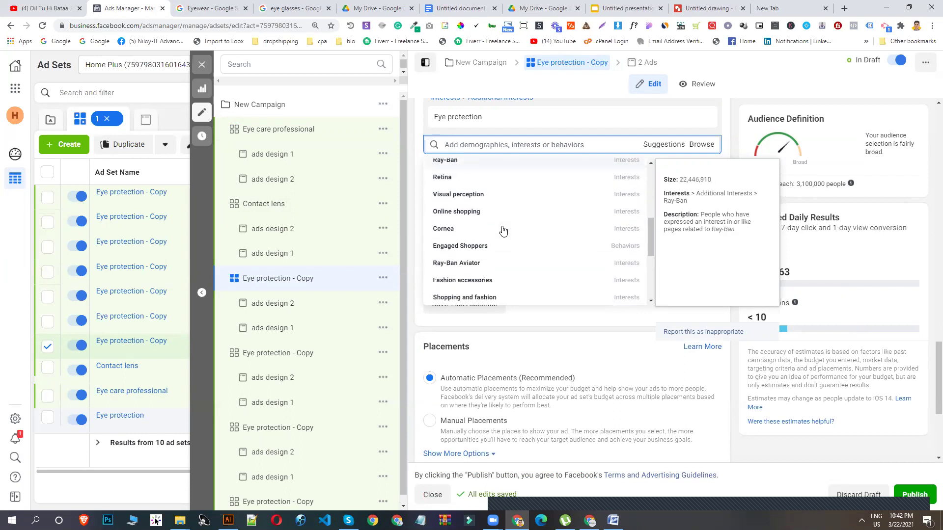
click(469, 183)
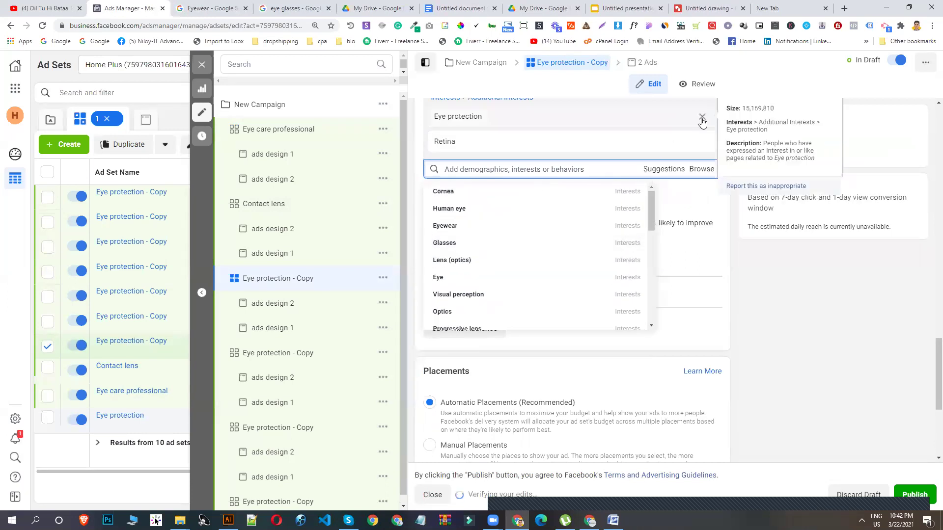
click(702, 118)
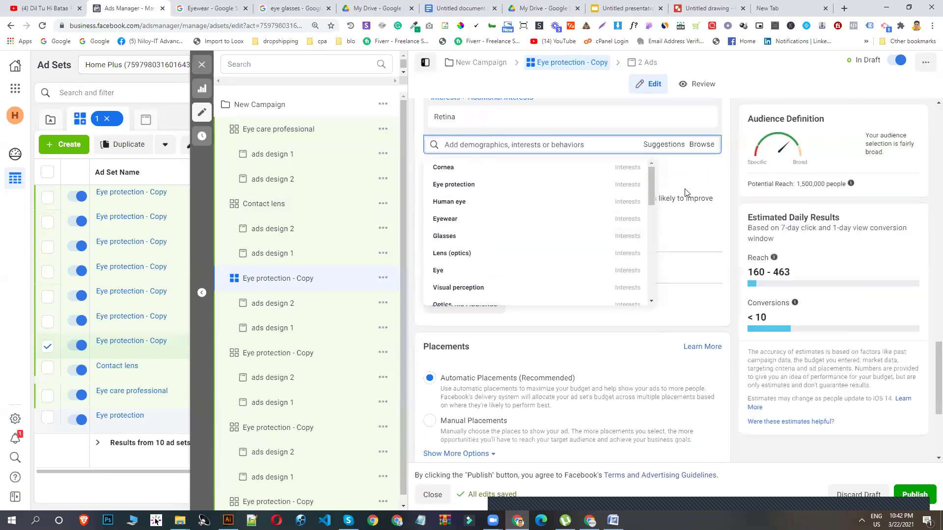
Copy the interest name and rename the third ad set copy as Retina.
double_click(445, 117)
right_click(458, 123)
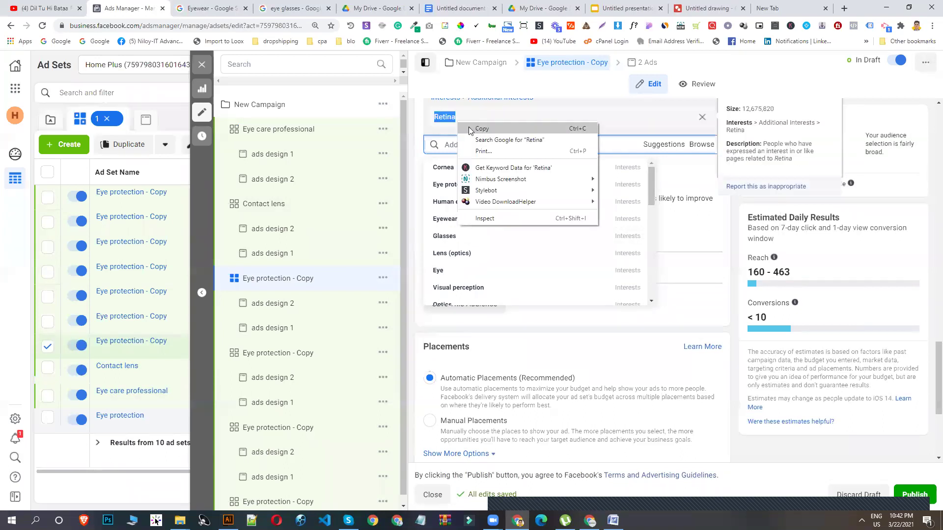
click(475, 129)
scroll(544, 154, up, 15)
triple_click(540, 138)
key(ctrl+v)
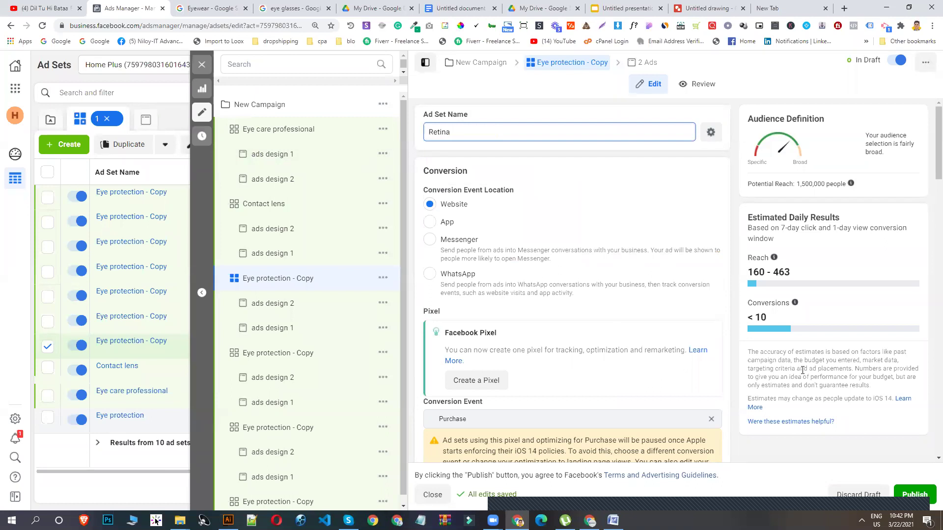
click(685, 361)
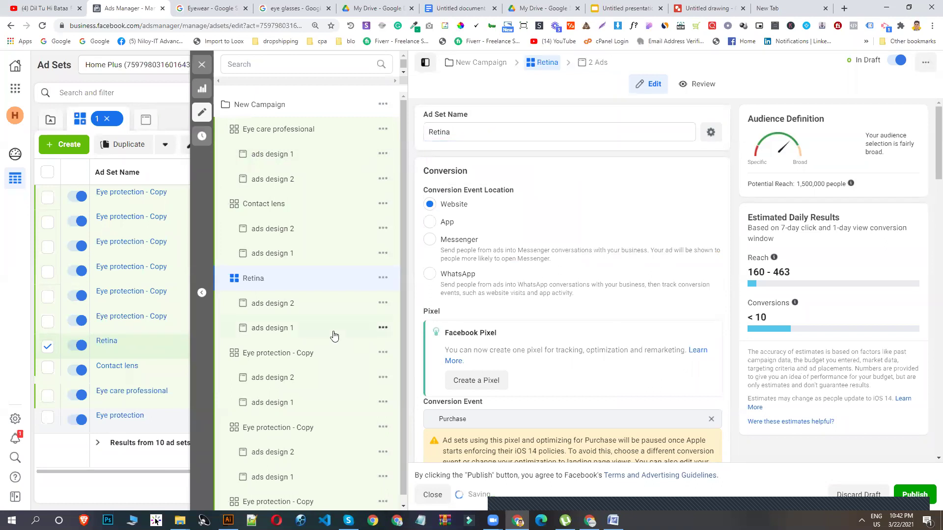
In the ad set copy below Retina, turn off detailed targeting expansion and replace the Eye protection interest with the suggested interest Old age.
click(268, 357)
scroll(550, 299, down, 10)
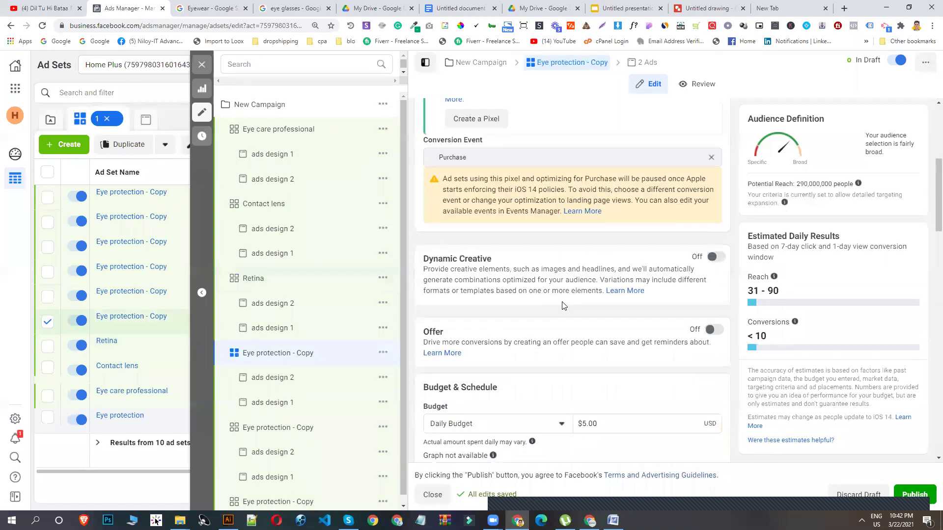
scroll(544, 323, down, 8)
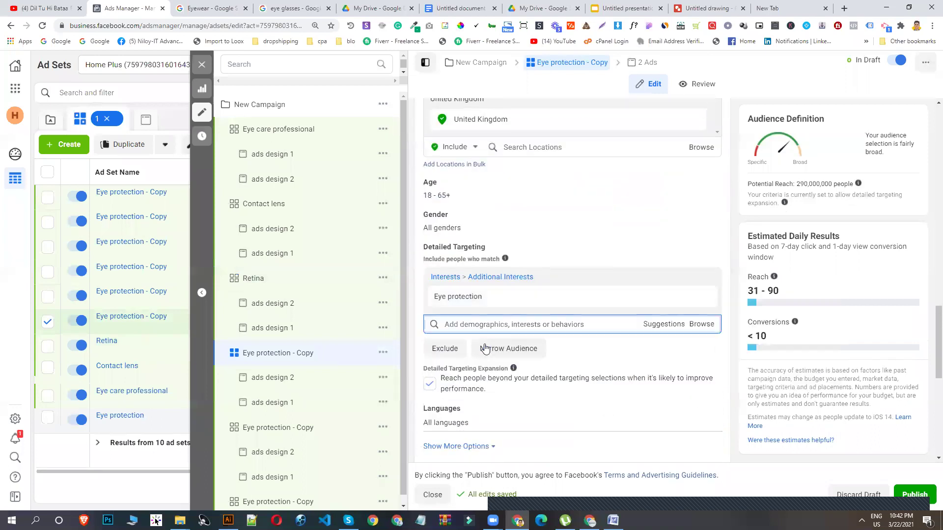
click(429, 336)
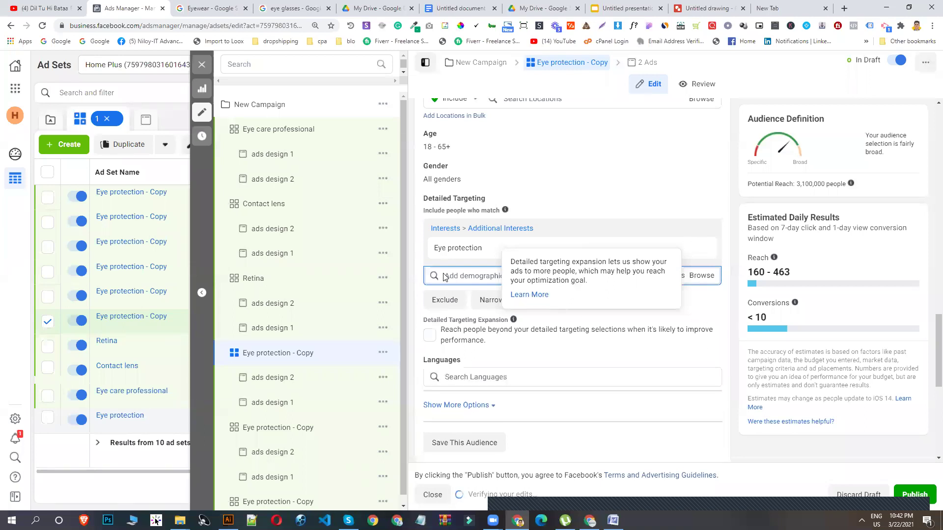
click(663, 275)
scroll(504, 363, down, 5)
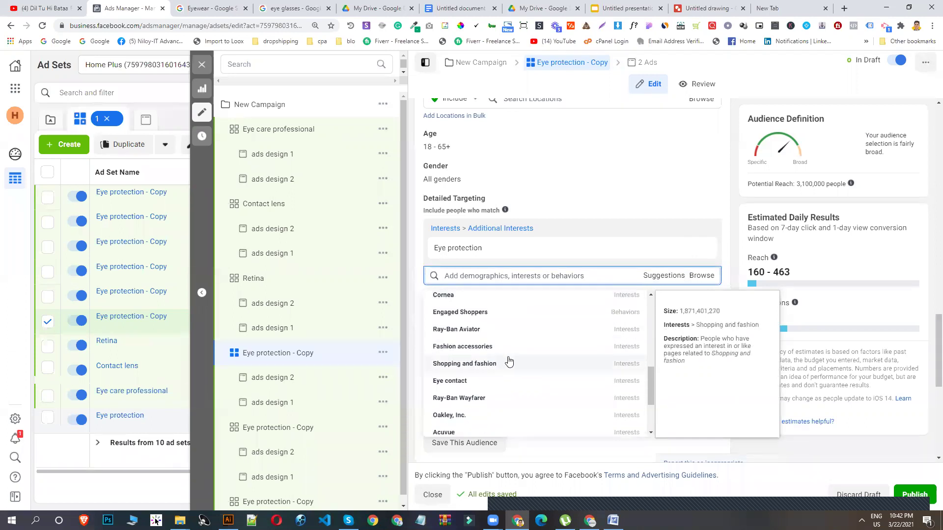
scroll(536, 371, down, 1)
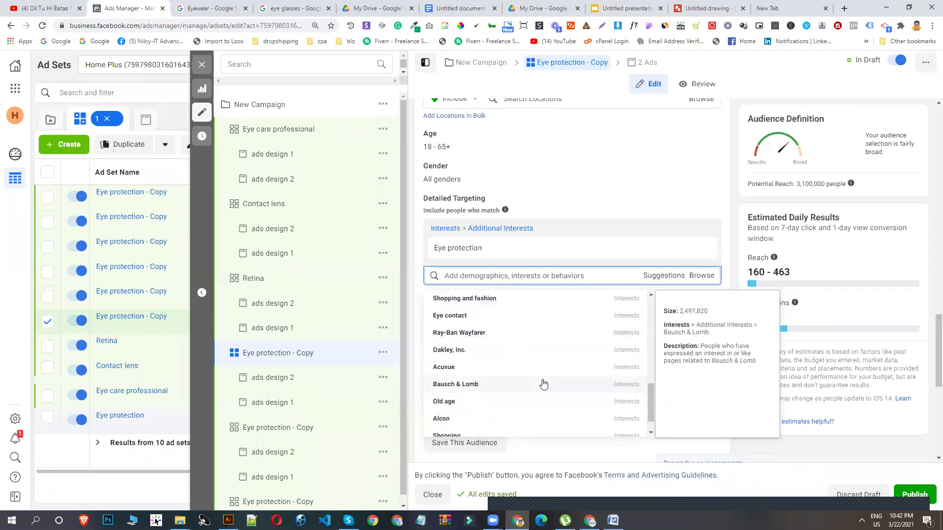
scroll(486, 357, down, 1)
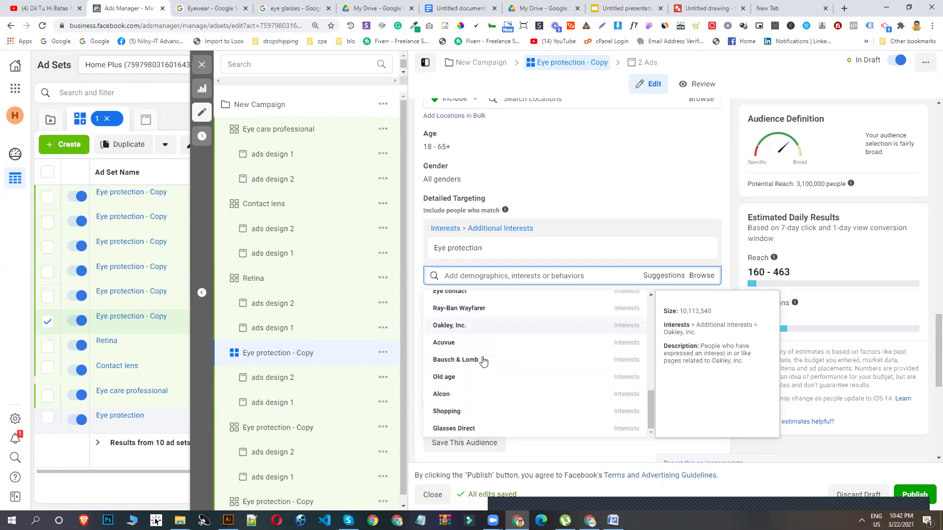
click(464, 386)
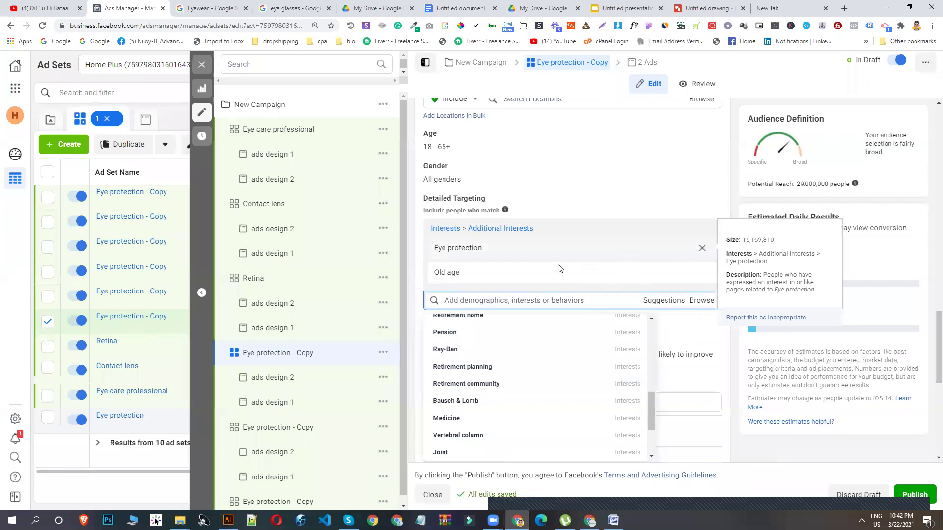
click(702, 248)
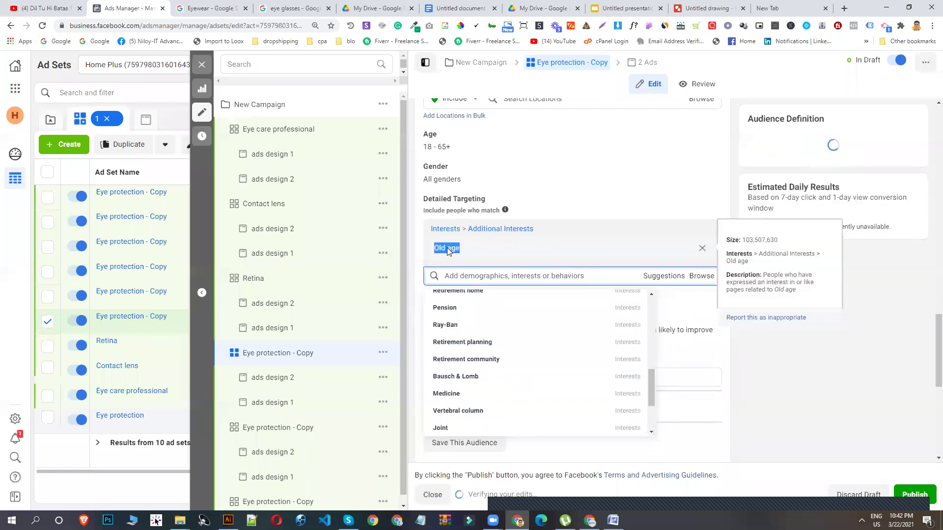
Copy the interest name and rename the fourth ad set copy as Old age.
right_click(447, 247)
click(465, 251)
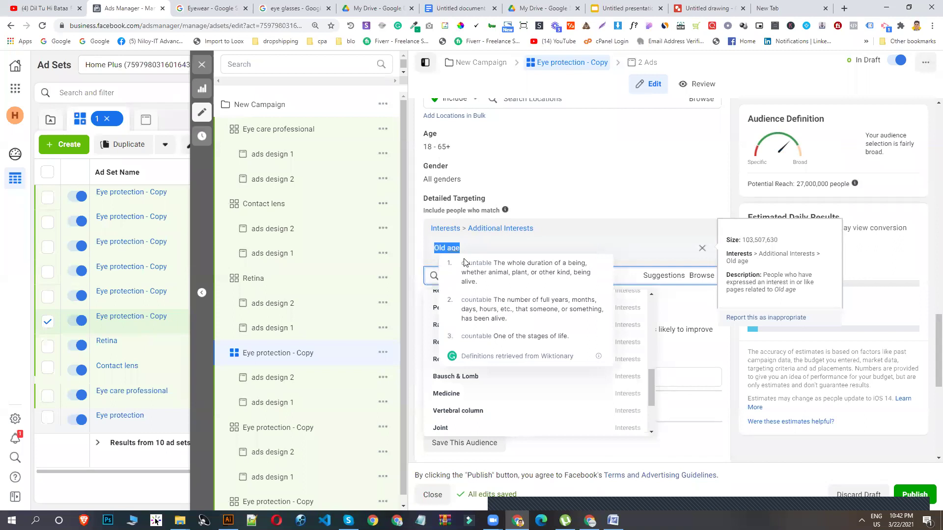
right_click(439, 250)
click(444, 252)
right_click(444, 248)
click(480, 258)
scroll(515, 265, up, 10)
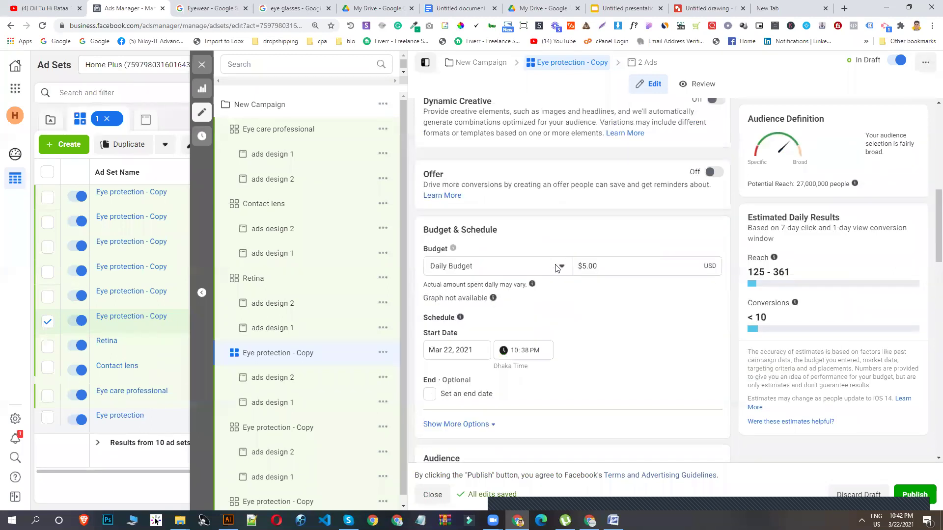
scroll(559, 256, up, 8)
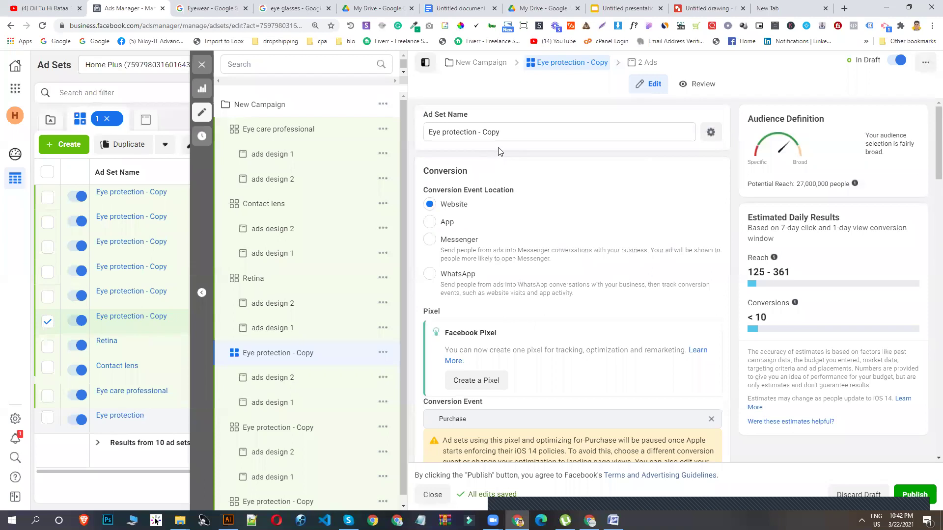
drag(504, 132, 315, 136)
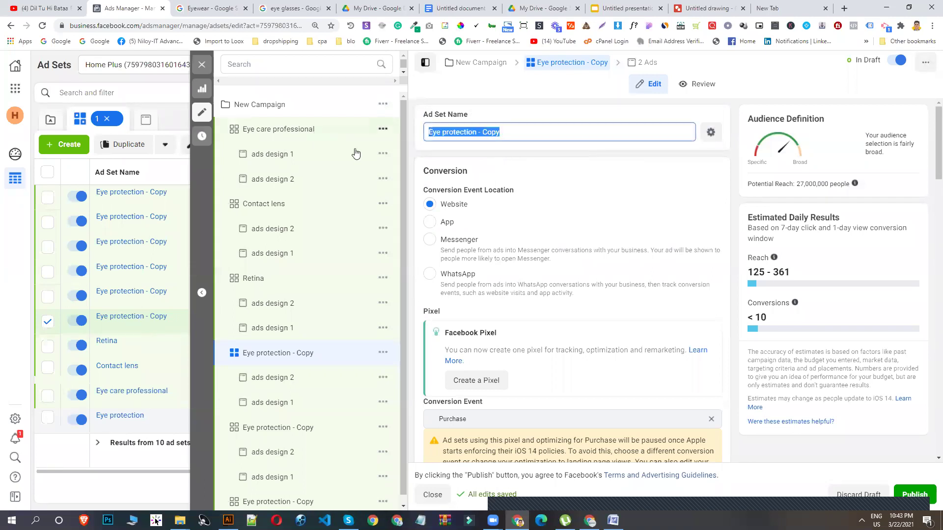
key(ctrl+v)
click(268, 352)
In the ad set copy below Old age, turn off detailed targeting expansion and bring up the suggested interests.
scroll(261, 319, down, 3)
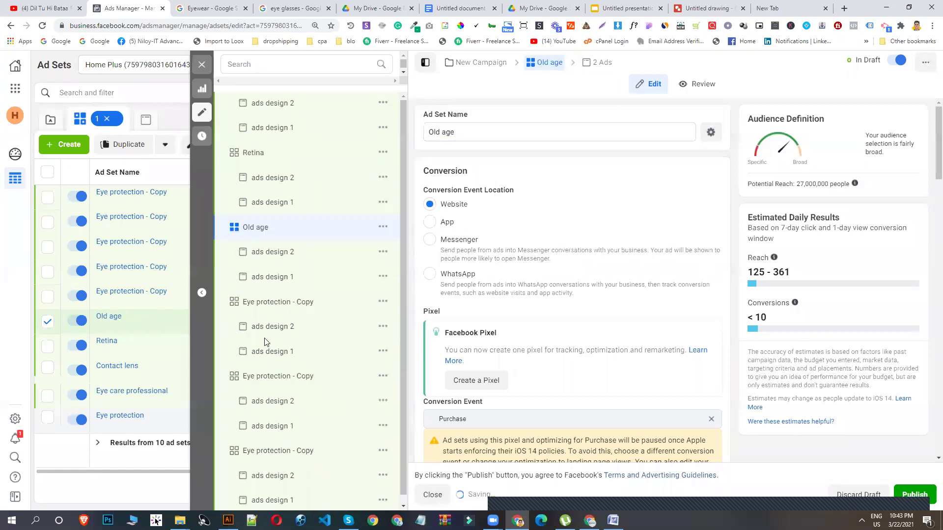
click(252, 298)
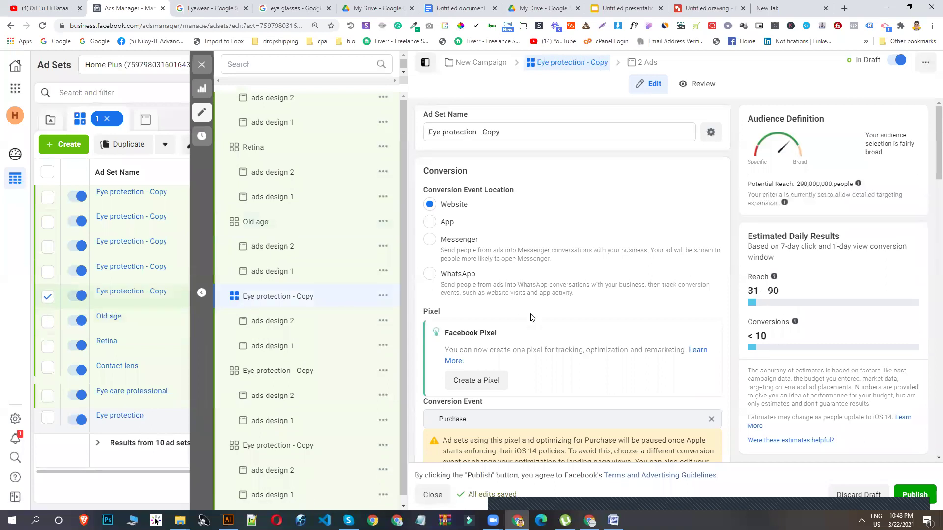
scroll(535, 319, down, 10)
scroll(471, 333, down, 4)
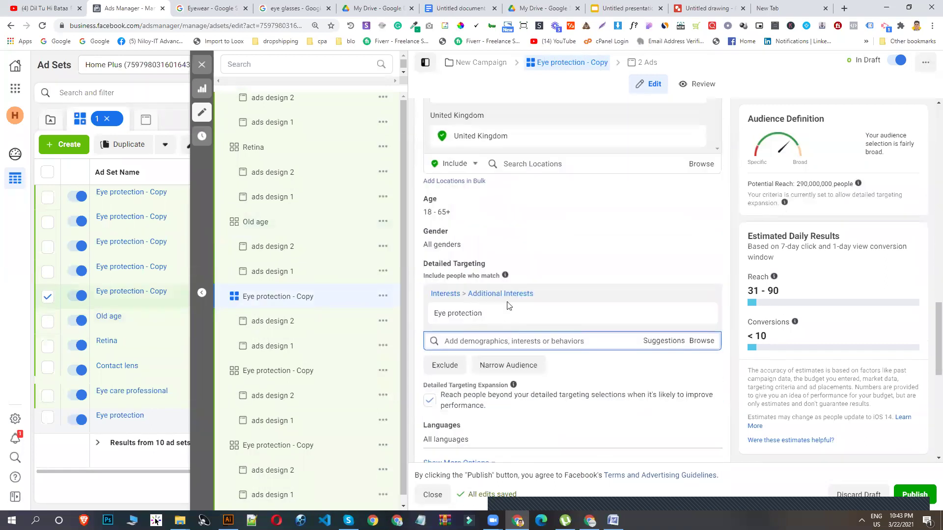
click(663, 341)
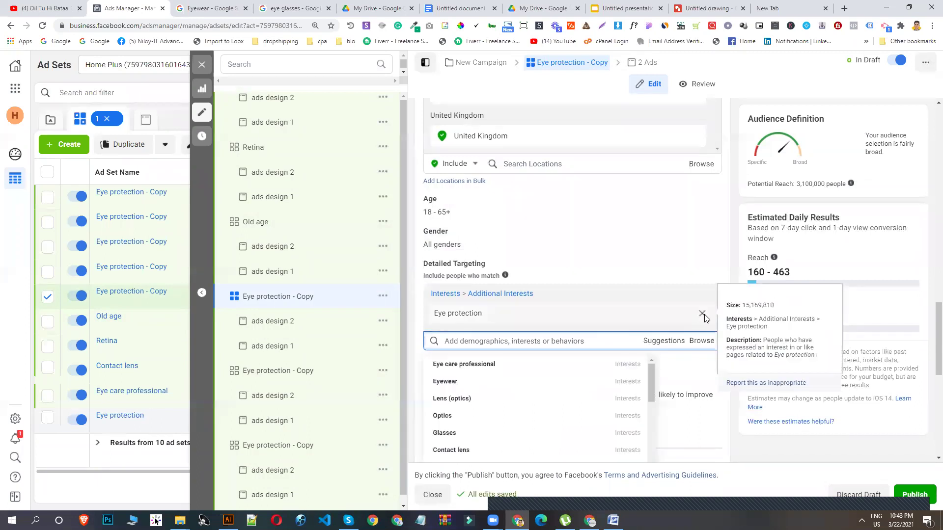
Remove the Eye protection interest, look through the suggested interests, and add Eye protection back.
click(703, 313)
scroll(450, 393, down, 3)
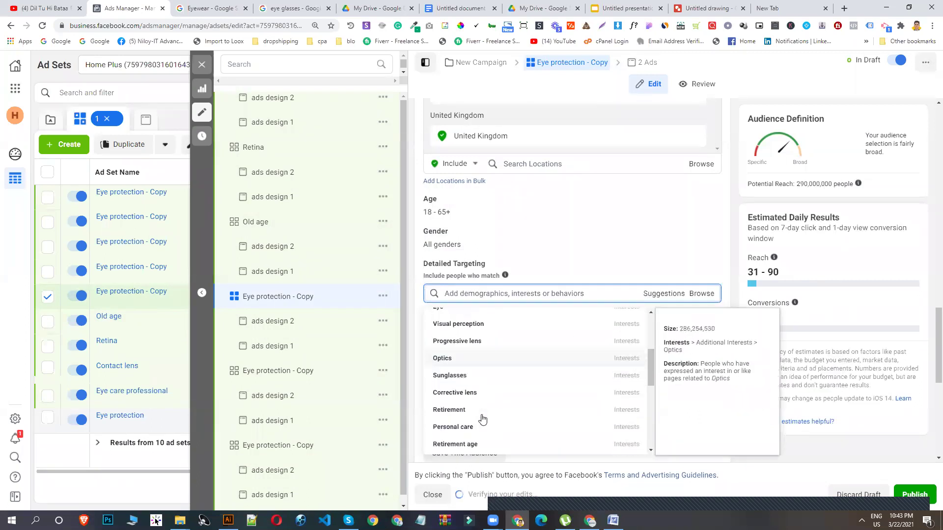
scroll(482, 418, down, 3)
scroll(482, 418, down, 5)
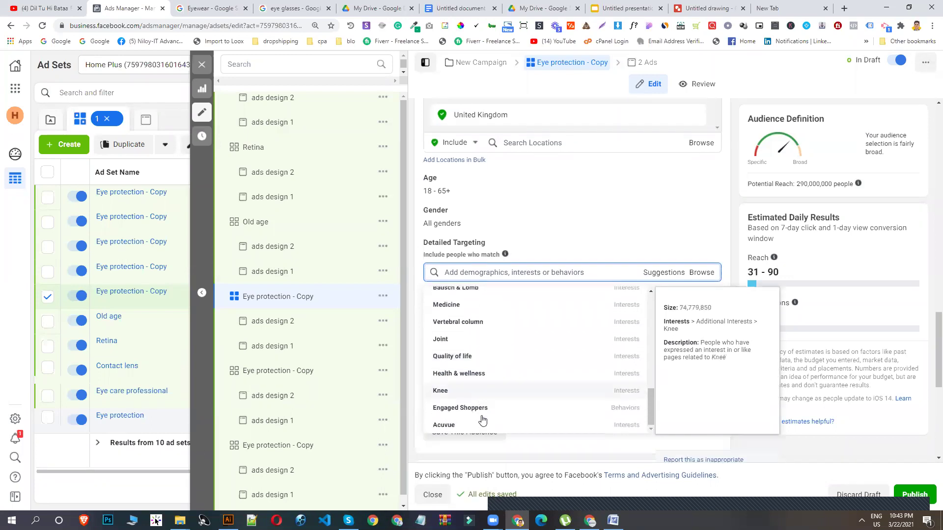
scroll(479, 350, down, 2)
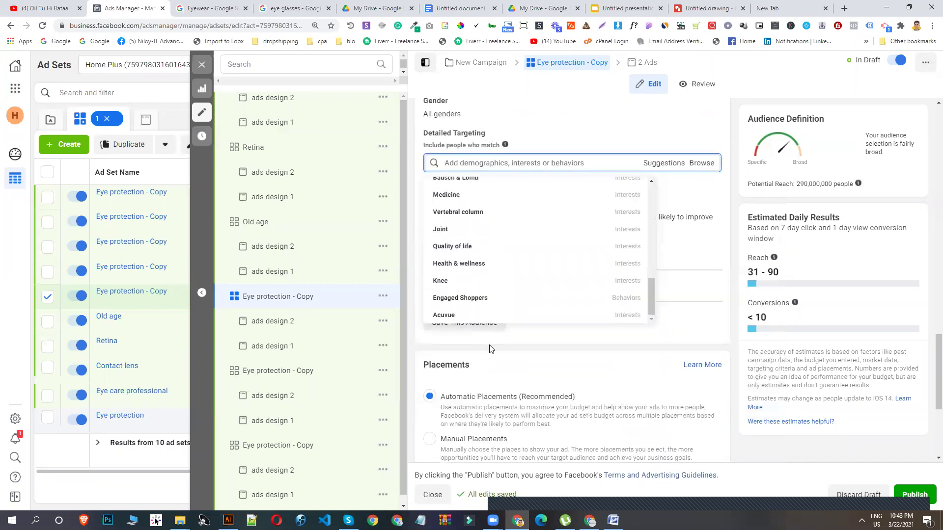
scroll(463, 274, up, 8)
scroll(463, 274, down, 6)
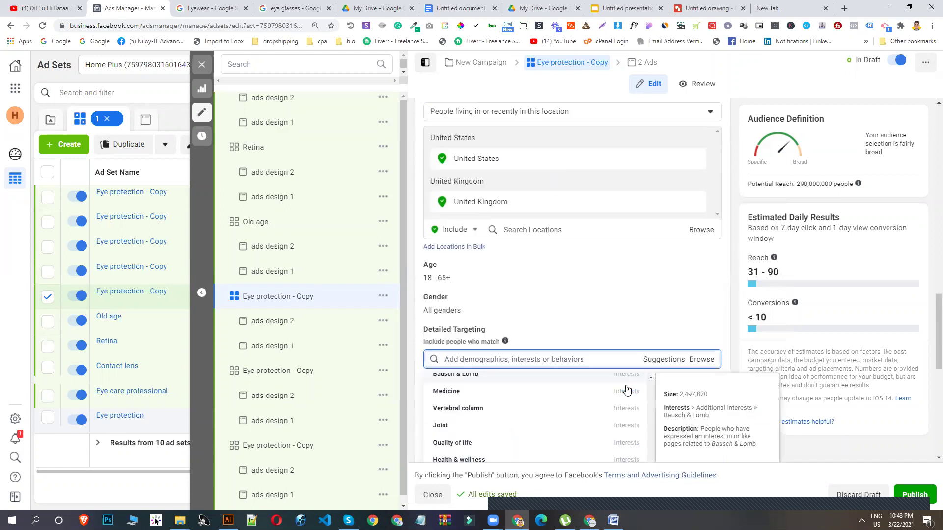
scroll(486, 343, up, 10)
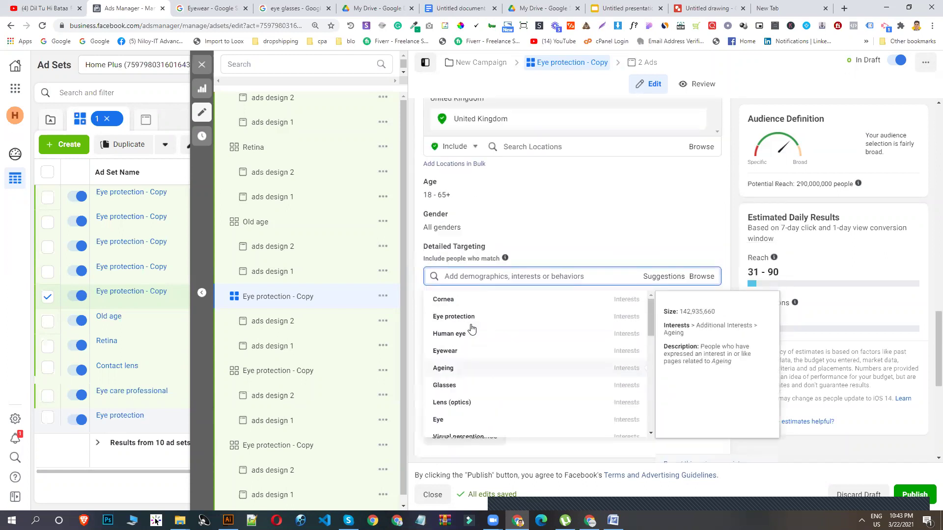
scroll(473, 331, up, 1)
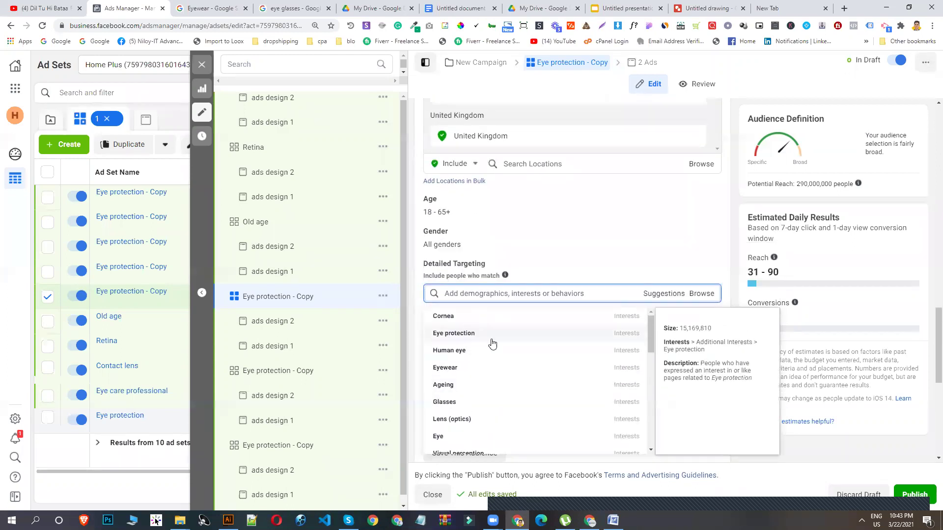
click(454, 335)
Add the suggested interests Eyewear and Ageing to the ad set copy's detailed targeting.
scroll(612, 299, down, 1)
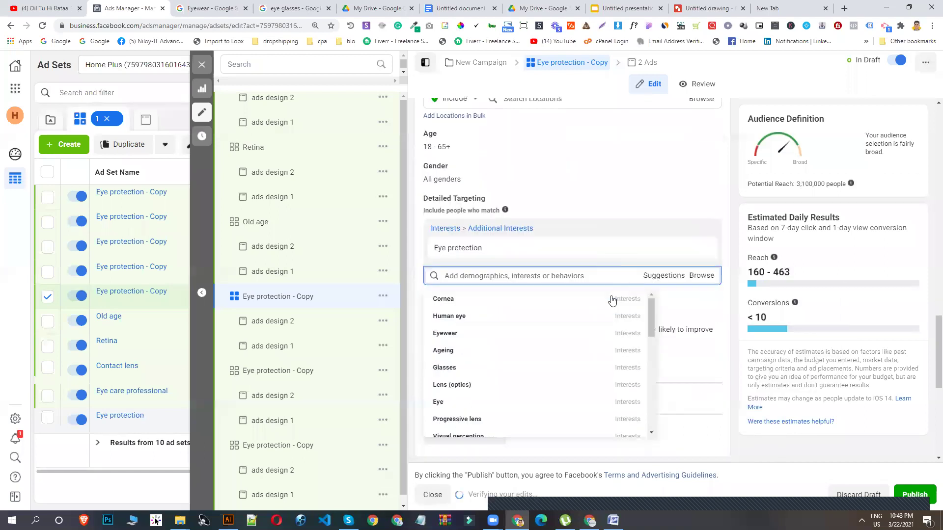
click(474, 339)
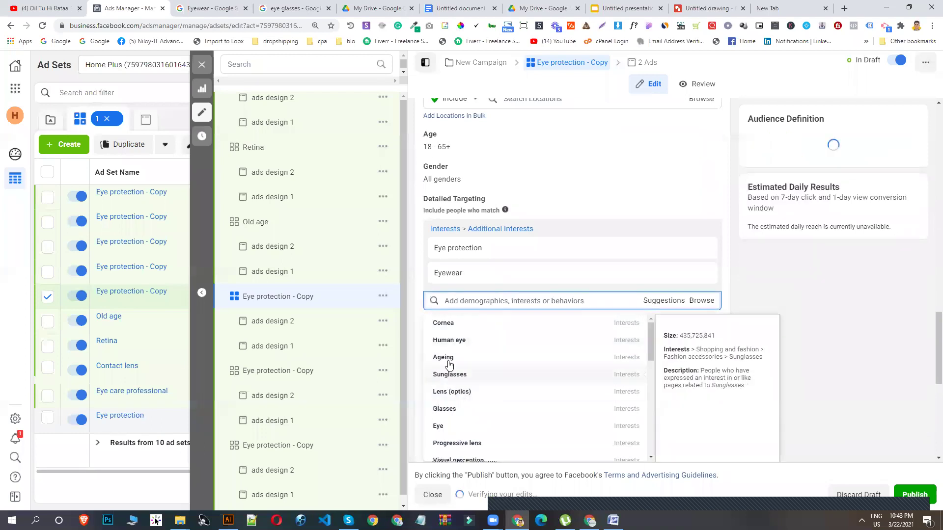
click(443, 357)
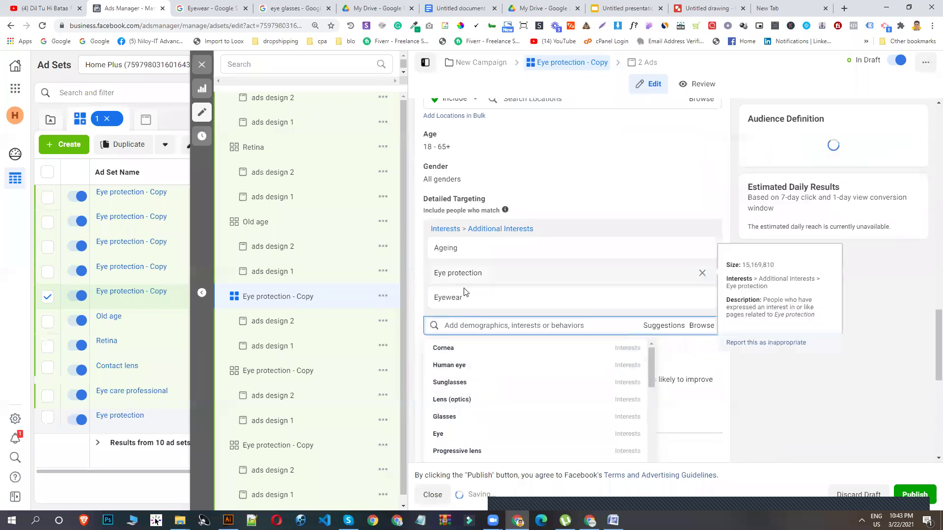
Look up the Ageing interest on Google Images from the detailed targeting list, then close the search results.
double_click(446, 247)
right_click(455, 251)
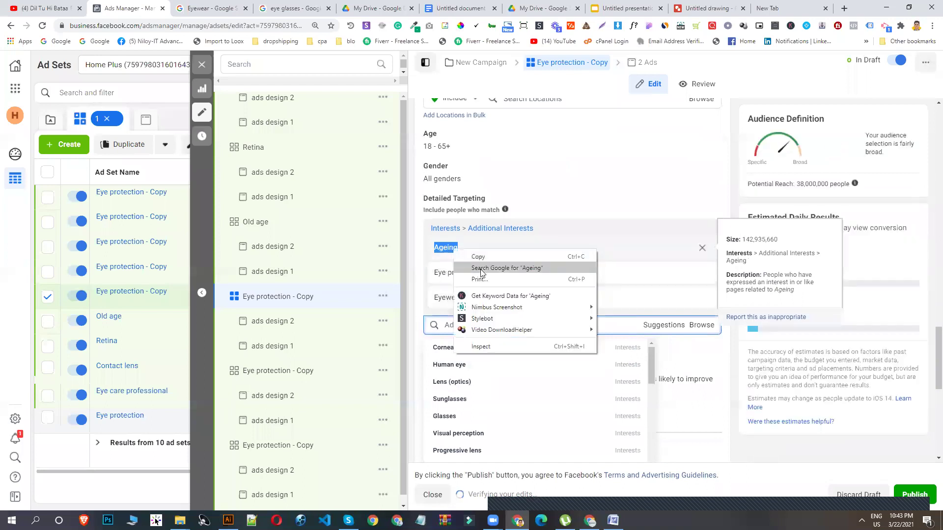
click(484, 268)
click(136, 101)
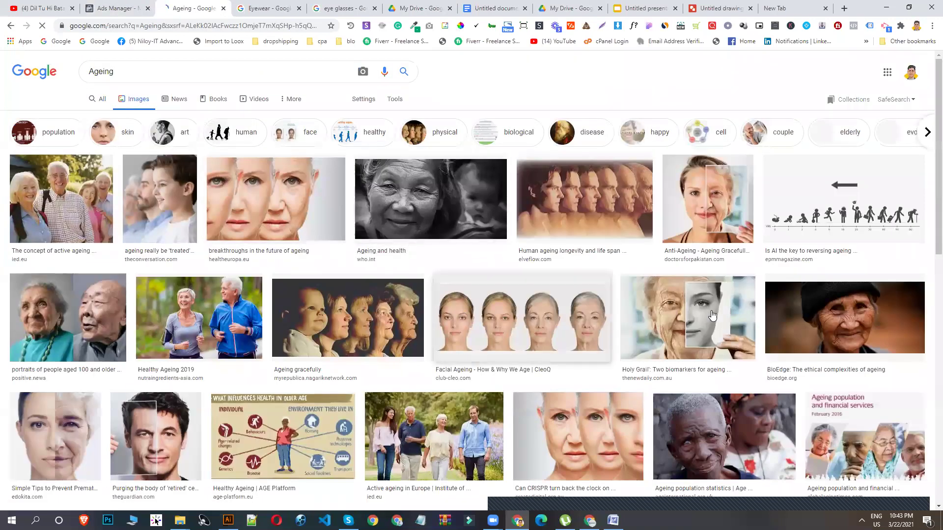
scroll(715, 347, down, 5)
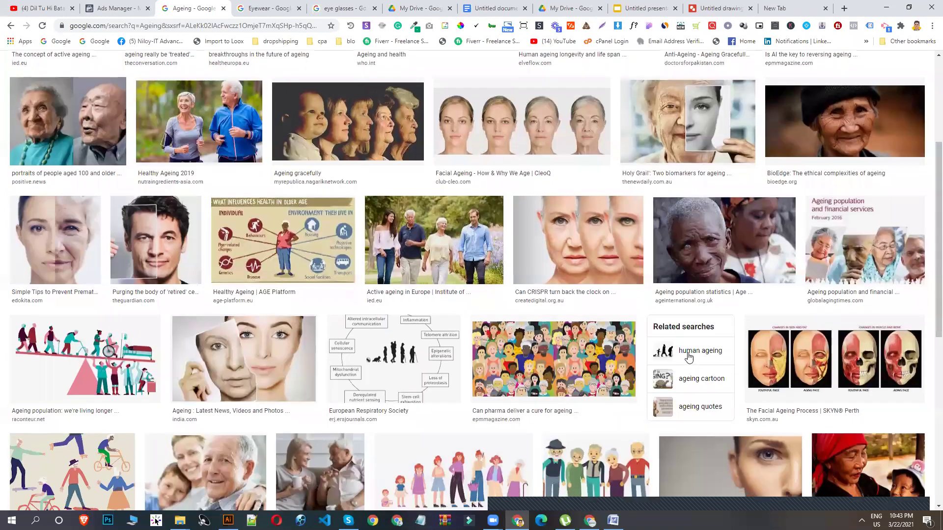
scroll(697, 353, down, 3)
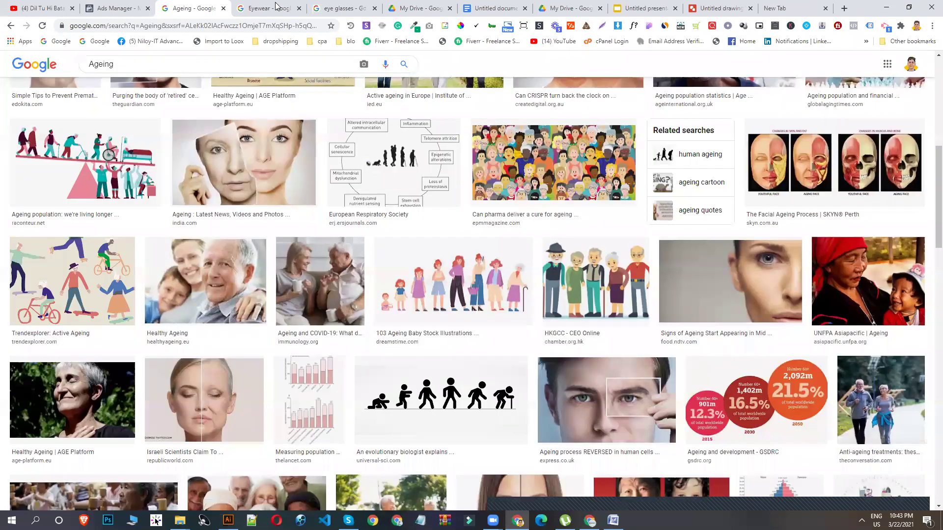
click(223, 9)
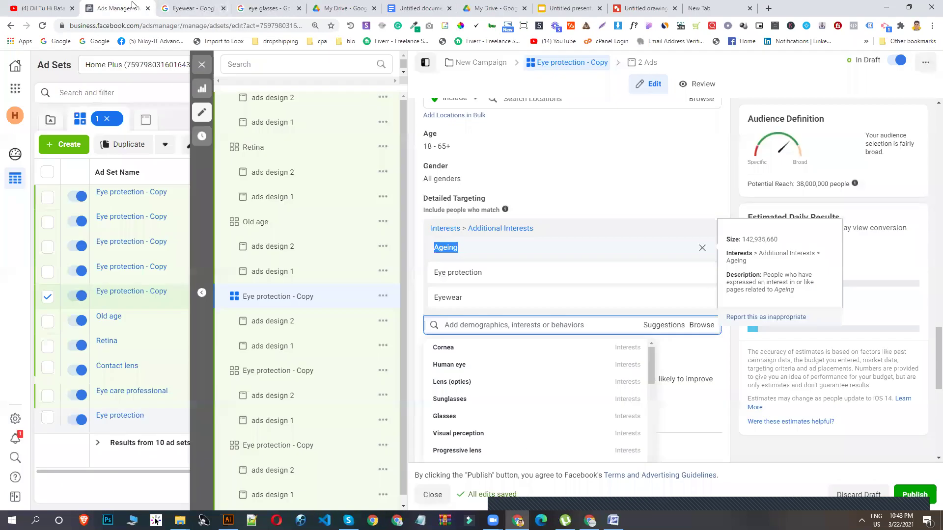
Remove the Ageing, Eyewear and Eye protection interests and add the suggested interest Human eye to the ad set copy's detailed targeting.
mouse_move(649, 262)
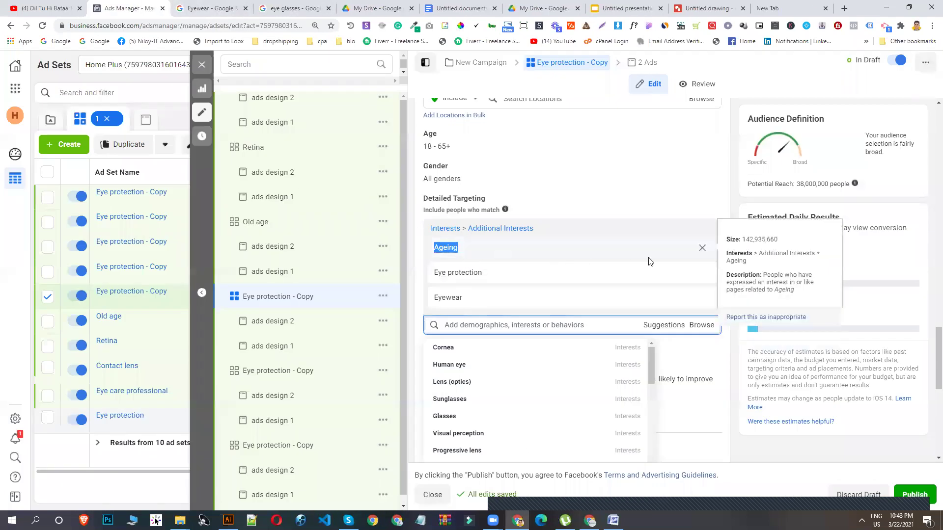
click(702, 249)
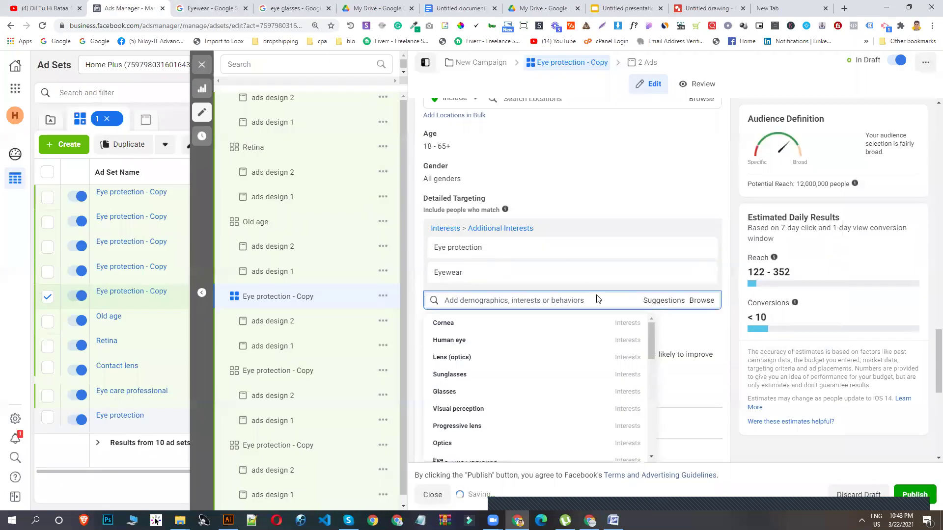
mouse_move(449, 344)
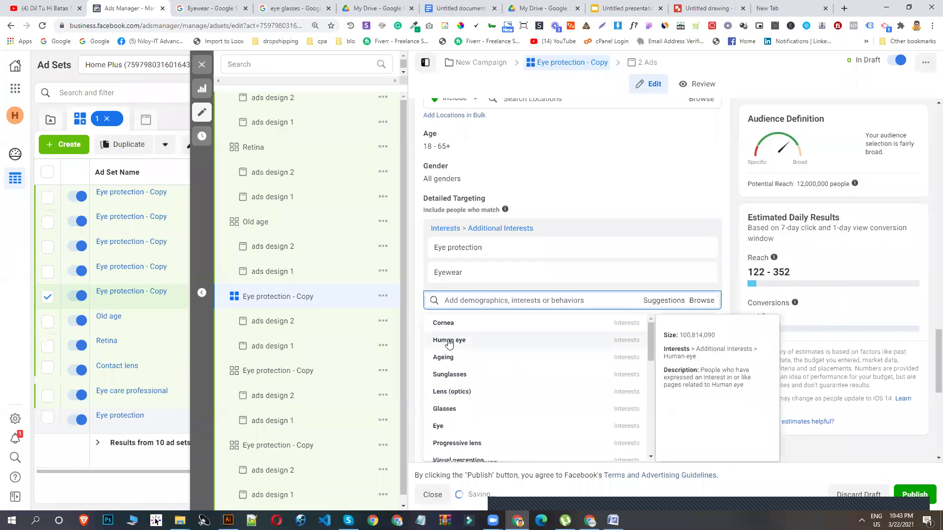
click(449, 342)
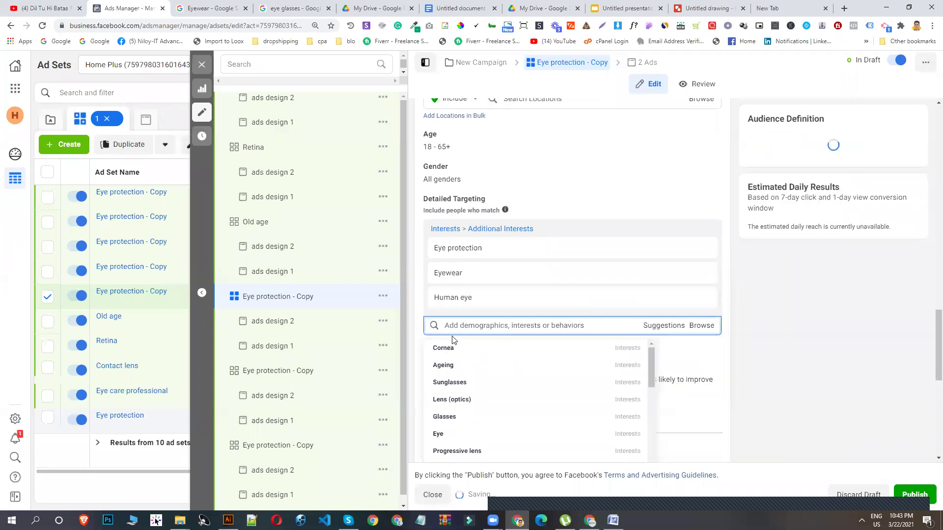
mouse_move(702, 271)
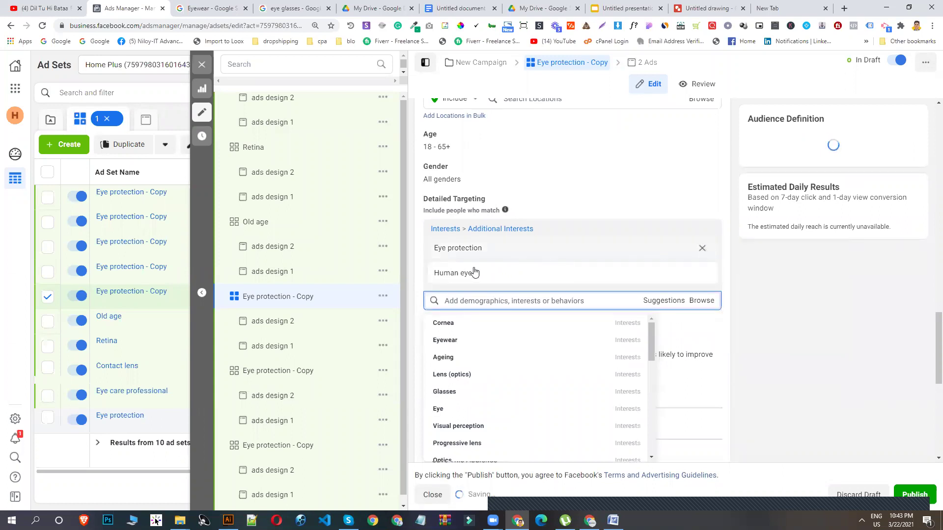
Copy the Human eye interest name and use it to rename the ad set as Human eye.
triple_click(453, 247)
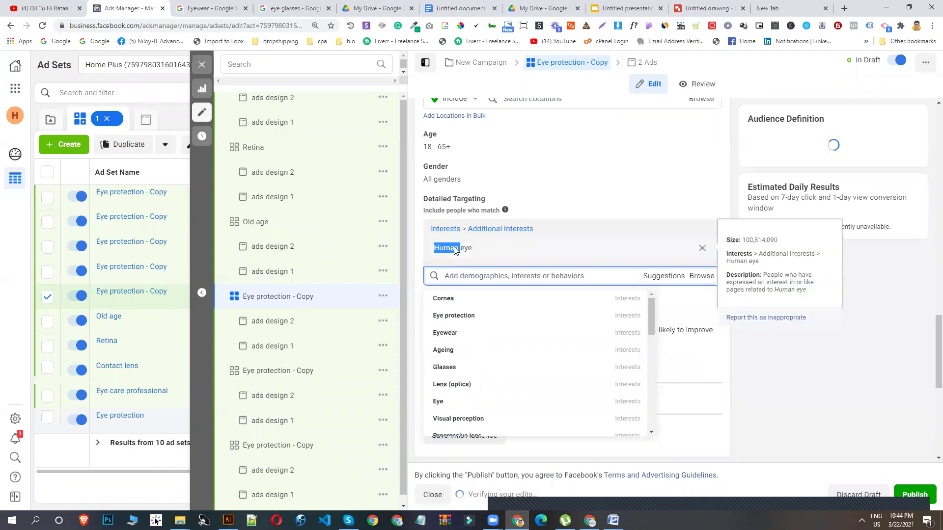
right_click(454, 247)
click(473, 255)
scroll(530, 199, up, 10)
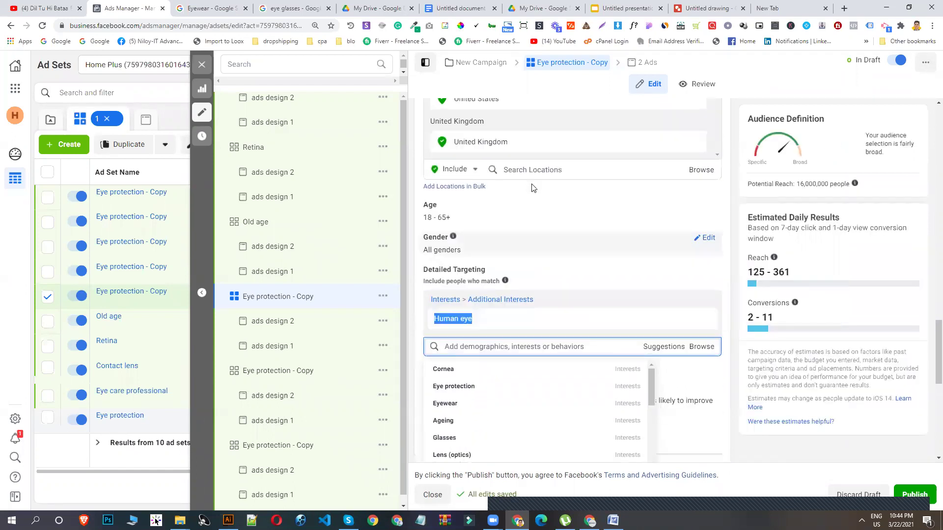
scroll(530, 196, up, 3)
drag(509, 136, 291, 149)
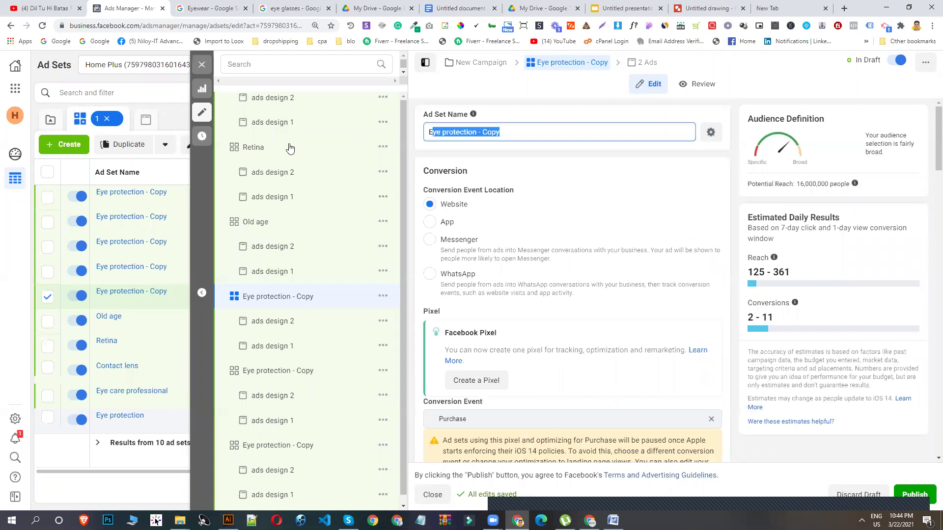
key(ctrl+v)
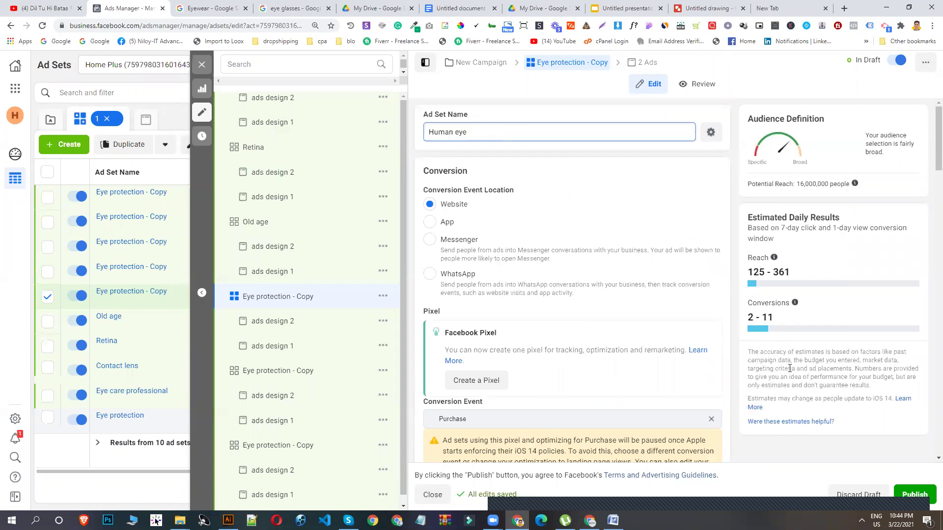
click(618, 366)
Open the first ad set copy below Human eye and turn off its detailed targeting expansion.
scroll(292, 358, down, 6)
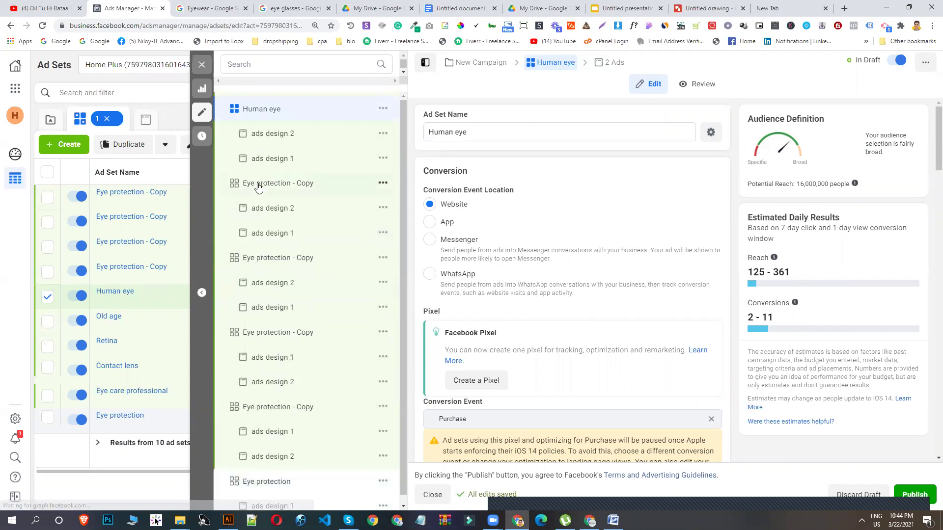
click(257, 187)
scroll(564, 320, down, 4)
scroll(564, 320, down, 8)
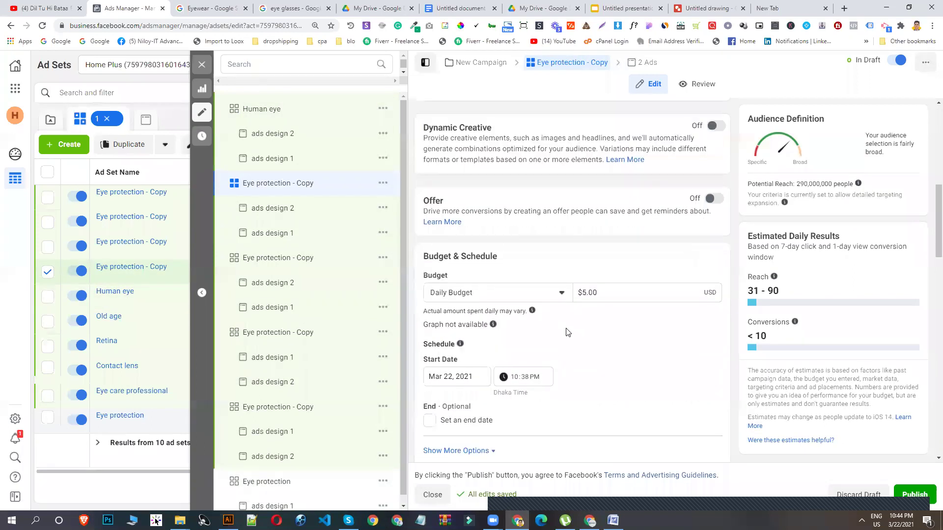
scroll(567, 329, down, 3)
scroll(569, 339, down, 4)
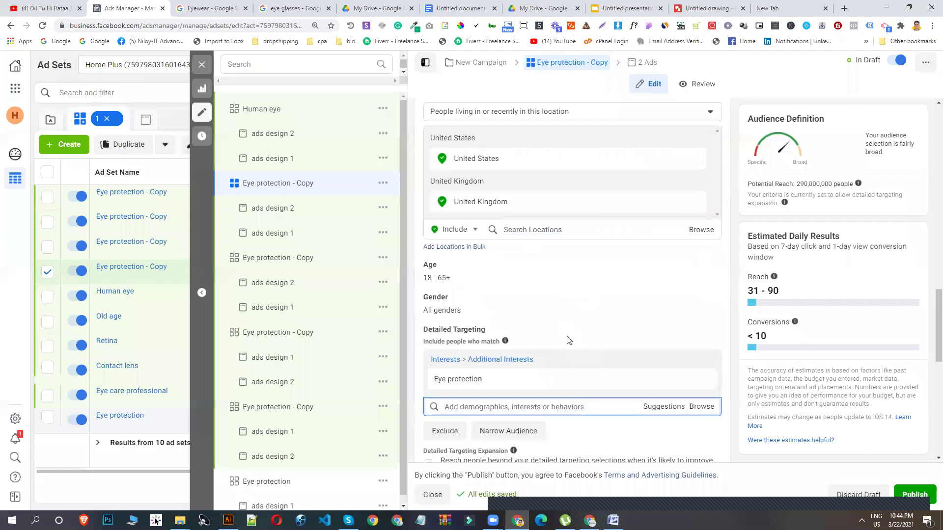
scroll(544, 375, down, 3)
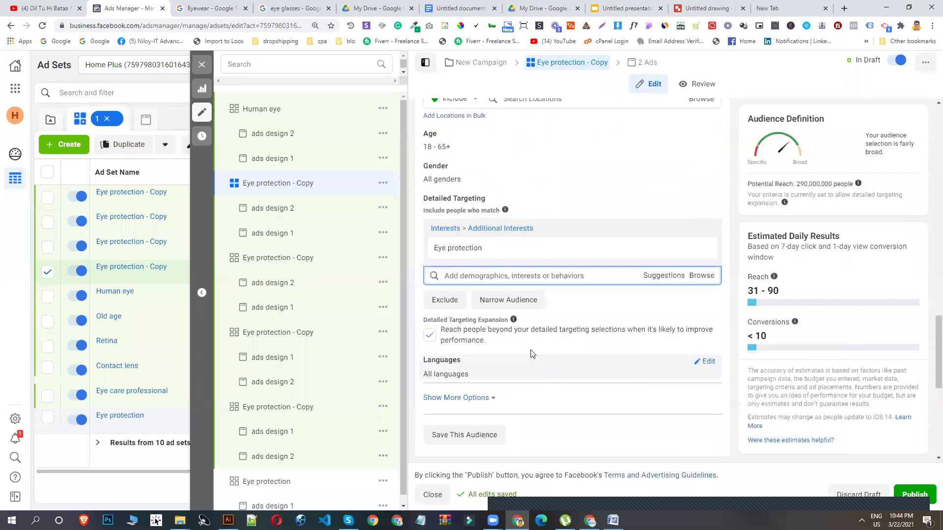
click(429, 336)
Replace the Eye protection interest with the suggested interest Contact lens in the ad set copy's detailed targeting.
click(660, 280)
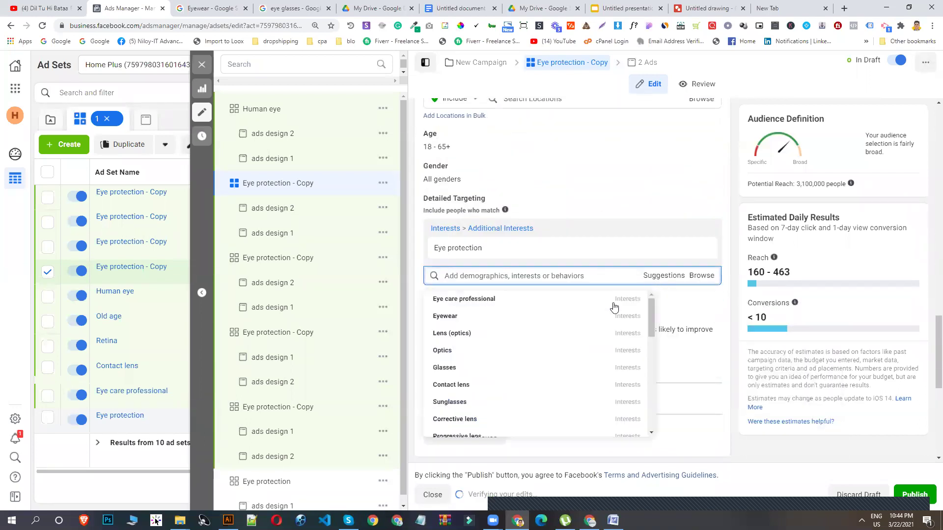
scroll(486, 353, down, 2)
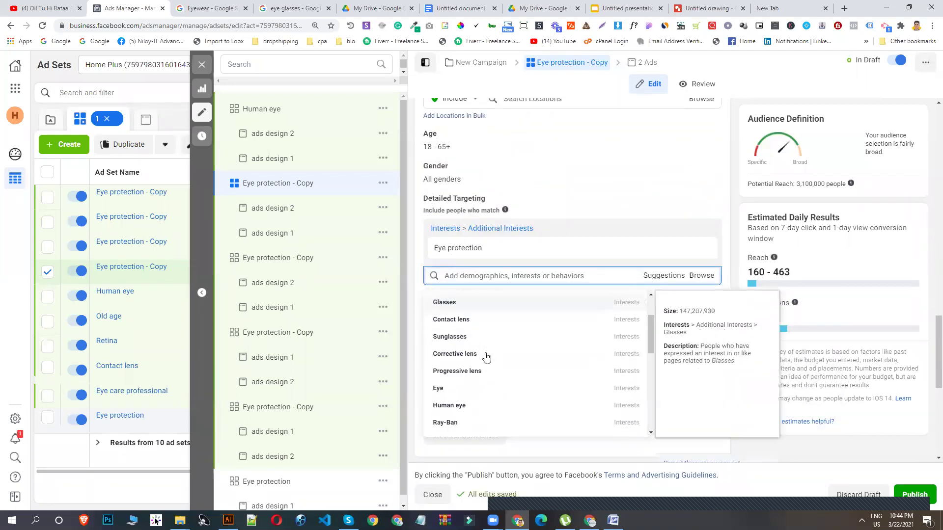
click(454, 321)
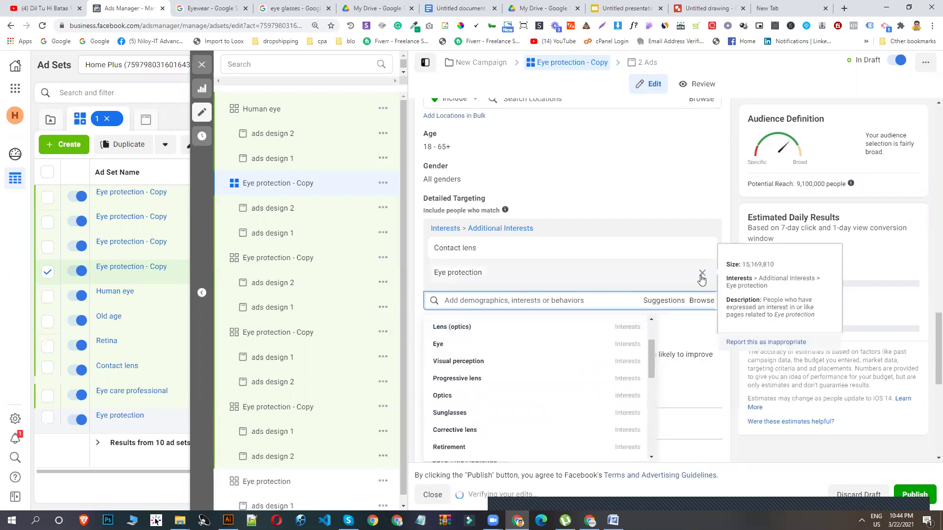
click(702, 273)
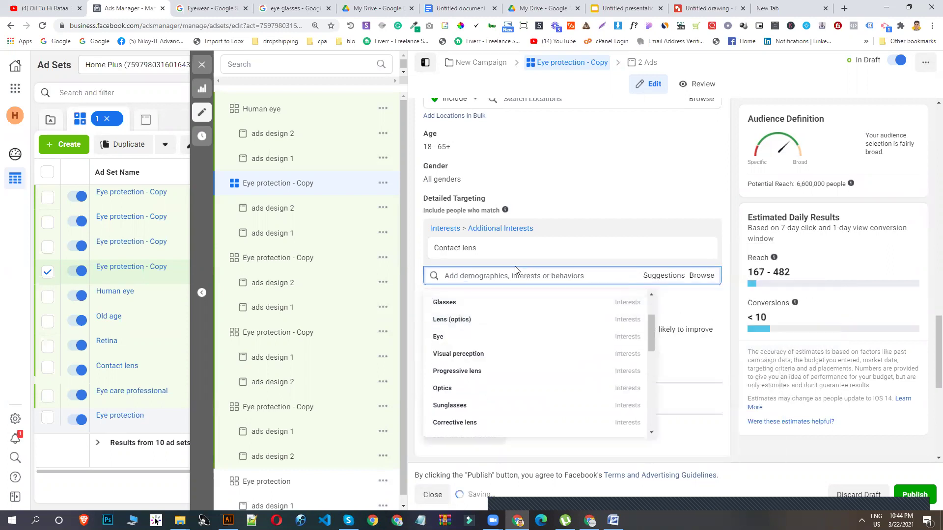
Copy the Contact lens interest name and use it to rename the ad set as Contact lens.
triple_click(461, 252)
right_click(474, 255)
click(479, 260)
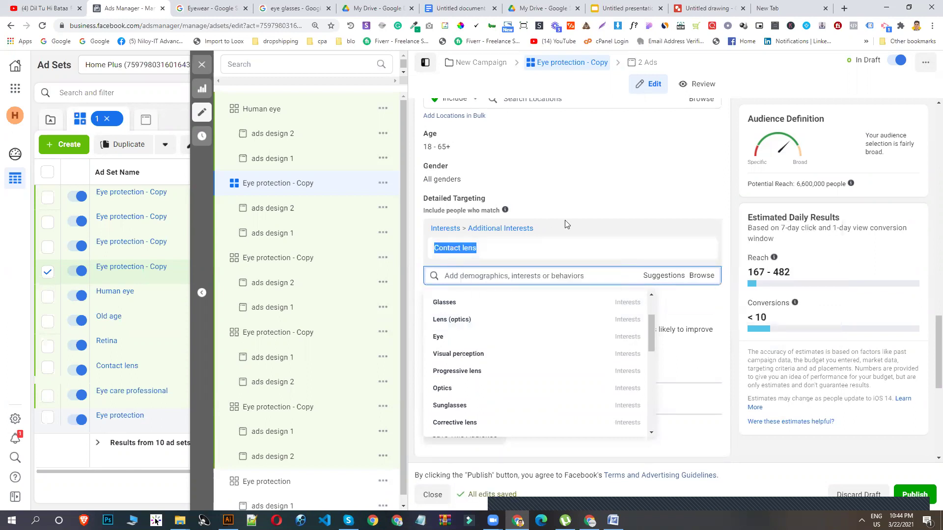
scroll(576, 210, down, 10)
scroll(560, 186, up, 3)
triple_click(450, 135)
key(ctrl+v)
click(421, 341)
In the ad set copy below Contact lens, turn off detailed targeting expansion and bring up the suggested interests.
scroll(304, 376, down, 6)
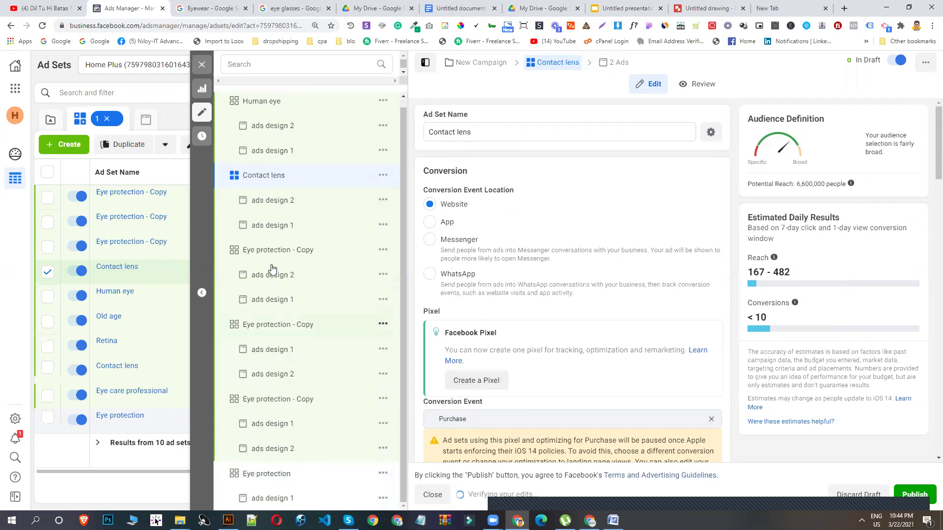
click(273, 258)
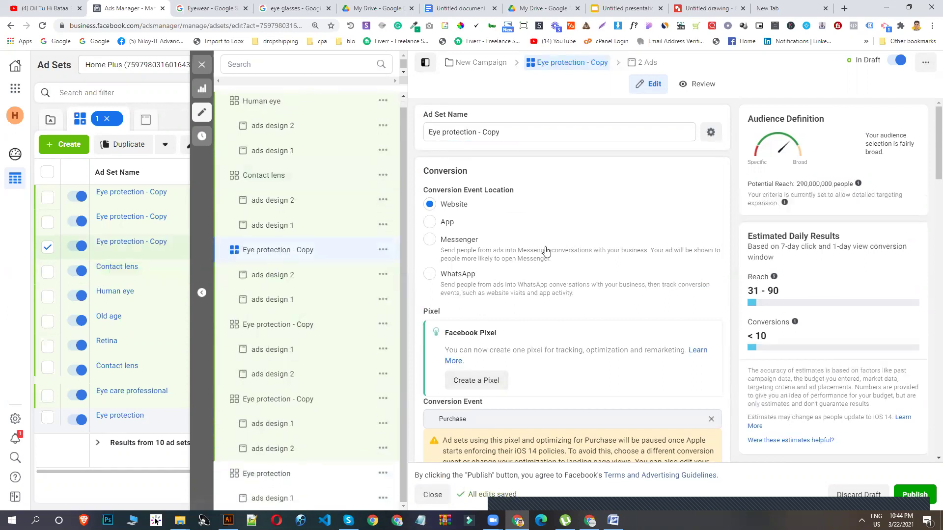
scroll(546, 250, down, 15)
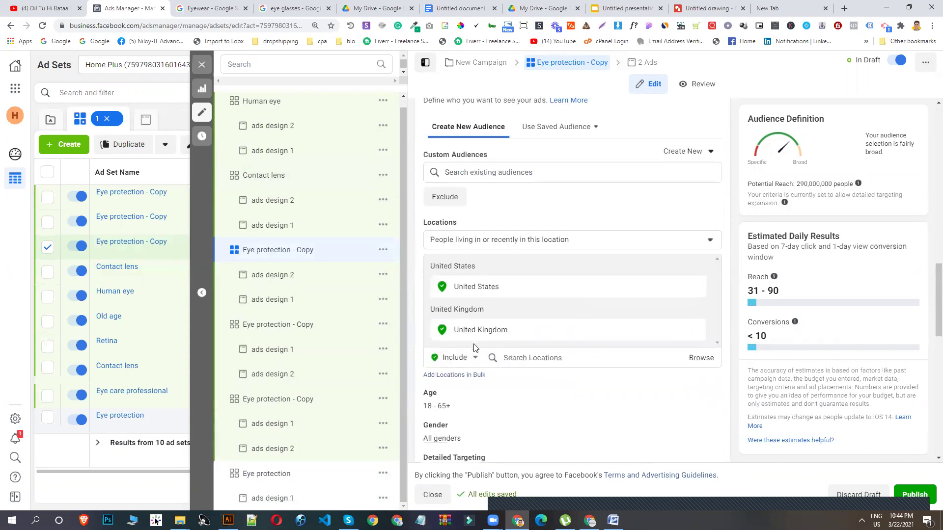
scroll(475, 348, down, 4)
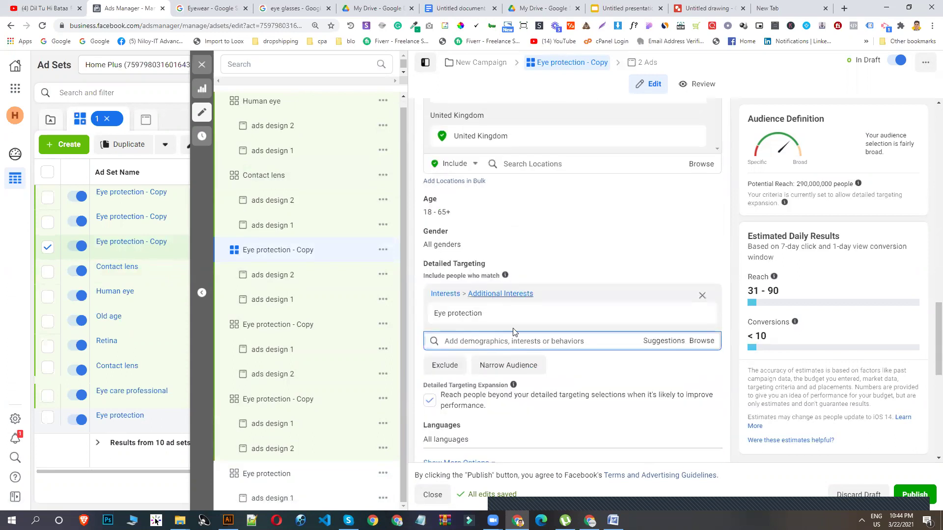
click(660, 342)
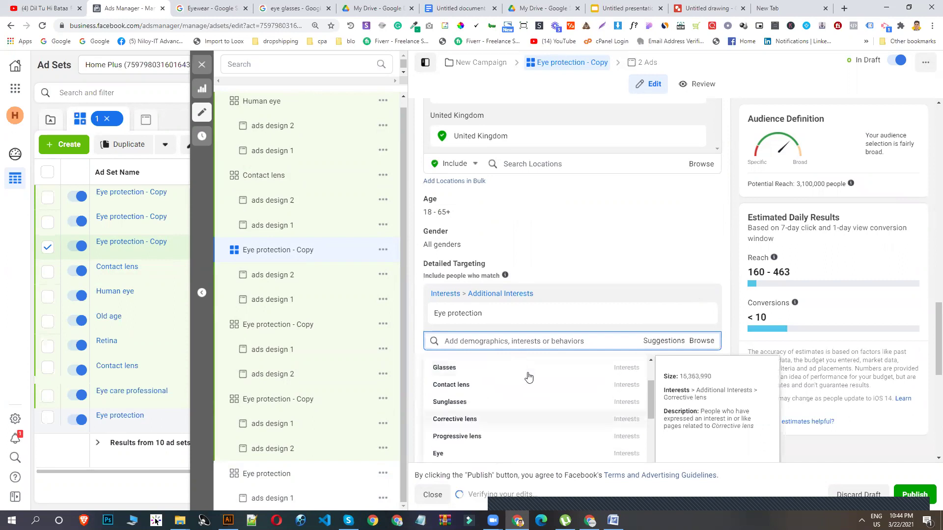
Add the suggested interest Ray-Ban to the ad set copy's detailed targeting.
scroll(486, 436, down, 1)
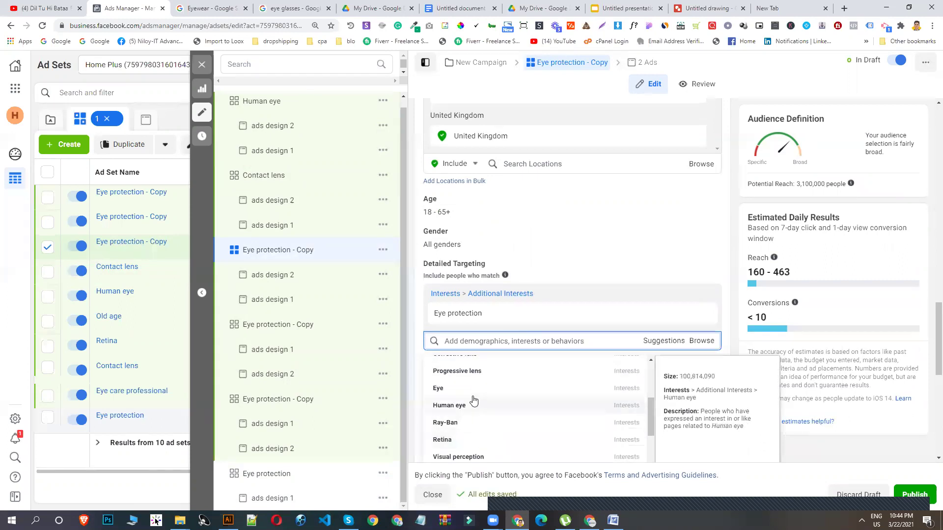
scroll(480, 419, down, 1)
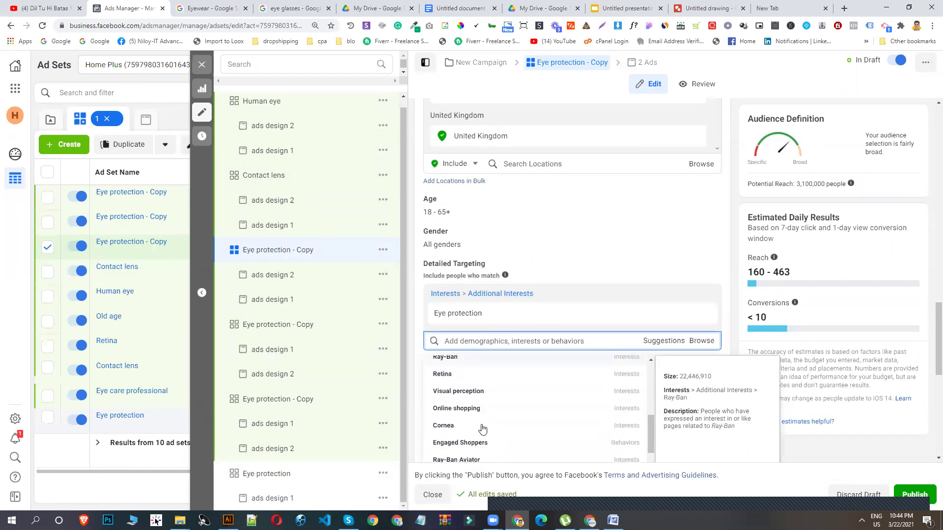
click(448, 363)
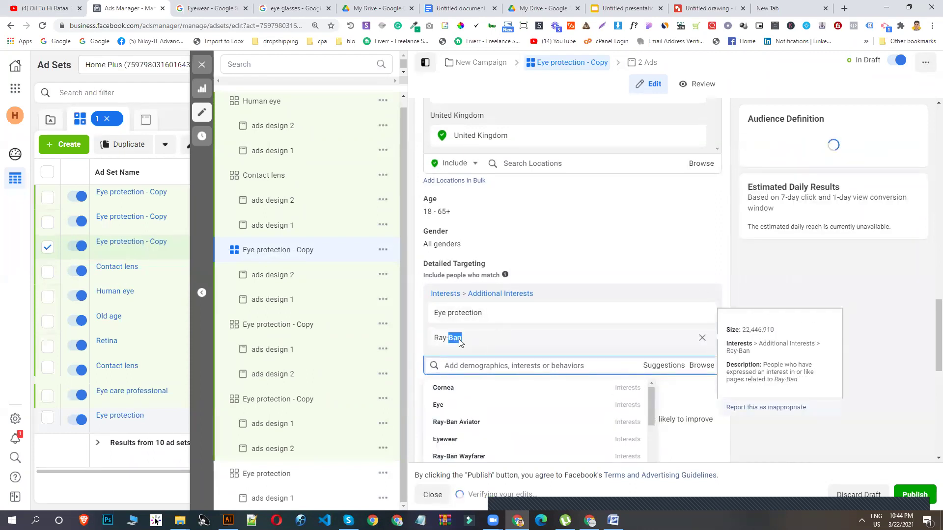
Look up Ray-Ban on Google Images from the detailed targeting list, then return to the ad set and remove the Ray-Ban interest.
right_click(460, 342)
triple_click(444, 337)
right_click(444, 337)
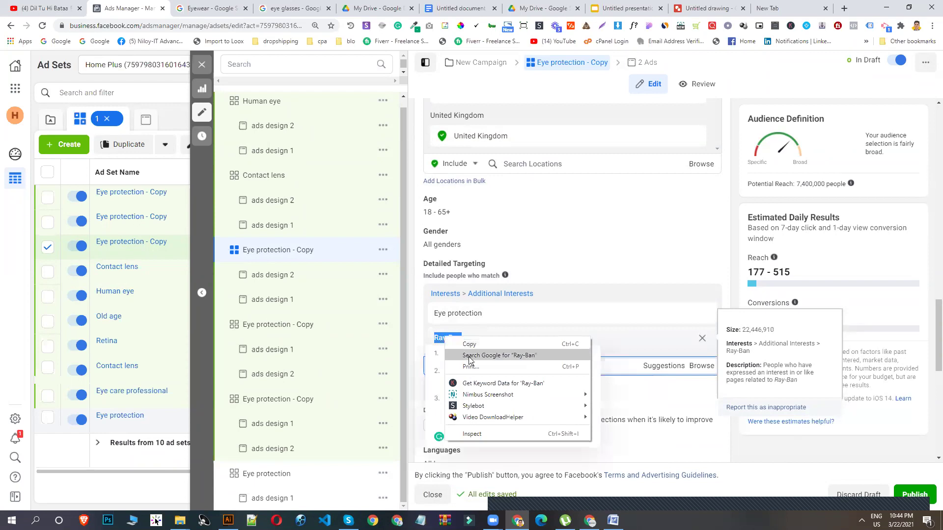
click(469, 357)
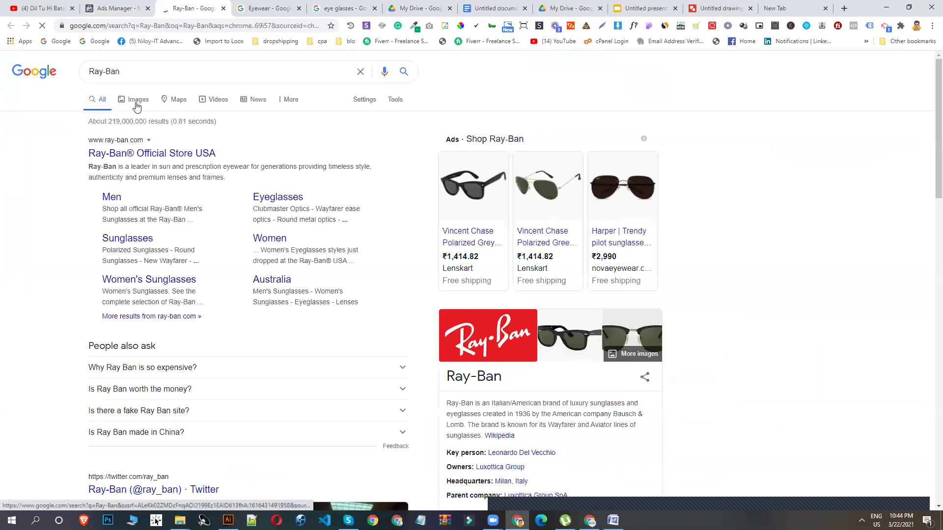
click(136, 102)
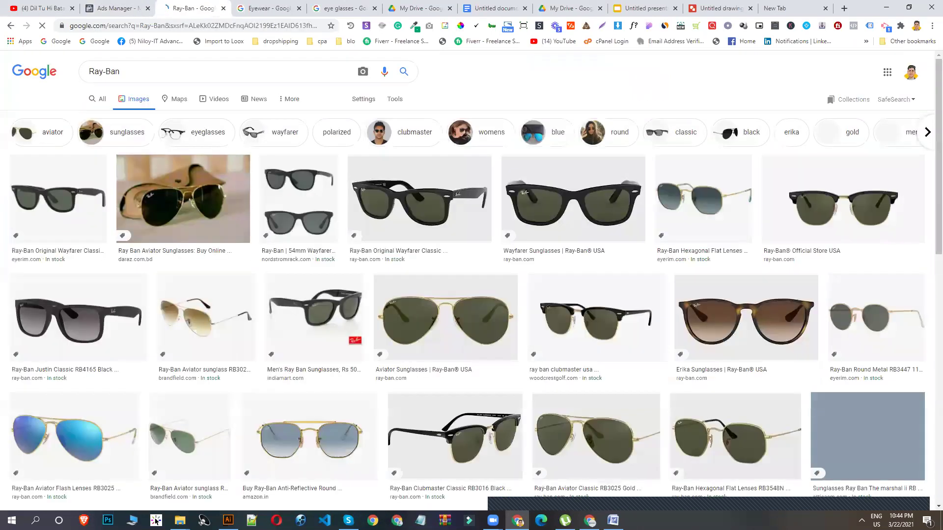
click(117, 8)
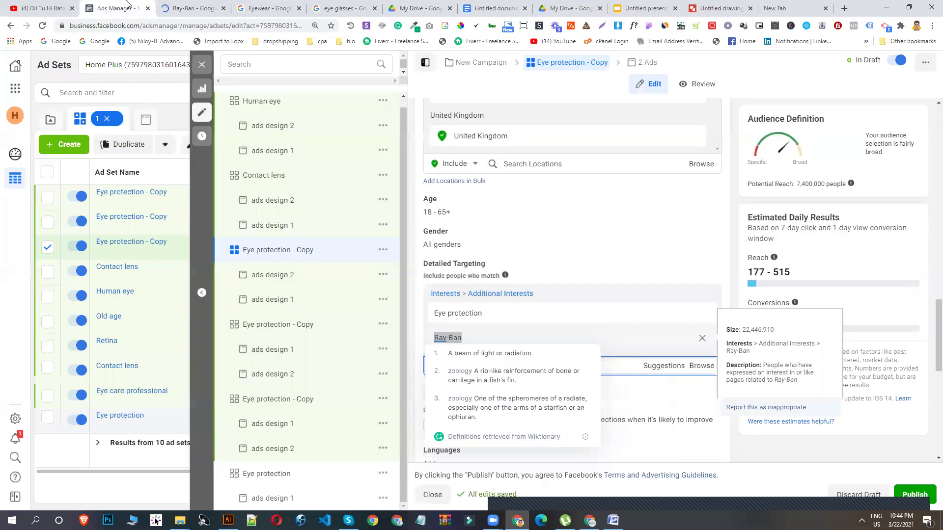
click(705, 341)
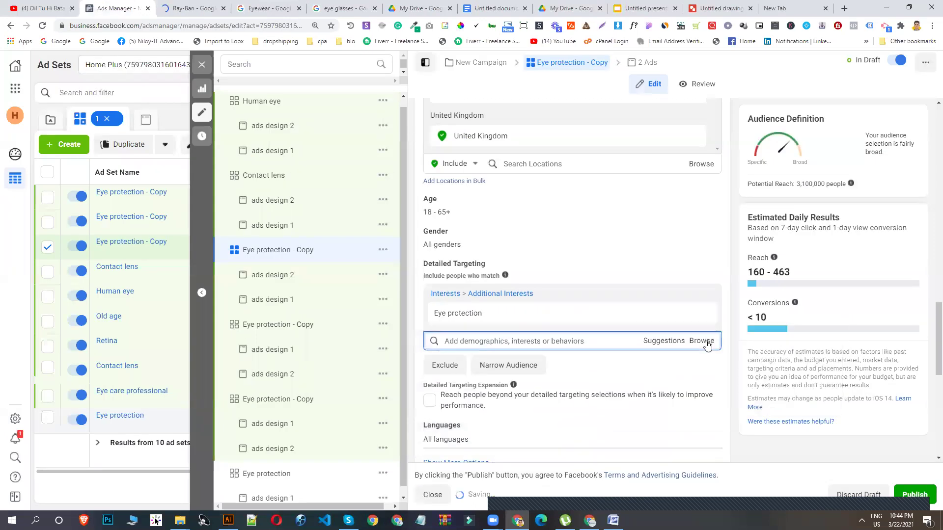
Browse the suggested interests and add Corrective lens to the ad set copy's detailed targeting.
click(663, 341)
scroll(490, 400, down, 2)
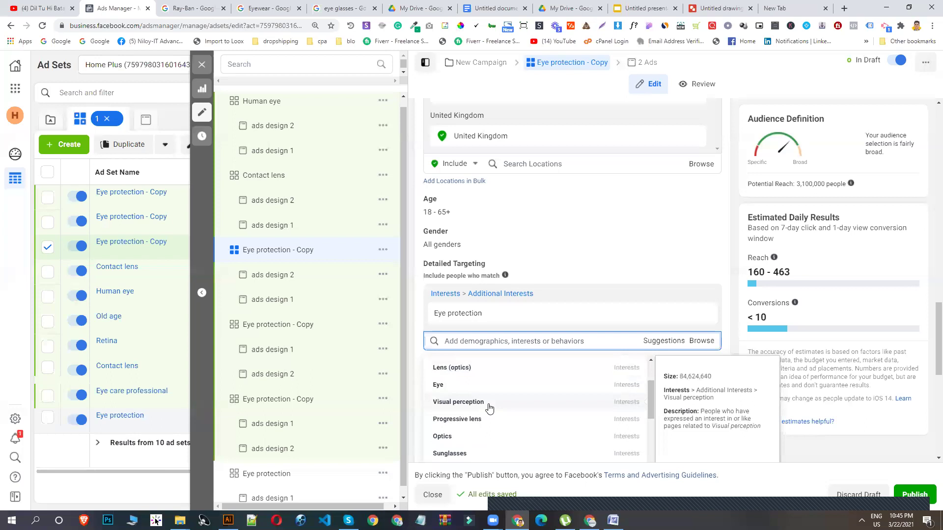
scroll(497, 406, up, 2)
scroll(497, 406, down, 2)
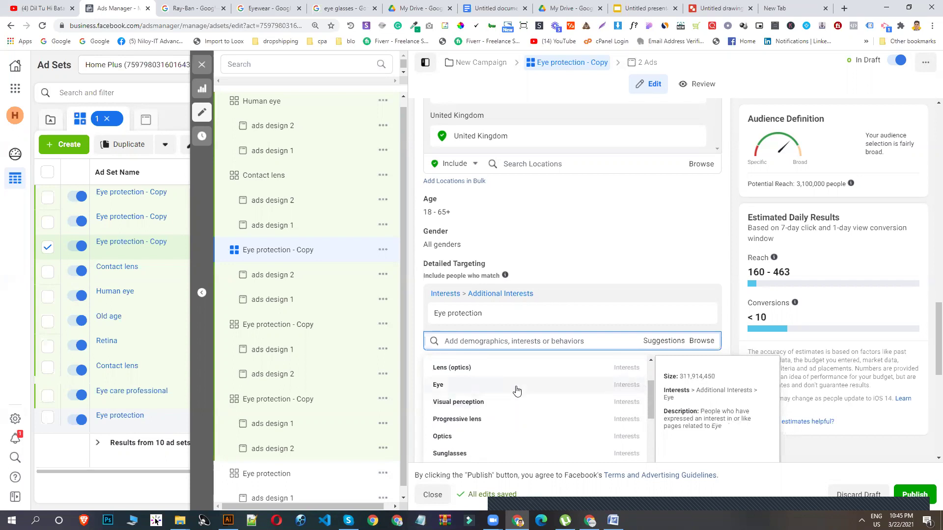
scroll(496, 434, down, 3)
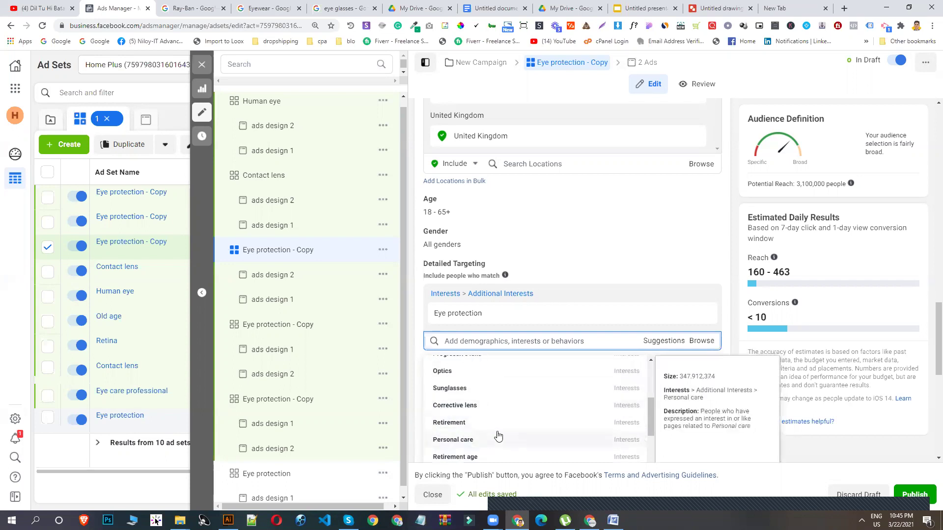
scroll(497, 435, down, 2)
scroll(491, 422, up, 2)
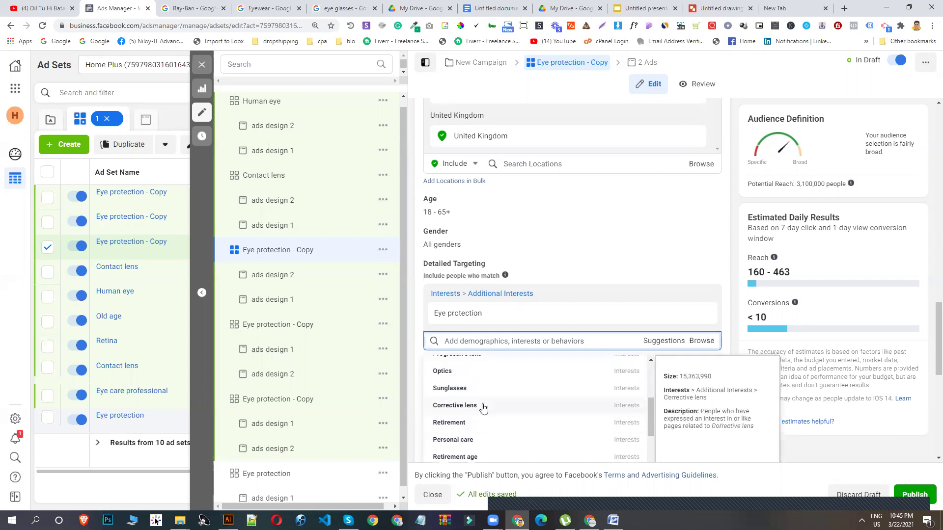
click(489, 413)
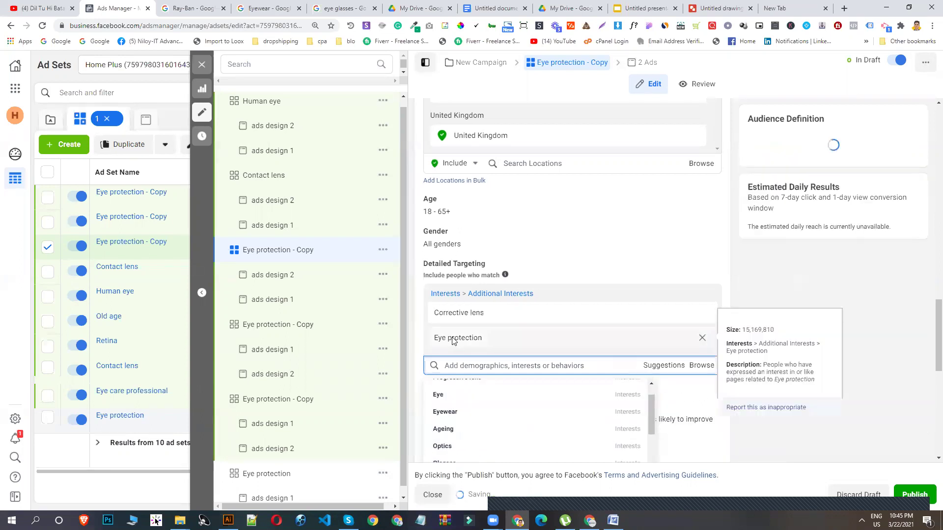
Look up Corrective lens on Google from the detailed targeting list, then return to the ad set.
double_click(449, 313)
click(450, 313)
right_click(449, 313)
key(ctrl+c)
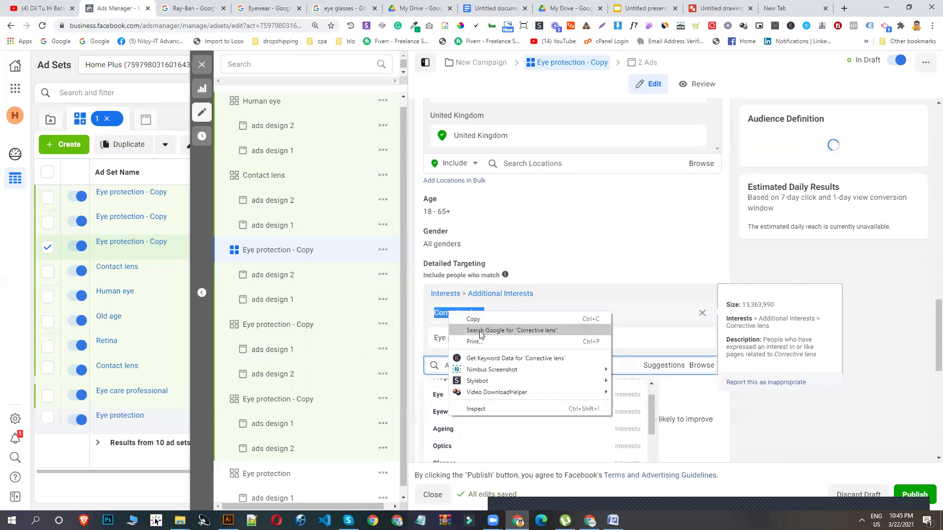
click(485, 331)
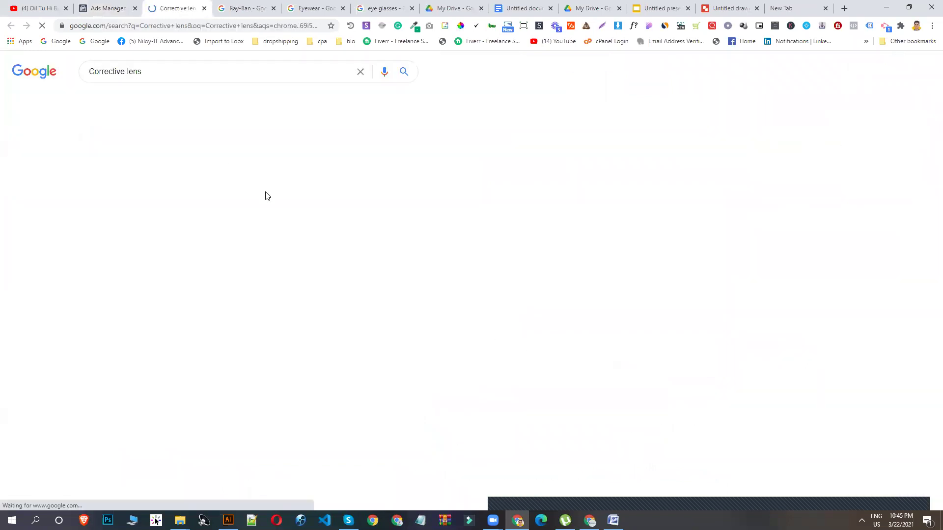
click(107, 5)
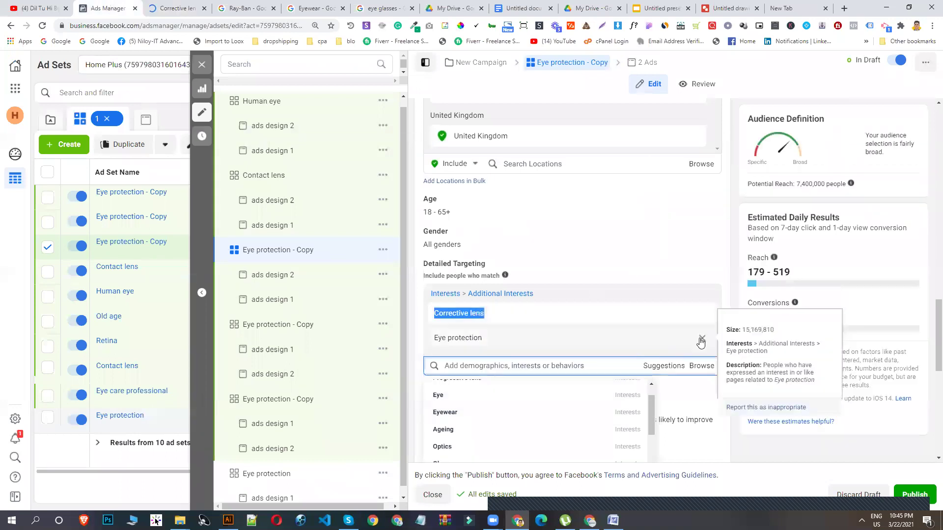
Remove the Eye protection interest and rename the ad set as Corrective lens, copying the name of its remaining interest.
click(701, 340)
right_click(479, 320)
click(498, 328)
scroll(480, 215, up, 10)
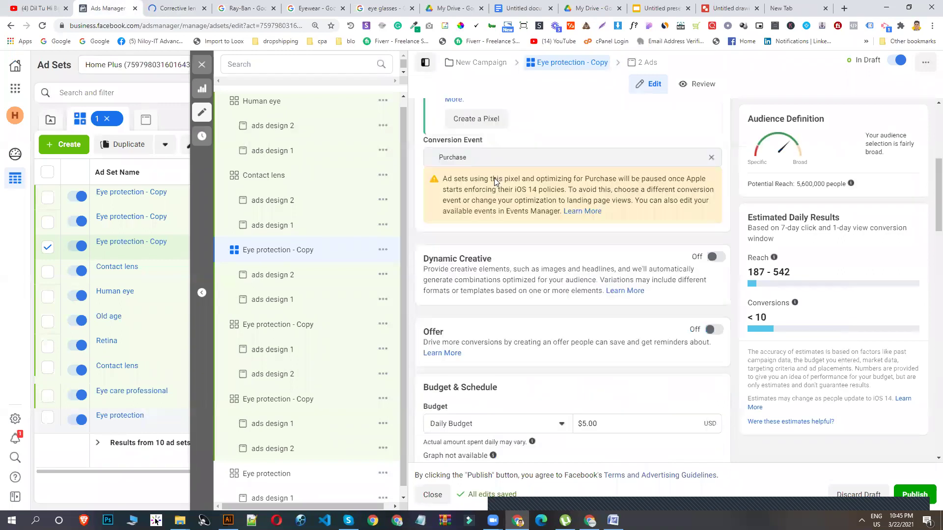
drag(510, 134, 406, 136)
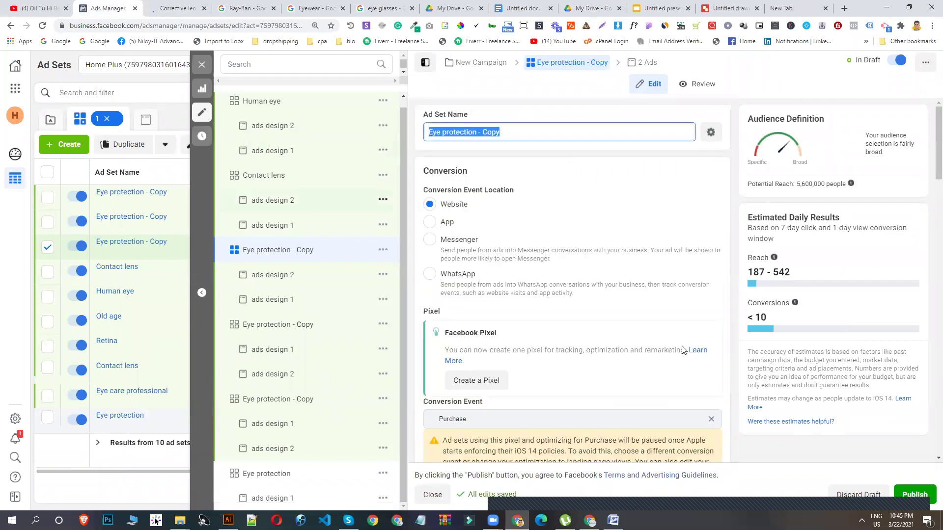
key(ctrl+v)
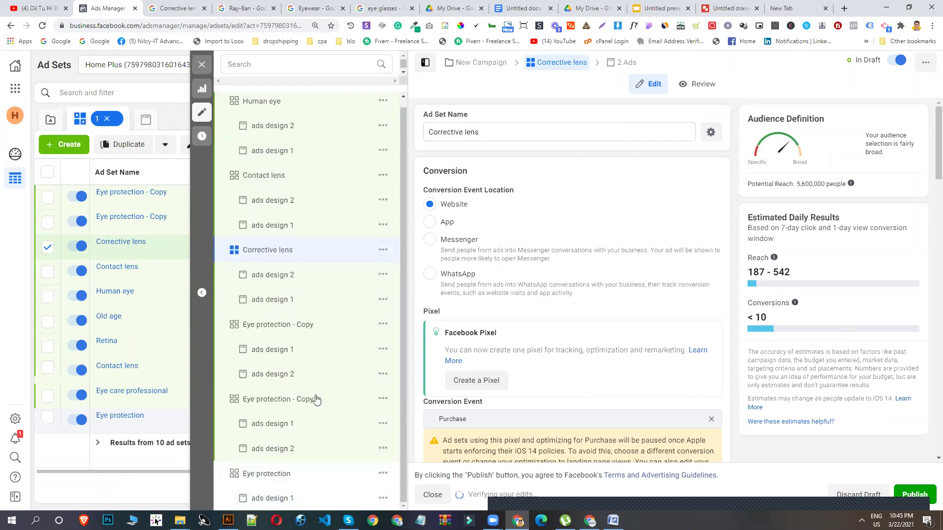
In the ad set copy below Corrective lens, turn off detailed targeting expansion and bring up the suggested interests.
click(279, 330)
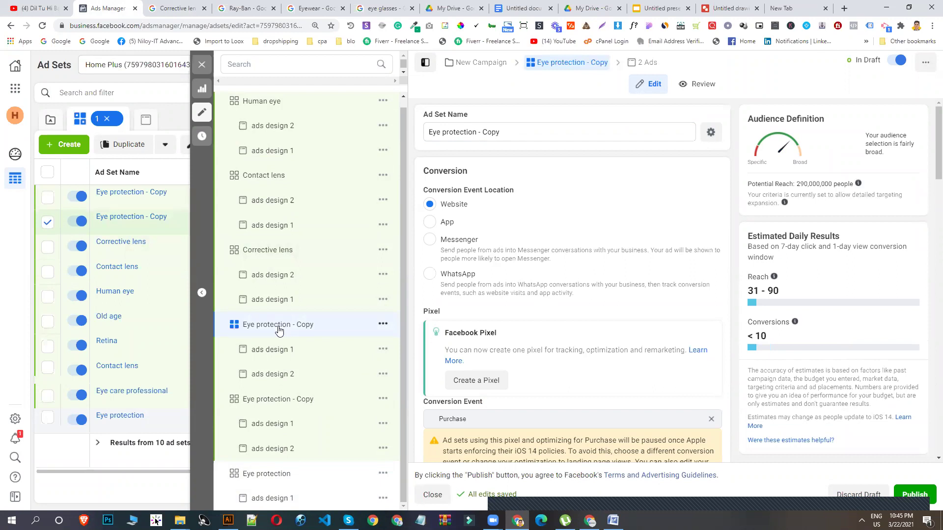
scroll(705, 296, down, 3)
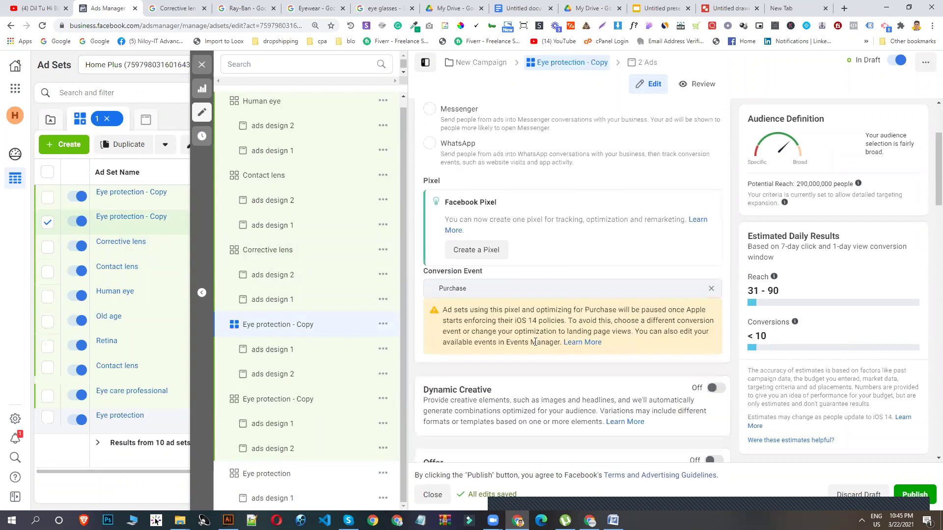
scroll(535, 341, down, 15)
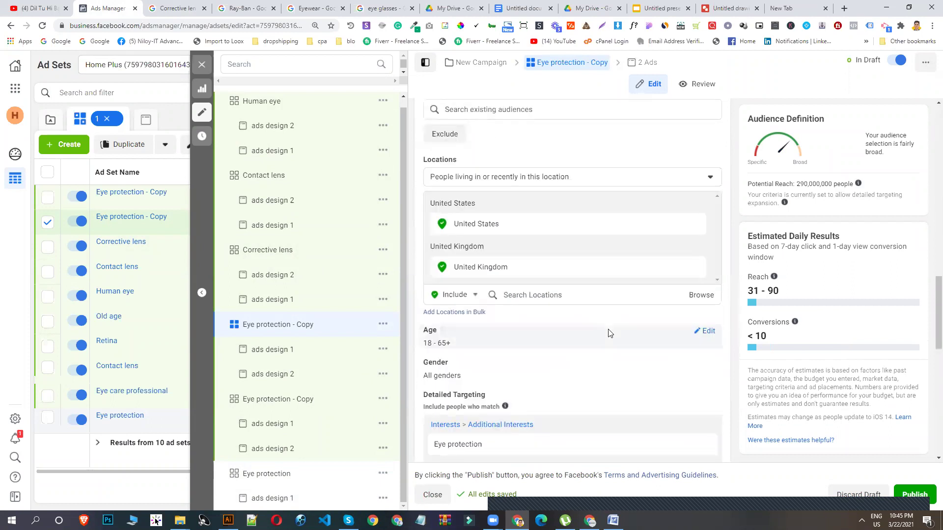
scroll(609, 333, down, 3)
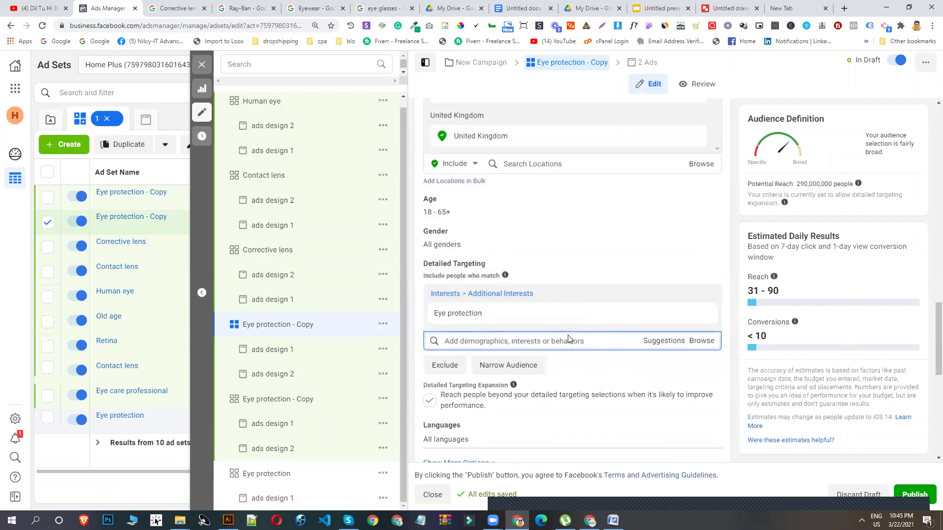
click(430, 401)
click(664, 341)
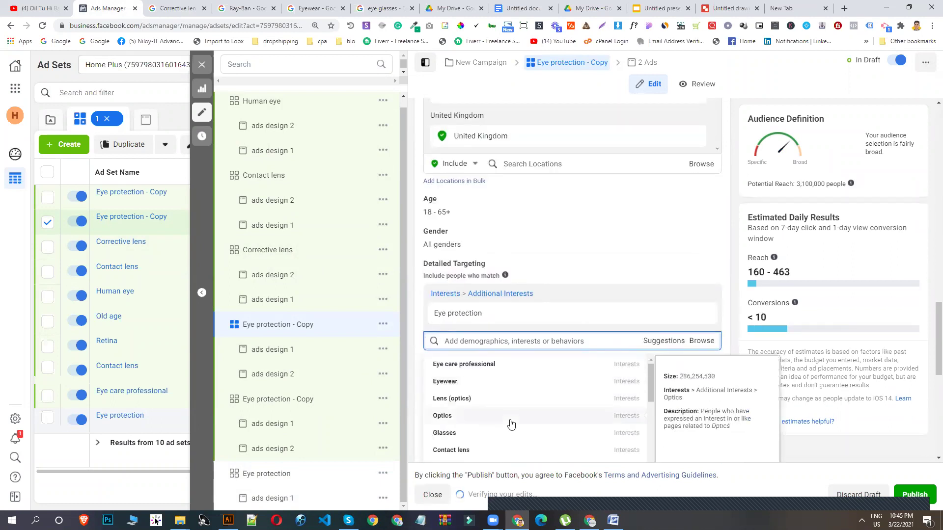
Add the suggested interest Cornea to the ad set copy's detailed targeting.
scroll(501, 430, down, 5)
scroll(490, 436, down, 3)
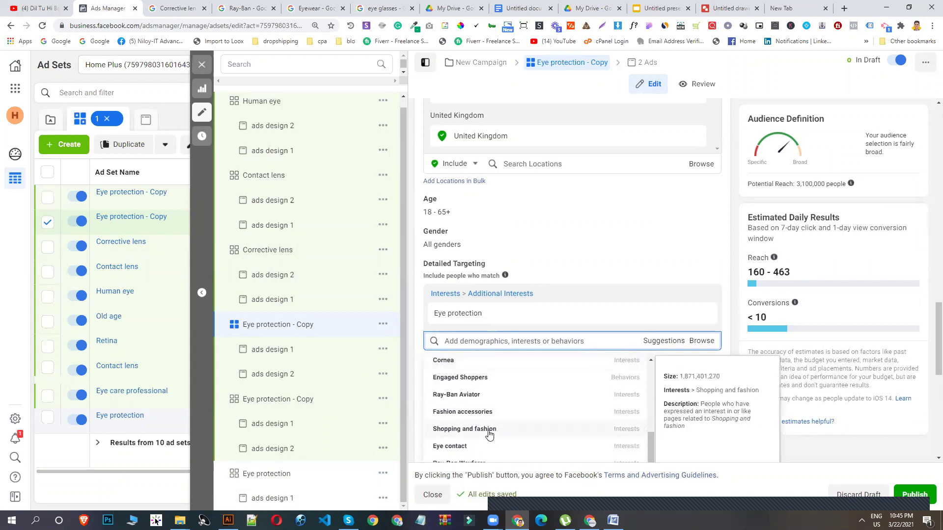
click(466, 368)
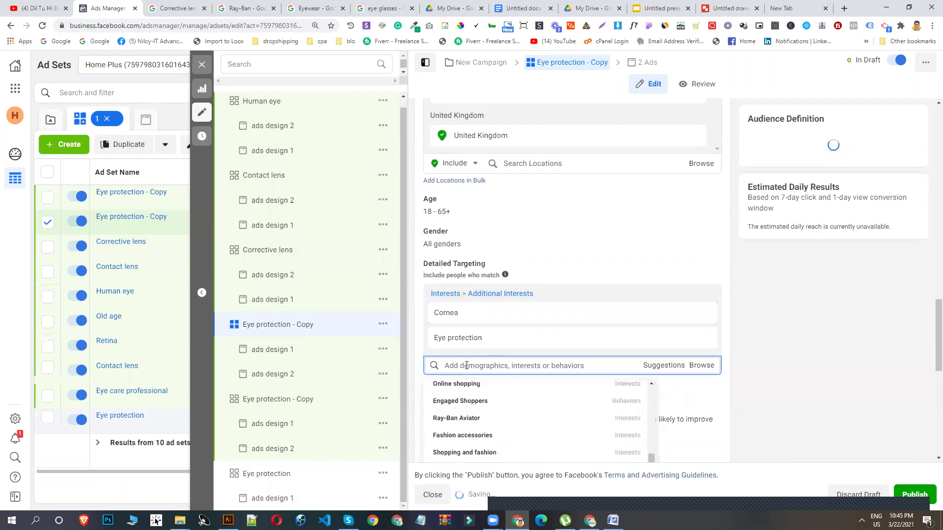
Look up Cornea on Google Images from the detailed targeting list, then return to the ad set.
double_click(442, 315)
key(ctrl+c)
right_click(443, 316)
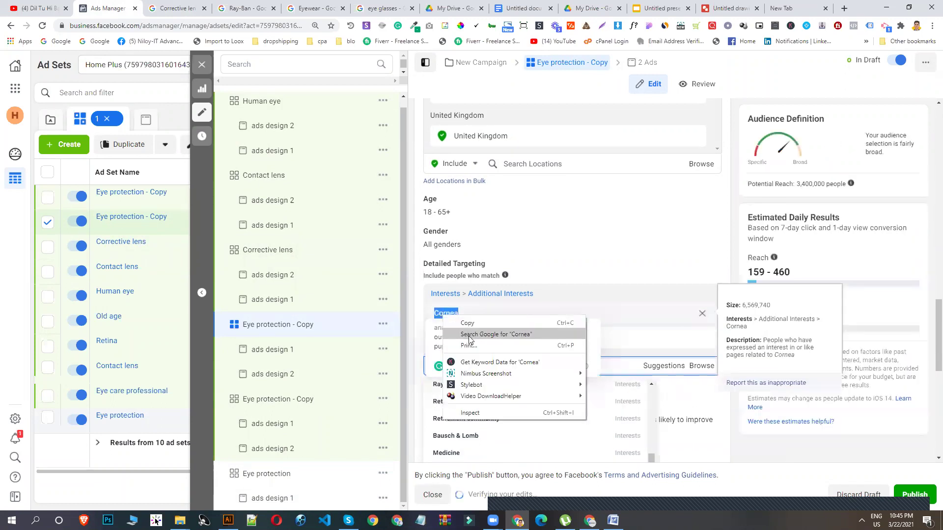
click(479, 334)
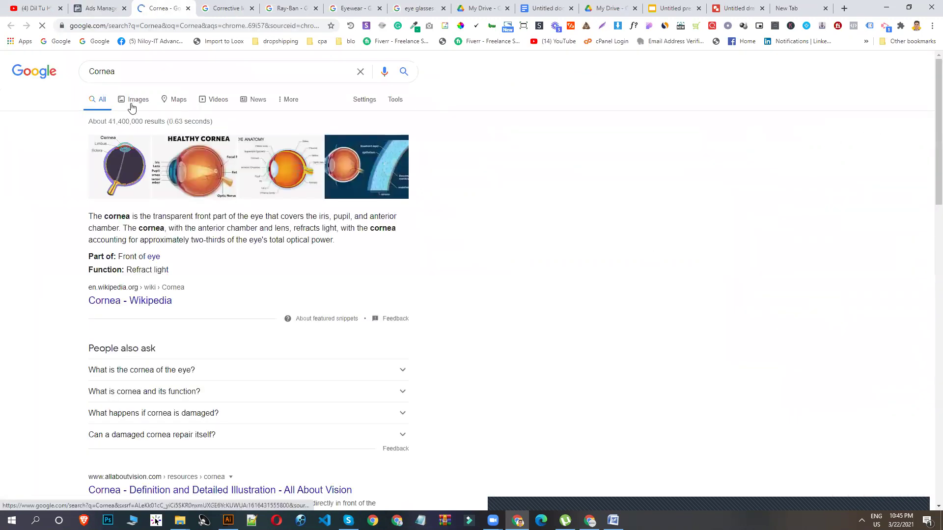
click(132, 102)
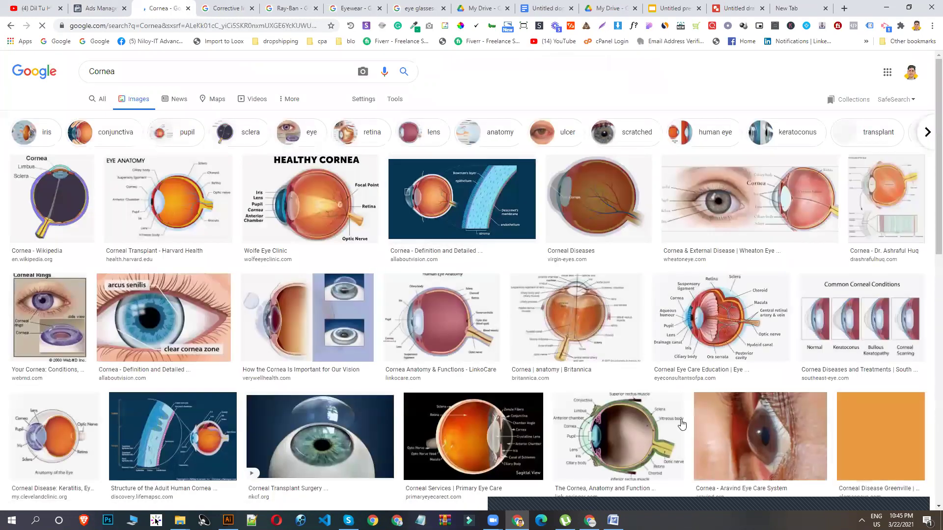
click(88, 4)
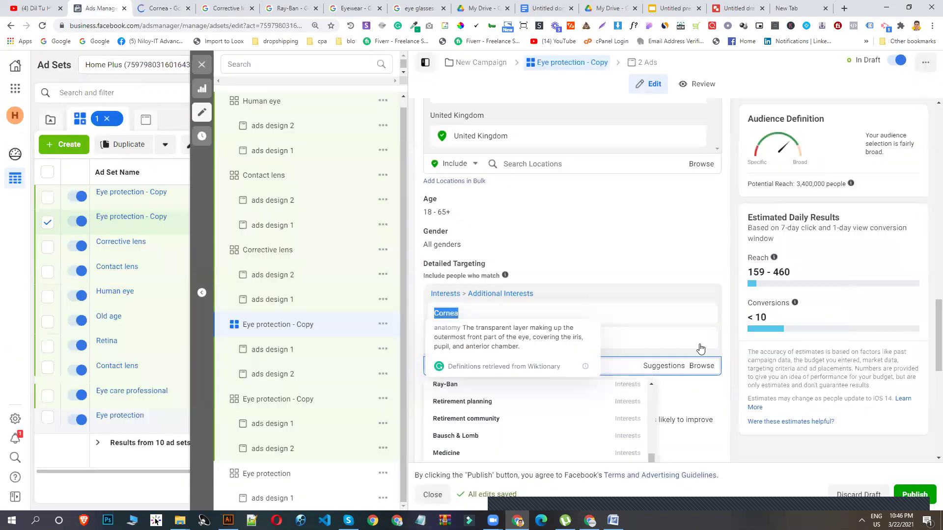
Remove the Eye protection interest beside Cornea and rename the ad set as Cornea, using the copied interest name.
click(702, 338)
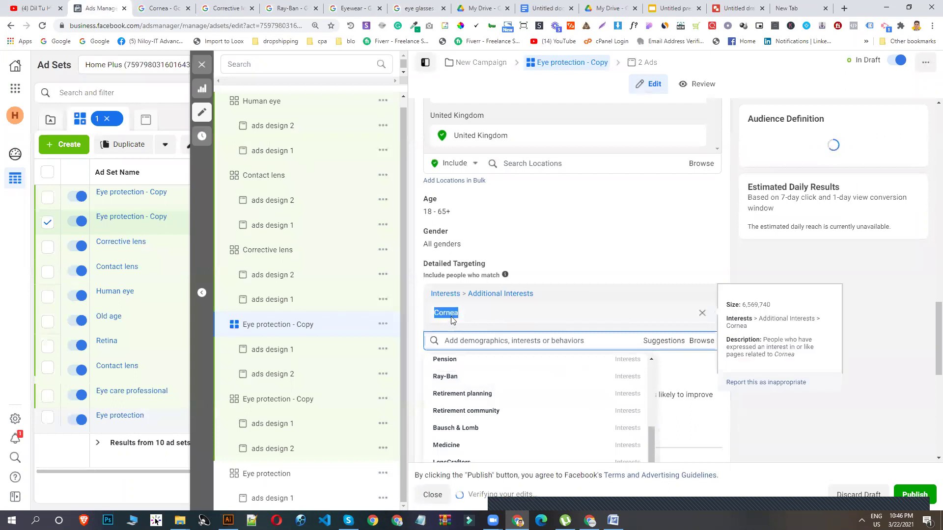
right_click(449, 314)
click(495, 332)
scroll(495, 331, up, 15)
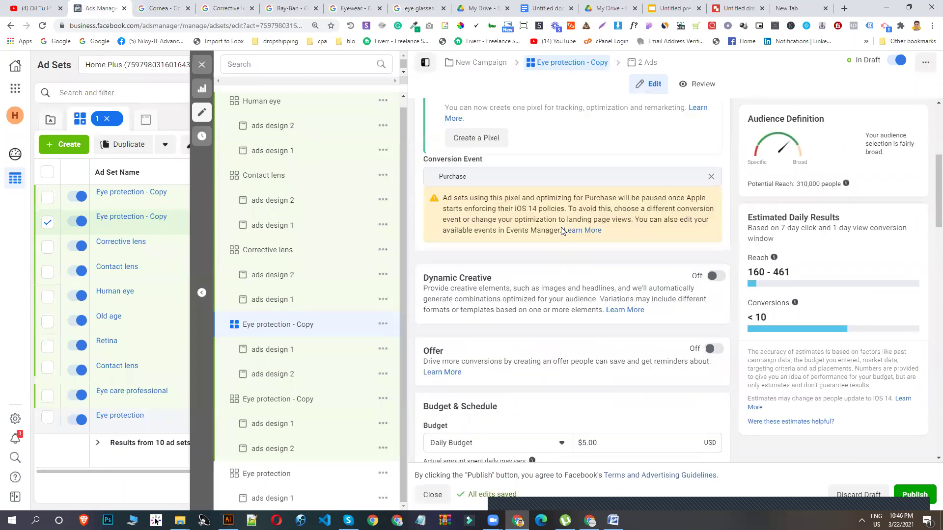
triple_click(530, 133)
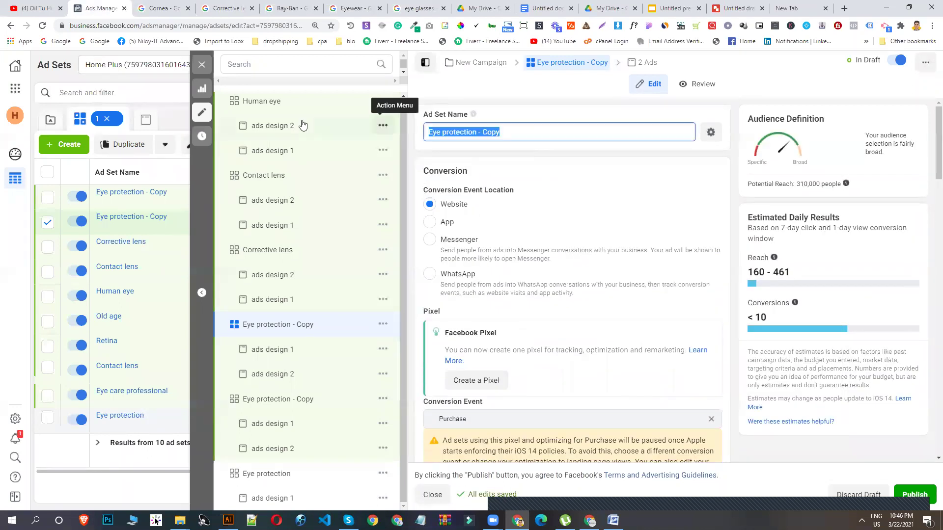
key(ctrl+v)
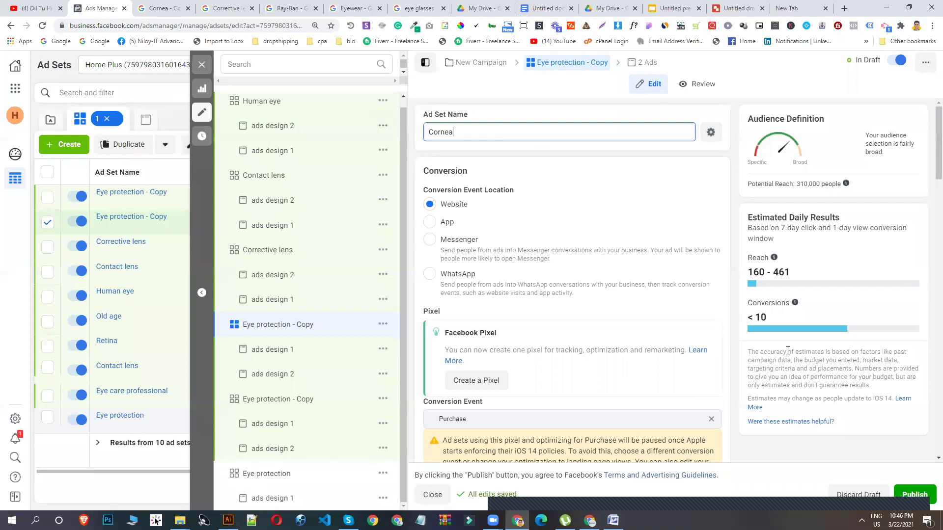
click(907, 413)
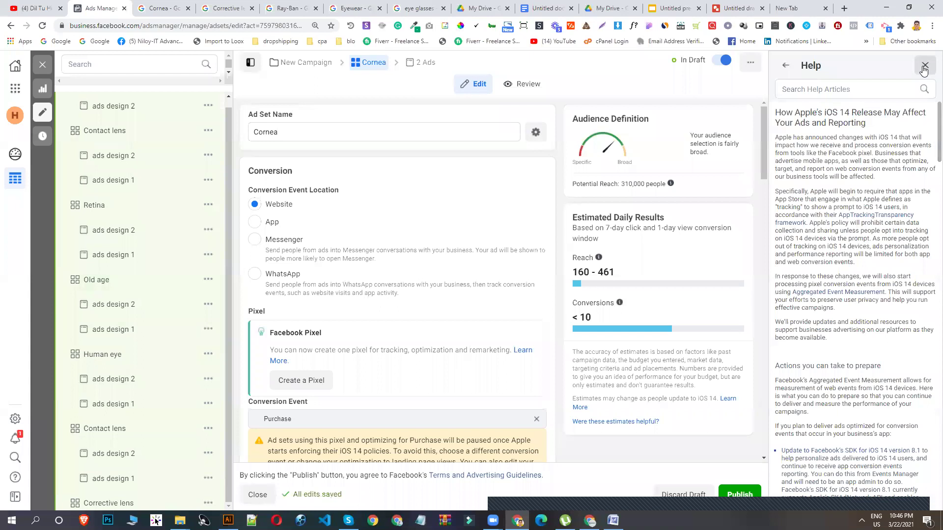
scroll(275, 344, down, 5)
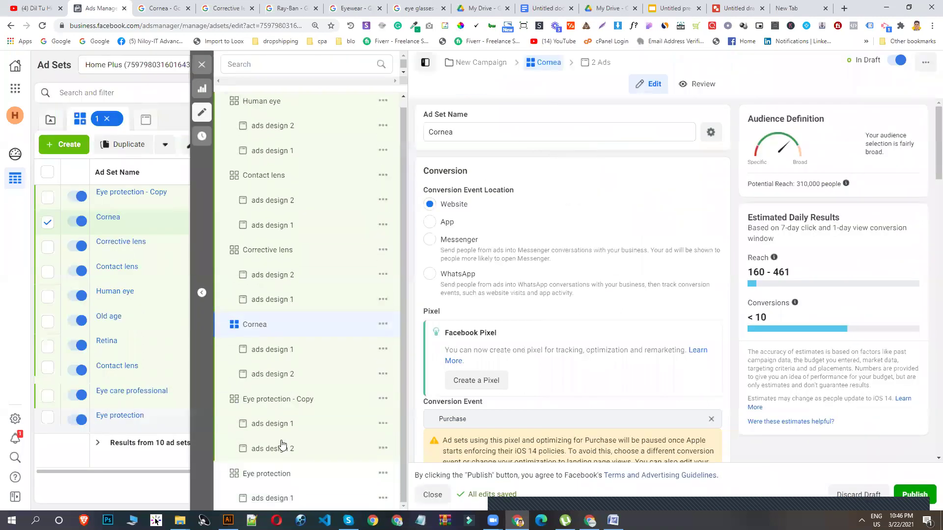
In the last remaining ad set copy, below Cornea, turn off detailed targeting expansion and bring up the suggested interests.
click(283, 405)
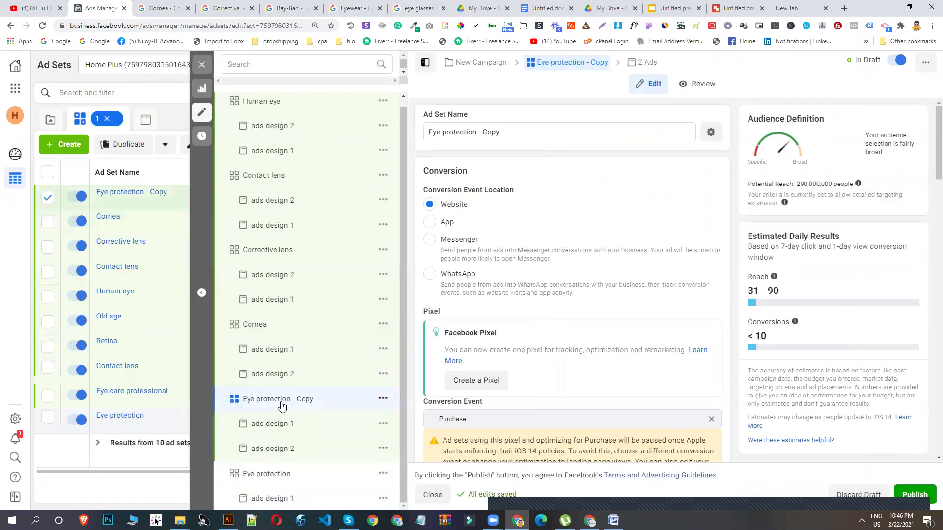
scroll(696, 363, down, 18)
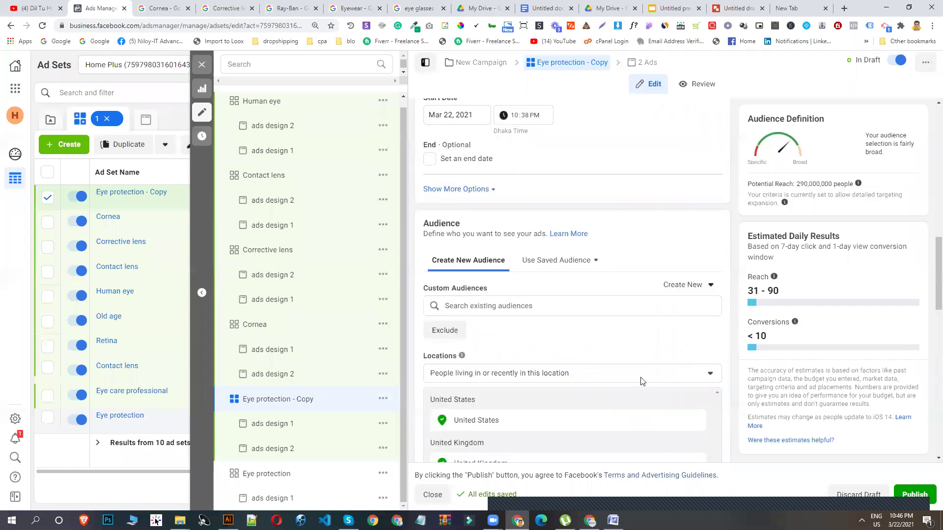
scroll(641, 382, down, 3)
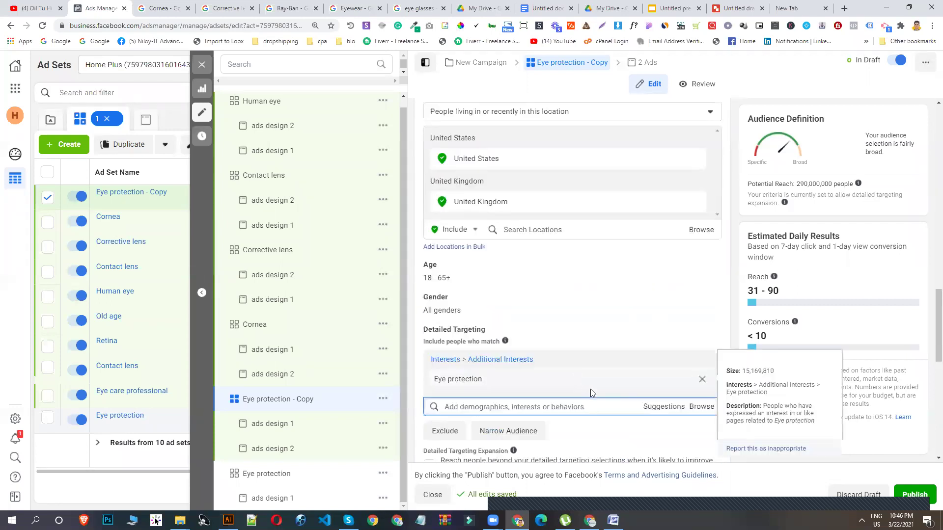
scroll(637, 262, down, 4)
click(428, 270)
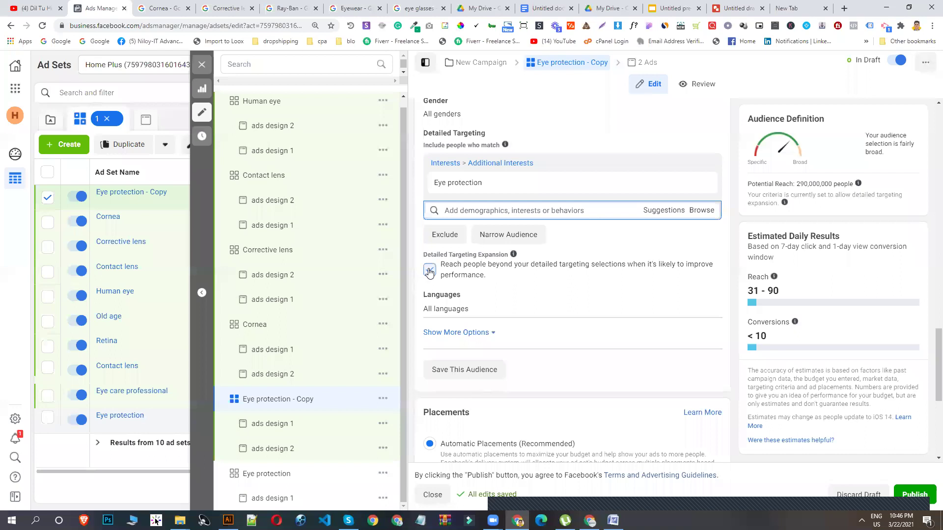
click(663, 211)
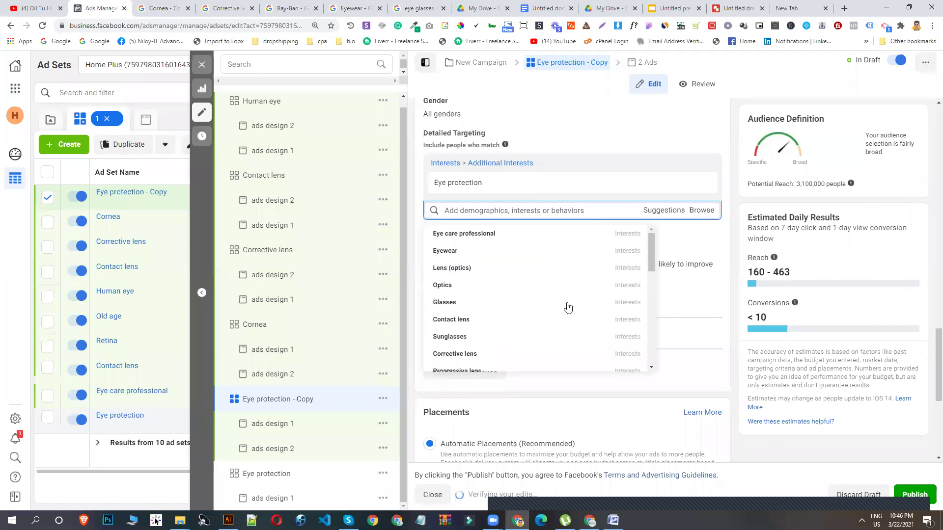
Add the suggested interest Visual perception to the ad set copy's detailed targeting and select its name in the list.
scroll(560, 315, down, 3)
scroll(472, 331, down, 1)
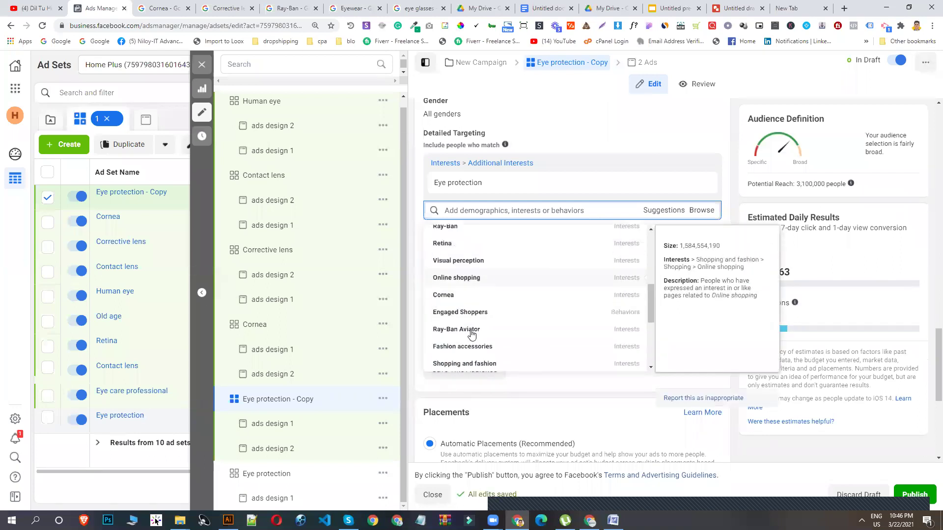
click(503, 265)
triple_click(453, 205)
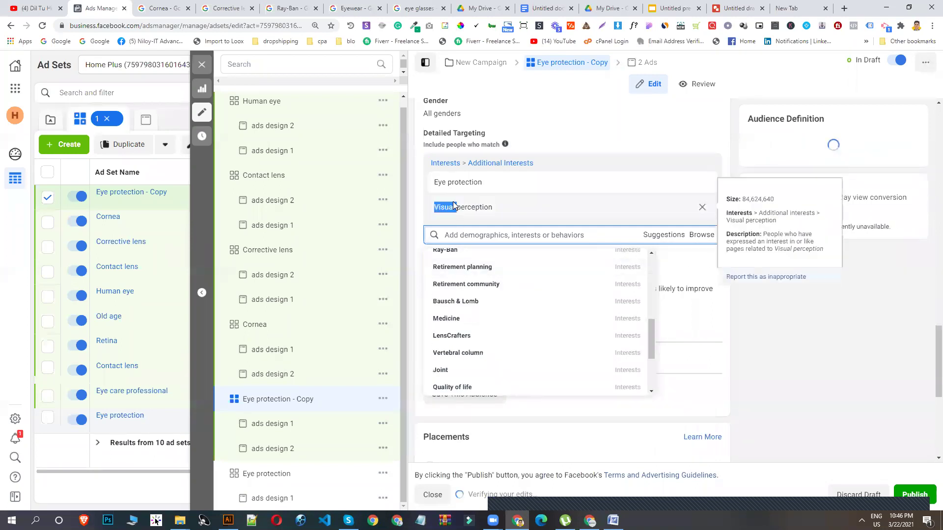
Look up Visual perception on Google Images from the detailed targeting list, then return to the ad set.
right_click(452, 205)
click(489, 224)
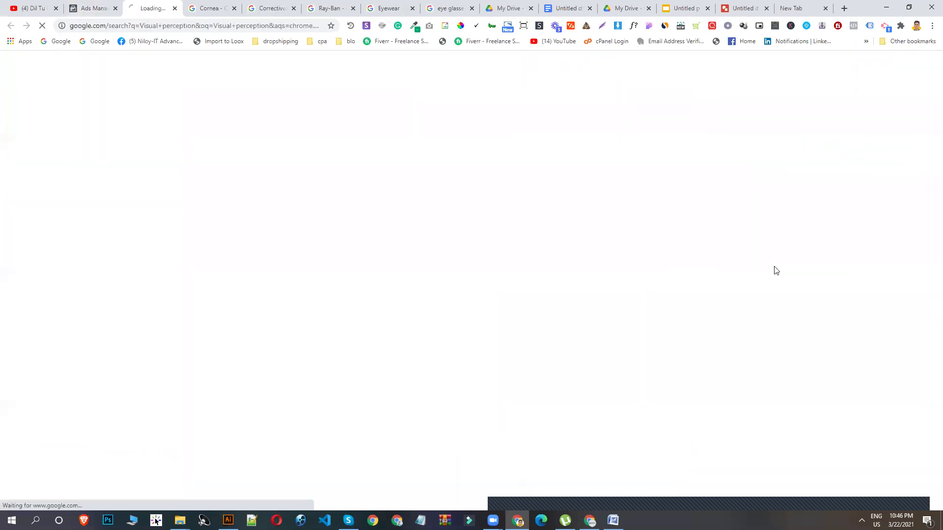
click(131, 101)
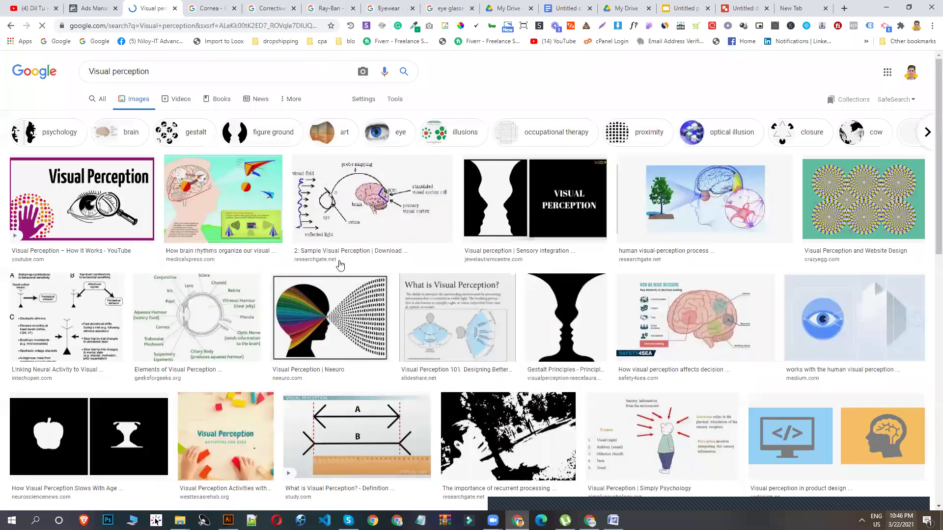
scroll(340, 265, down, 7)
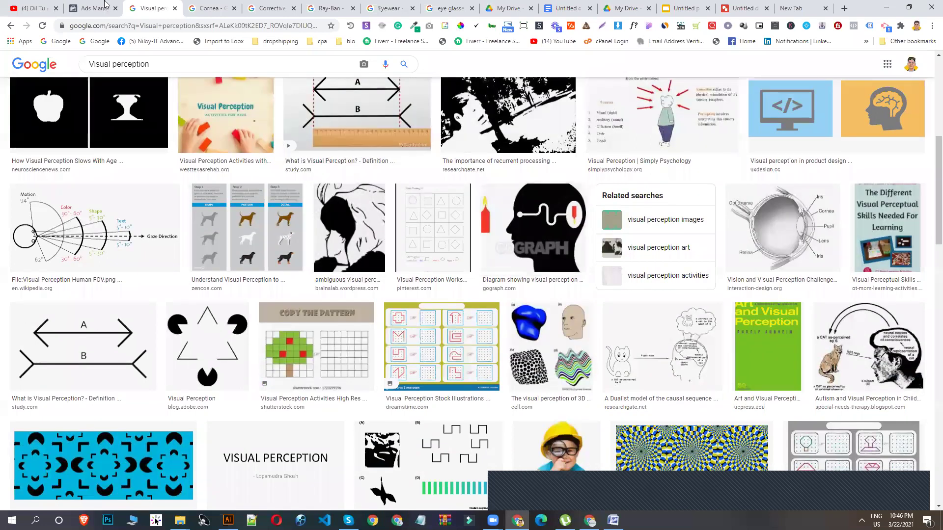
click(104, 4)
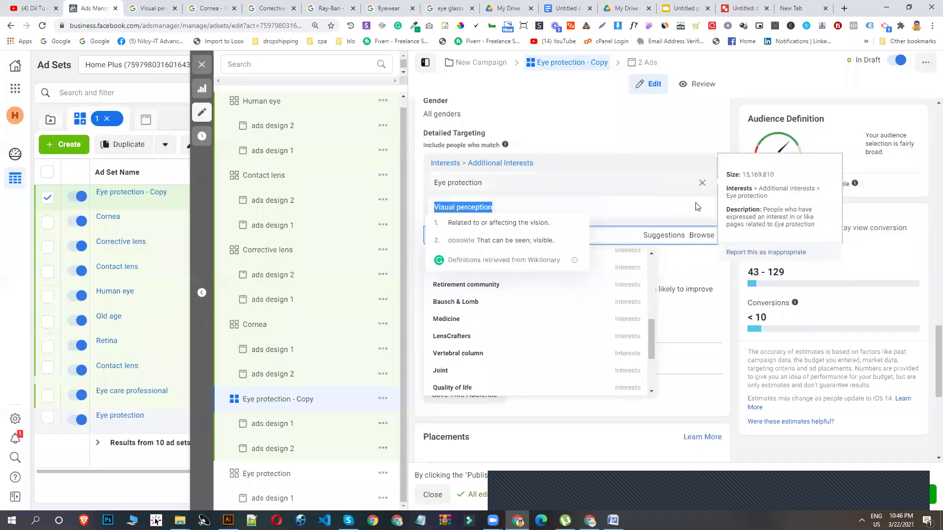
Remove the Eye protection interest beside Visual perception and rename the ad set as Visual perception, using the copied interest name.
click(701, 183)
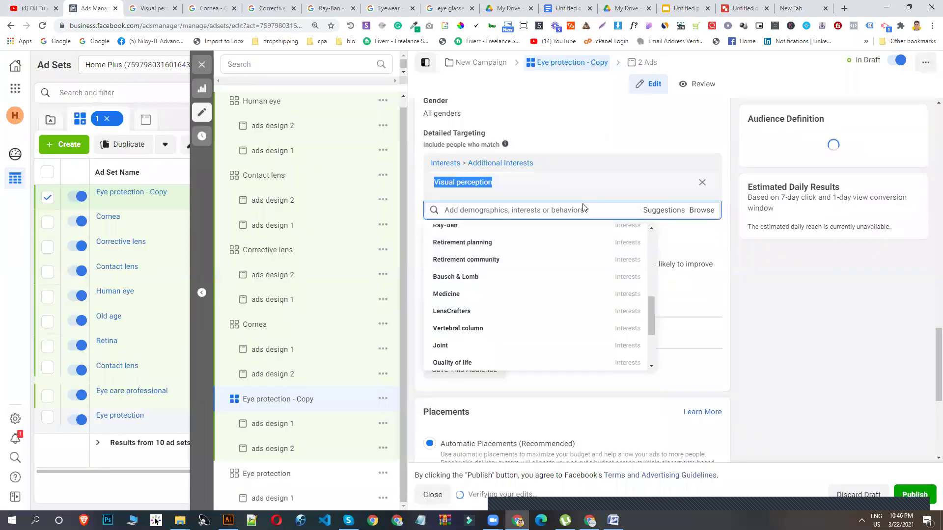
right_click(470, 190)
click(479, 196)
scroll(536, 131, up, 15)
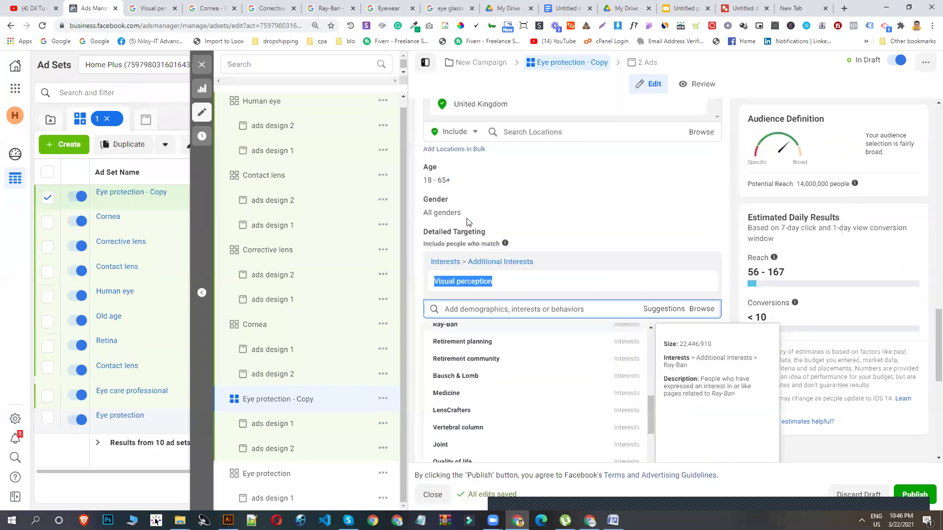
click(536, 130)
key(ctrl+a)
key(ctrl+v)
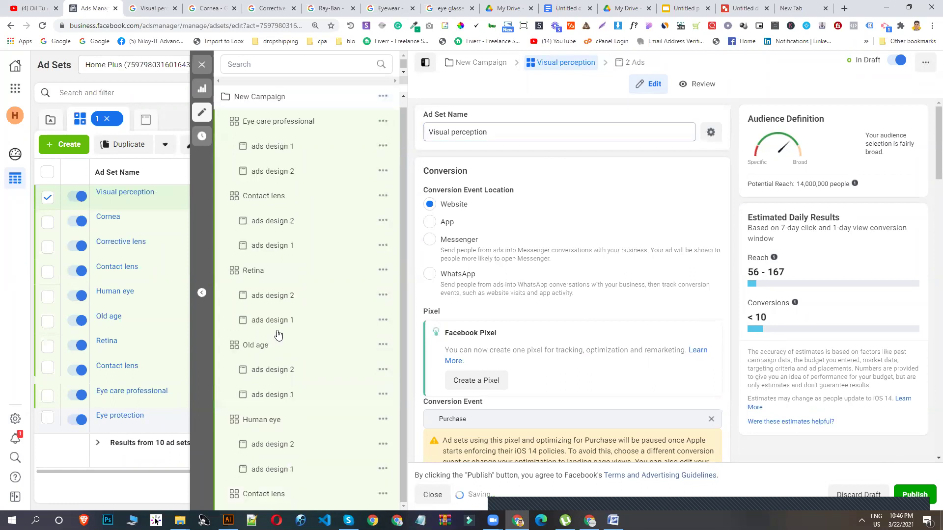
Close the ad set editor, select all ad sets in the list, and review and publish all draft ad sets and ads.
scroll(275, 330, down, 6)
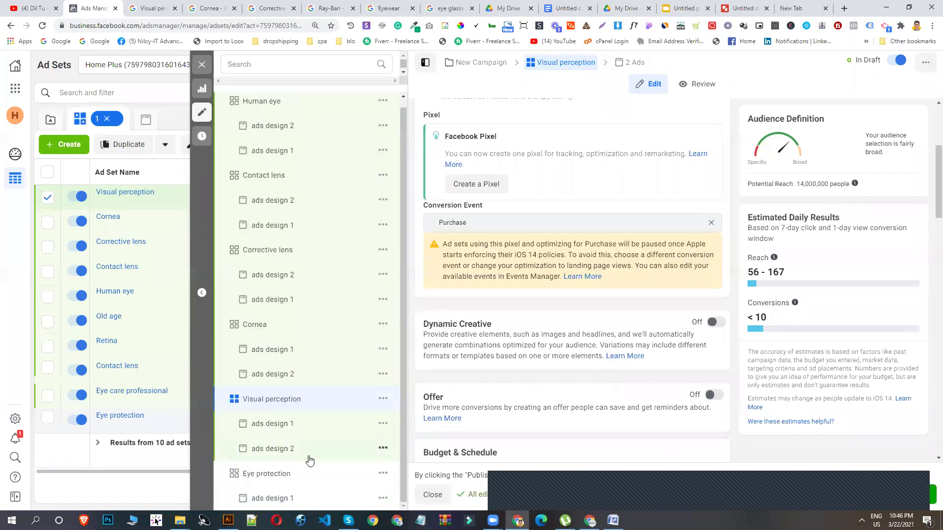
click(198, 72)
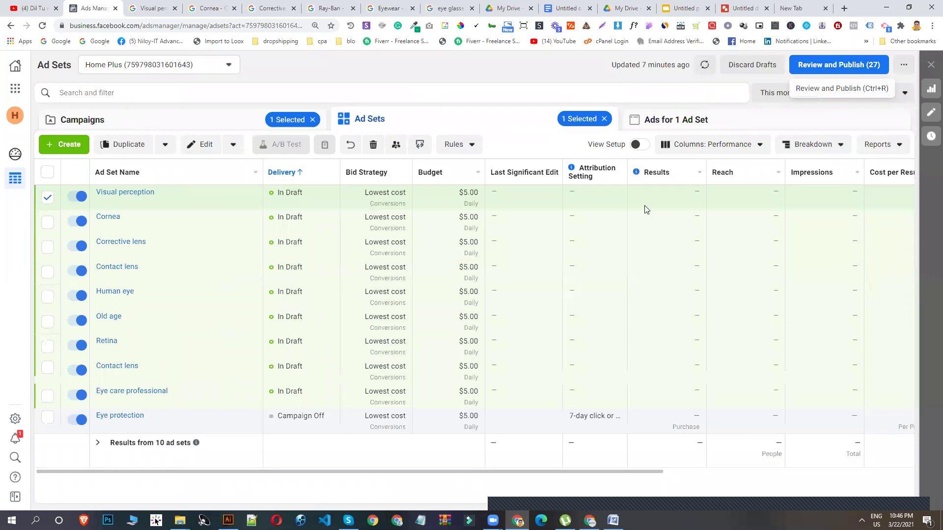
click(47, 173)
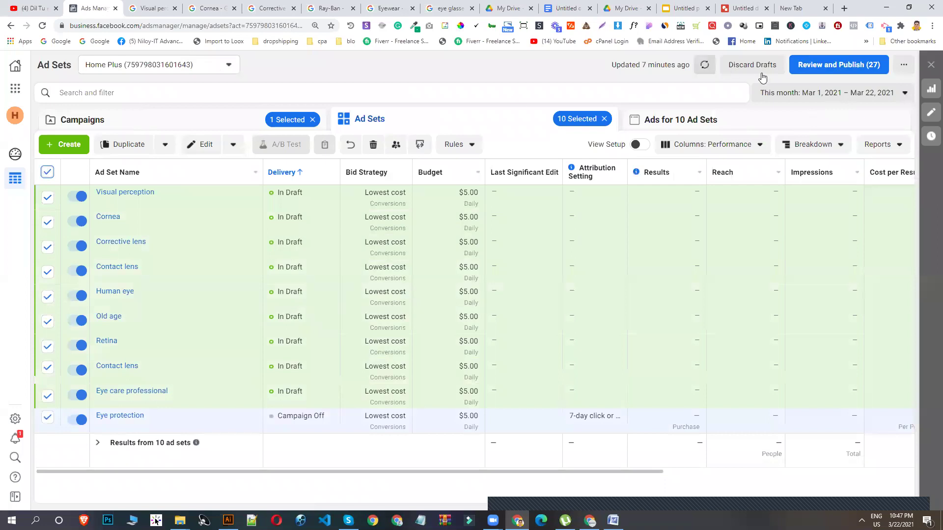
click(820, 70)
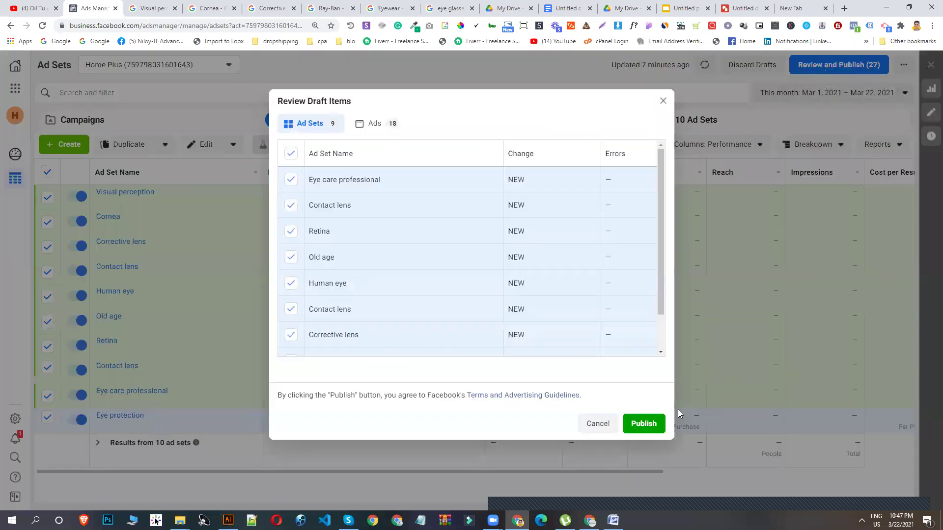
click(657, 424)
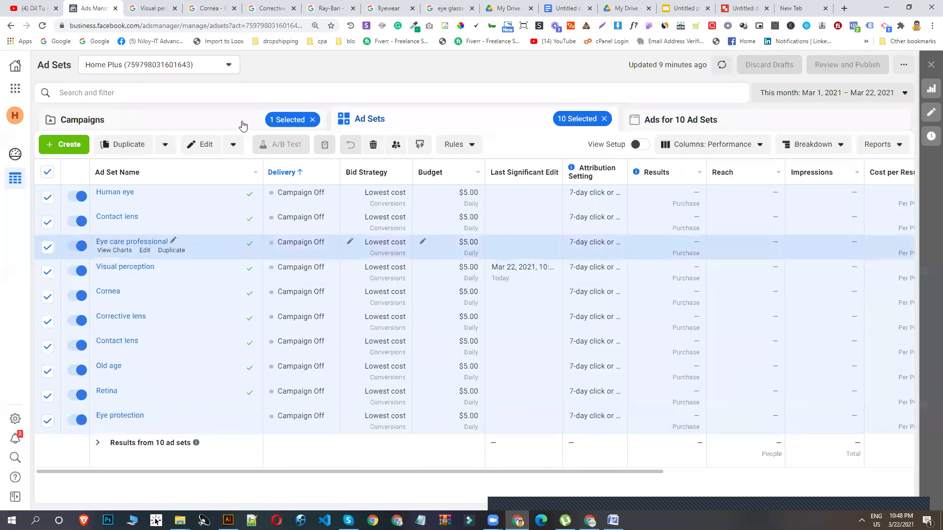
Check the campaign list, then return to the ad sets and deselect all of them.
click(216, 111)
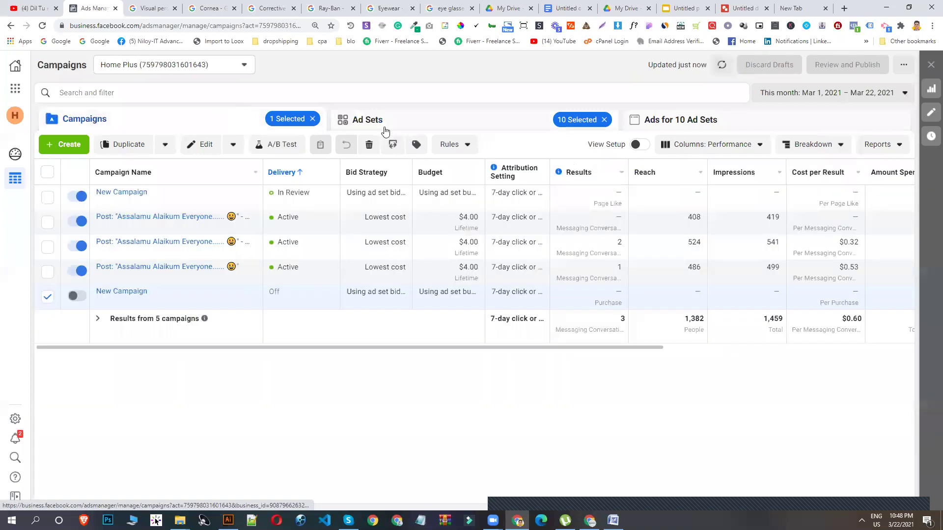
click(407, 126)
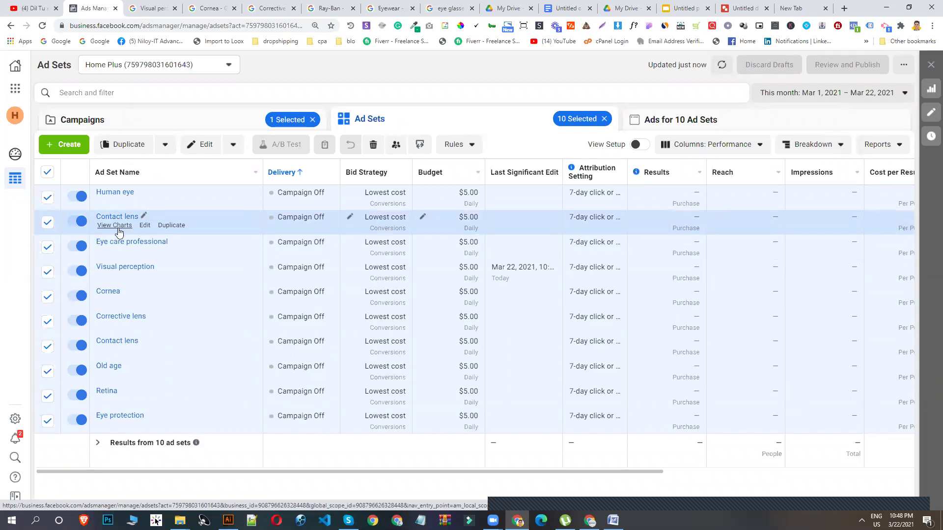
click(47, 172)
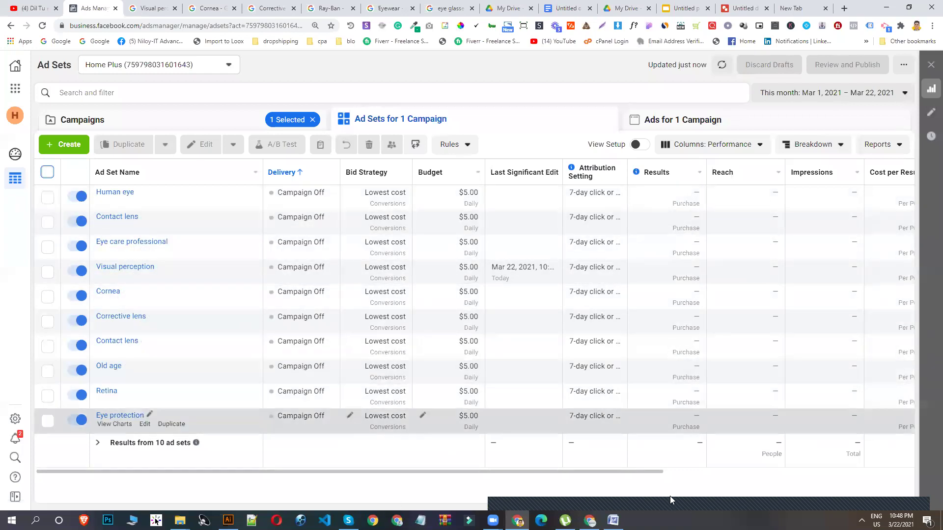
key(super+d)
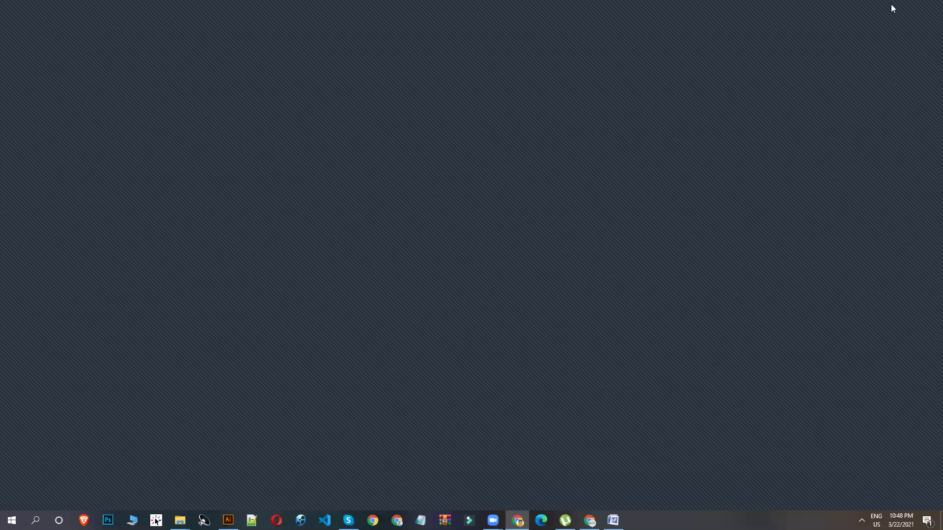
key(super+d)
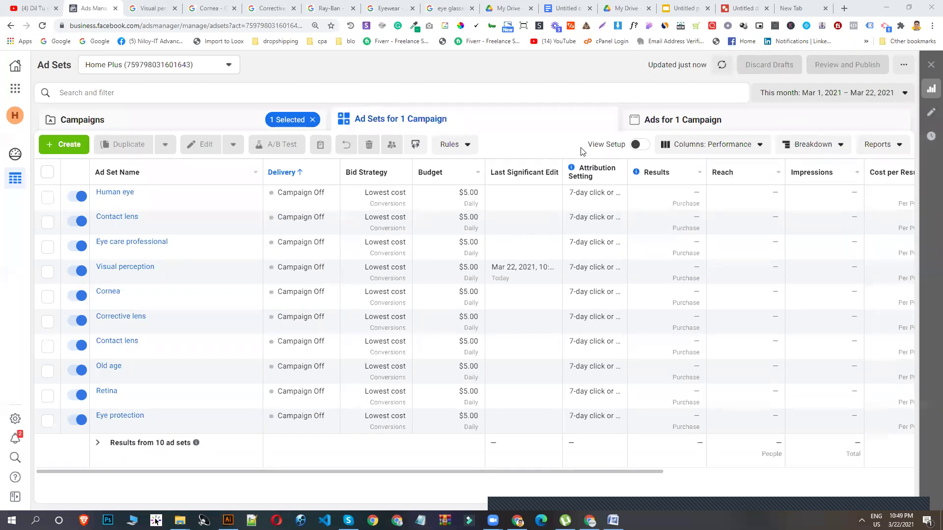
Revisit the campaign list and examine the budget, results and cost columns of the selected campaign's ad sets.
click(181, 123)
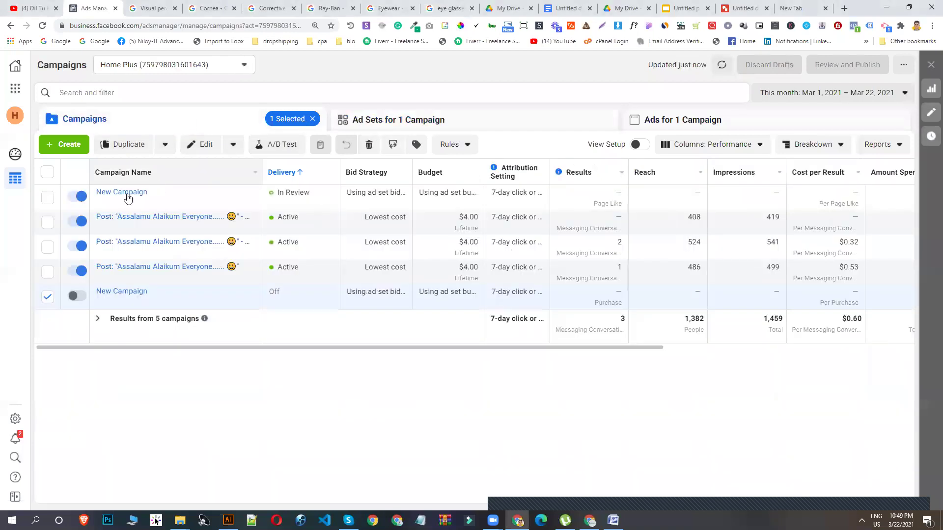
click(462, 127)
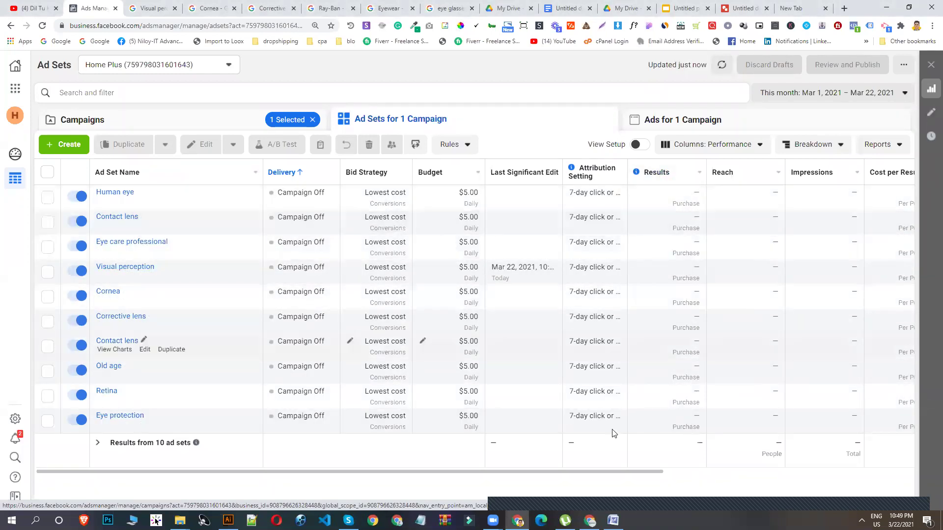
drag(522, 472, 586, 469)
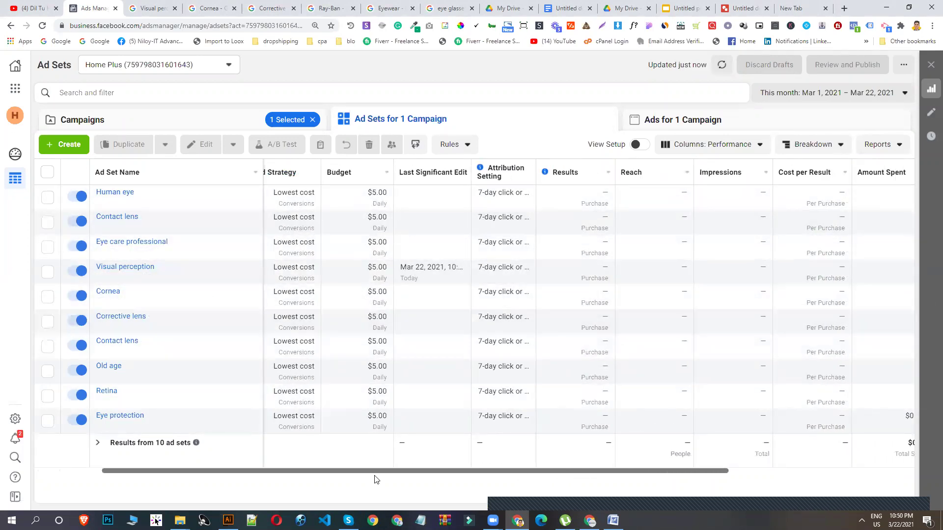
scroll(344, 483, left, 2)
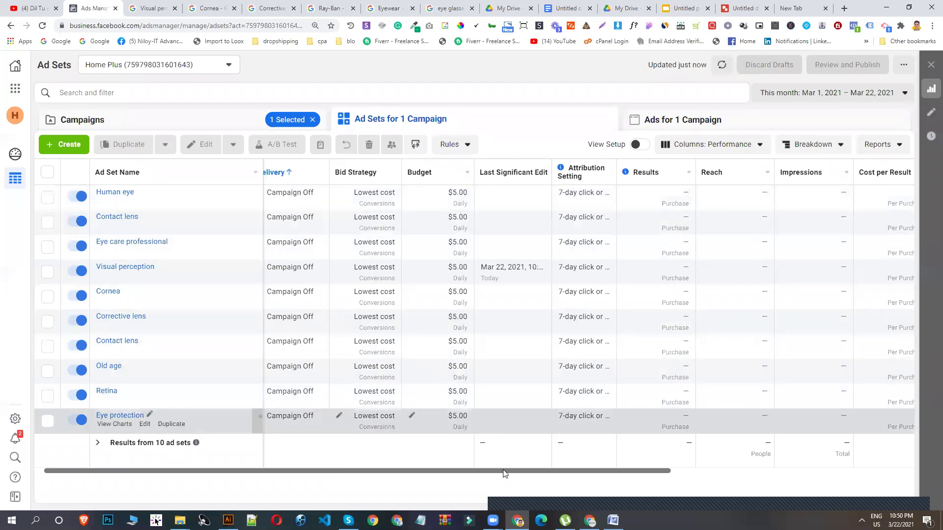
scroll(472, 478, left, 1)
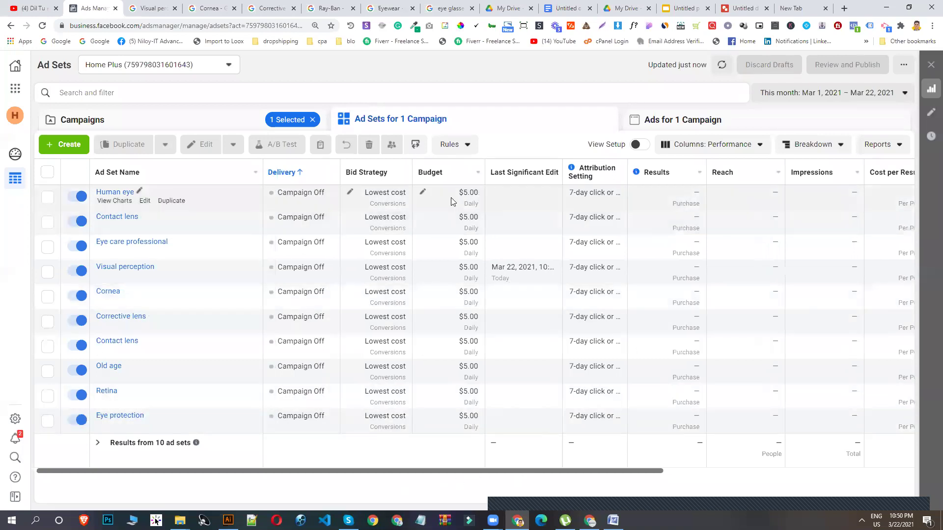
Turn off the Human eye ad set and leave only that ad set selected.
click(78, 197)
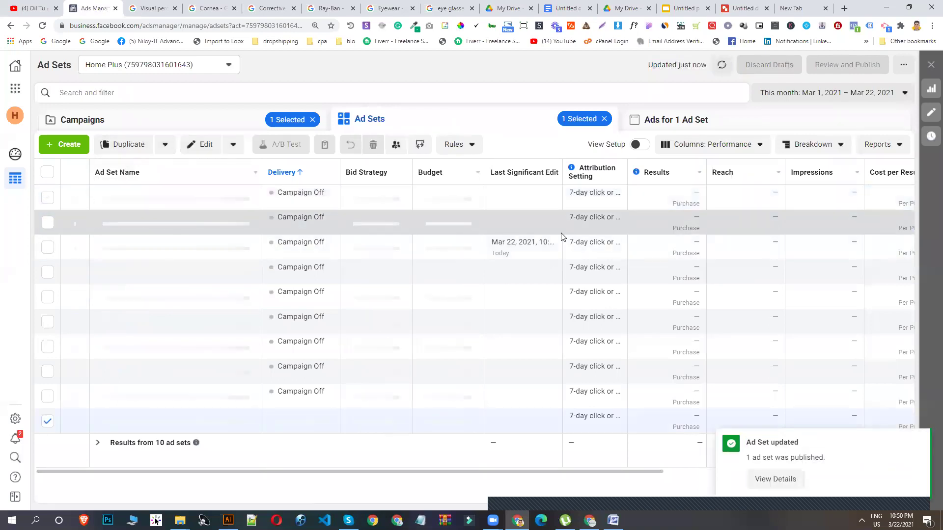
click(48, 422)
click(48, 421)
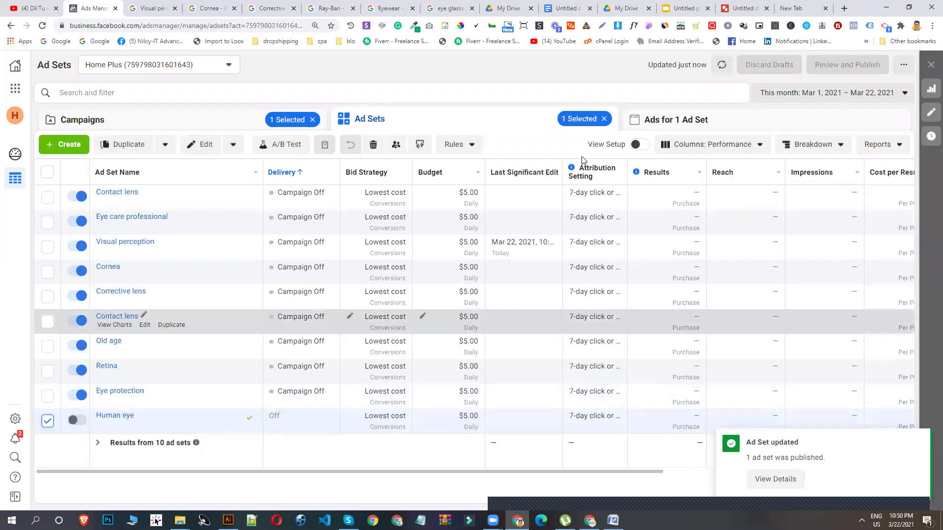
Show the ads of the Human eye ad set and select both ads design 1 and ads design 2.
click(658, 119)
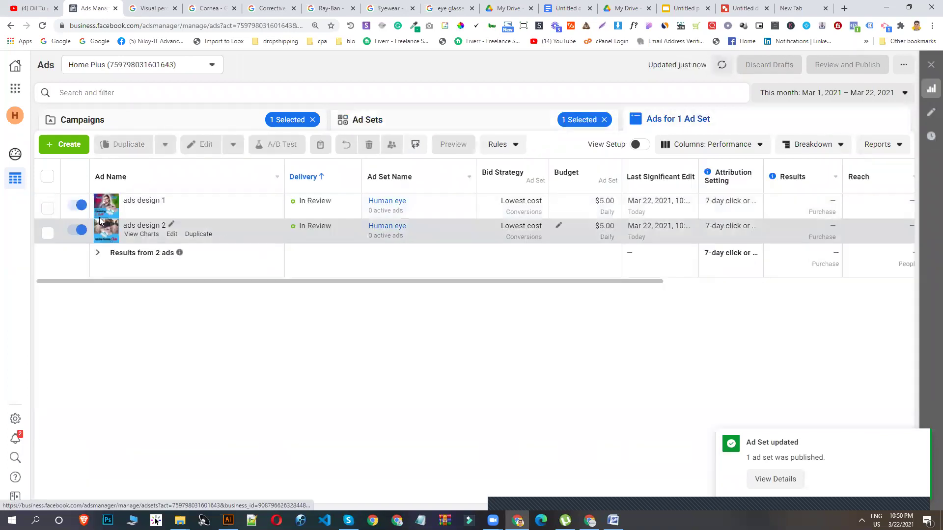
click(47, 177)
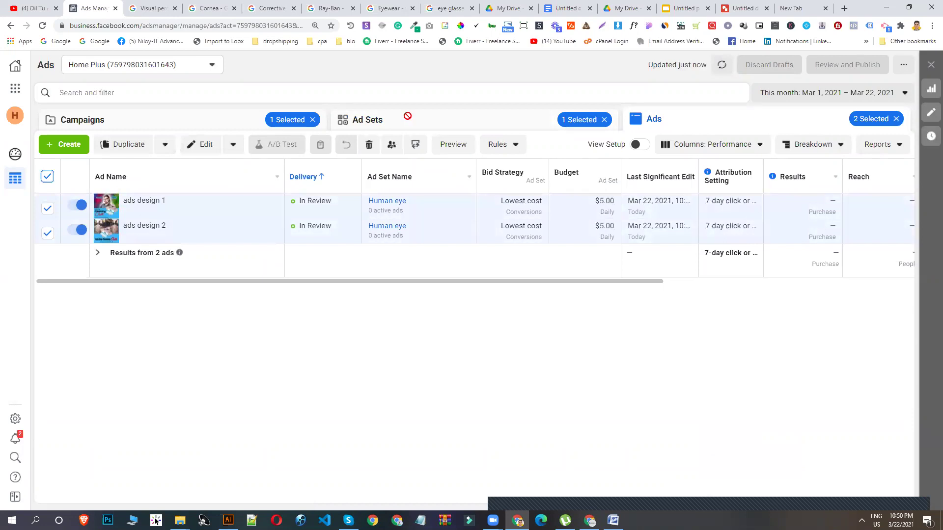
click(429, 122)
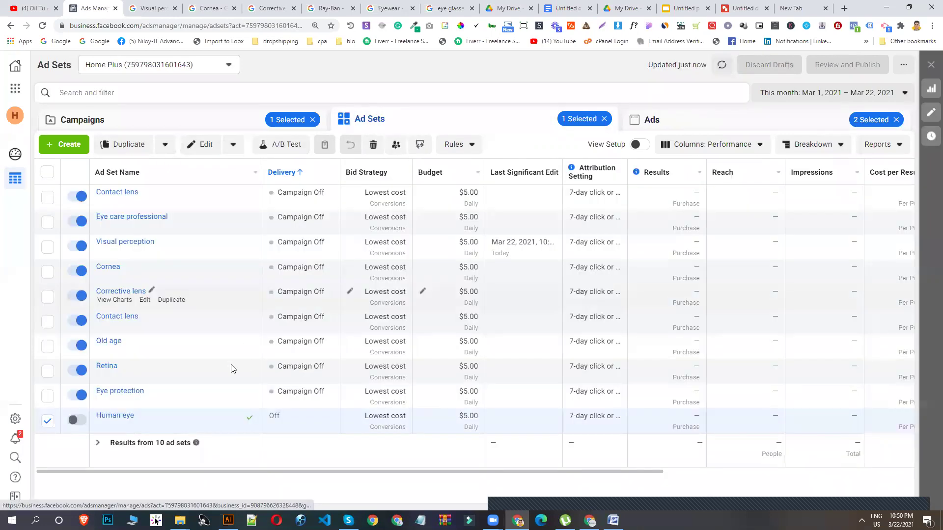
click(698, 118)
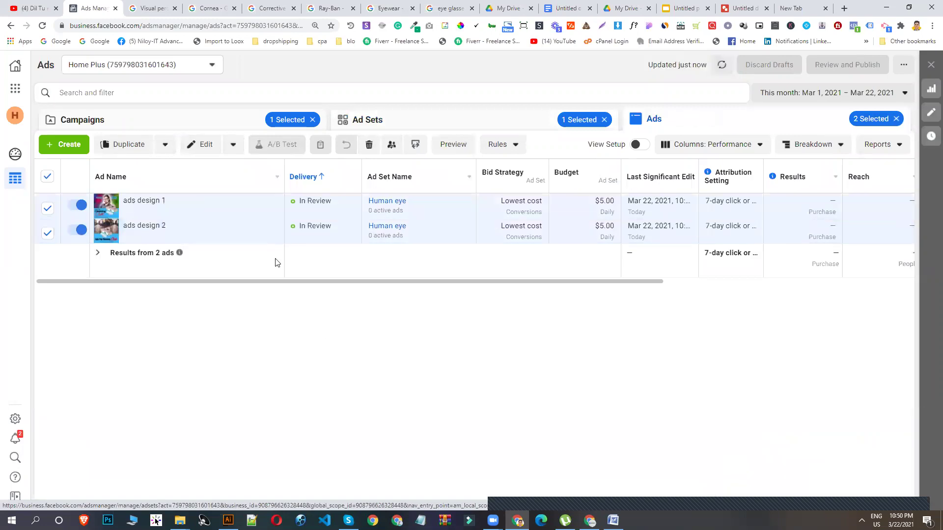
Preview the first selected ad as it appears in Mobile News Feed, then close the preview.
click(450, 145)
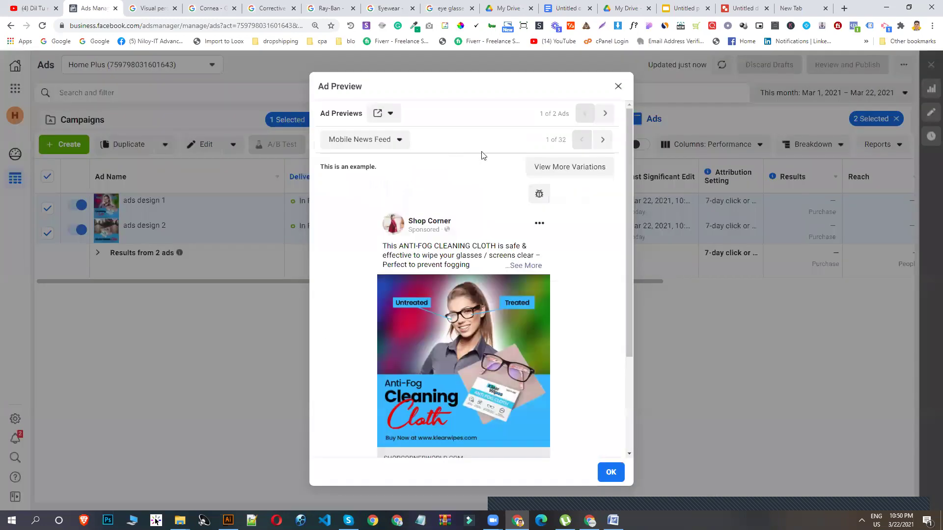
scroll(608, 293, down, 3)
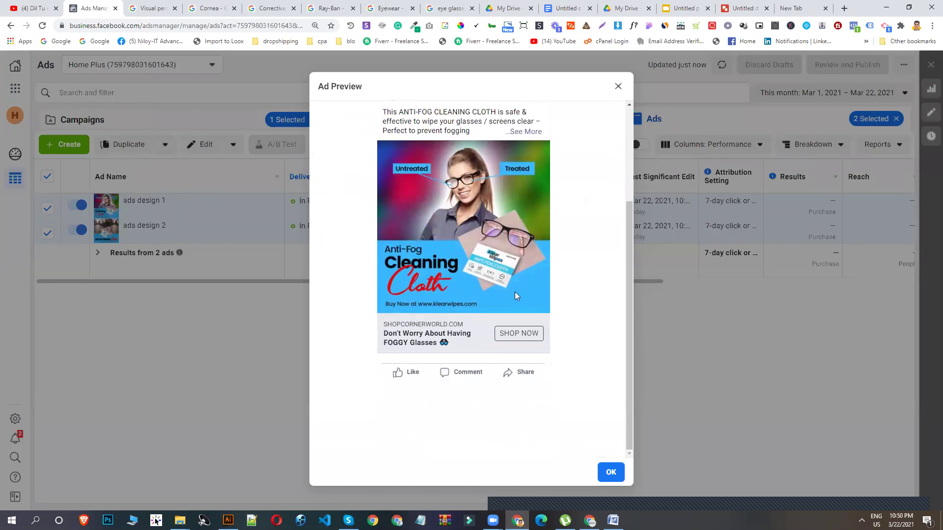
scroll(515, 292, up, 3)
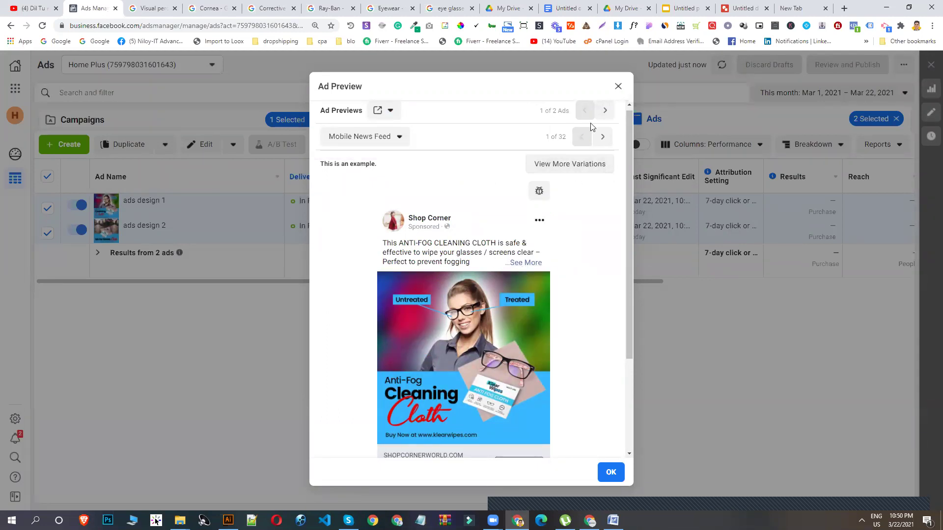
click(618, 86)
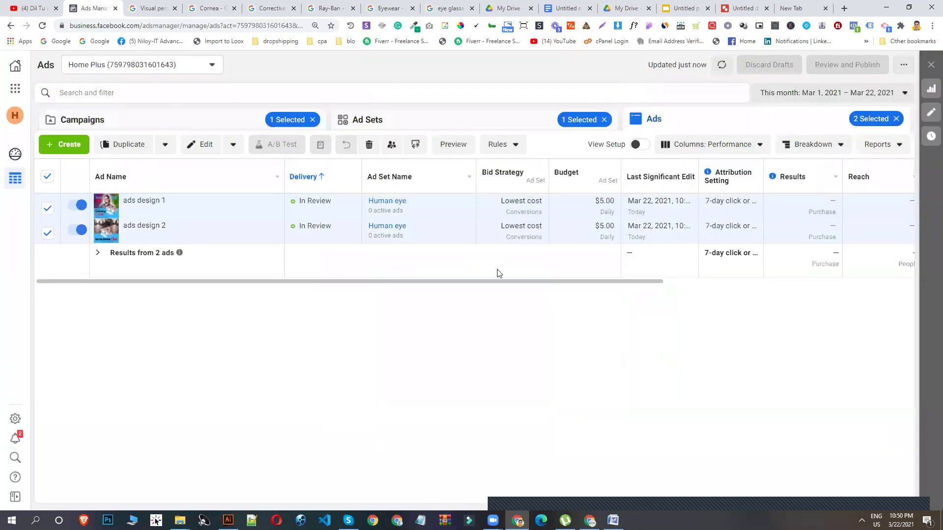
Turn off the ad ads design 2 in the Human eye ad set, then return to the ad sets and deselect Human eye.
click(91, 237)
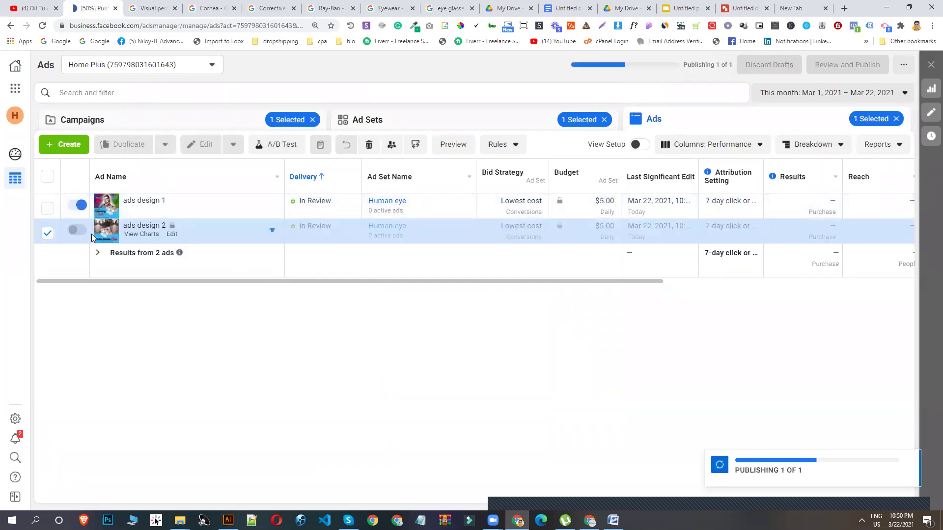
click(384, 120)
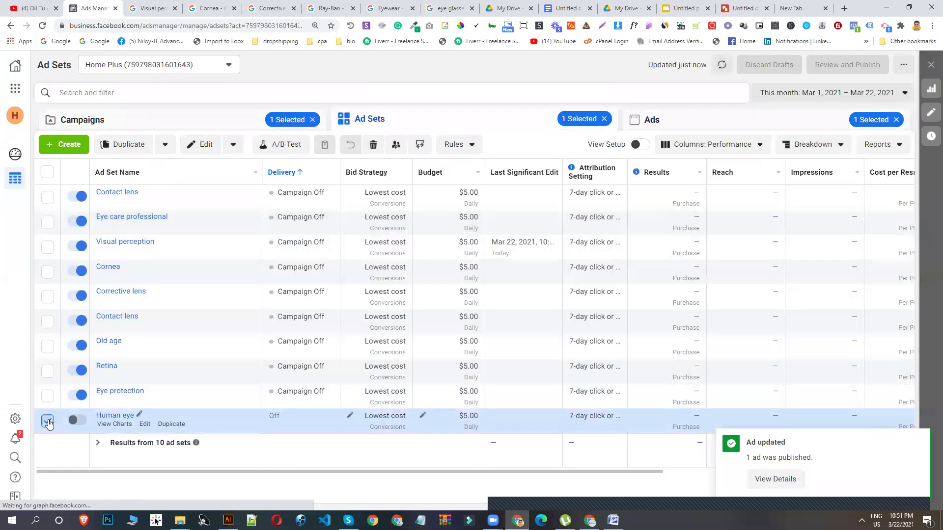
click(48, 421)
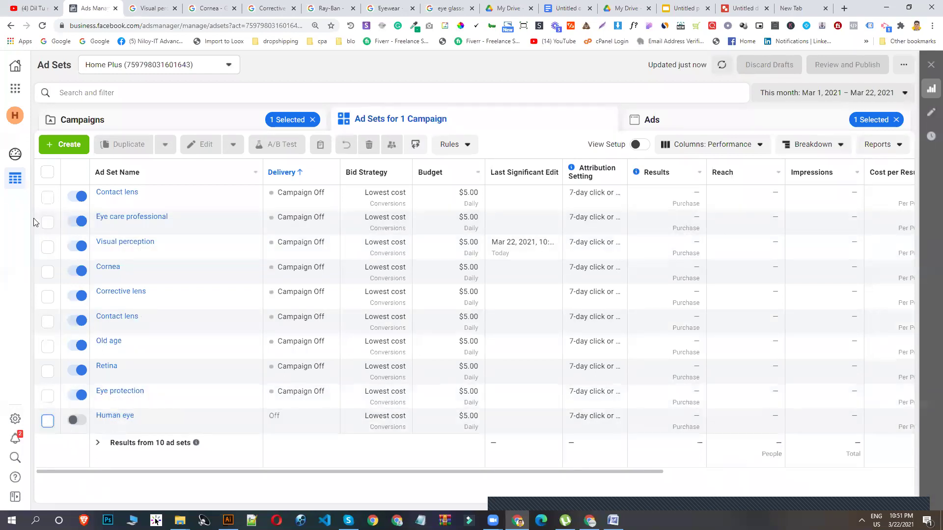
Show the ads of the first Contact lens ad set, then return to the ad sets.
click(47, 197)
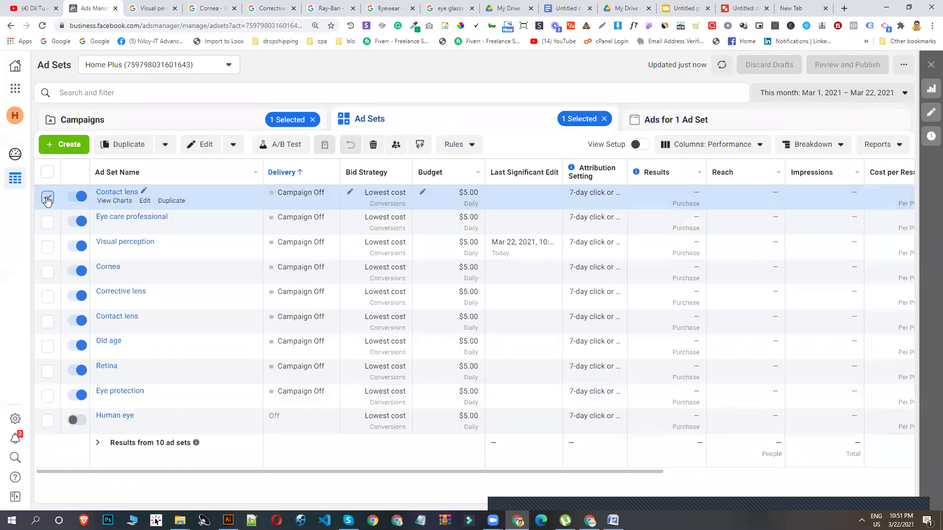
click(47, 198)
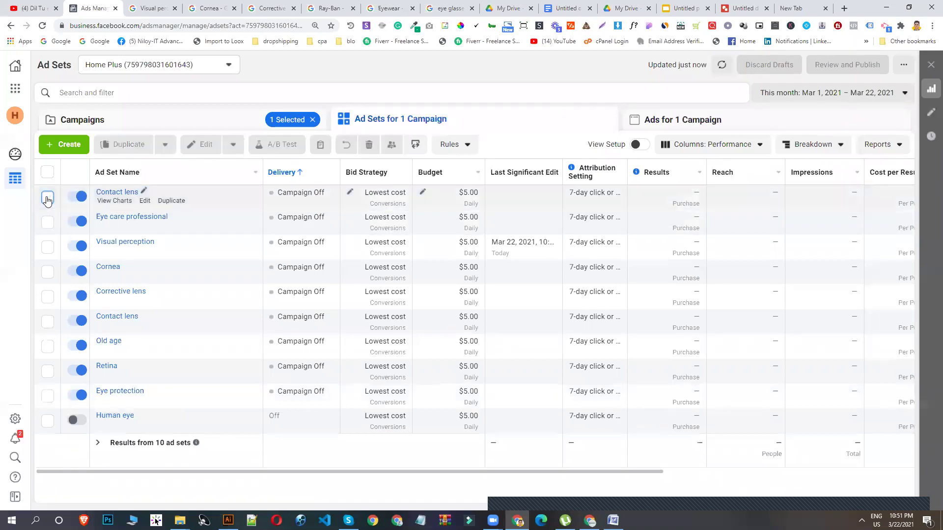
click(721, 130)
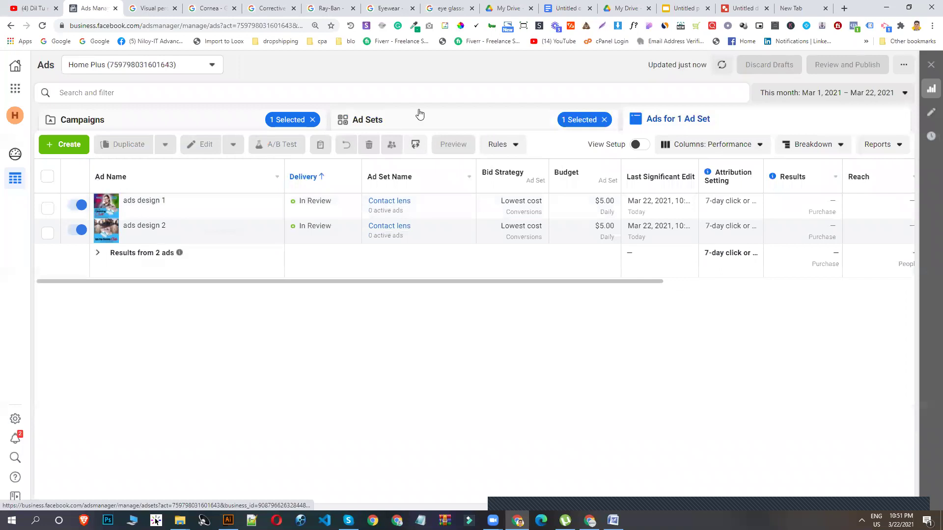
click(389, 128)
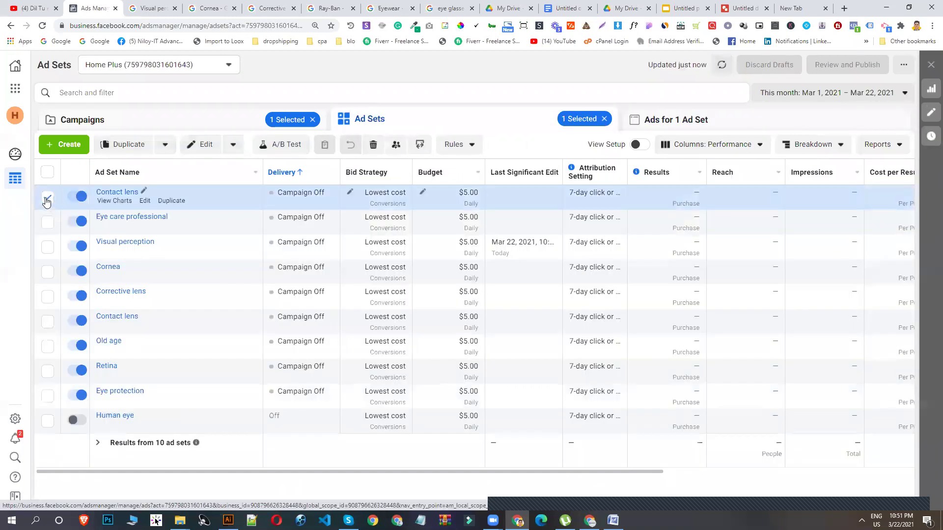
Show the ads of the Eye care professional ad set, then return to the ad sets and deselect it.
click(48, 229)
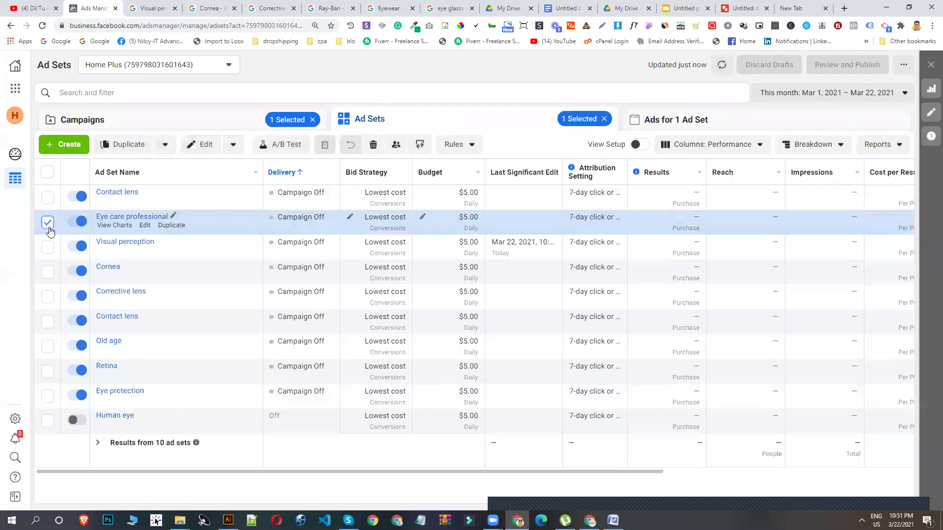
click(718, 114)
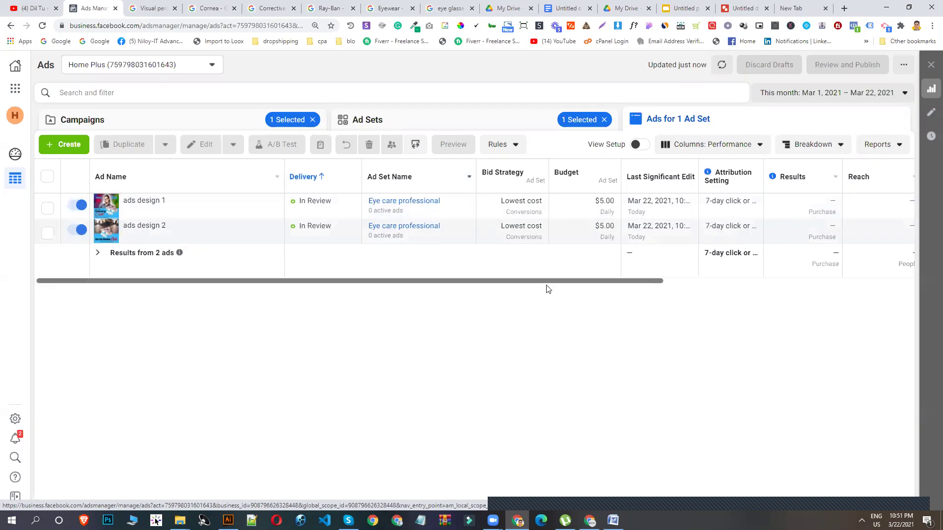
scroll(552, 288, right, 1)
scroll(552, 290, right, 10)
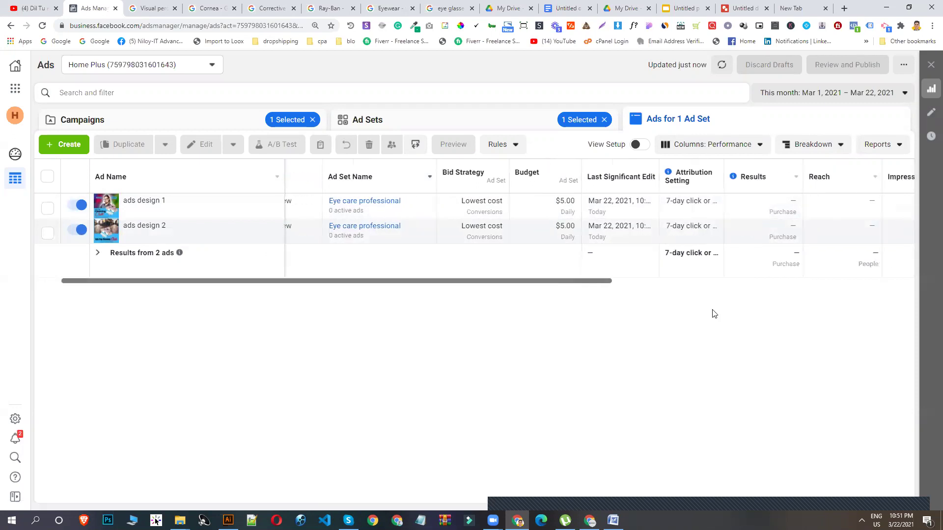
click(376, 117)
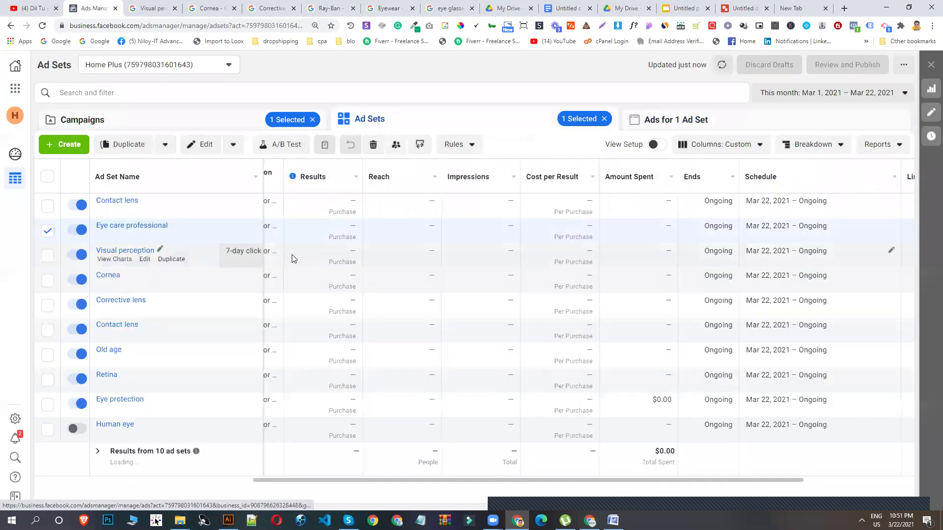
click(50, 233)
Return to the campaigns, deselect the turned-off campaign, and create a new campaign with the Conversions objective.
click(181, 126)
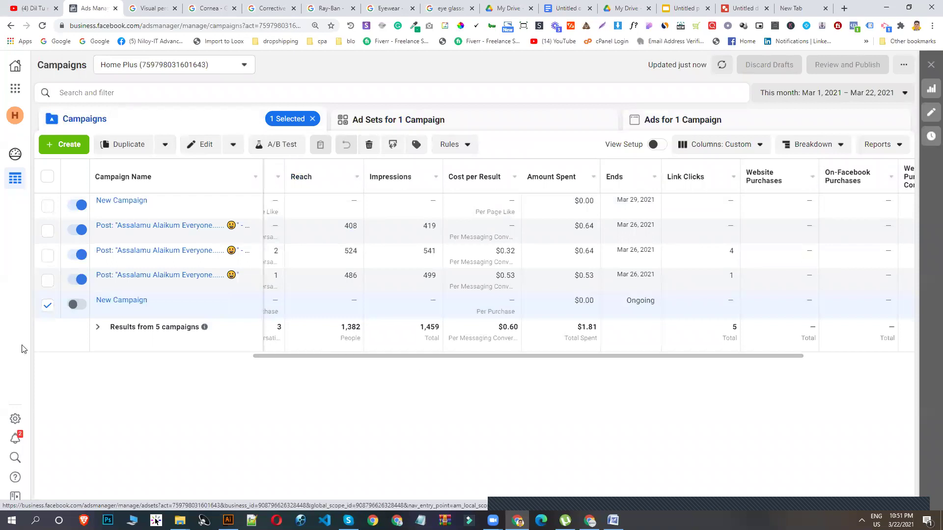
click(47, 307)
click(77, 143)
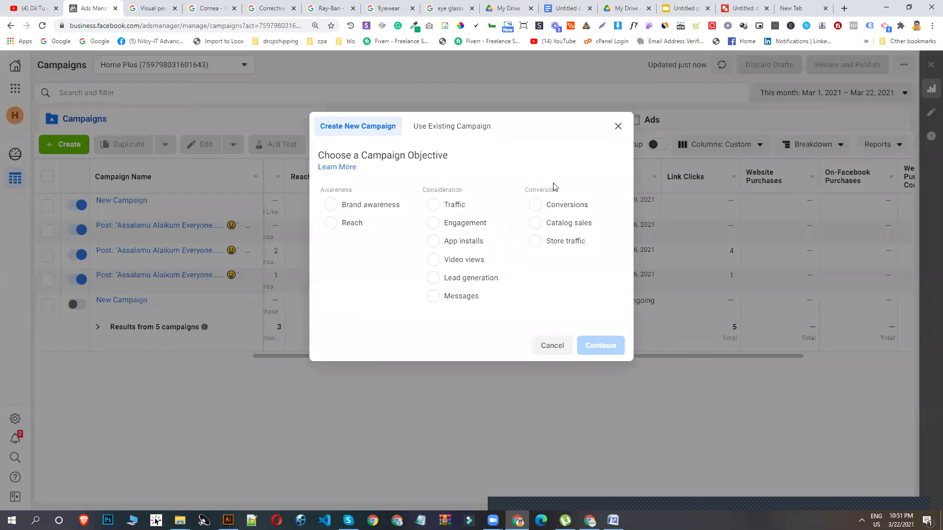
click(557, 208)
click(612, 437)
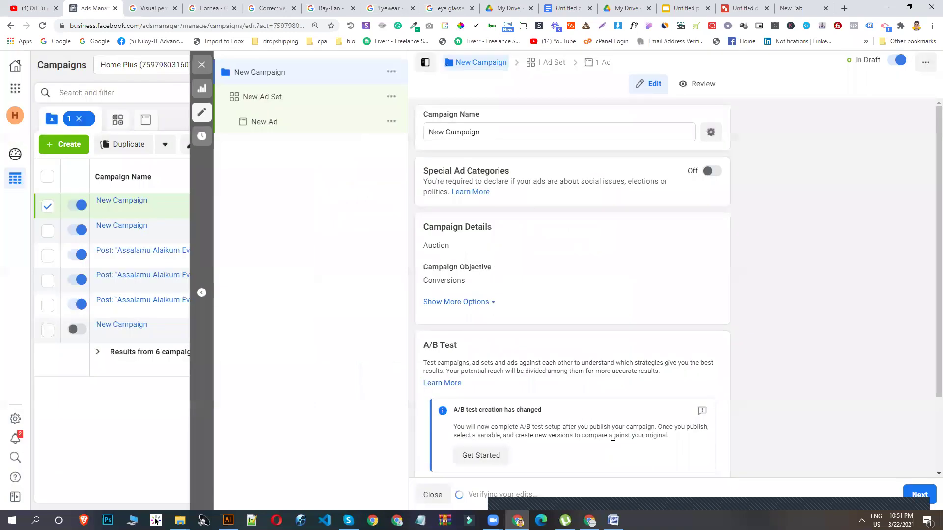
Add the image AD-2 (7).jpg to New Ad, keeping the suggested placement crops and enhancements.
click(281, 124)
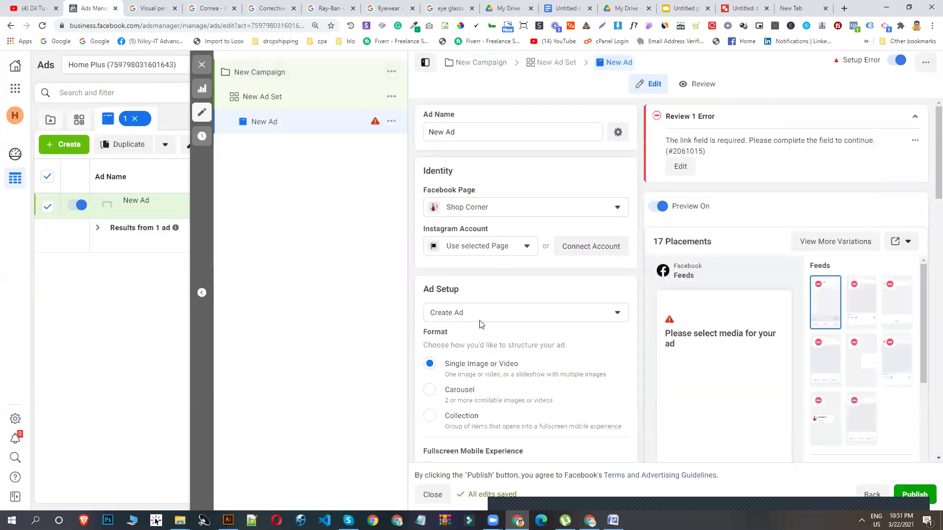
scroll(482, 314, down, 6)
click(469, 266)
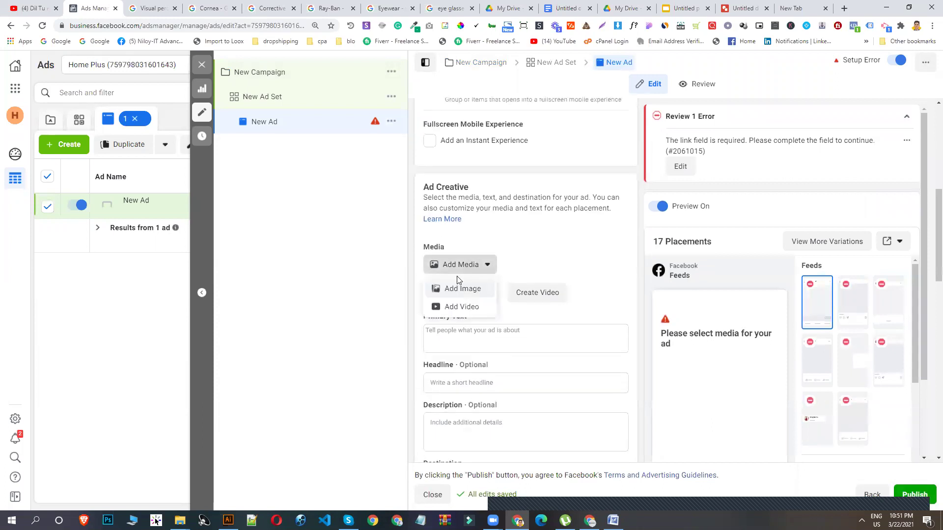
click(457, 290)
click(250, 159)
click(718, 460)
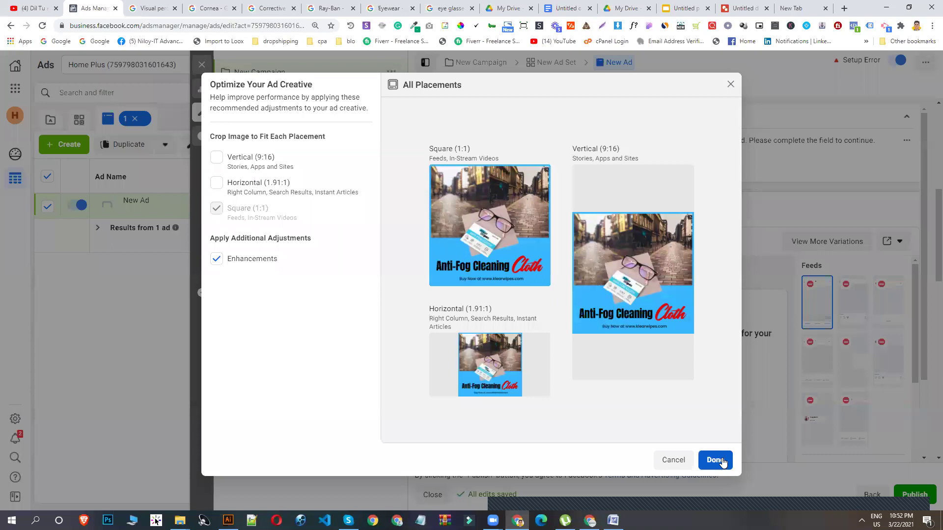
click(716, 460)
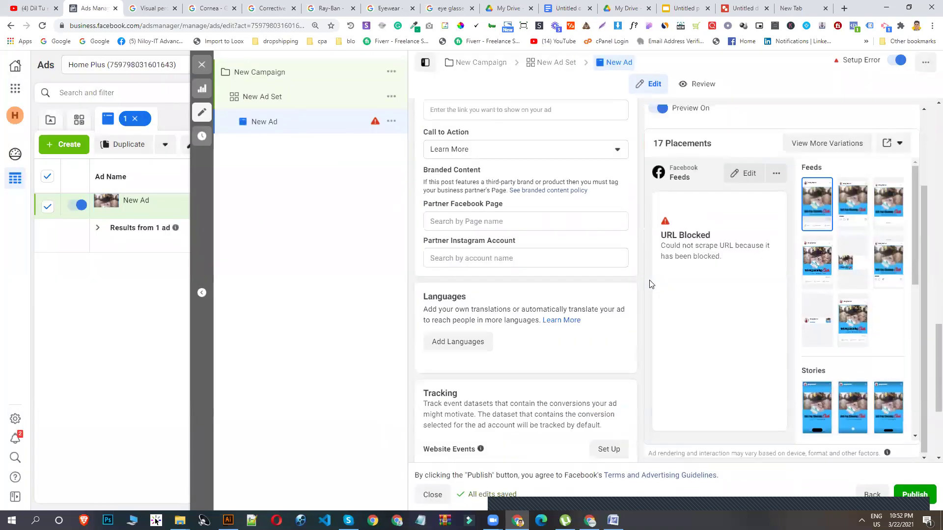
click(508, 231)
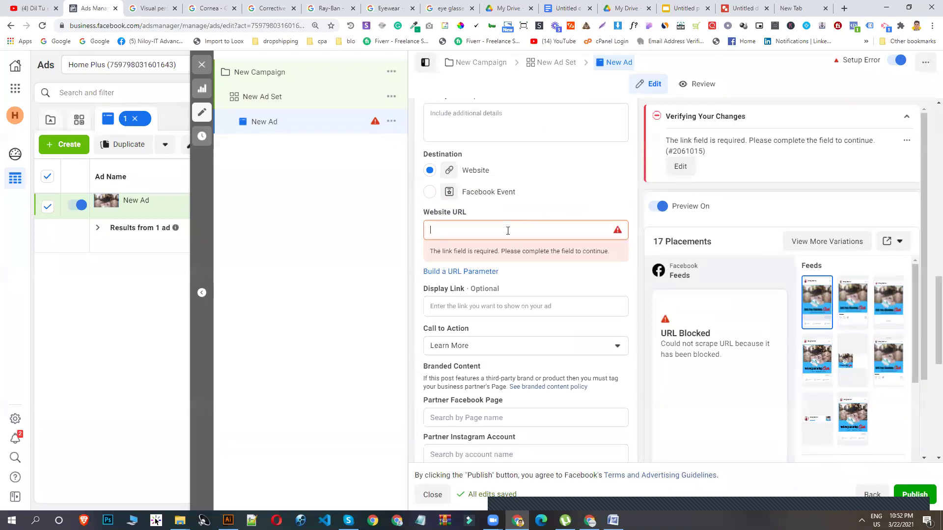
text(www)
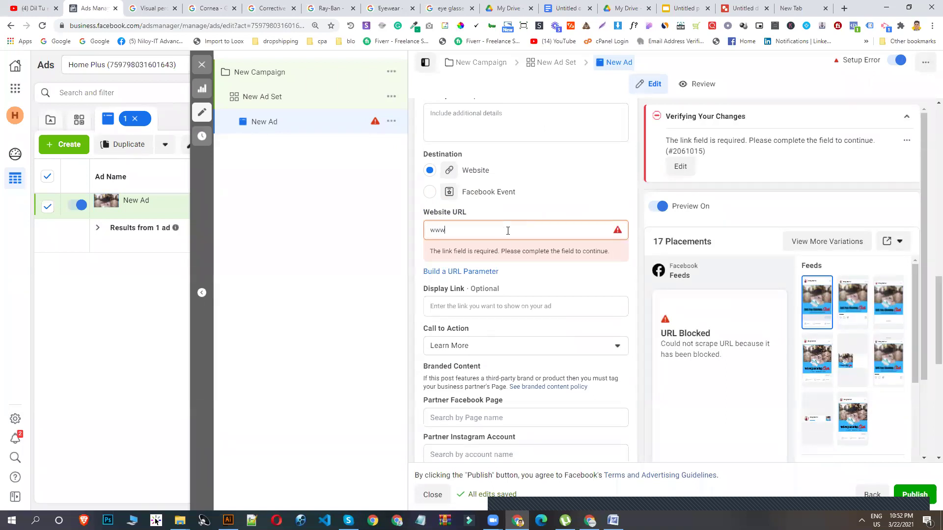
text(.shaikhboit.com)
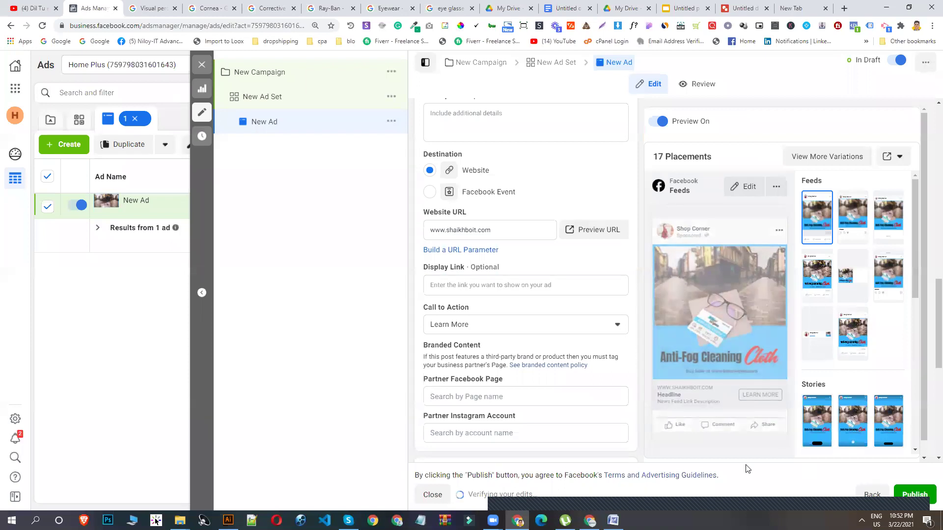
Set the conversion event of New Ad Set to Add Payment Info.
scroll(485, 266, up, 4)
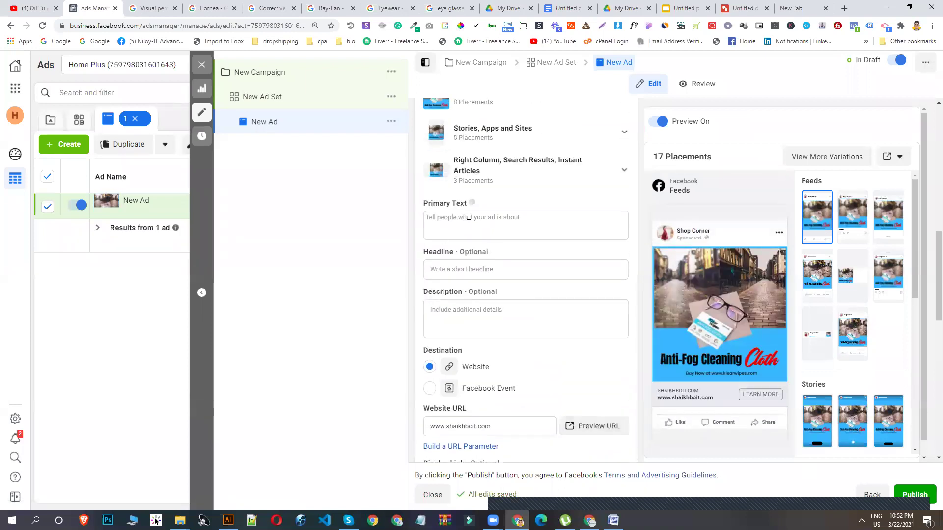
scroll(509, 269, up, 3)
click(277, 100)
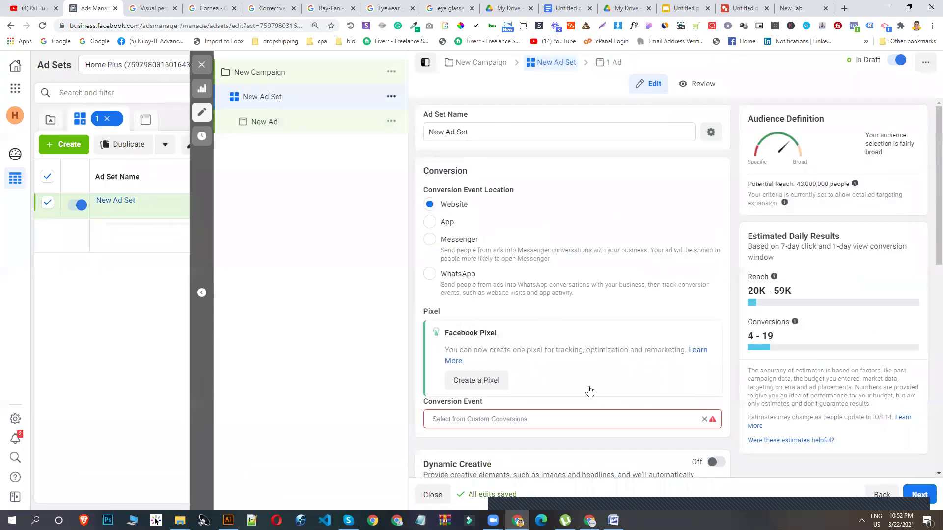
click(580, 422)
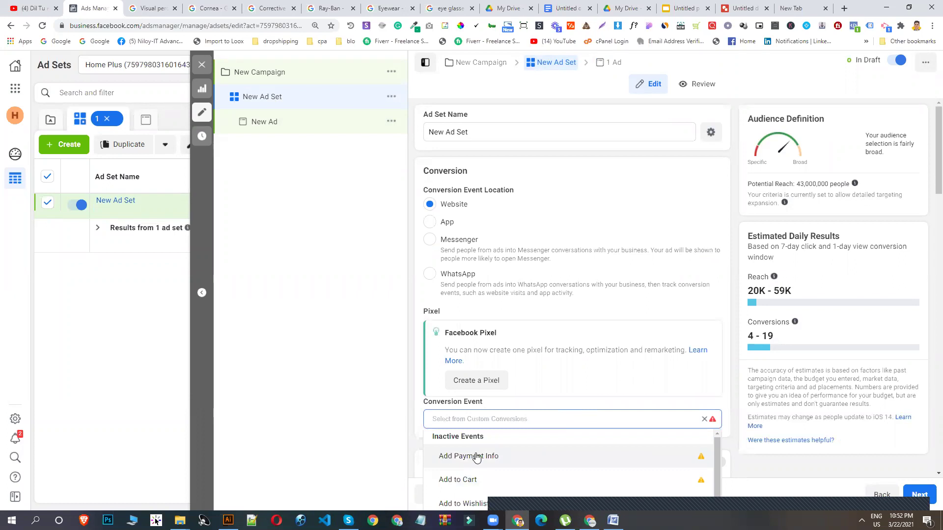
click(476, 456)
Duplicate New Ad once within the original campaign.
click(292, 127)
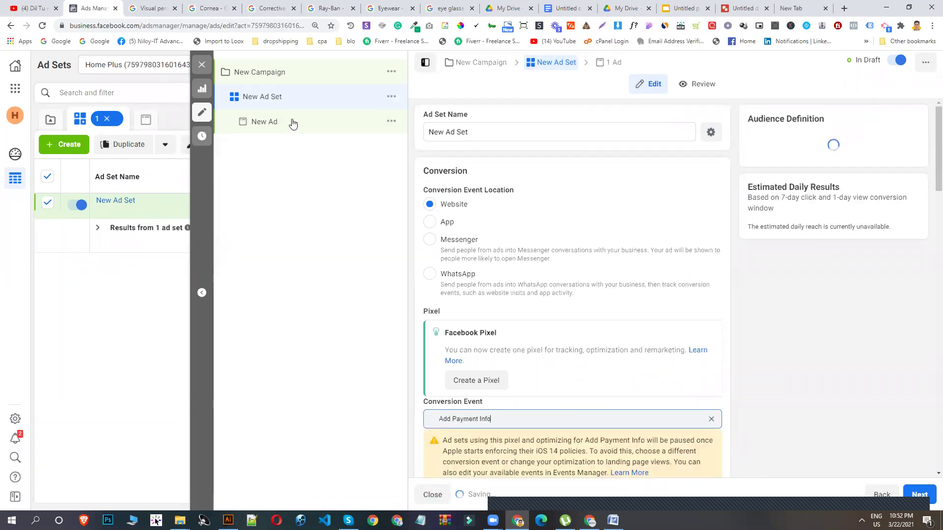
click(391, 121)
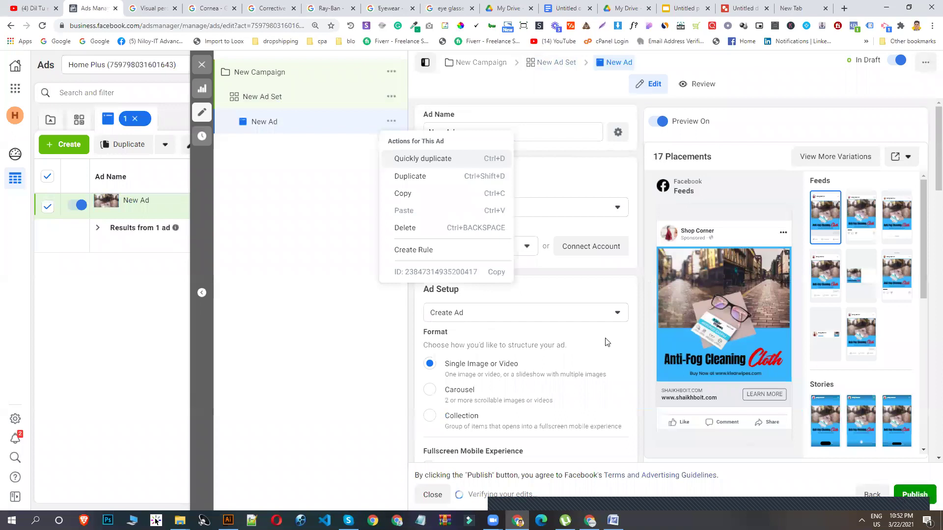
click(425, 176)
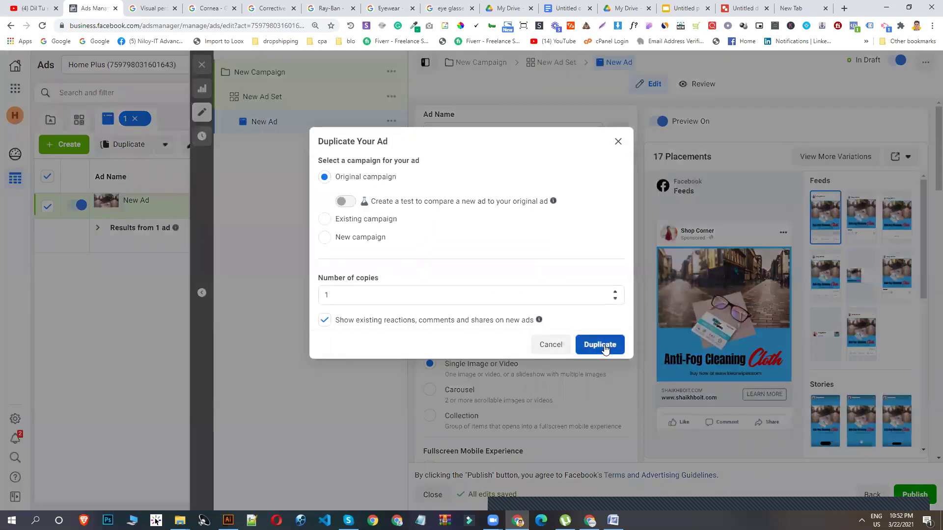
click(600, 344)
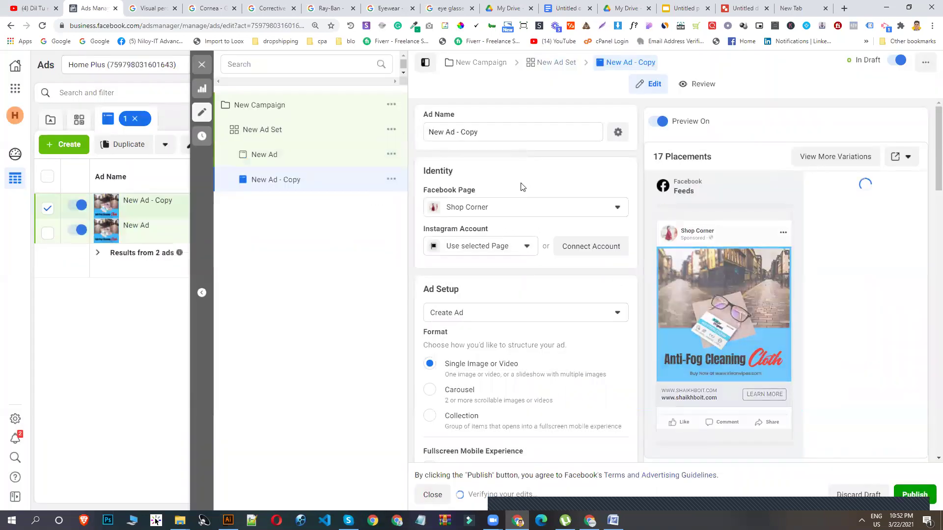
Rename the copied ad as New Ad - 2.
drag(477, 133, 461, 132)
text(2)
click(303, 167)
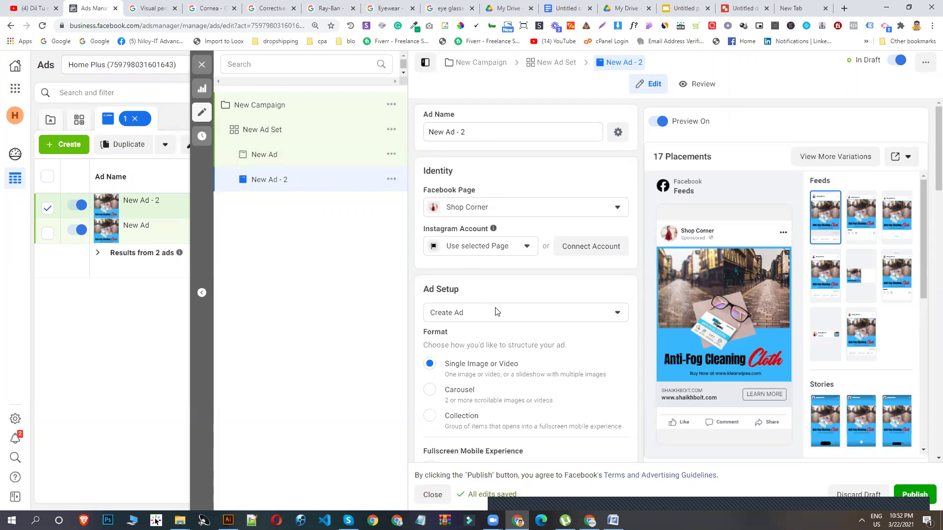
Replace the media of New Ad - 2 with the image AD-1 (6).jpg, keeping the suggested creative adjustments.
scroll(497, 312, down, 5)
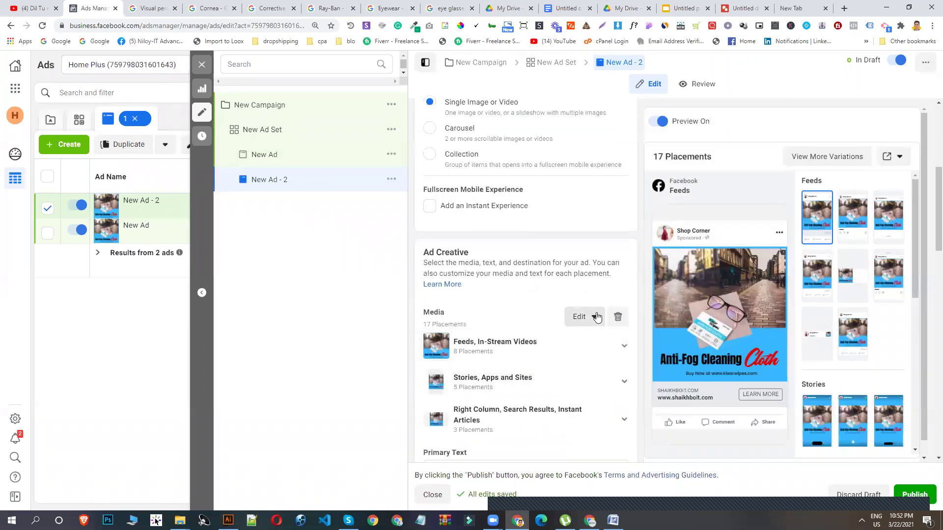
click(596, 317)
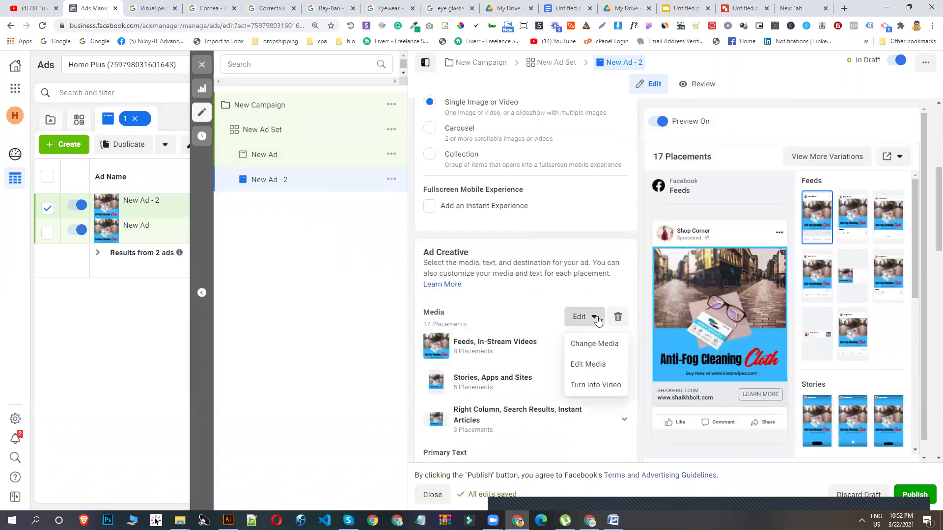
click(596, 345)
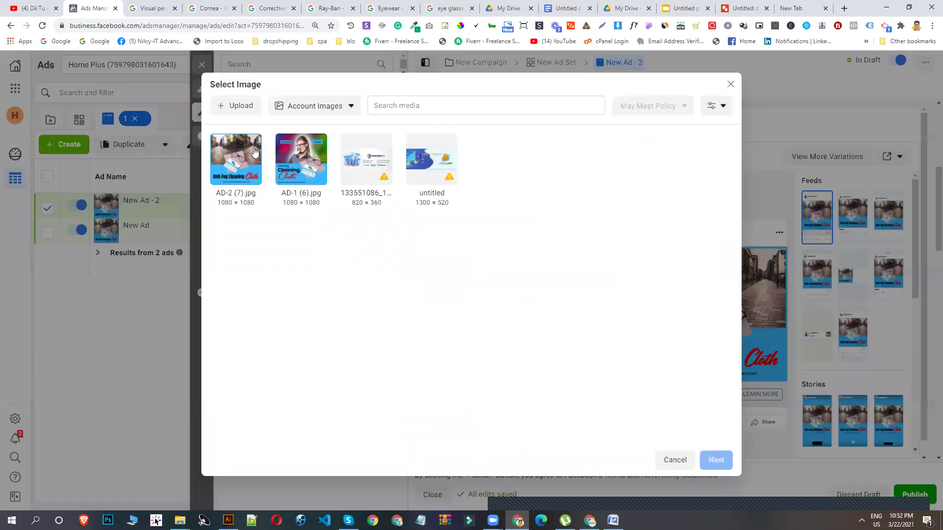
click(306, 168)
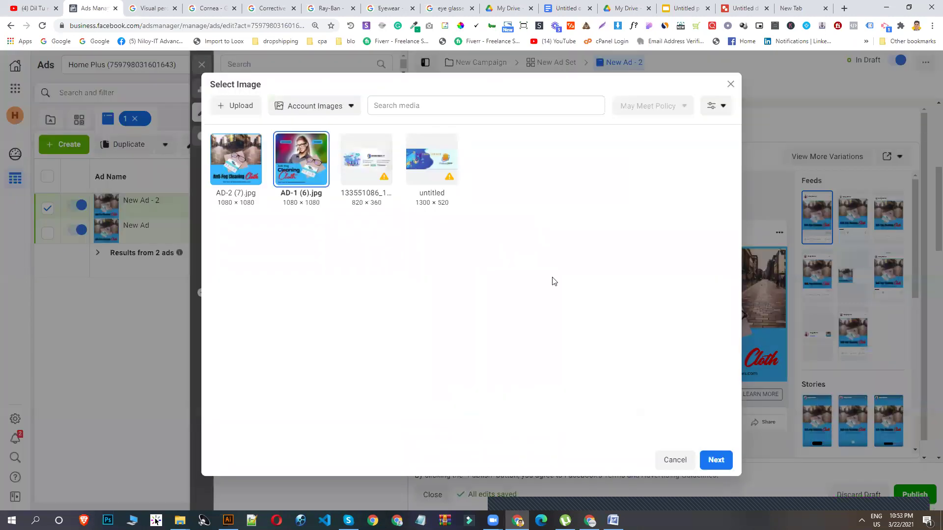
click(718, 459)
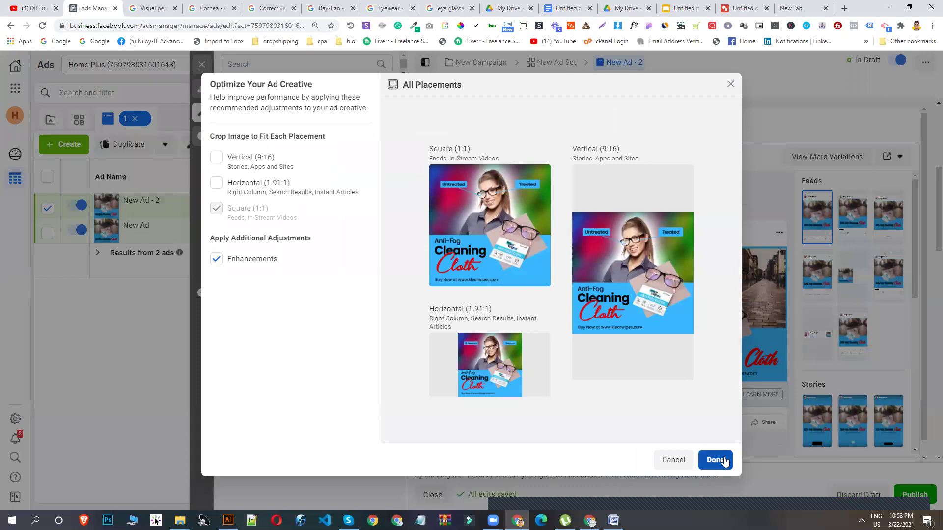
click(718, 460)
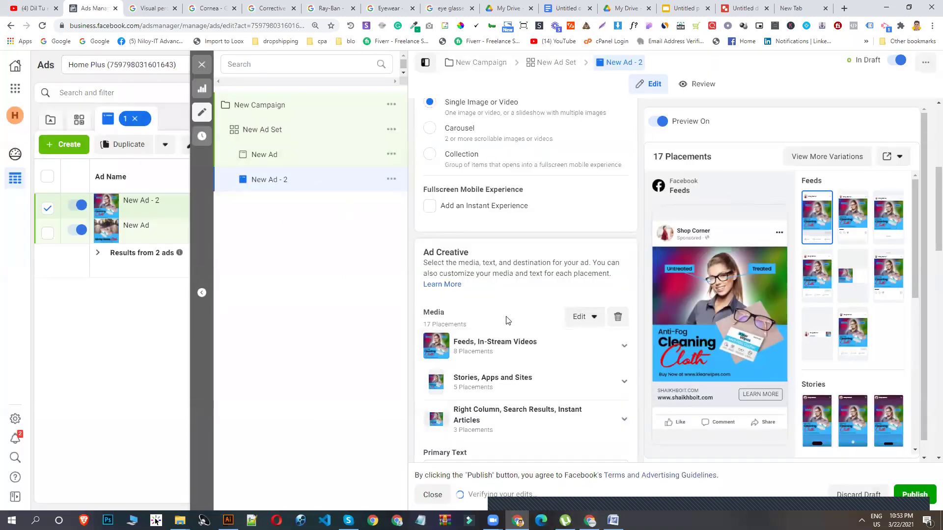
Duplicate New Ad Set within the original campaign with 8 copies, keeping existing reactions, comments and shares on the new ads.
scroll(508, 320, down, 7)
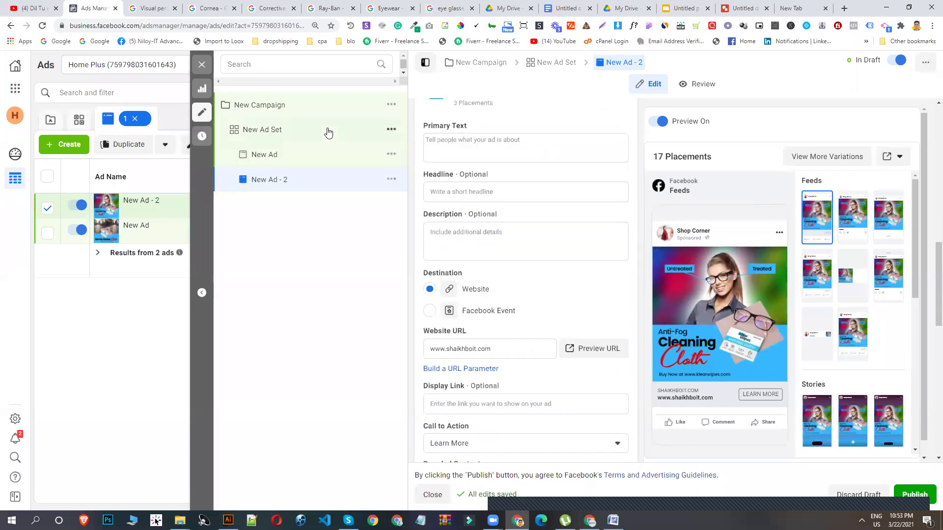
click(392, 129)
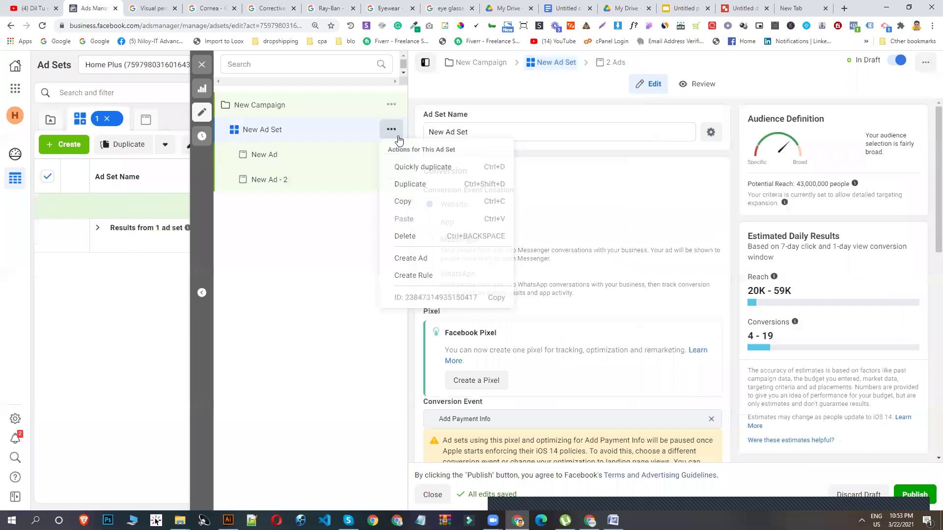
click(424, 190)
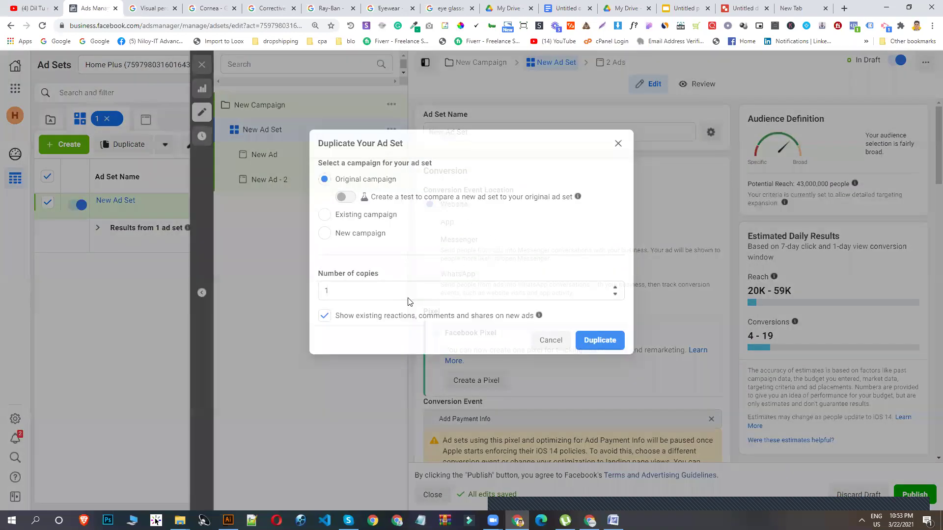
click(615, 287)
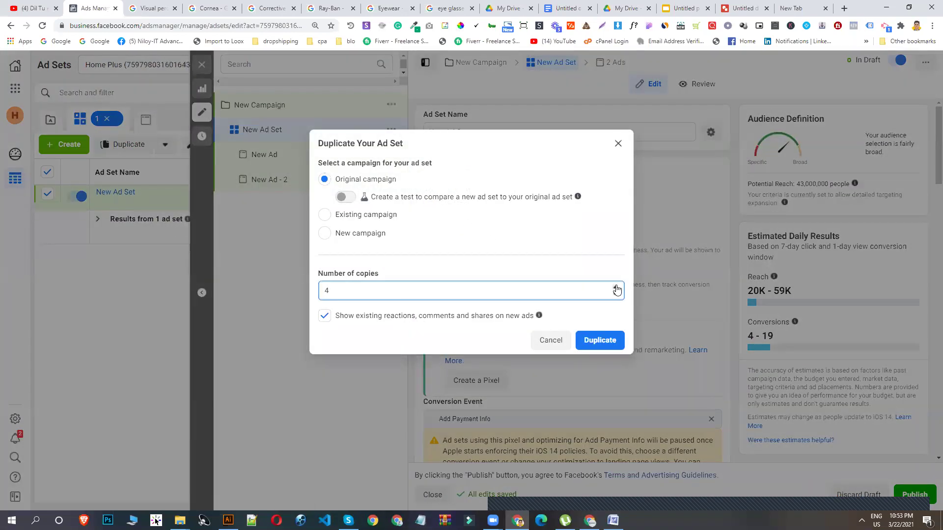
click(604, 340)
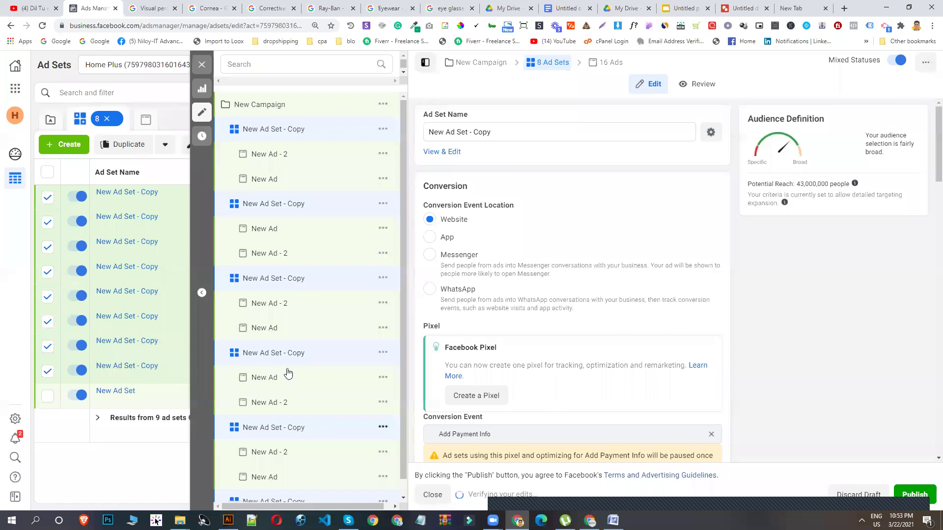
Look through the copied ad sets and their ads in the campaign tree, and close the editor.
click(294, 388)
scroll(304, 408, up, 5)
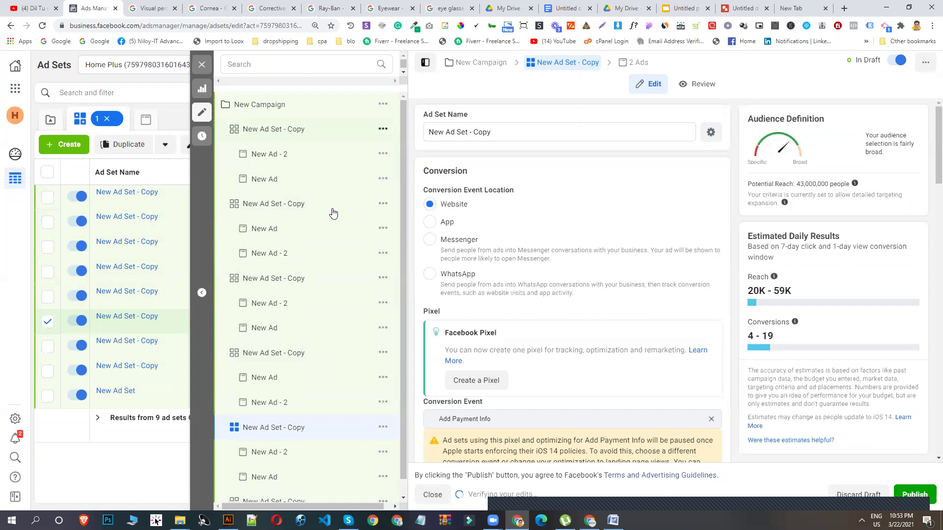
click(297, 195)
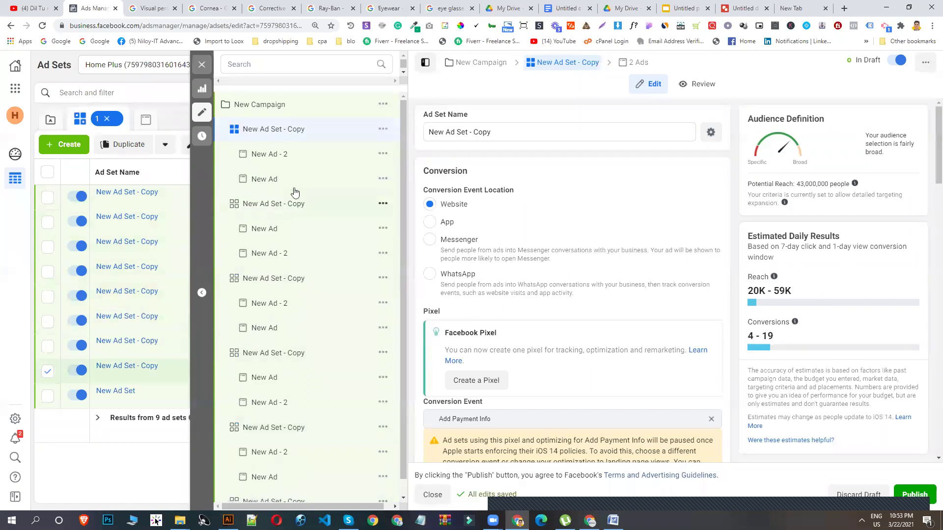
click(210, 66)
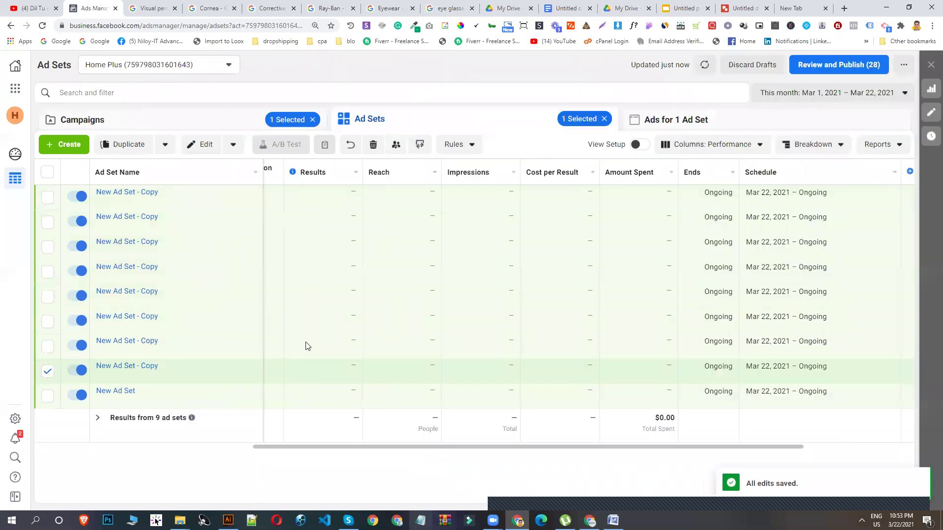
Turn off the selected New Campaign in the campaigns list and clear its selection.
click(209, 117)
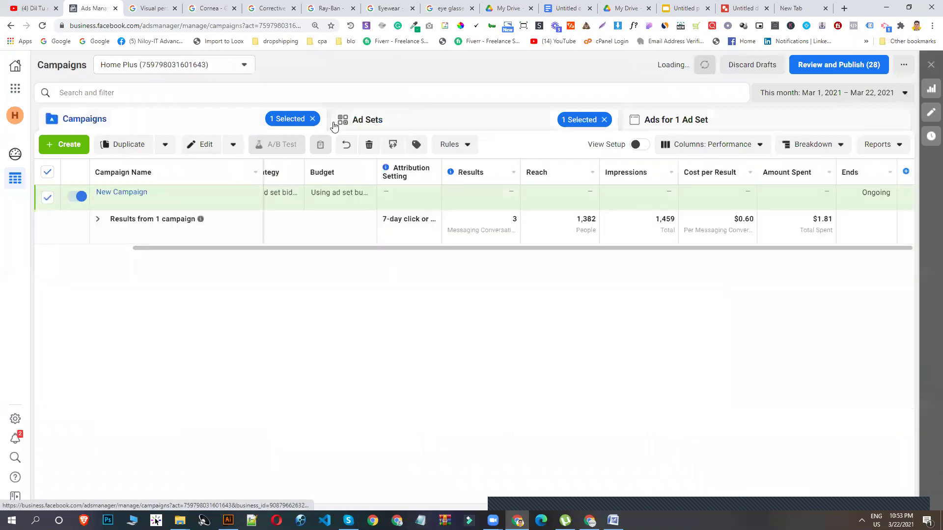
click(82, 197)
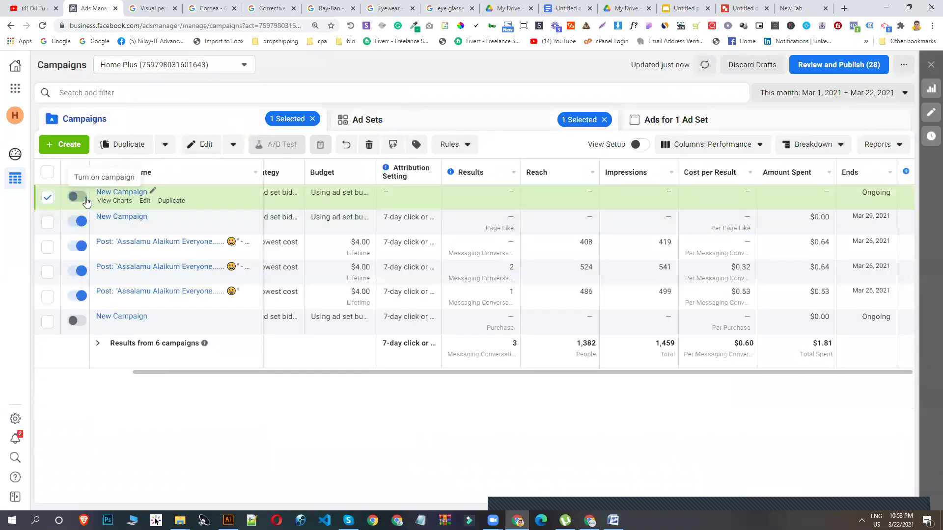
click(47, 198)
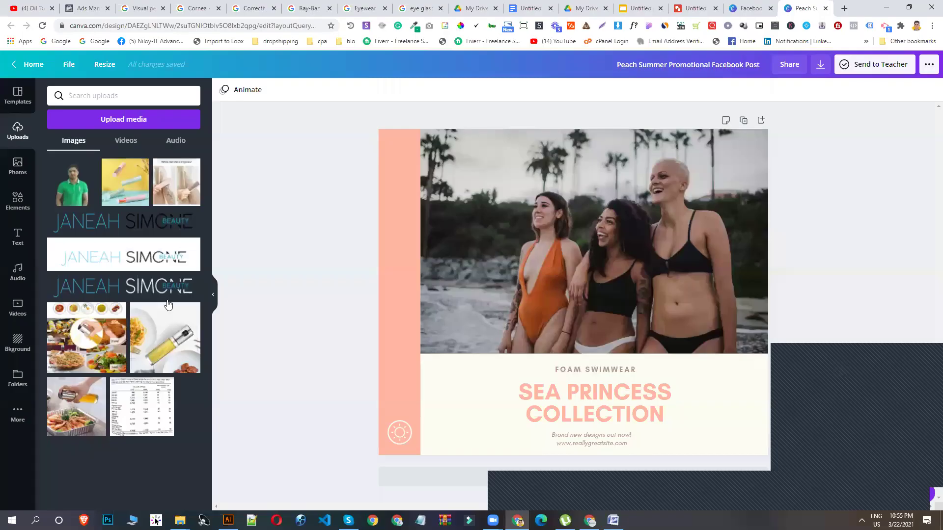
In the Canva Facebook post design, replace the swimwear photo with the uploaded oil sprayer bottle image.
mouse_move(147, 350)
mouse_down()
mouse_move(391, 303)
mouse_move(483, 266)
mouse_up()
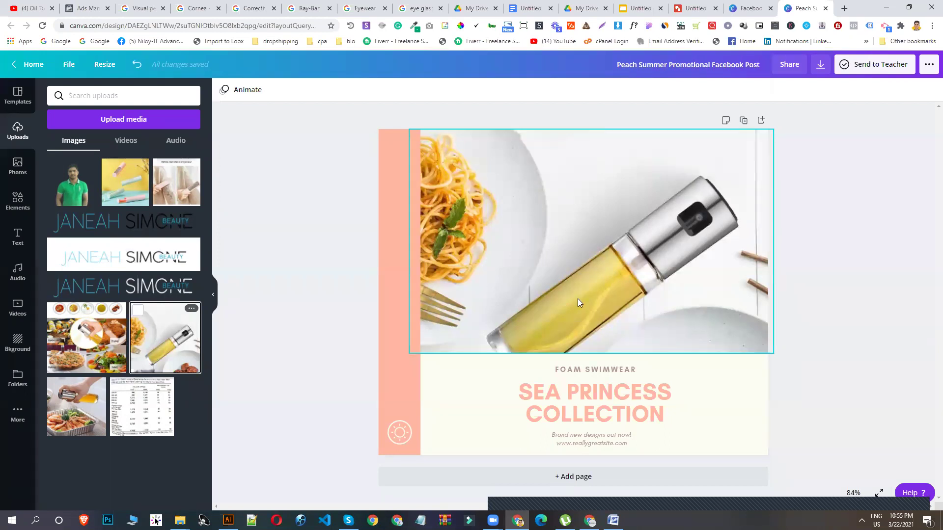
Inspect the editable parts of the design: the heading, tagline text, photo, sun icon and pink side bar.
double_click(547, 391)
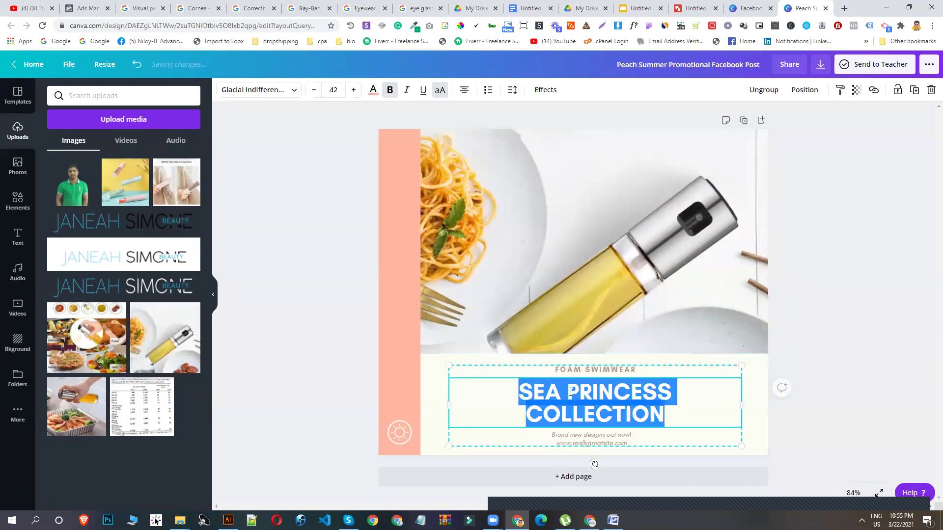
click(583, 437)
double_click(583, 437)
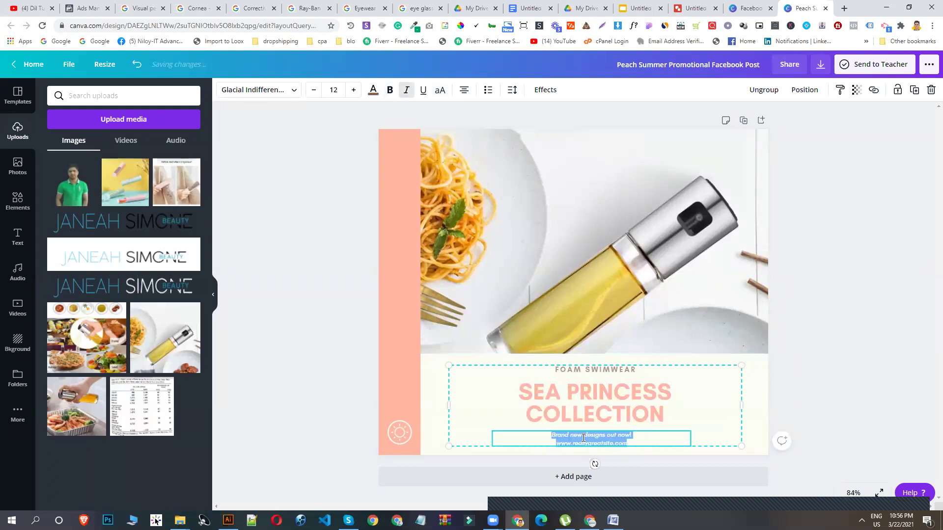
click(887, 203)
click(640, 211)
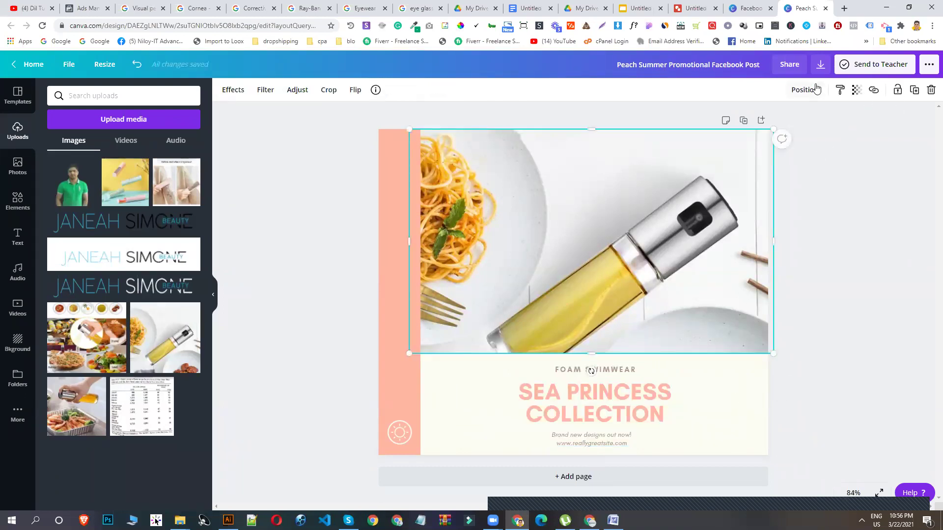
click(393, 443)
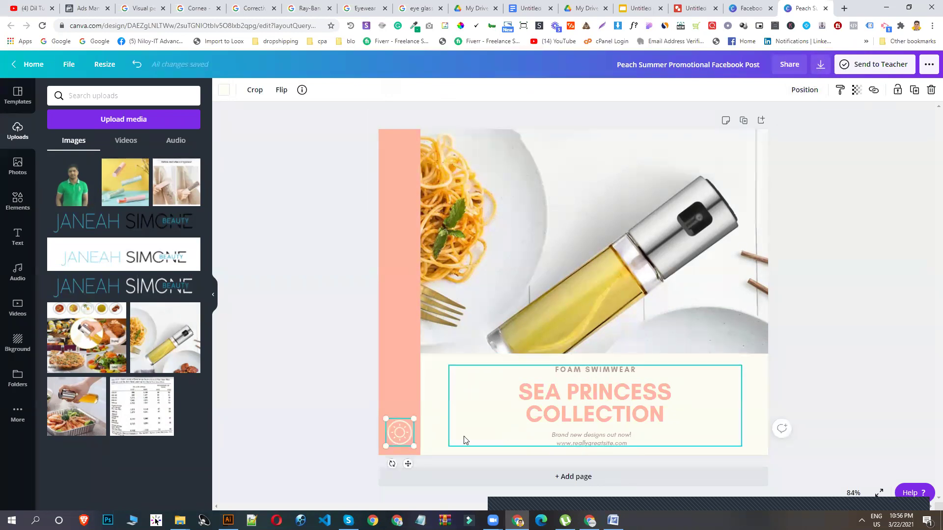
click(560, 423)
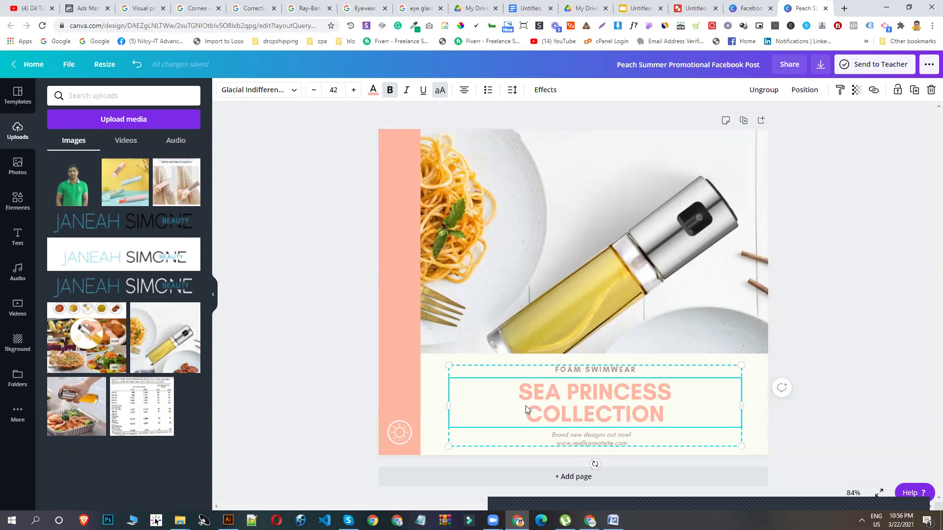
click(404, 310)
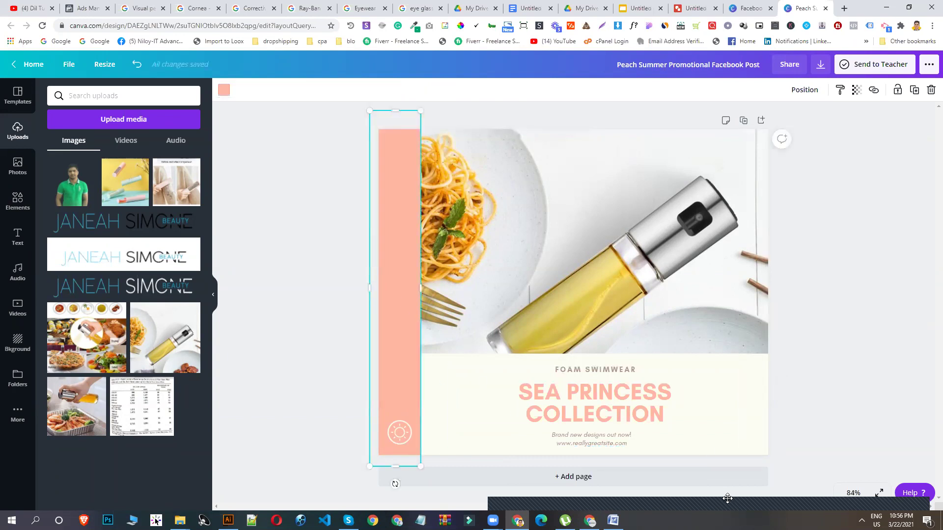